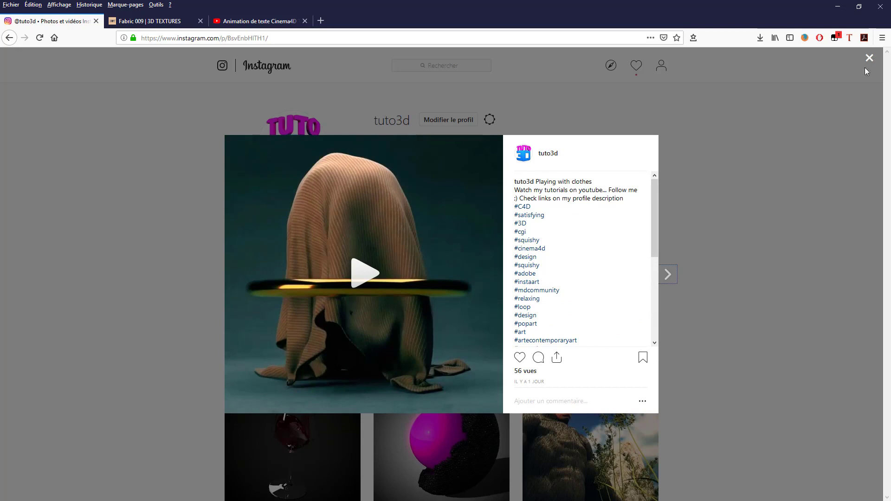
# Close the open cloth post and look through the tuto3d profile's publications
pyautogui.click(869, 58)
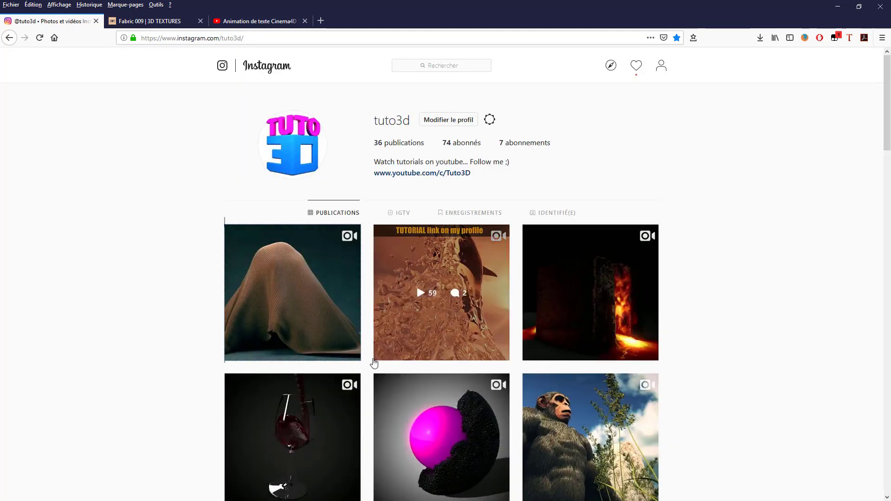
pyautogui.scroll(-3, 374, 364)
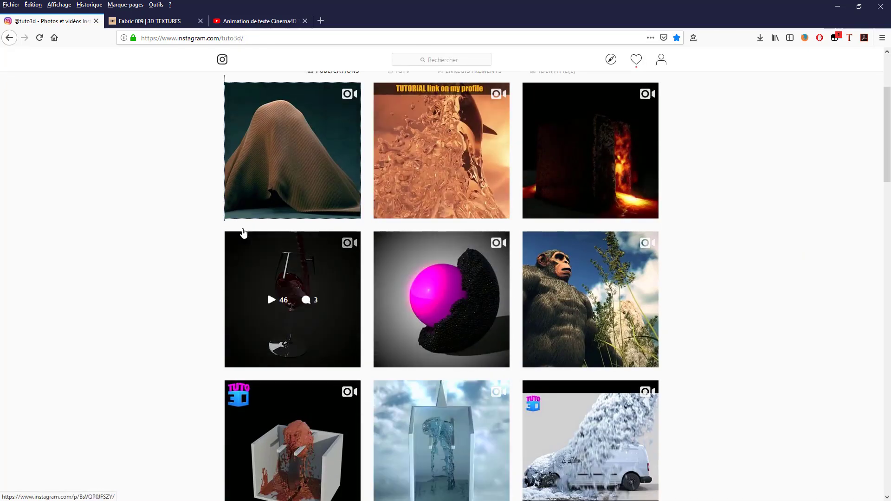
pyautogui.scroll(-3, 417, 441)
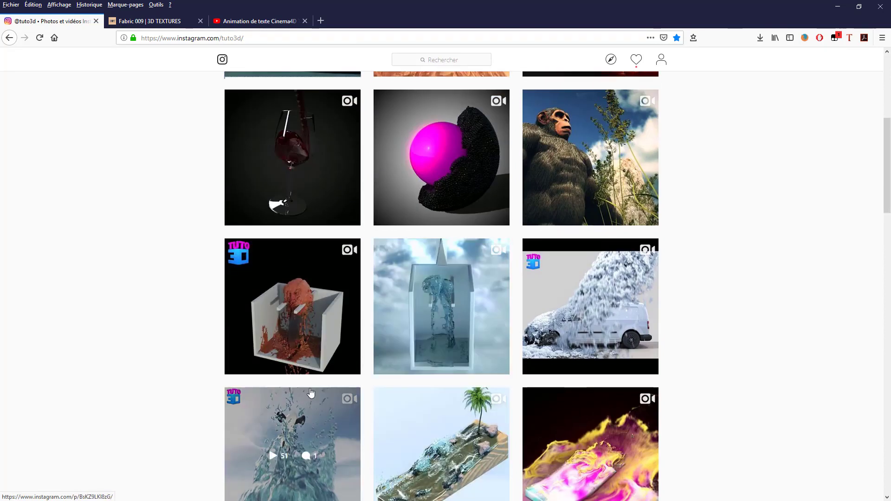
pyautogui.scroll(4, 267, 158)
pyautogui.scroll(-3, 540, 456)
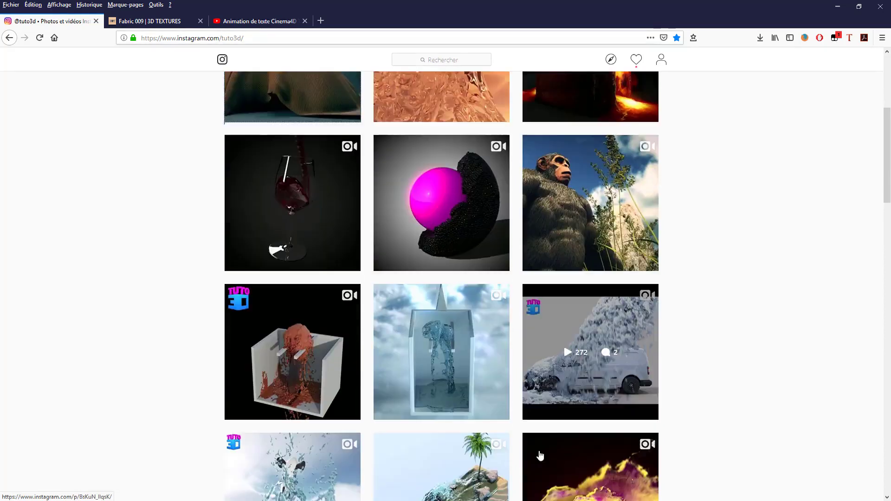
pyautogui.scroll(-5, 540, 457)
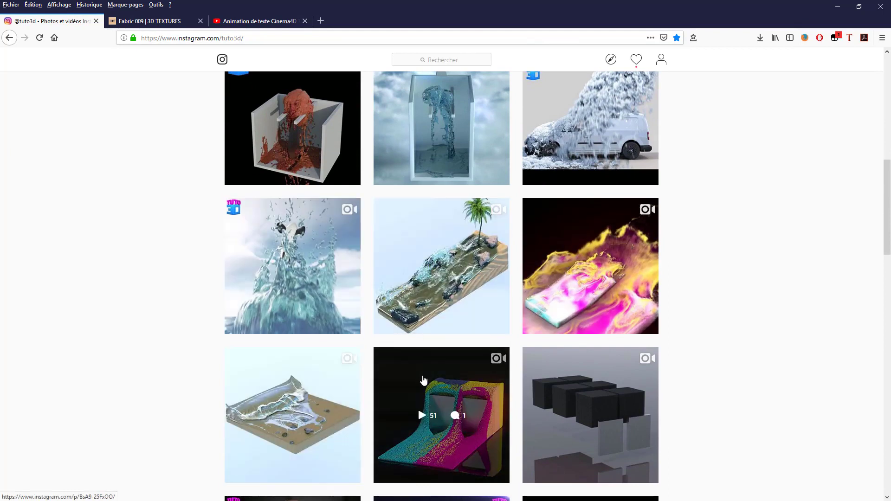
# Open the van smoke emission post, play its video, read the caption and comments, and close the post
pyautogui.scroll(3, 417, 406)
pyautogui.click(580, 229)
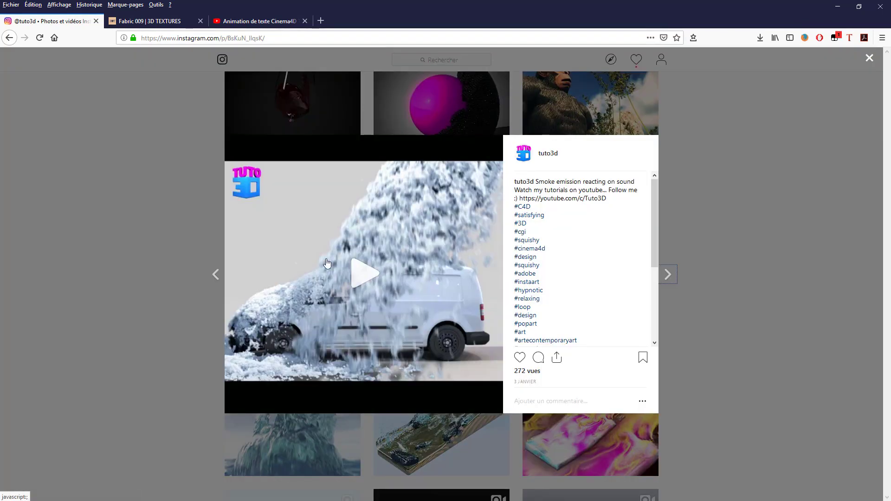
pyautogui.click(365, 278)
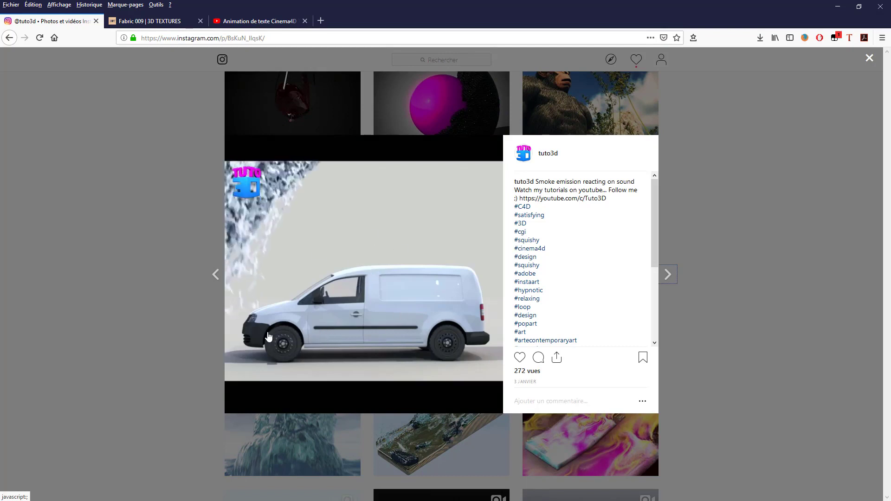
pyautogui.scroll(-5, 583, 297)
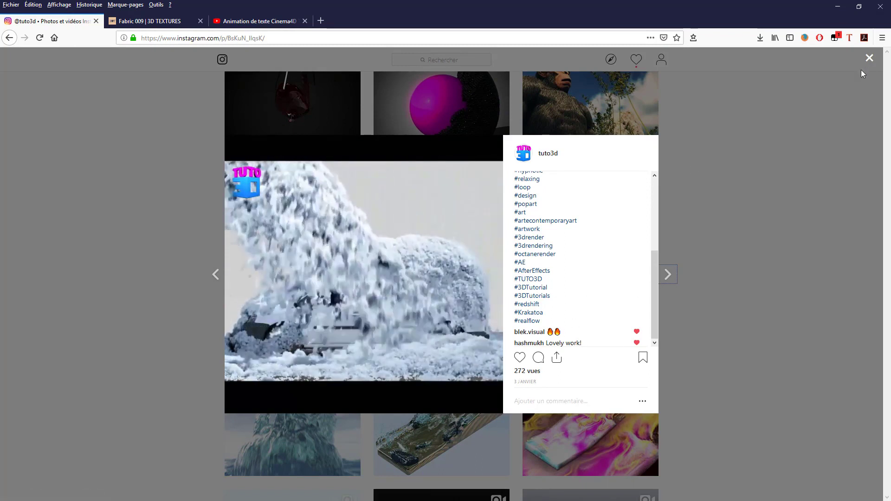
pyautogui.click(870, 58)
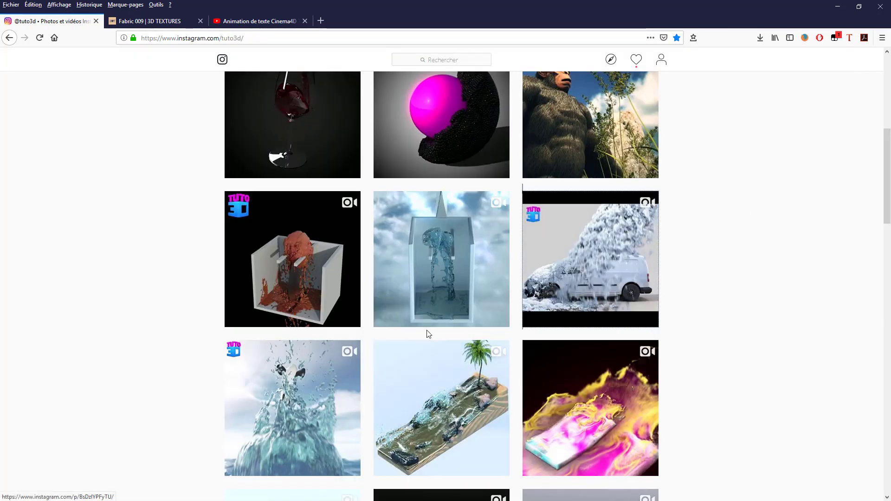
# Examine the grid of published 3D animations on the profile and highlight the profile name in its header
pyautogui.scroll(-2, 432, 371)
pyautogui.scroll(-5, 436, 395)
pyautogui.scroll(5, 417, 366)
pyautogui.scroll(5, 451, 370)
pyautogui.scroll(-2, 582, 329)
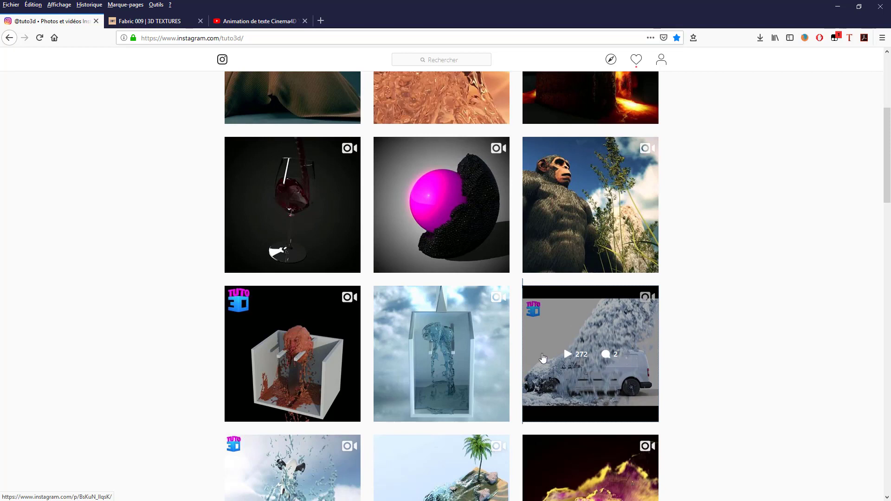
pyautogui.scroll(1, 569, 352)
pyautogui.scroll(-2, 571, 384)
pyautogui.scroll(1, 587, 354)
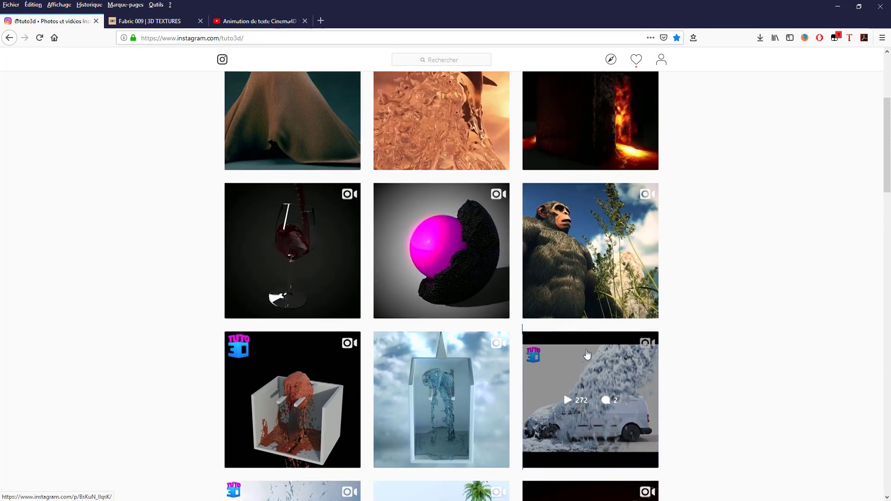
pyautogui.scroll(4, 587, 354)
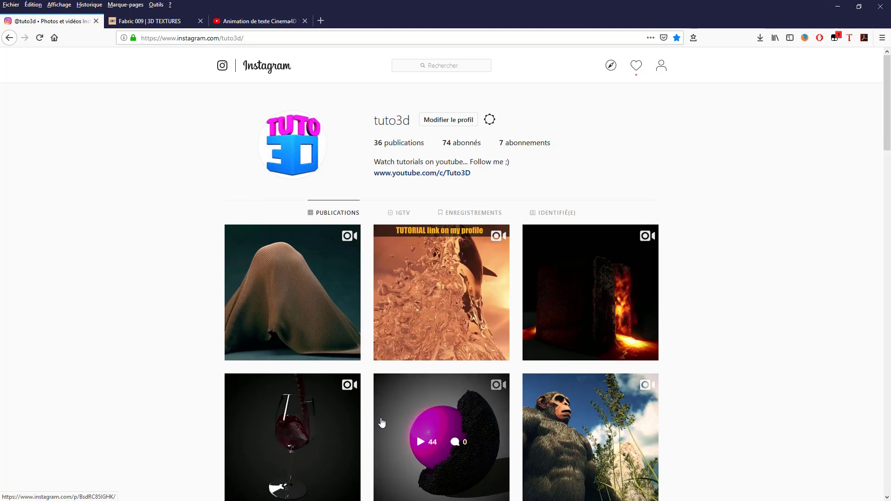
pyautogui.scroll(-3, 348, 362)
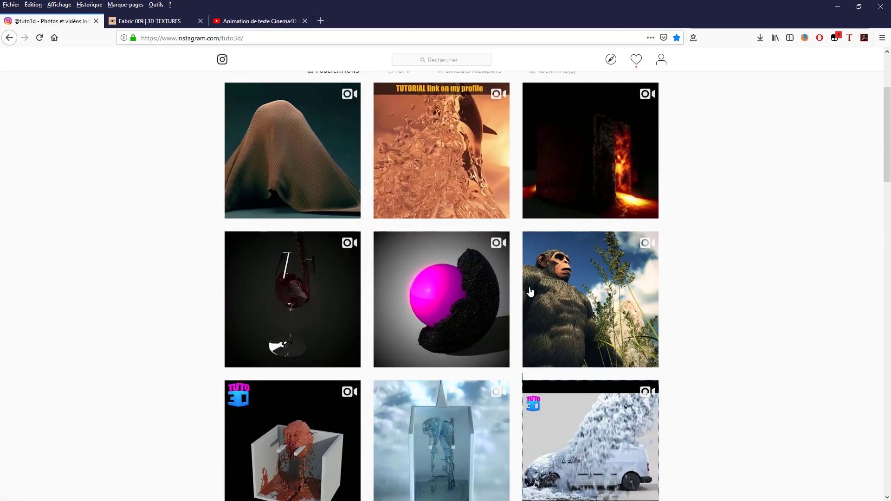
pyautogui.scroll(3, 325, 185)
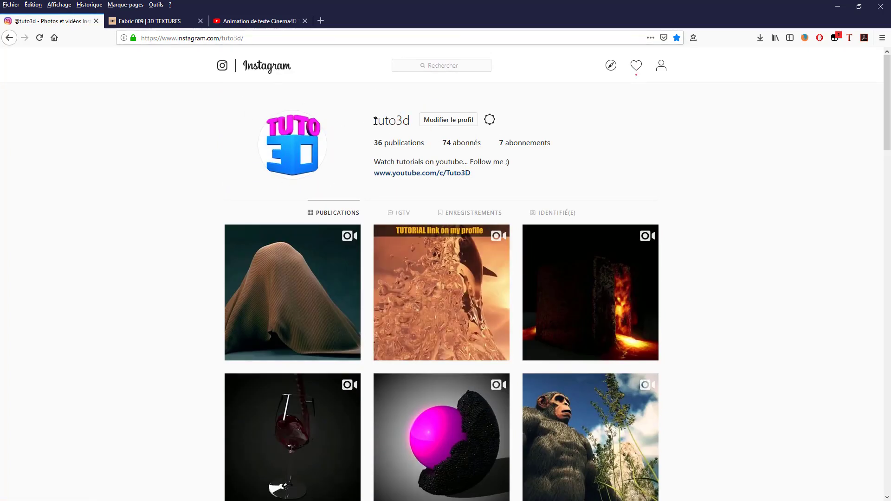
pyautogui.moveTo(421, 125); pyautogui.dragTo(423, 124)
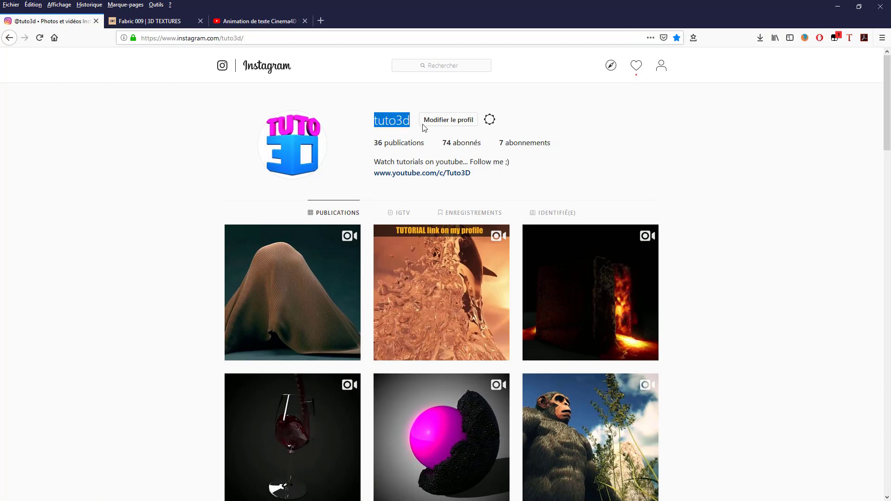
# Switch to the YouTube page of the Cinema4D text animation tutorial and review its description's social and Discord links
pyautogui.click(234, 24)
pyautogui.scroll(-3, 186, 302)
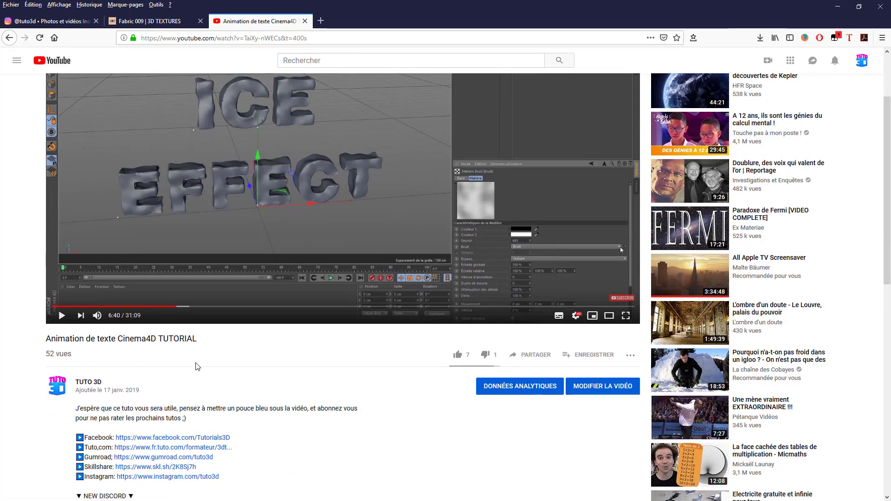
pyautogui.scroll(-4, 199, 268)
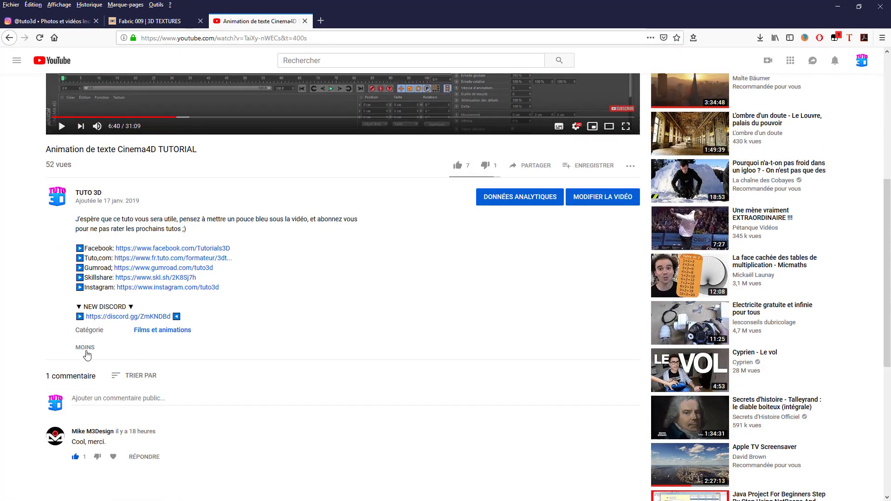
pyautogui.click(85, 348)
pyautogui.click(78, 254)
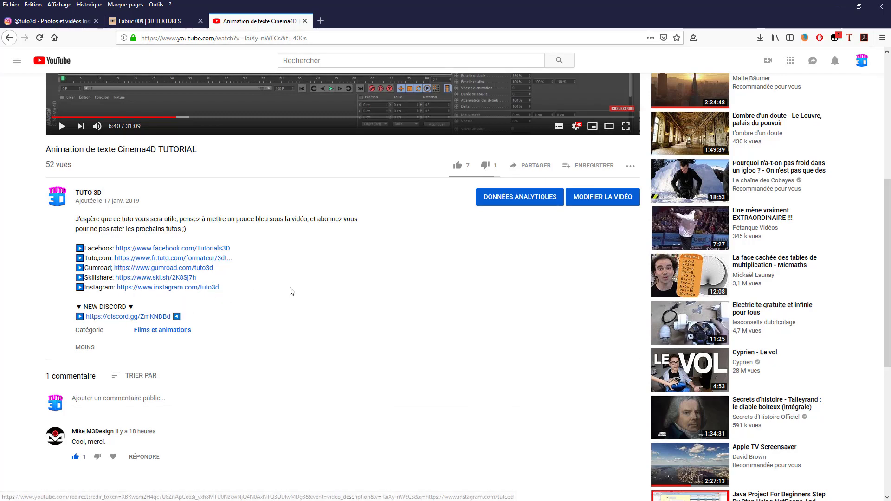
pyautogui.scroll(2, 288, 291)
pyautogui.scroll(4, 292, 291)
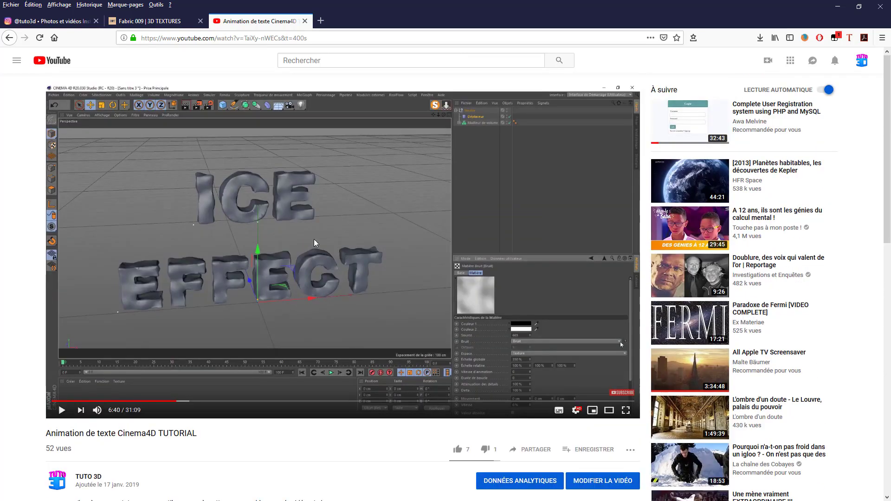
# Open the TUTO 3D channel from the video's description and show its uploaded videos
pyautogui.scroll(-2, 280, 214)
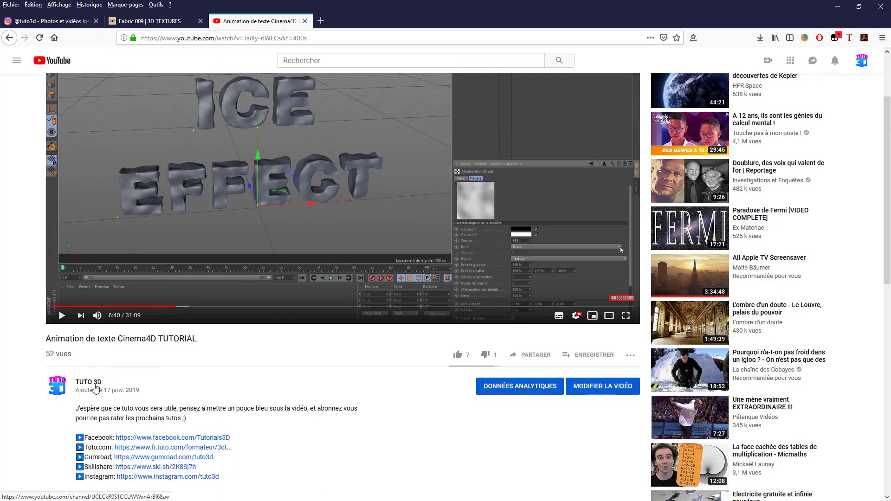
pyautogui.click(85, 383)
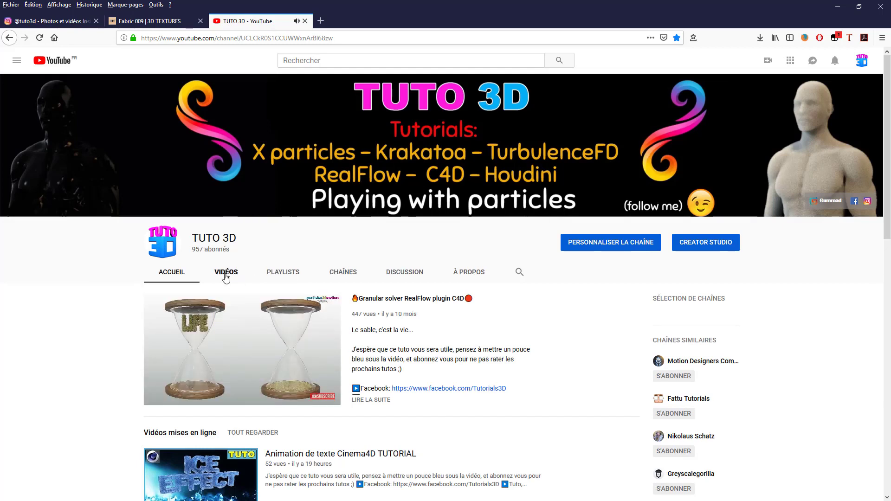
pyautogui.click(226, 274)
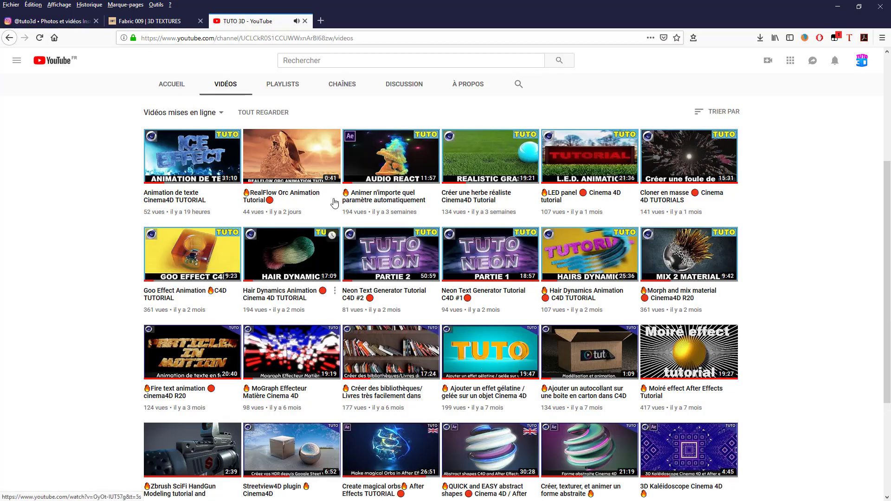
# Look through the channel's list of uploaded tutorials, from the newest to the older ones and back
pyautogui.scroll(-3, 318, 276)
pyautogui.scroll(6, 324, 297)
pyautogui.scroll(-4, 310, 297)
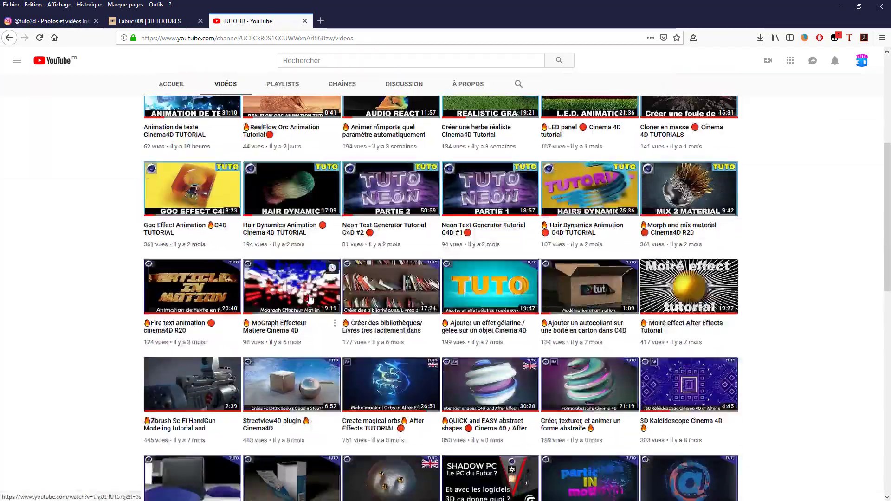
pyautogui.scroll(-10, 310, 297)
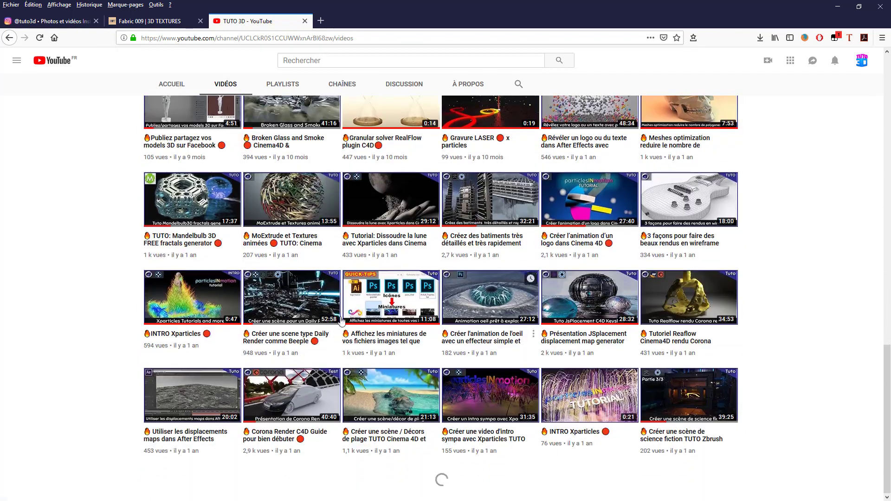
pyautogui.scroll(5, 330, 301)
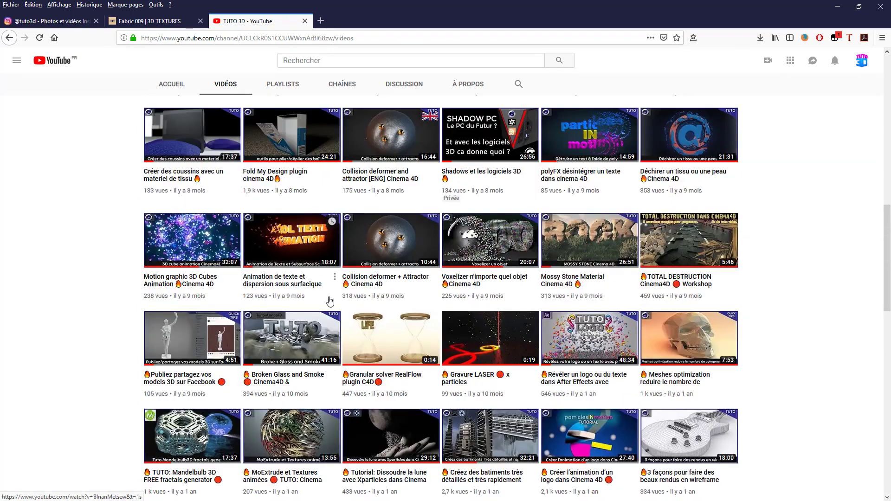
pyautogui.scroll(4, 330, 302)
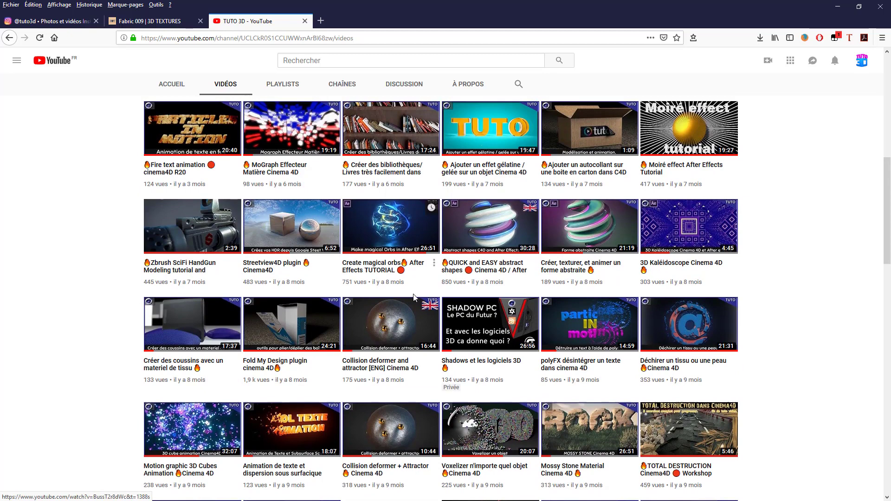
pyautogui.scroll(4, 337, 351)
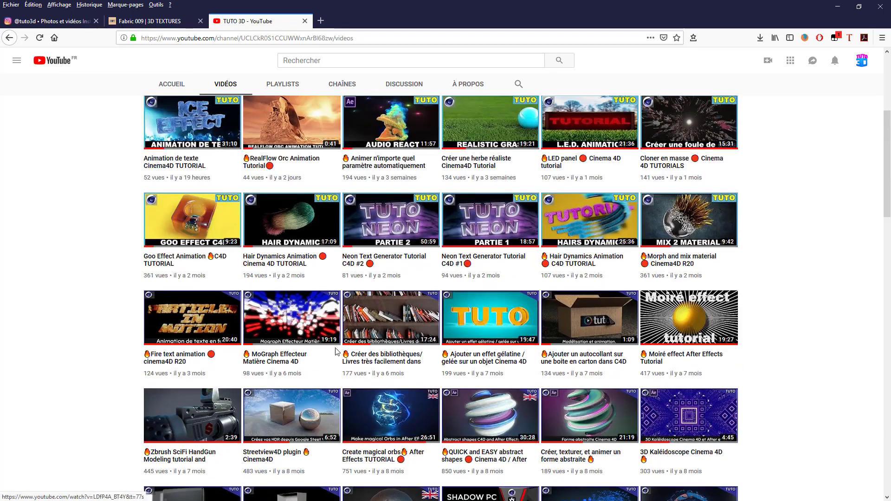
pyautogui.scroll(3, 371, 278)
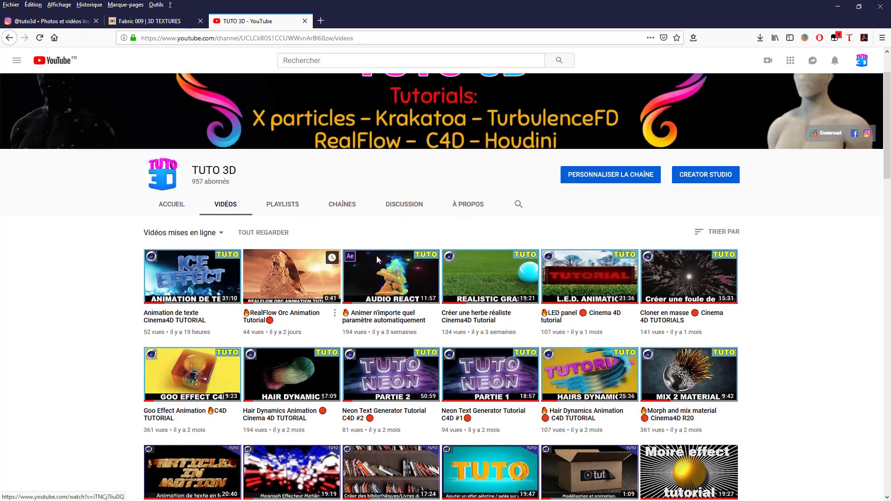
pyautogui.scroll(-3, 351, 311)
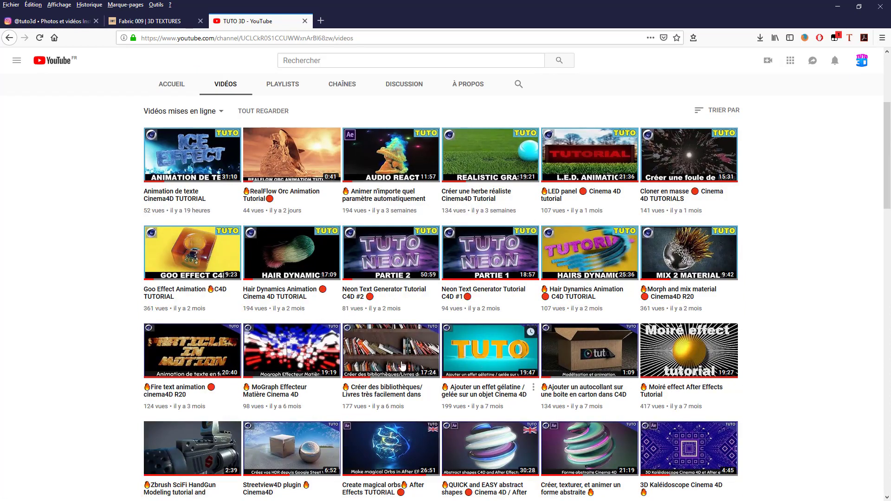
pyautogui.scroll(4, 363, 360)
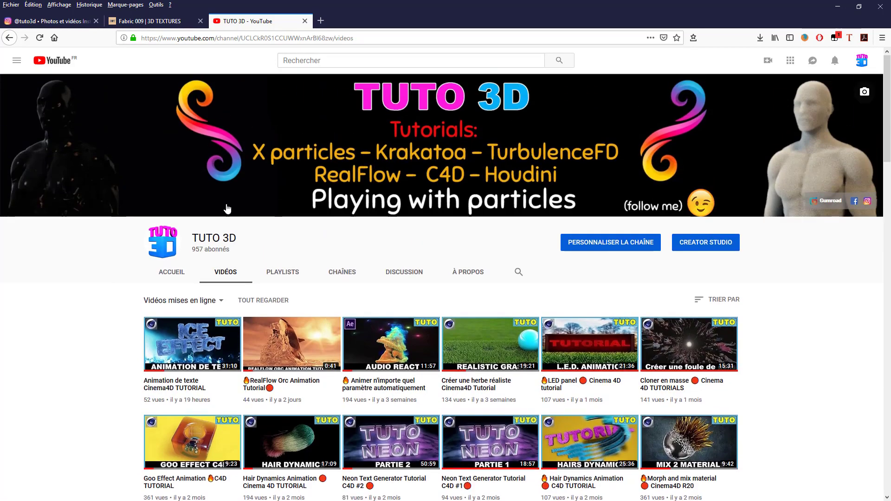
# Return to the channel's home page, pause the Granular solver RealFlow trailer, and look over the featured uploads
pyautogui.click(172, 273)
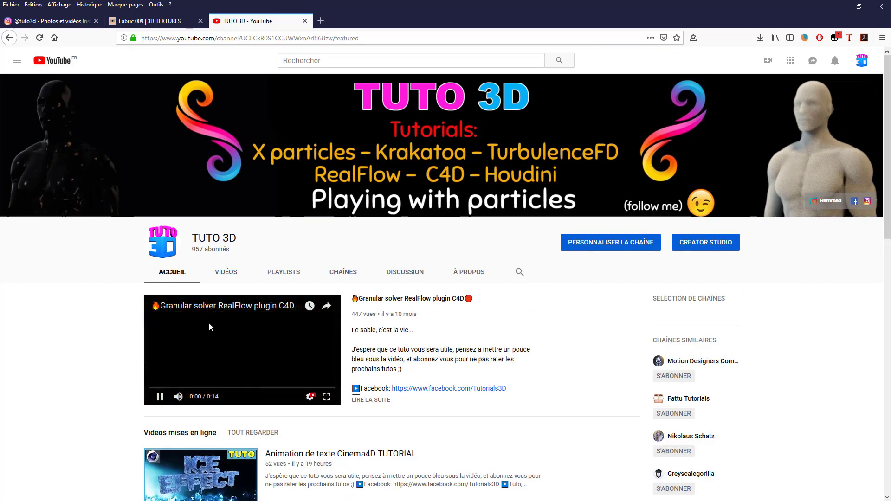
pyautogui.scroll(-3, 97, 380)
pyautogui.scroll(2, 121, 228)
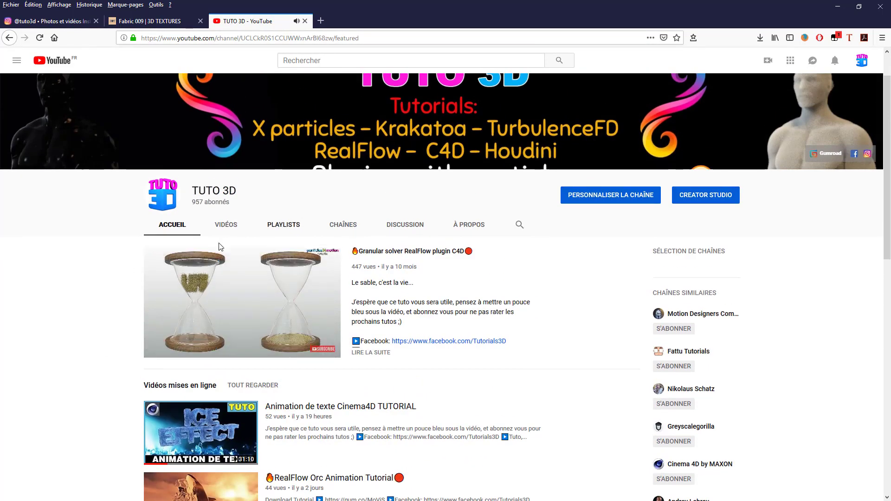
pyautogui.moveTo(213, 315)
pyautogui.click(160, 348)
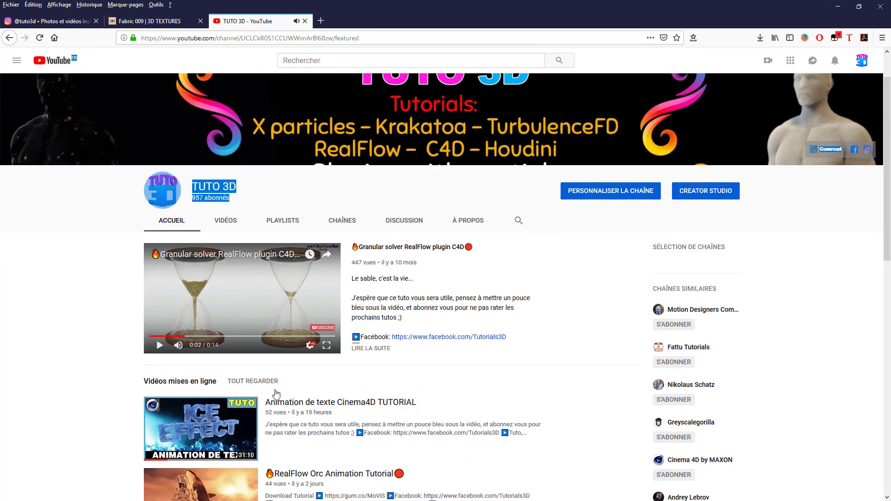
pyautogui.scroll(-5, 221, 225)
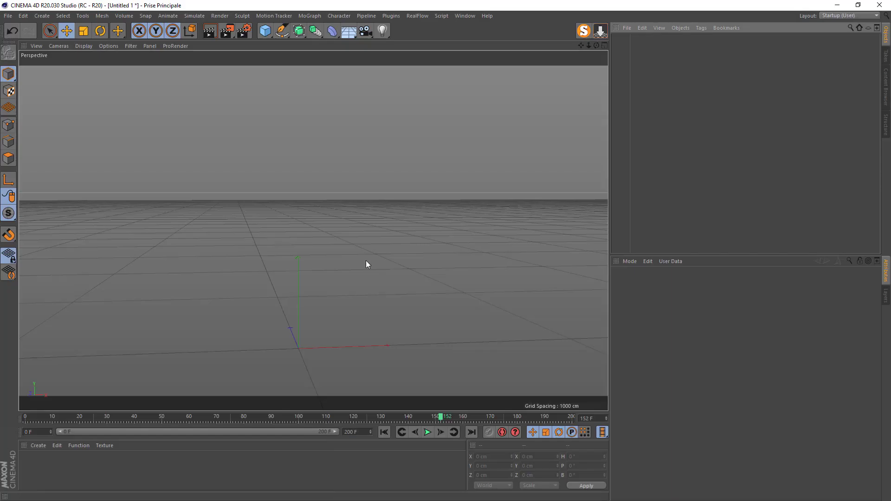
# Add a sphere, raise it to 350 cm on the Y axis, and set its type to Icosahedron
pyautogui.click(265, 32)
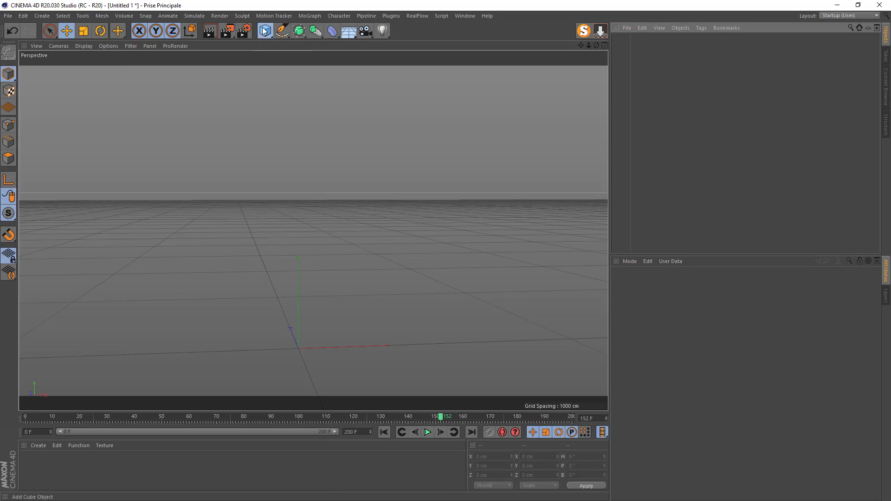
pyautogui.click(465, 62)
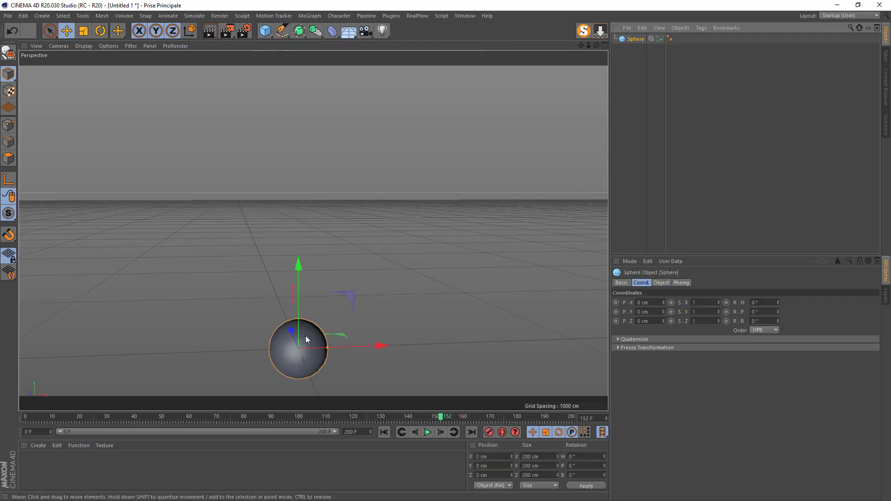
pyautogui.moveTo(299, 266); pyautogui.dragTo(302, 176)
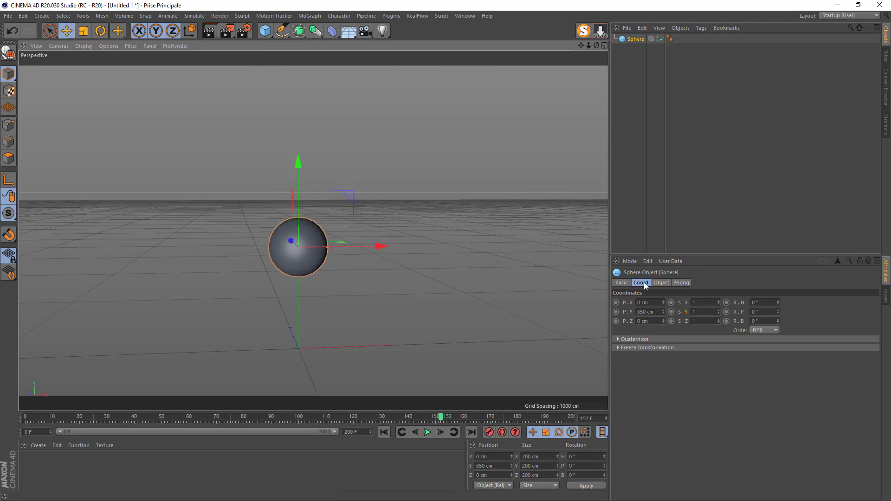
pyautogui.click(661, 284)
pyautogui.click(679, 321)
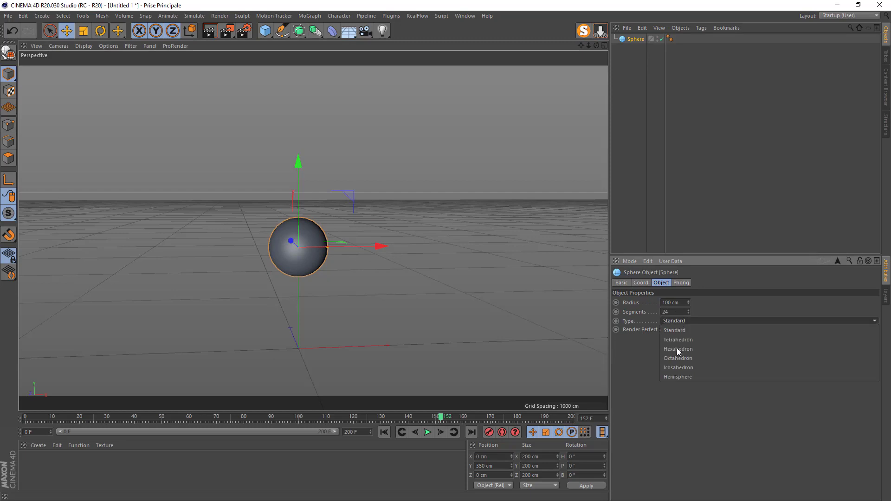
pyautogui.click(676, 368)
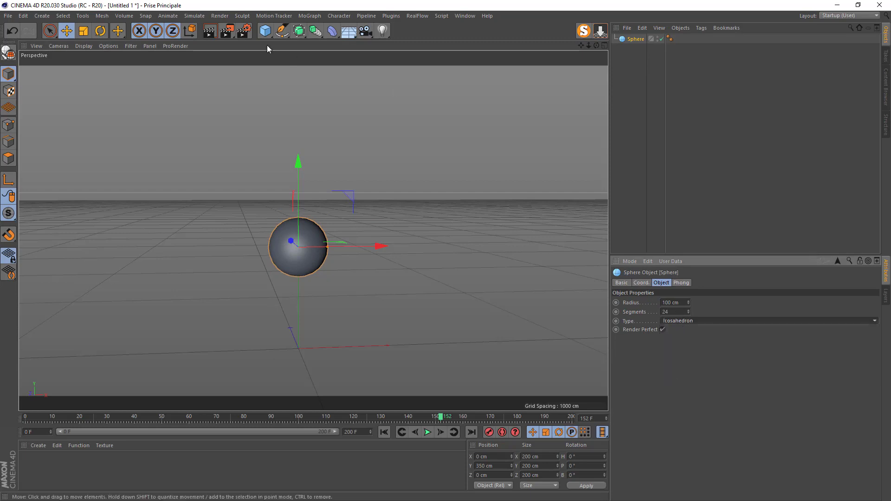
# Add a Displacer deformer as a child of the sphere and change its displacement height
pyautogui.click(333, 31)
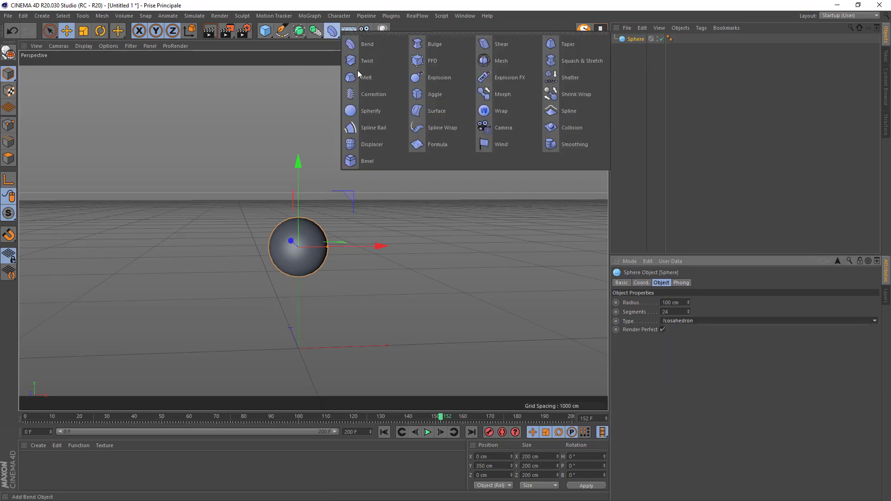
pyautogui.click(377, 145)
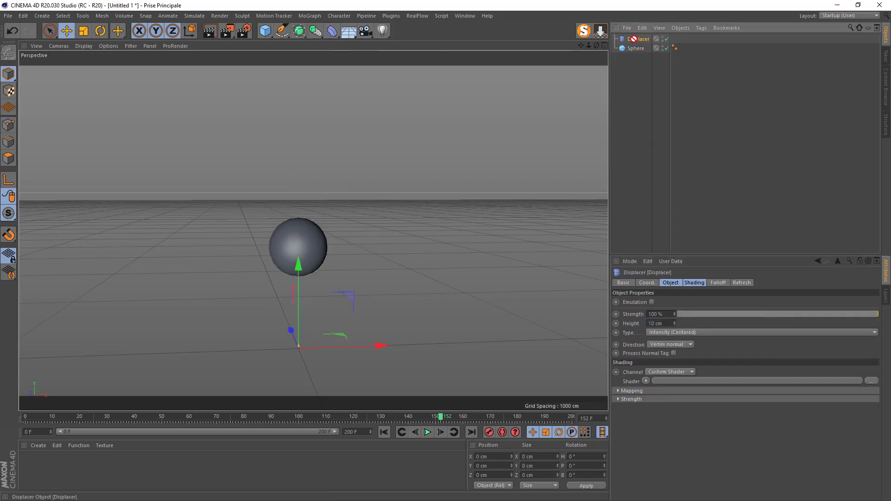
pyautogui.moveTo(635, 51); pyautogui.dragTo(636, 51)
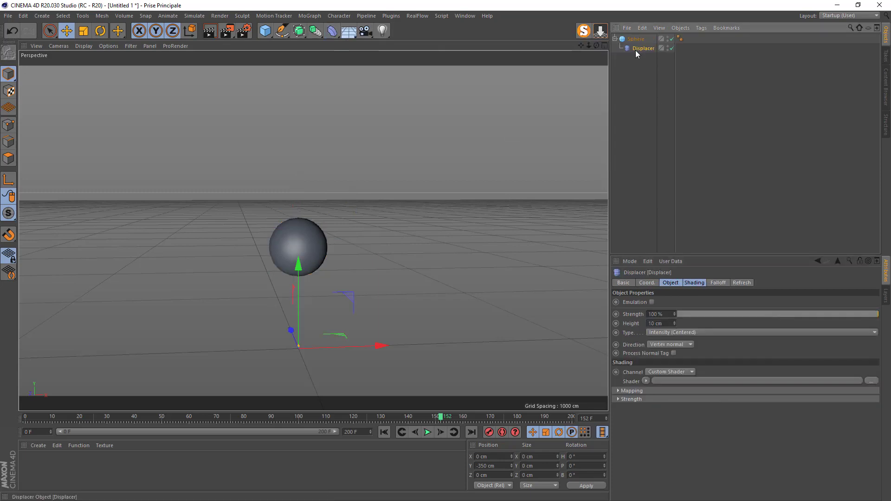
pyautogui.click(670, 283)
pyautogui.click(657, 324)
pyautogui.write('5')
# Load a Noise shader as the Displacer's custom shader
pyautogui.click(693, 284)
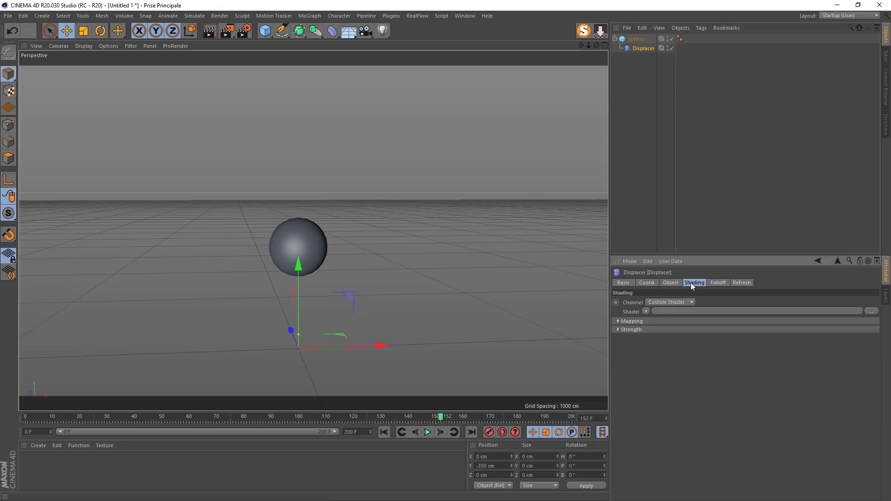
pyautogui.click(646, 312)
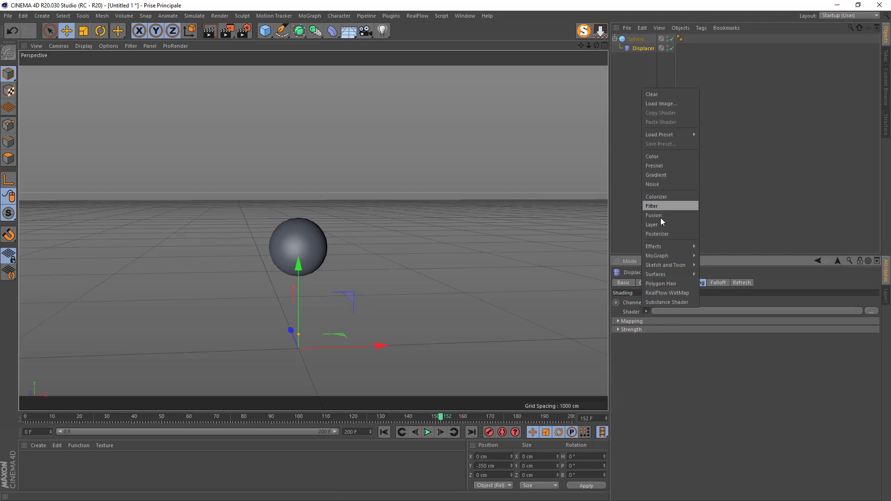
pyautogui.click(658, 184)
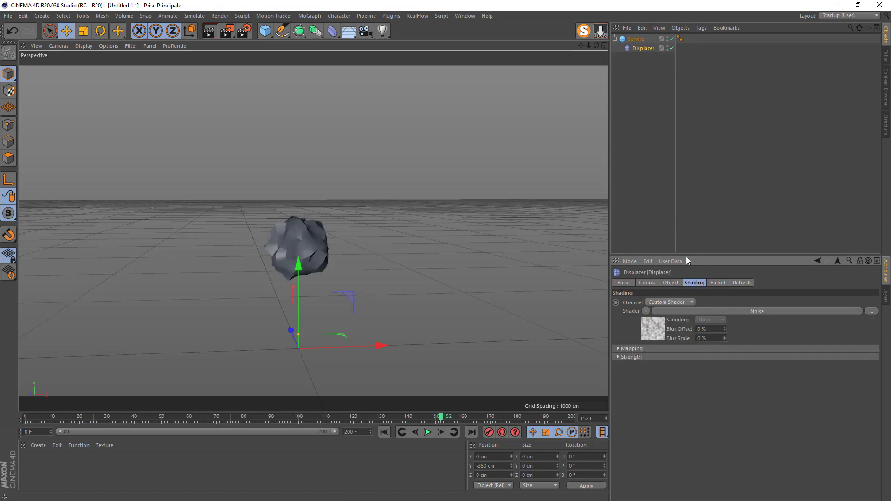
# Set the Global Scale of the Displacer's noise to 1000 %
pyautogui.click(647, 330)
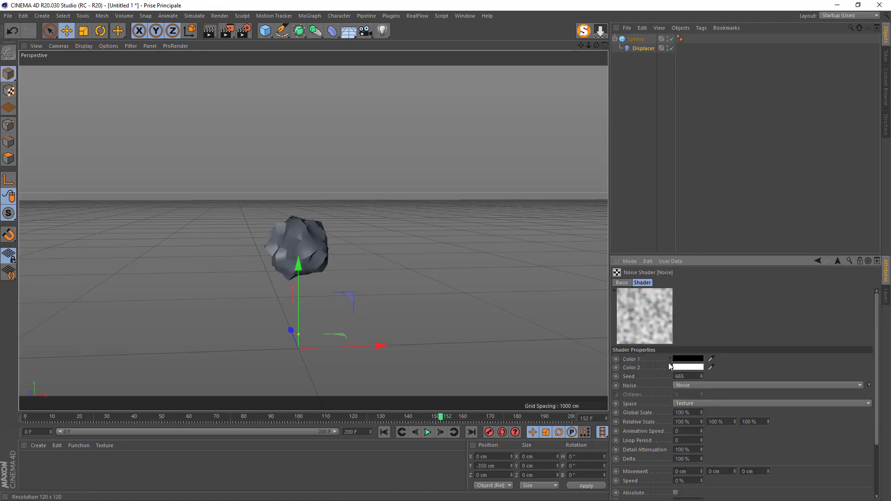
pyautogui.click(819, 261)
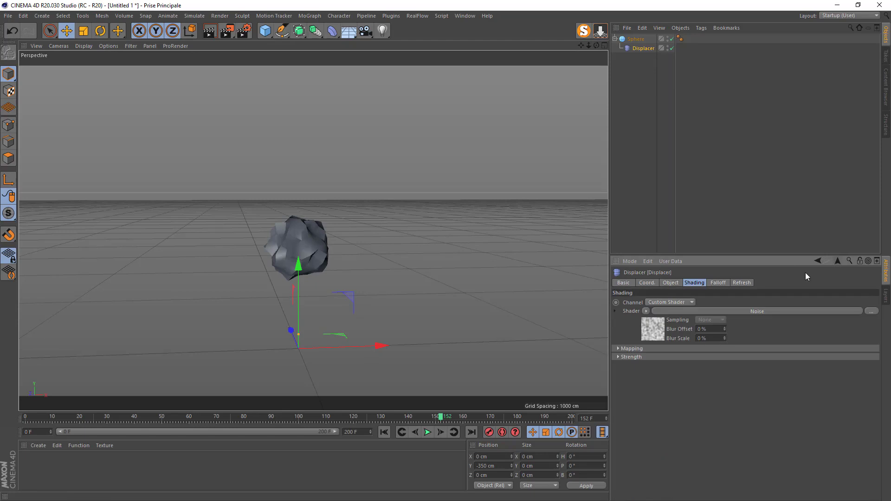
pyautogui.click(656, 332)
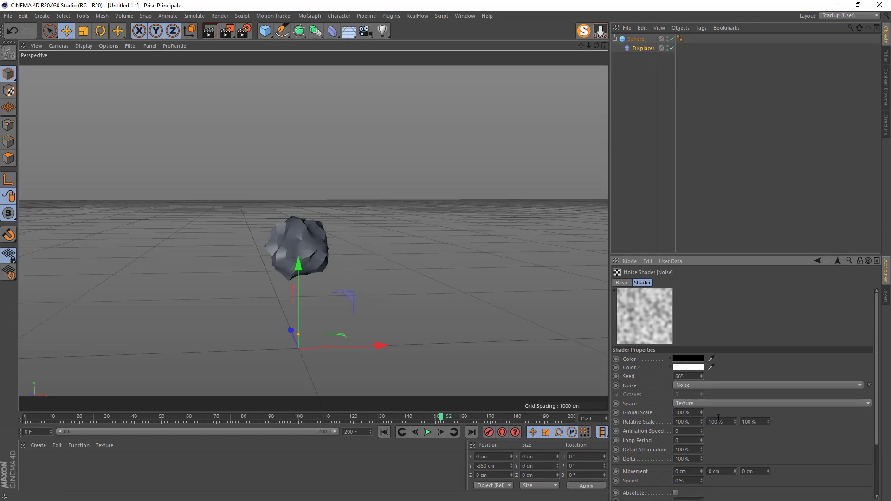
pyautogui.click(680, 413)
pyautogui.write('0')
pyautogui.press('Return')
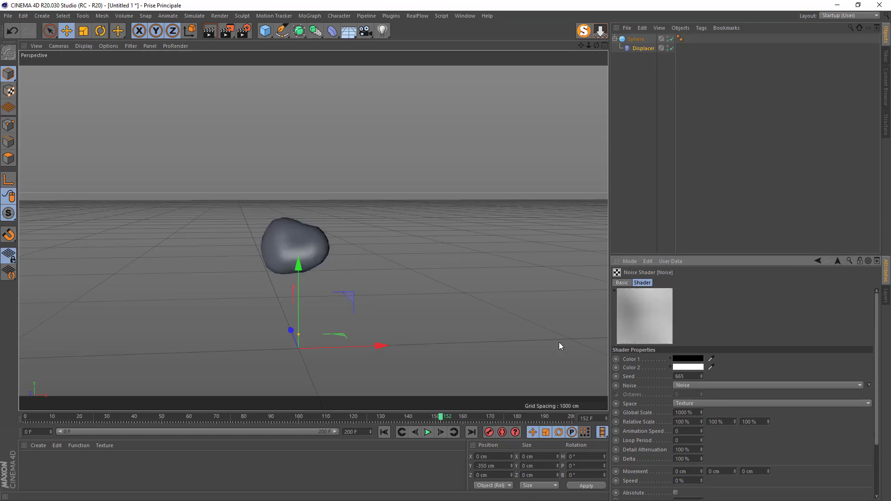
# Set the noise's Animation Speed to 1 and play the animation from the first frame to check the deformation
pyautogui.scroll(3, 282, 235)
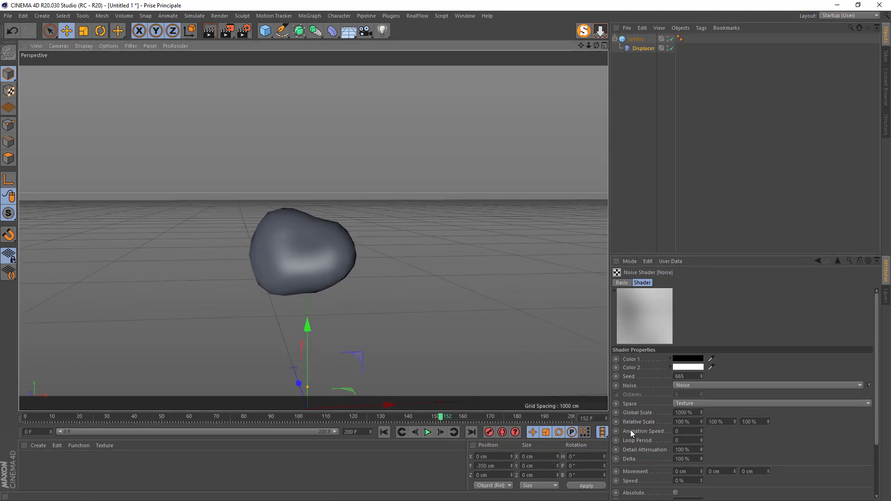
pyautogui.click(685, 432)
pyautogui.write('1')
pyautogui.press('Return')
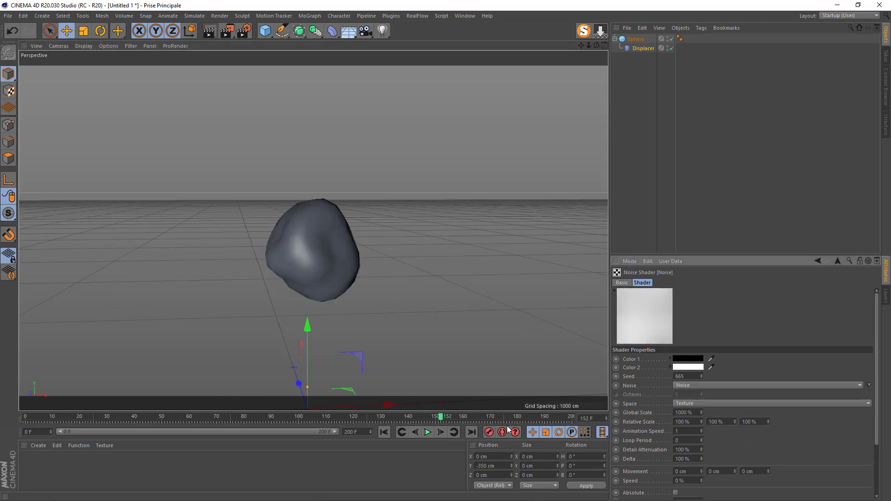
pyautogui.click(384, 432)
pyautogui.click(427, 432)
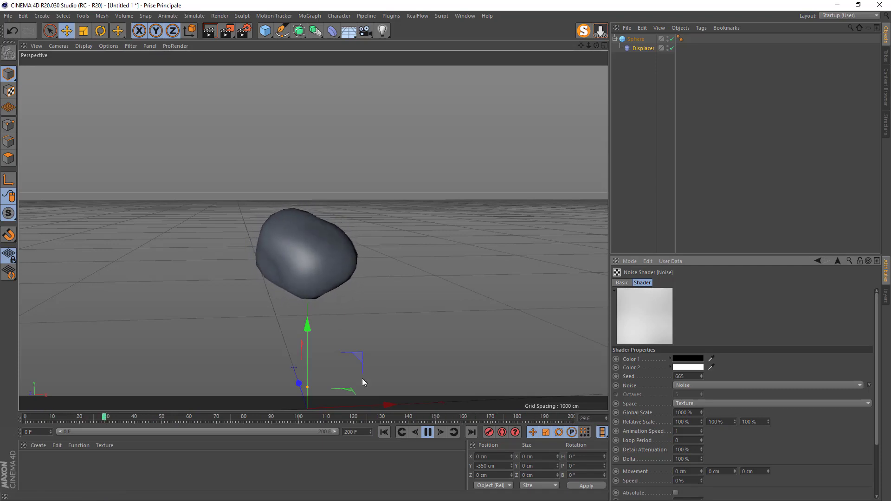
pyautogui.press('F8')
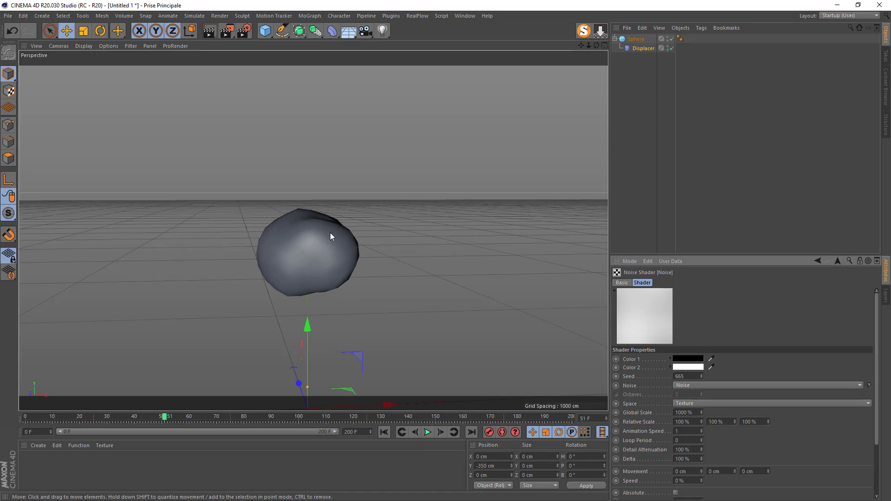
# Add a Vibrate tag to the sphere
pyautogui.keyDown('alt'); pyautogui.moveTo(318, 218); pyautogui.dragTo(316, 246); pyautogui.keyUp('alt')
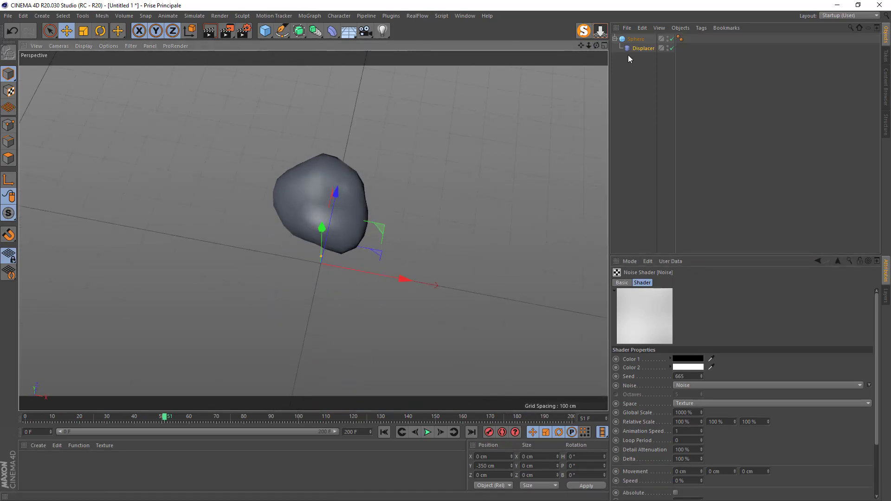
pyautogui.click(634, 41)
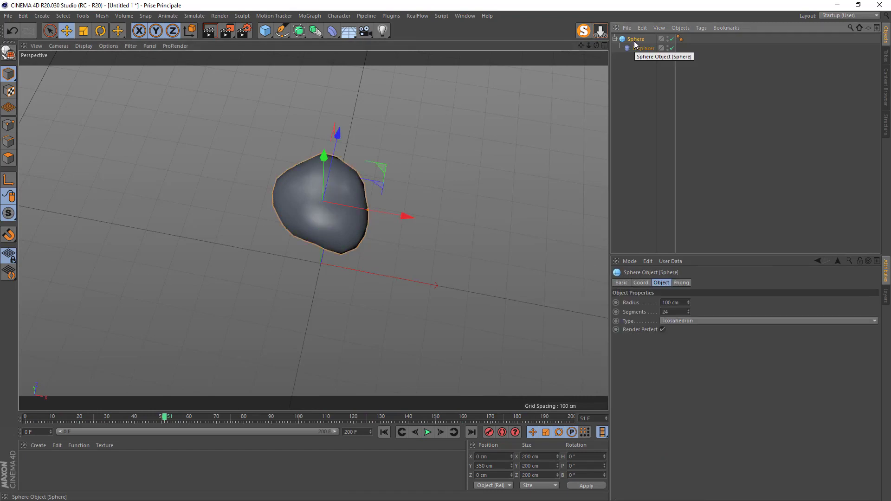
pyautogui.rightClick(638, 41)
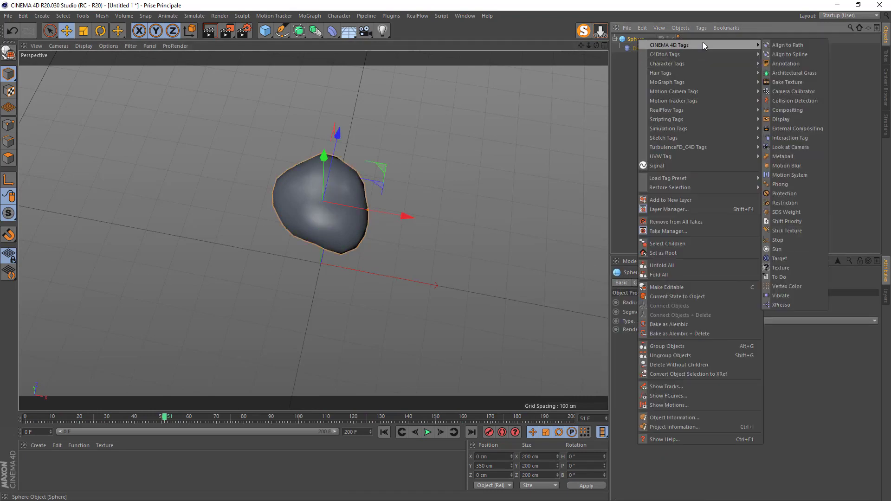
pyautogui.moveTo(700, 43)
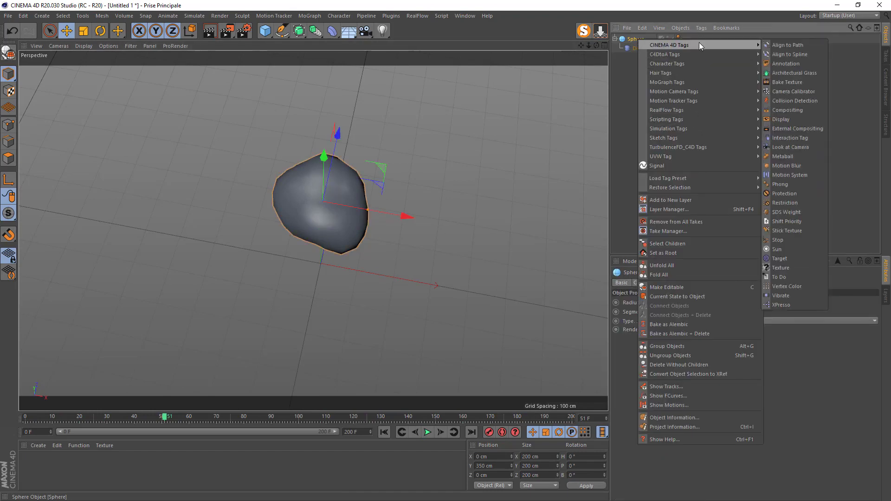
pyautogui.click(780, 296)
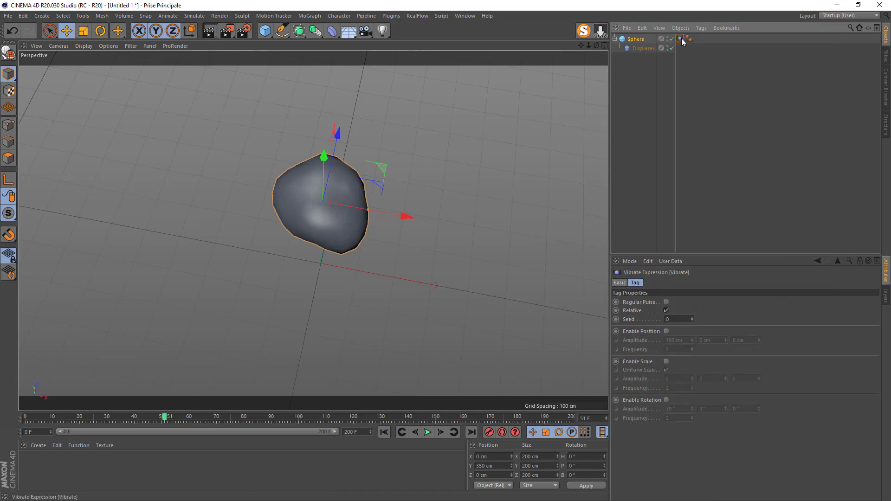
# Enable position vibration in the tag with an amplitude of 50 cm on all three axes and a frequency of 1
pyautogui.click(666, 311)
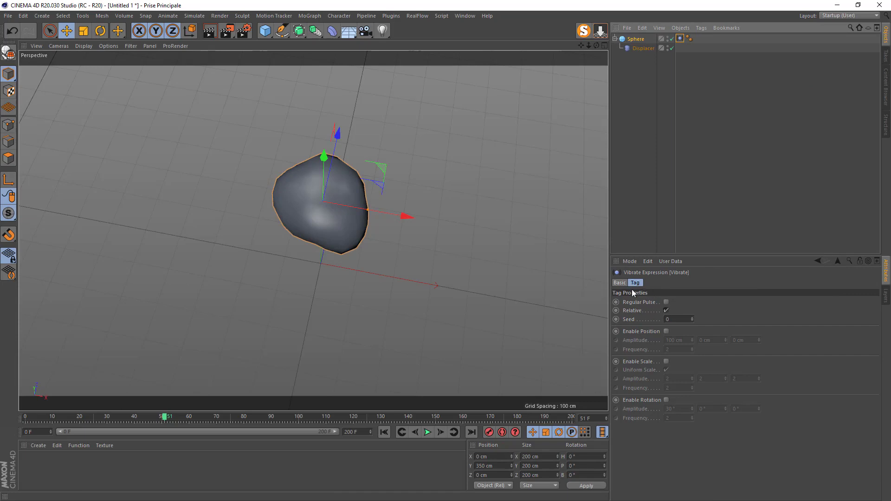
pyautogui.click(666, 331)
pyautogui.click(668, 340)
pyautogui.write('50')
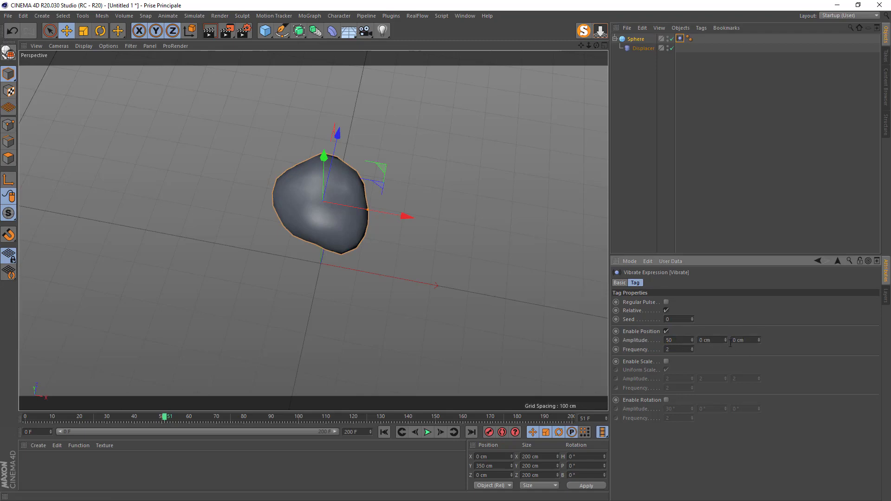
pyautogui.write('50')
pyautogui.press('Tab')
pyautogui.write('50')
pyautogui.write('1')
# Play the animation from the first frame to check the sphere's vibration
pyautogui.click(384, 432)
pyautogui.click(426, 432)
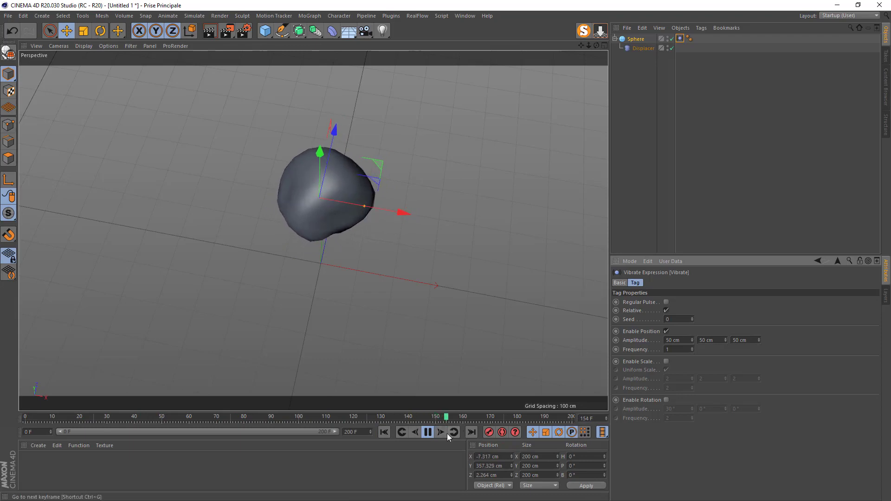
pyautogui.click(428, 432)
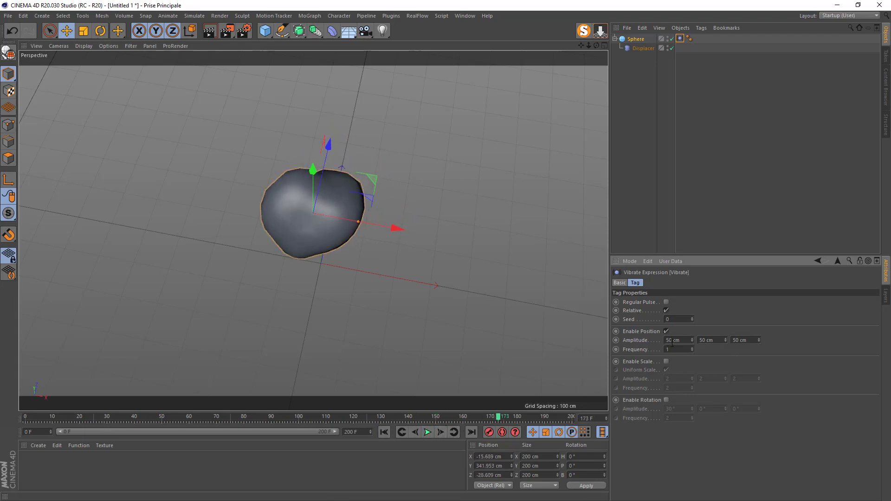
# Set the vibration frequency to 0.5 and the position amplitude to 100 cm on X and Z
pyautogui.write('.5')
pyautogui.moveTo(683, 341); pyautogui.dragTo(640, 350)
pyautogui.write('100')
pyautogui.click(747, 343)
pyautogui.write('1')
# Replay the animation from the start to review the slower, wider sphere movement
pyautogui.click(384, 432)
pyautogui.click(426, 432)
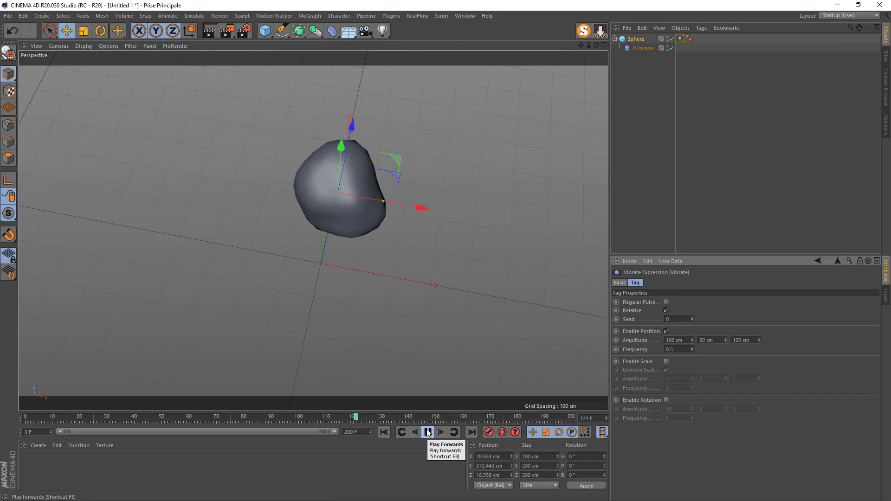
pyautogui.click(428, 434)
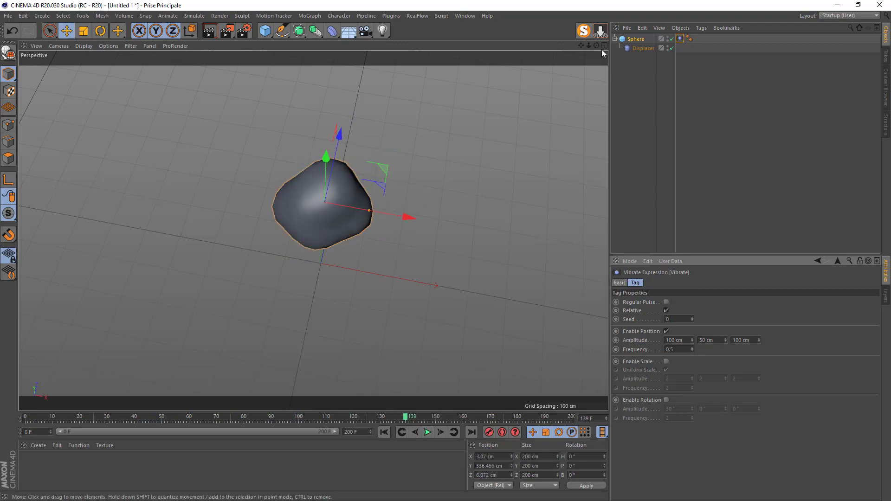
# Convert the sphere into an editable polygon object
pyautogui.moveTo(597, 45); pyautogui.dragTo(588, 3)
pyautogui.click(634, 40)
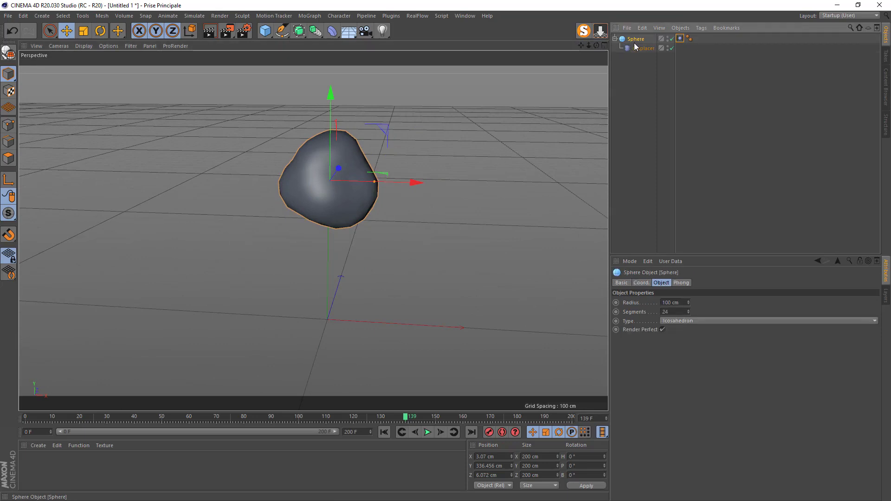
pyautogui.click(8, 54)
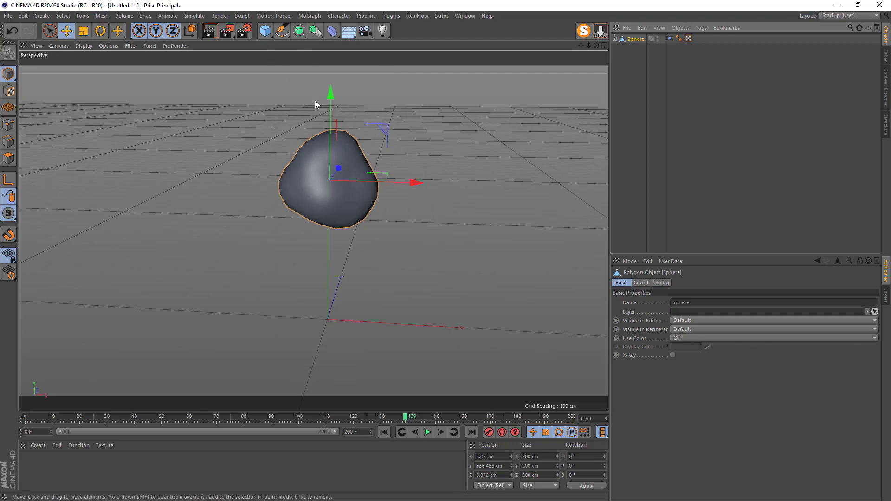
# Add a plane and raise it above the sphere to a Y position of 500 cm
pyautogui.click(265, 30)
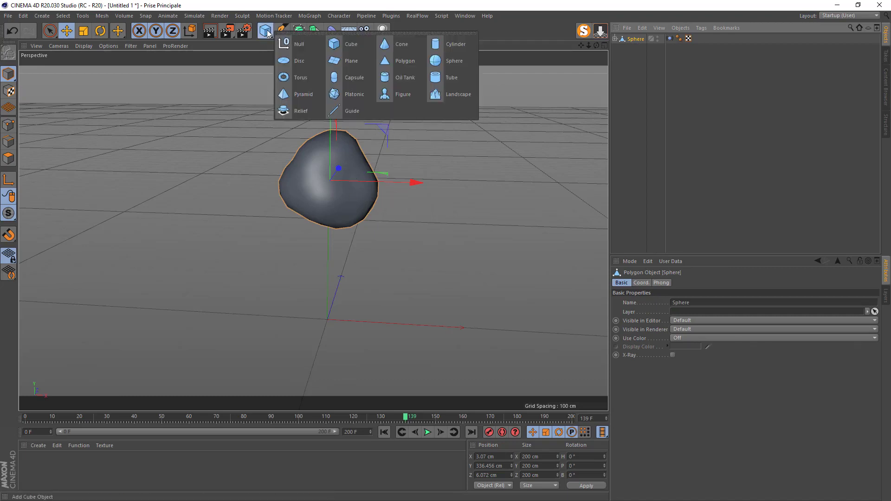
pyautogui.click(344, 63)
pyautogui.moveTo(328, 242); pyautogui.dragTo(347, 45)
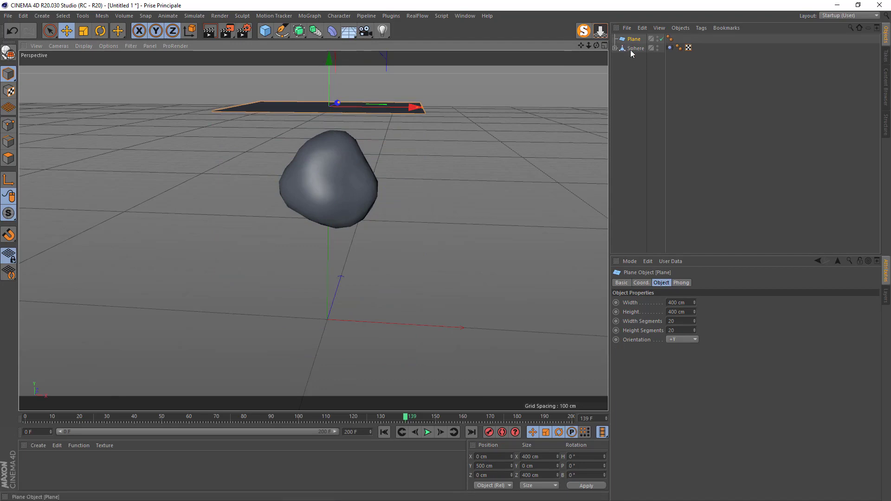
# Set the plane's width and height to 600 cm
pyautogui.doubleClick(690, 303)
pyautogui.write('60')
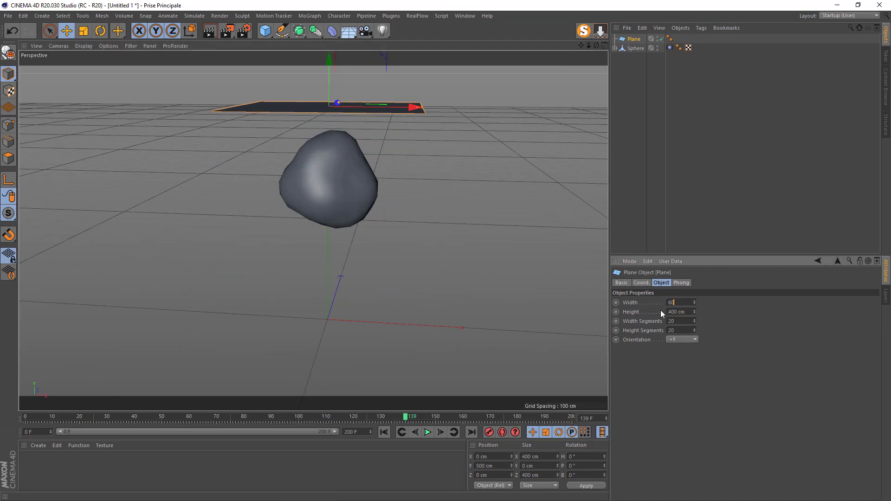
pyautogui.write('0')
pyautogui.doubleClick(688, 312)
pyautogui.write('600')
pyautogui.press('Return')
# Set the plane's width and height segments to 50 and convert it into an editable polygon object
pyautogui.moveTo(581, 46); pyautogui.dragTo(601, 87)
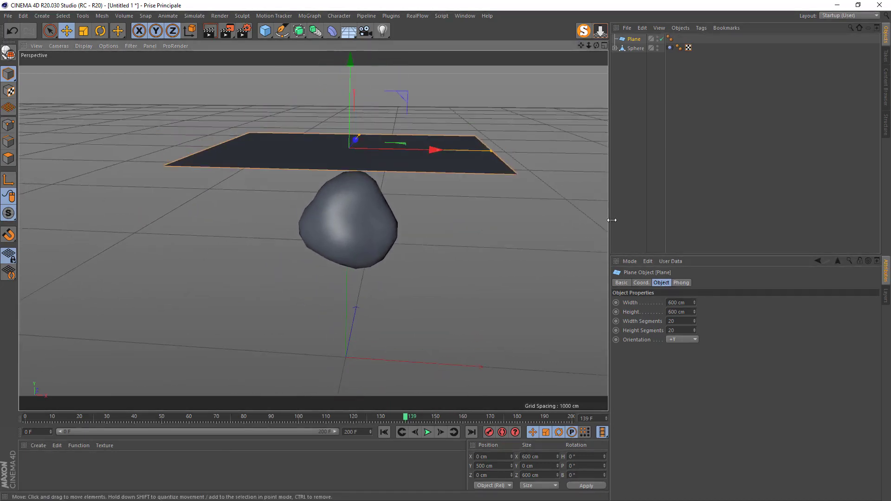
pyautogui.doubleClick(686, 322)
pyautogui.write('50')
pyautogui.press('Return')
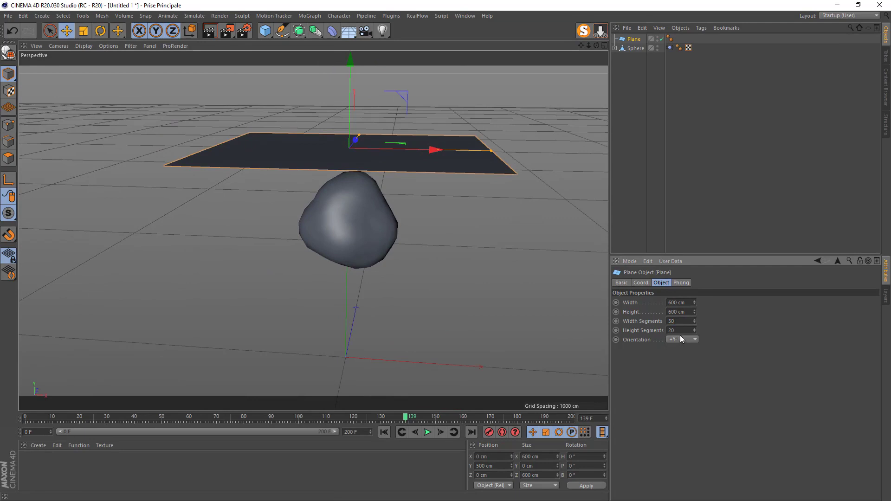
pyautogui.write('50')
pyautogui.press('Return')
pyautogui.click(8, 54)
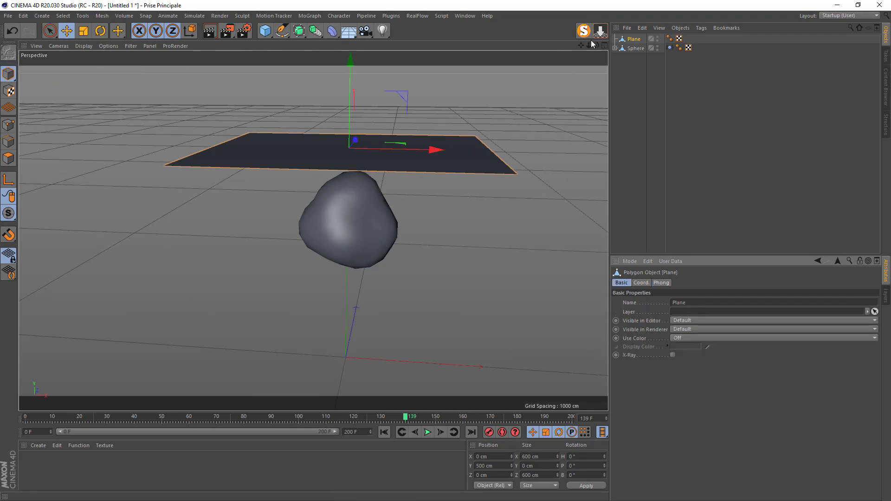
# Apply a Cloth simulation tag to the plane and rename the object "clothe"
pyautogui.rightClick(632, 42)
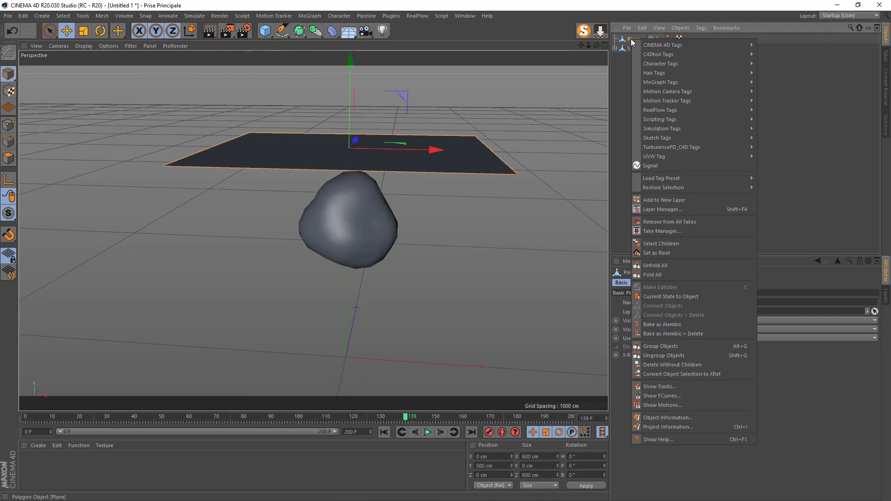
pyautogui.moveTo(684, 129)
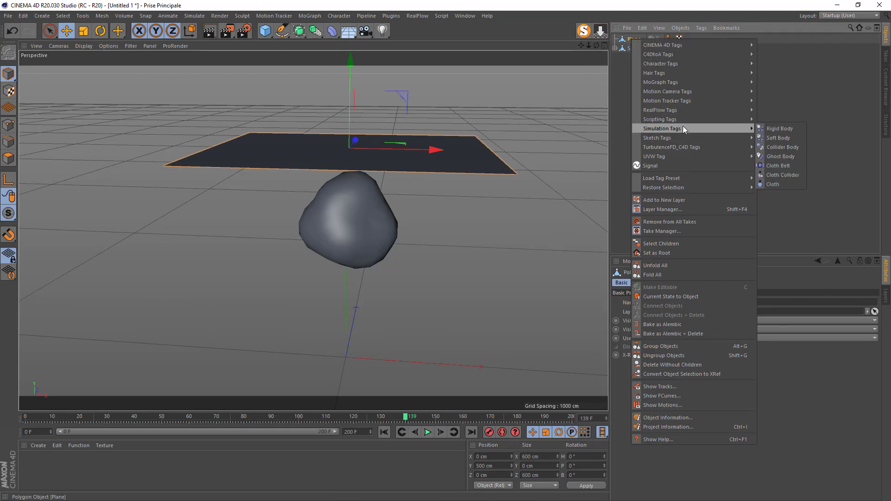
pyautogui.click(779, 184)
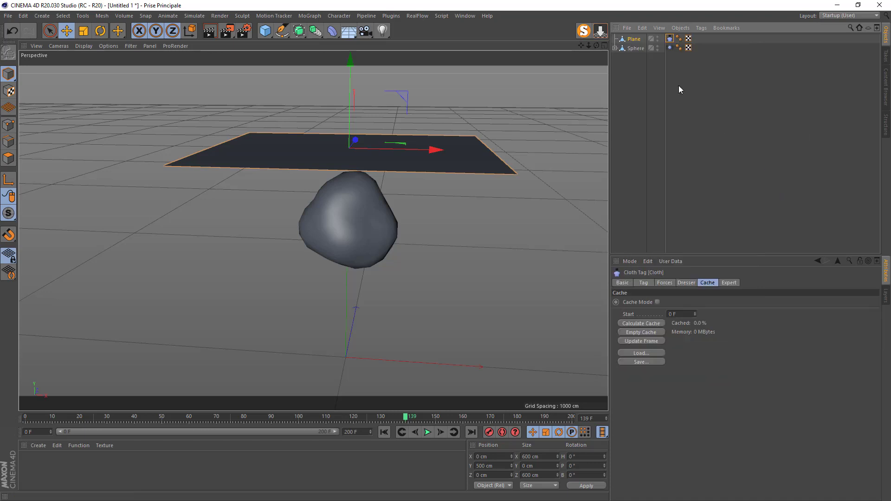
pyautogui.doubleClick(634, 39)
pyautogui.write('clothe')
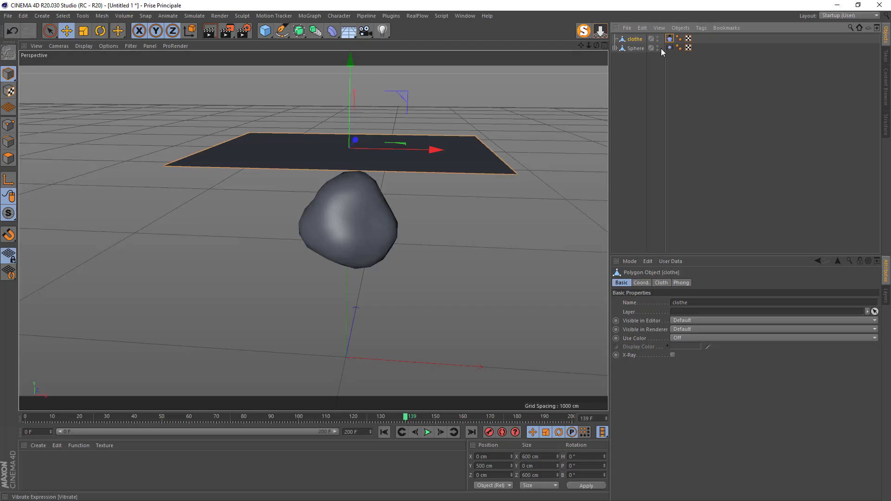
# Apply a Cloth Collider simulation tag to the sphere
pyautogui.click(635, 49)
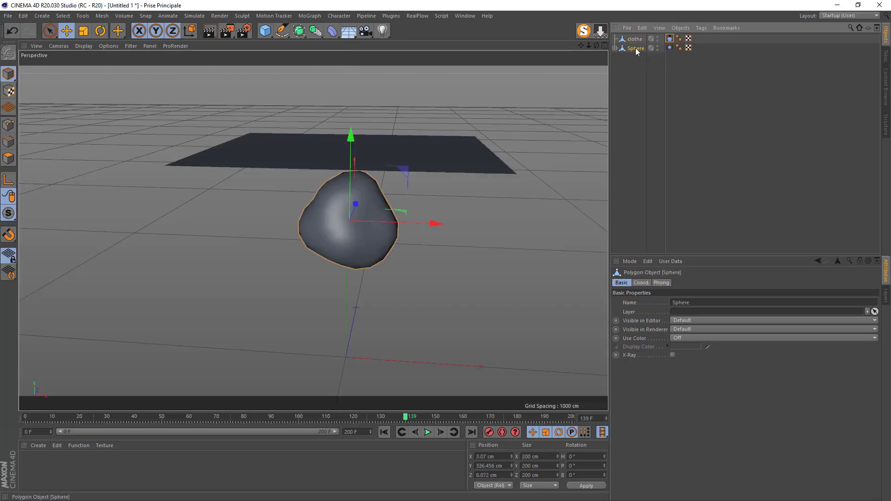
pyautogui.rightClick(636, 49)
pyautogui.moveTo(669, 55)
pyautogui.moveTo(676, 138)
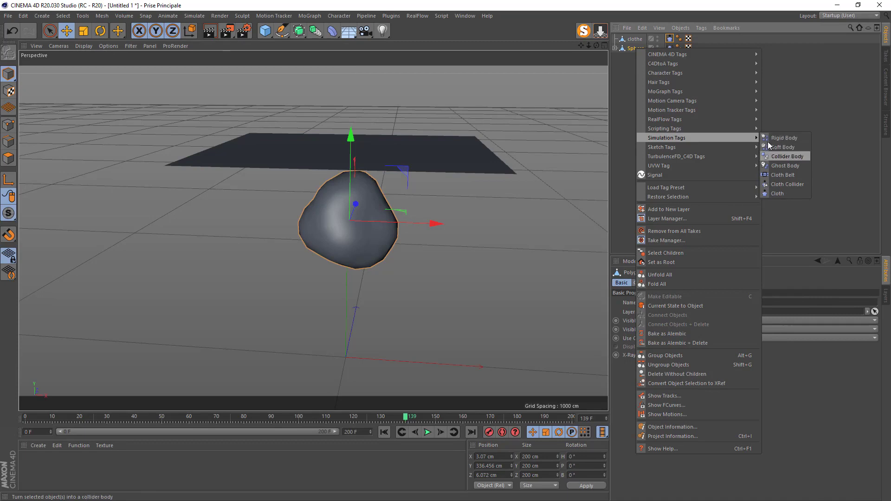
pyautogui.click(780, 185)
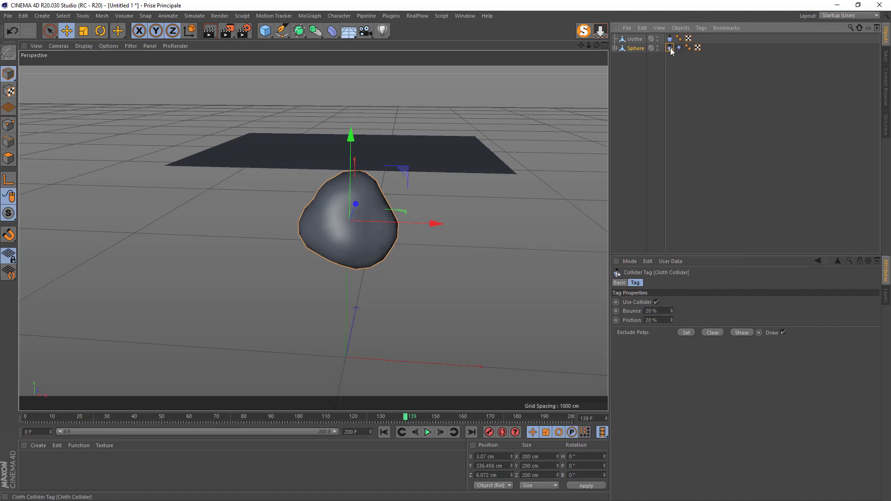
# Play the cloth simulation from the first frame to check the collision with the sphere, then rewind
pyautogui.click(387, 433)
pyautogui.click(428, 432)
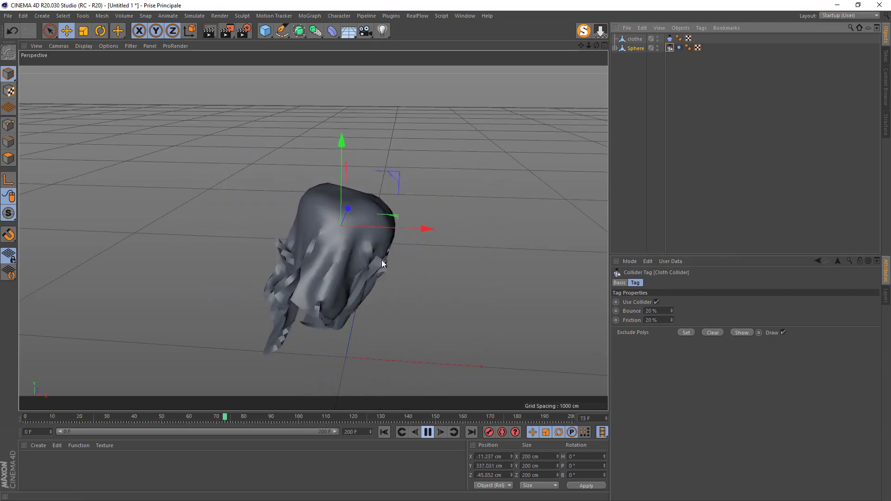
pyautogui.click(427, 434)
pyautogui.click(383, 432)
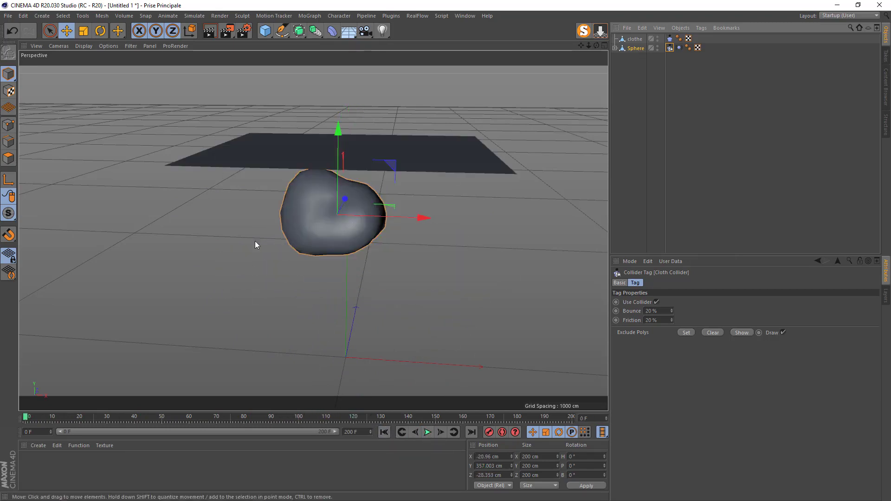
# Add a second plane named "floor collider" and place it below the sphere in the object hierarchy
pyautogui.click(265, 31)
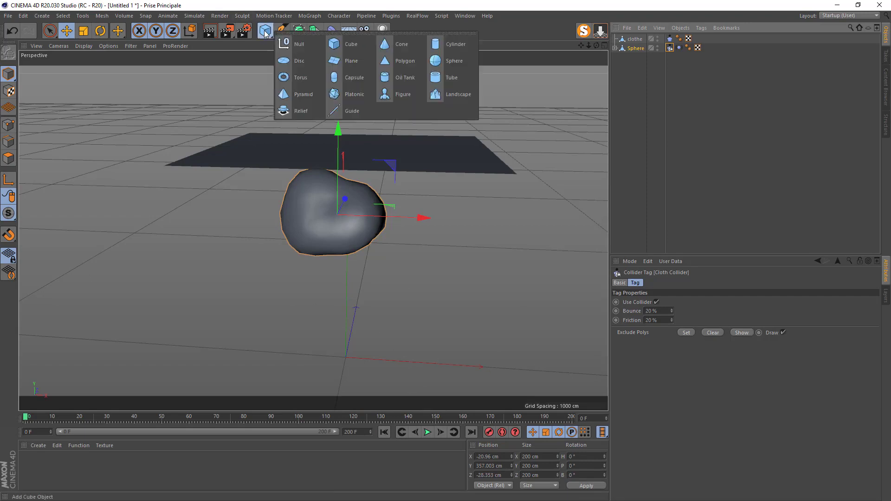
pyautogui.click(338, 59)
pyautogui.doubleClick(635, 40)
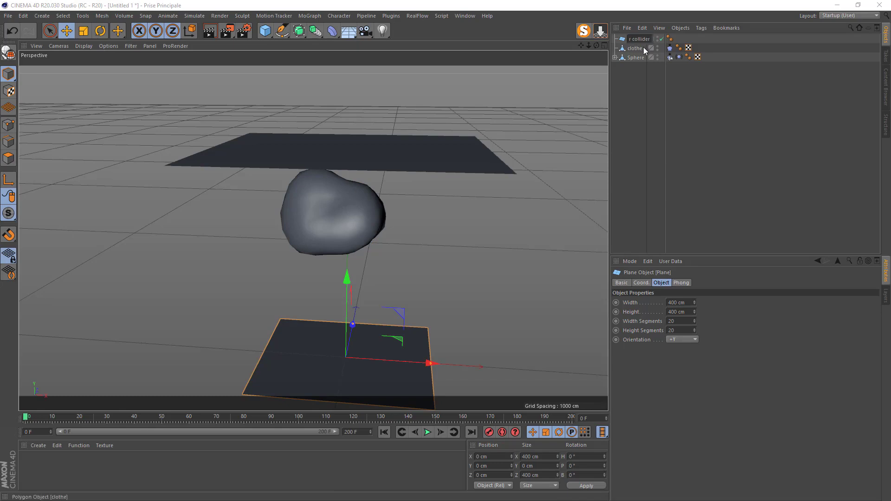
pyautogui.press('Return')
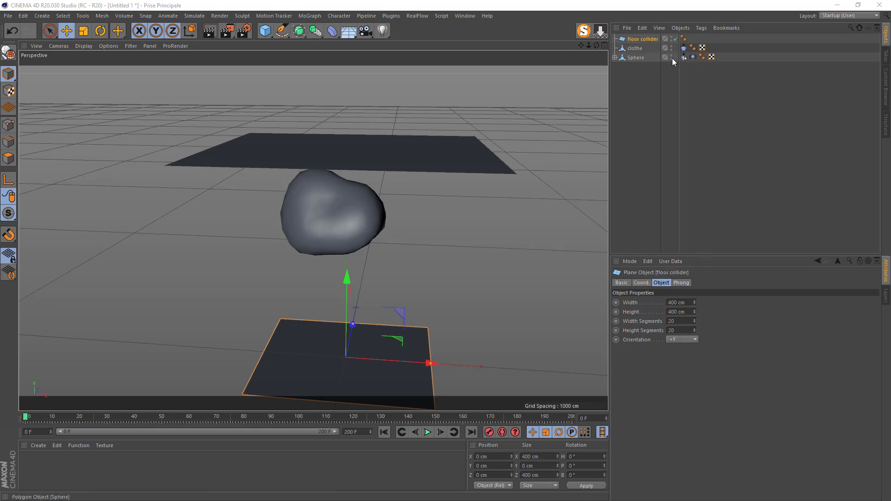
pyautogui.moveTo(643, 39); pyautogui.dragTo(637, 55)
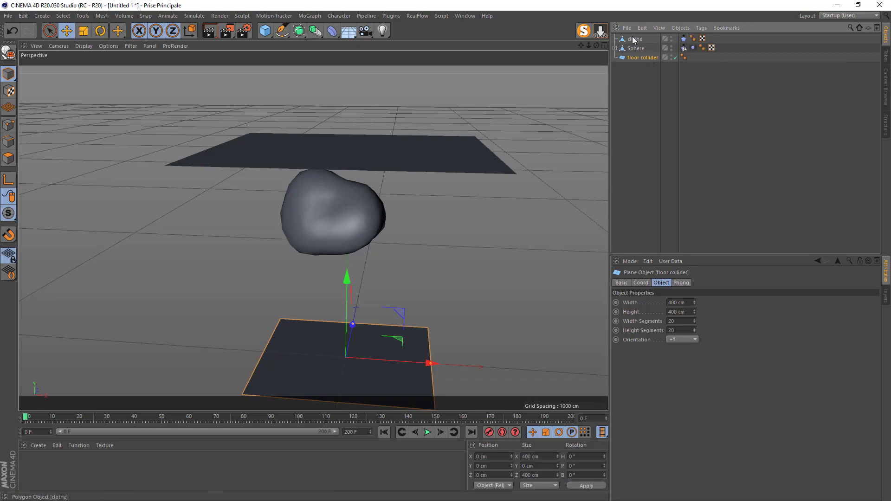
# Copy the sphere's Cloth Collider tag onto the floor collider plane
pyautogui.click(684, 48)
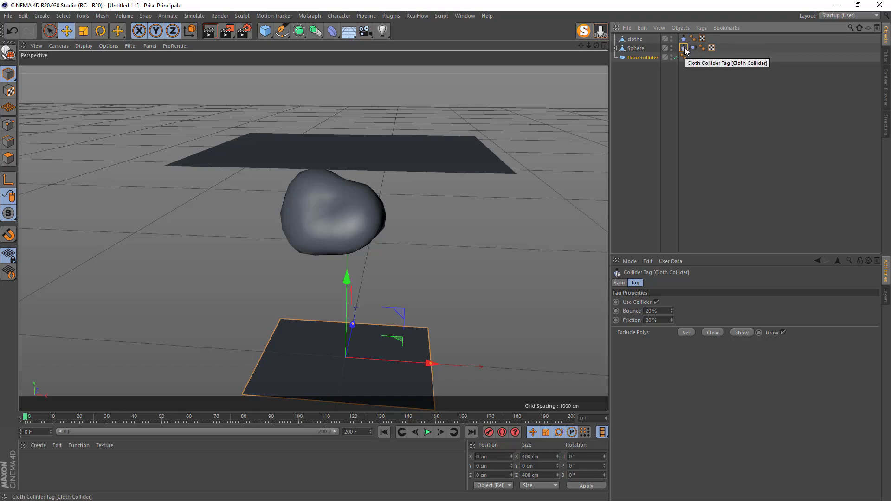
pyautogui.keyDown('ctrl'); pyautogui.moveTo(689, 59); pyautogui.dragTo(690, 59); pyautogui.keyUp('ctrl')
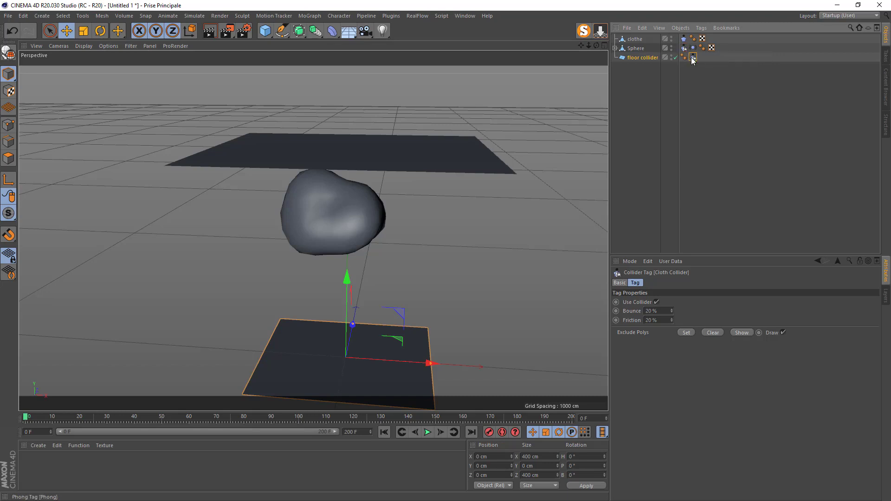
pyautogui.rightClick(632, 58)
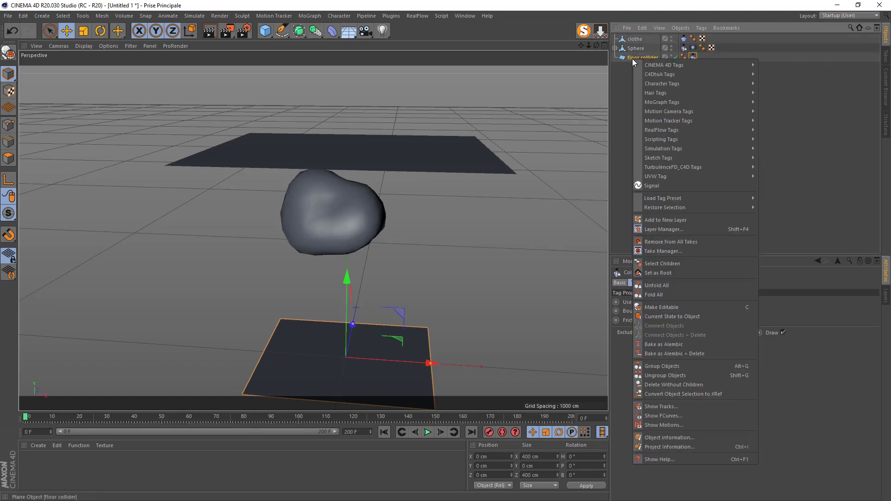
pyautogui.moveTo(669, 170)
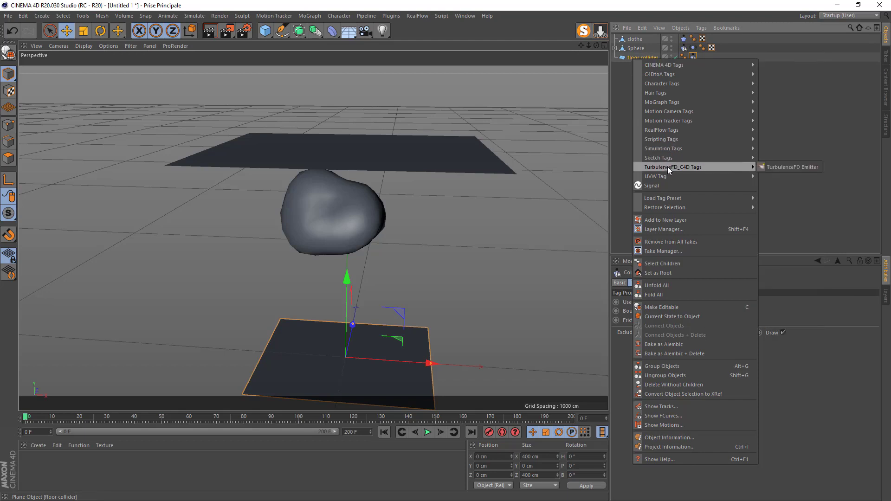
pyautogui.moveTo(693, 158)
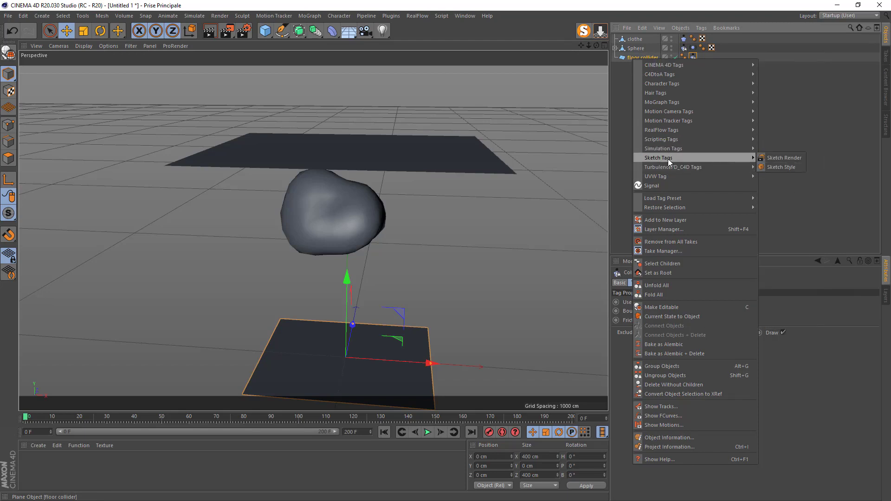
pyautogui.moveTo(667, 149)
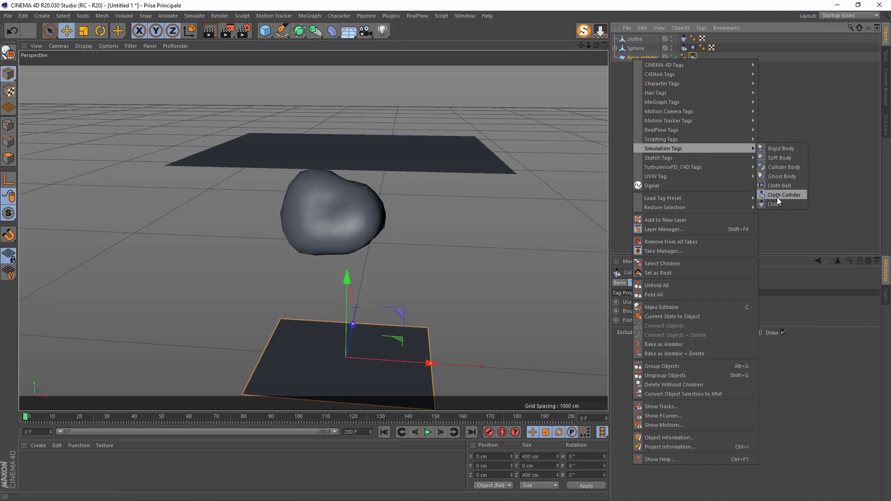
pyautogui.click(598, 115)
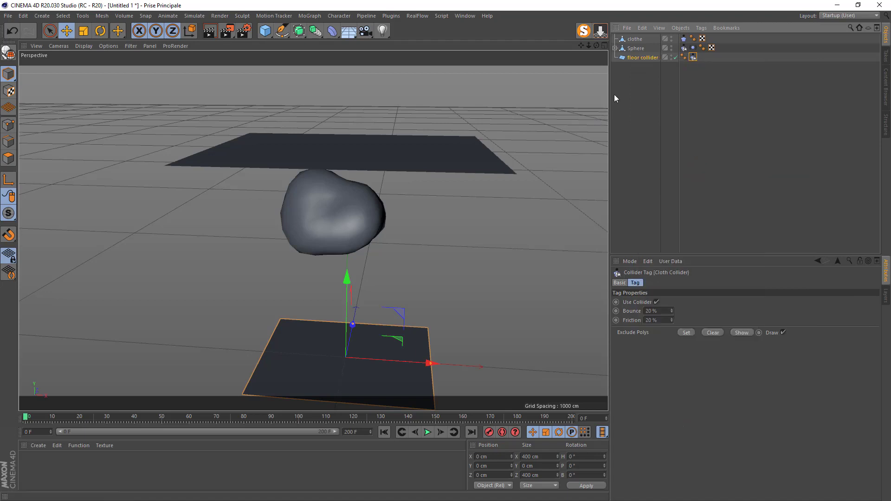
# Set the floor collider's width and height to 2000 cm and convert it into an editable polygon object
pyautogui.click(637, 58)
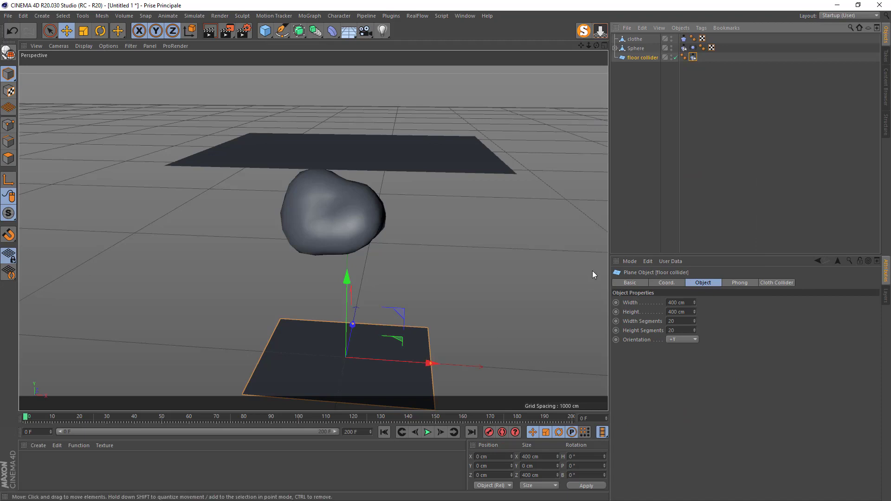
pyautogui.doubleClick(677, 302)
pyautogui.write('20')
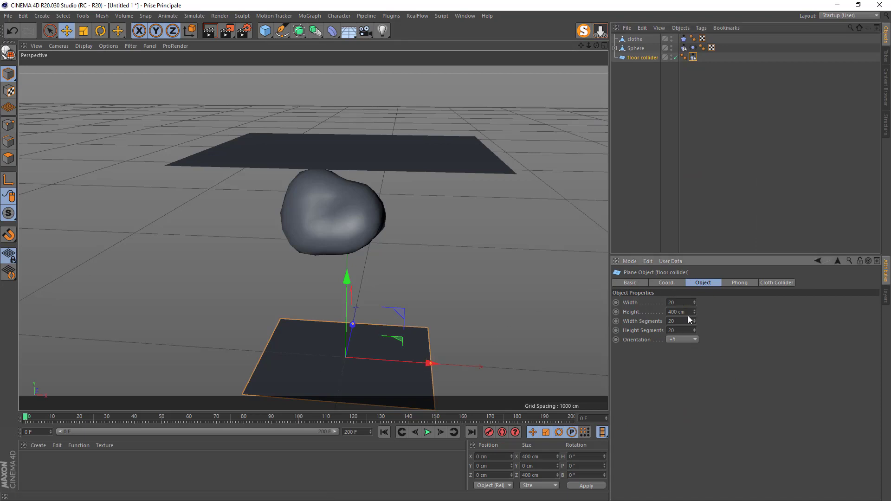
pyautogui.write('20')
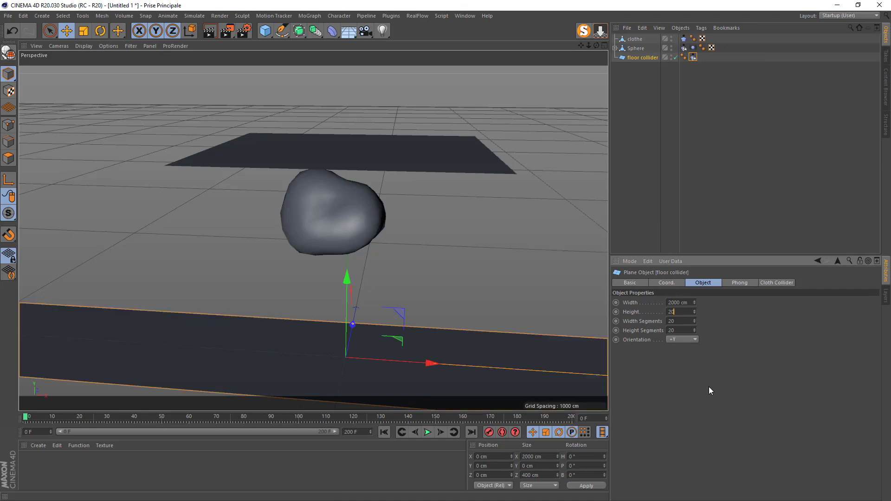
pyautogui.write('00')
pyautogui.press('Return')
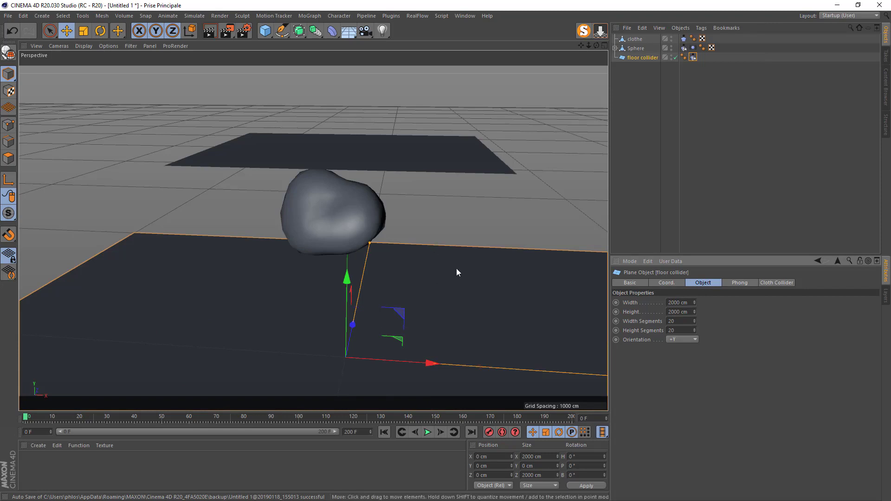
pyautogui.click(8, 54)
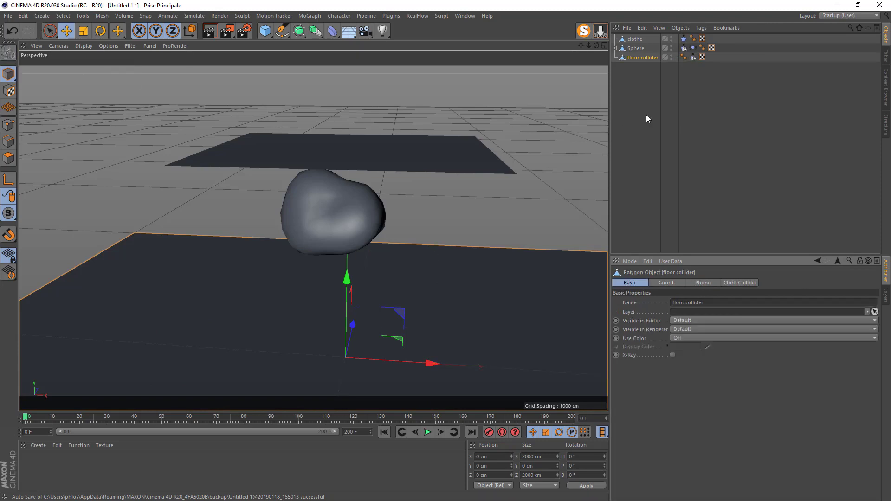
# Hide the floor collider in the editor and renderer, and hide the sphere as well
pyautogui.click(672, 60)
pyautogui.click(671, 55)
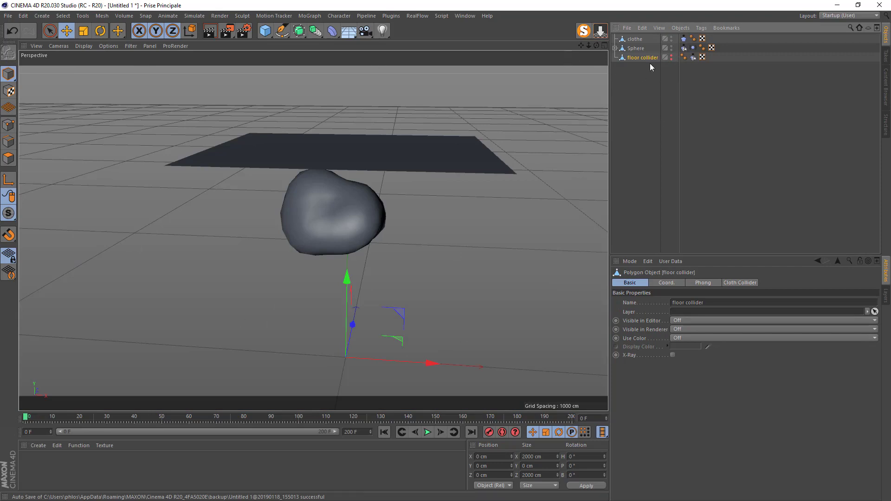
pyautogui.click(672, 46)
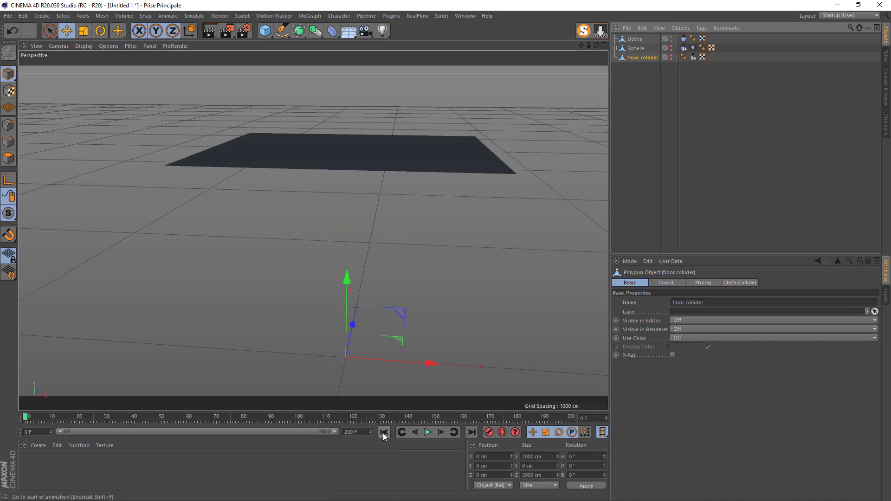
# Play the simulation with the colliders hidden to review the cloth's movement, stopping around frame 140
pyautogui.click(425, 433)
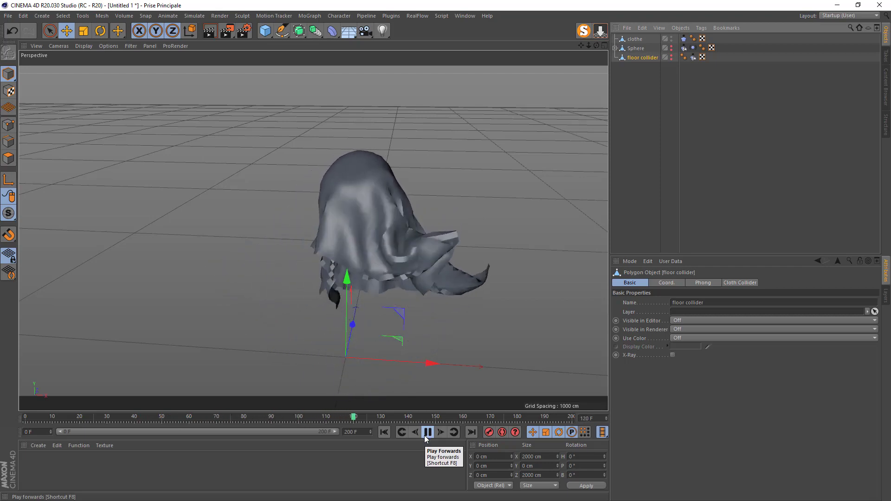
pyautogui.click(427, 434)
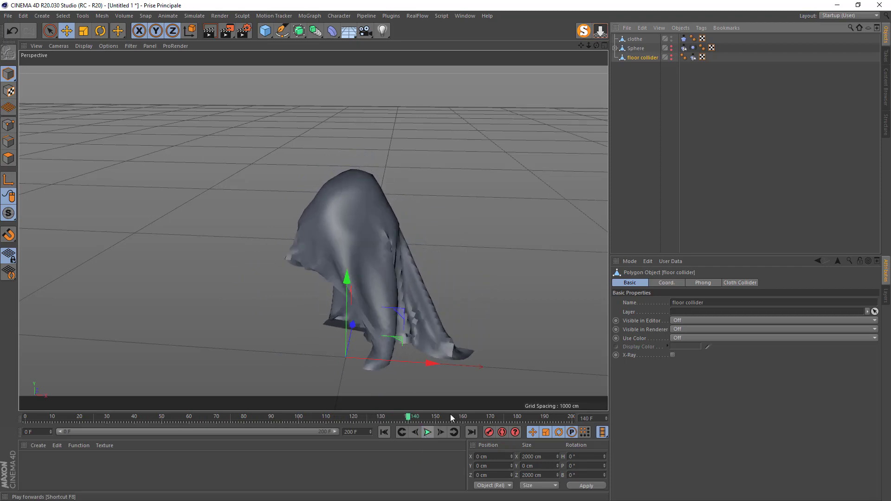
# Set the clothe object's Cloth tag to 25% stiffness, 0% flexion and 5% rubber
pyautogui.click(636, 39)
pyautogui.click(684, 38)
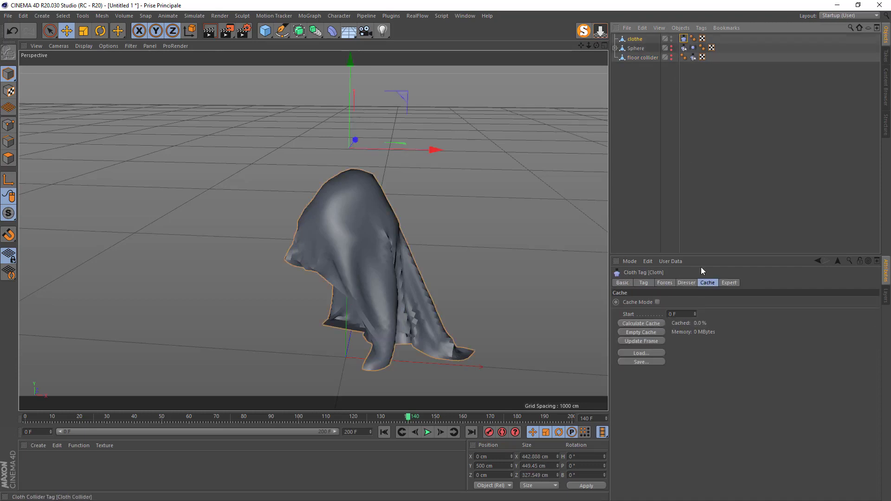
pyautogui.click(644, 284)
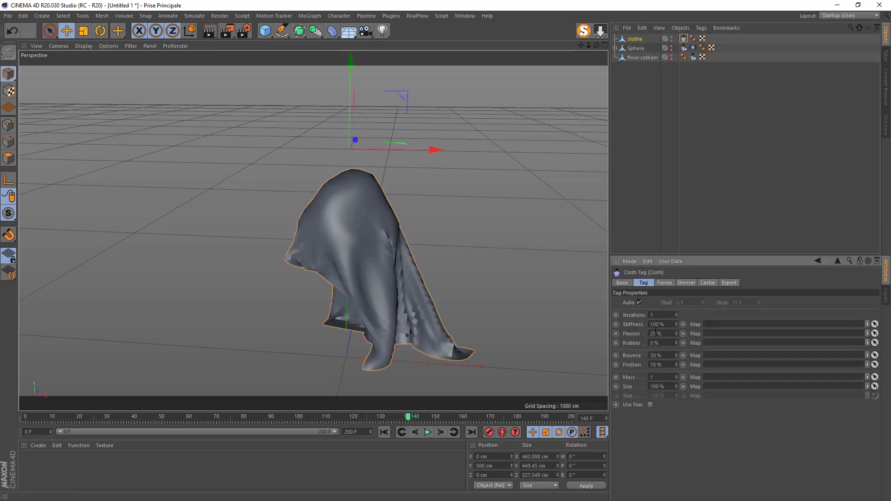
pyautogui.doubleClick(665, 324)
pyautogui.press('Tab')
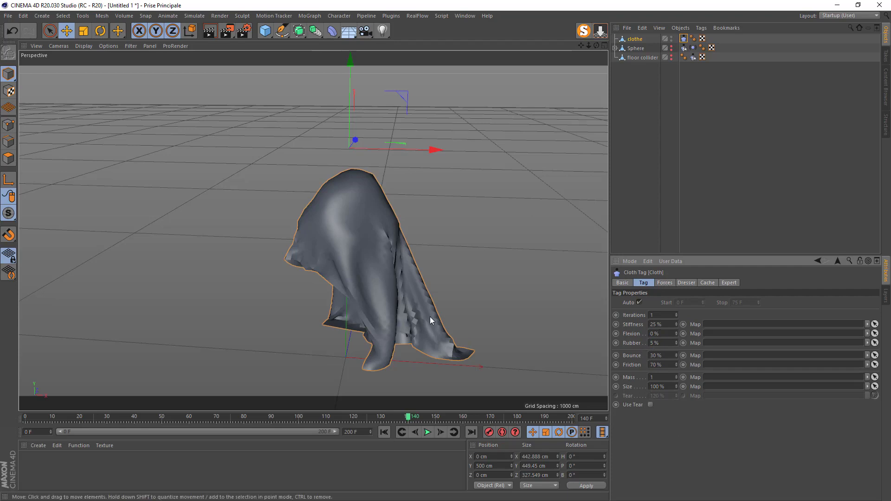
# Inspect the creased cloth up close and replay the simulation from the first frame, stopping around frame 114
pyautogui.moveTo(597, 46); pyautogui.dragTo(597, 45)
pyautogui.scroll(6, 402, 368)
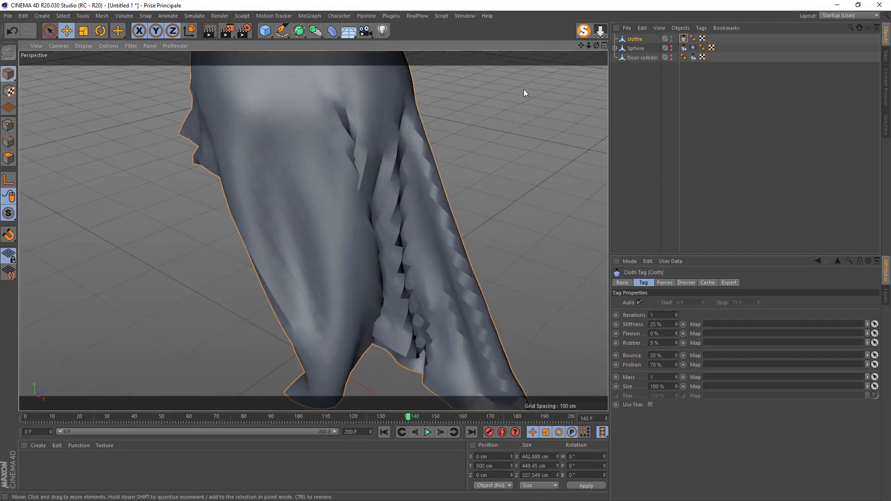
pyautogui.moveTo(597, 46); pyautogui.dragTo(597, 46)
pyautogui.scroll(-4, 487, 185)
pyautogui.scroll(-3, 486, 186)
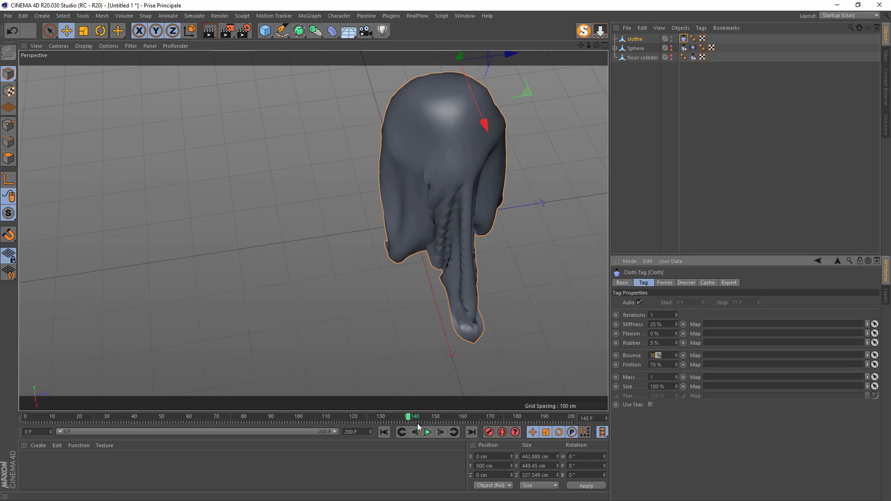
pyautogui.click(384, 432)
pyautogui.click(428, 432)
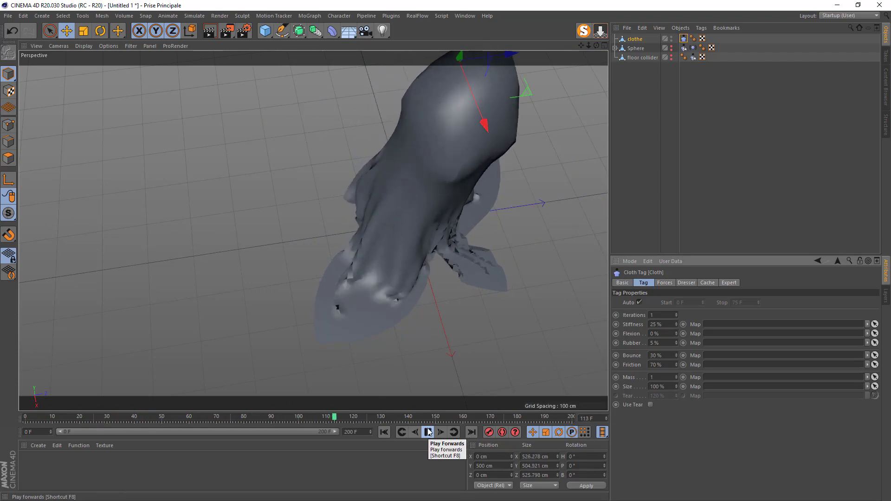
pyautogui.click(428, 432)
# Examine the cloth's lower folds and floor contact from several angles, and review the Cloth tag's expert collision settings
pyautogui.moveTo(597, 46); pyautogui.dragTo(314, 231)
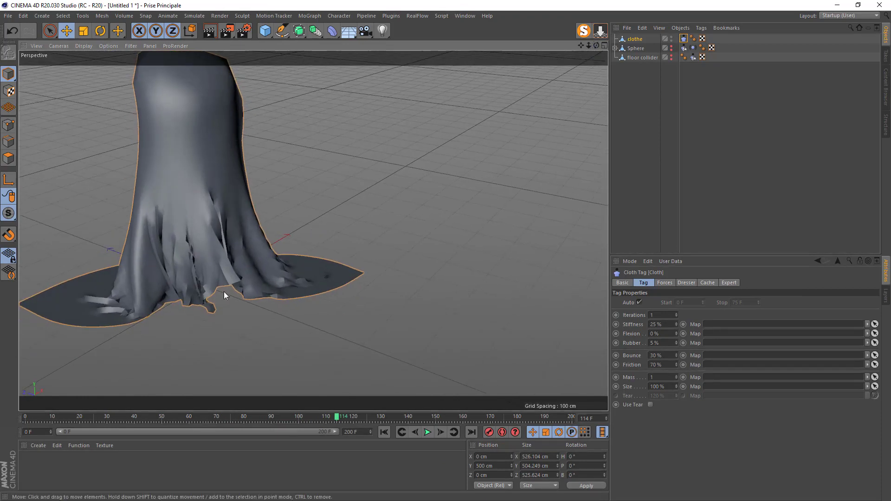
pyautogui.scroll(3, 230, 243)
pyautogui.scroll(5, 224, 239)
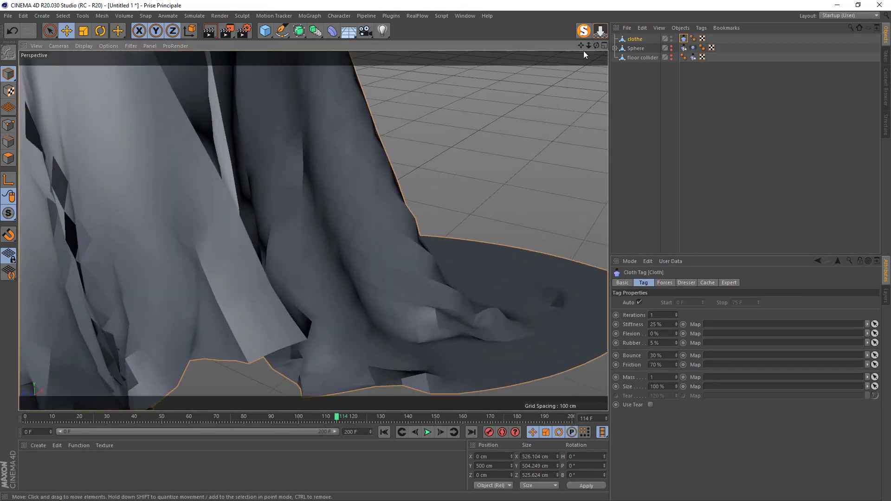
pyautogui.moveTo(596, 46); pyautogui.dragTo(314, 230)
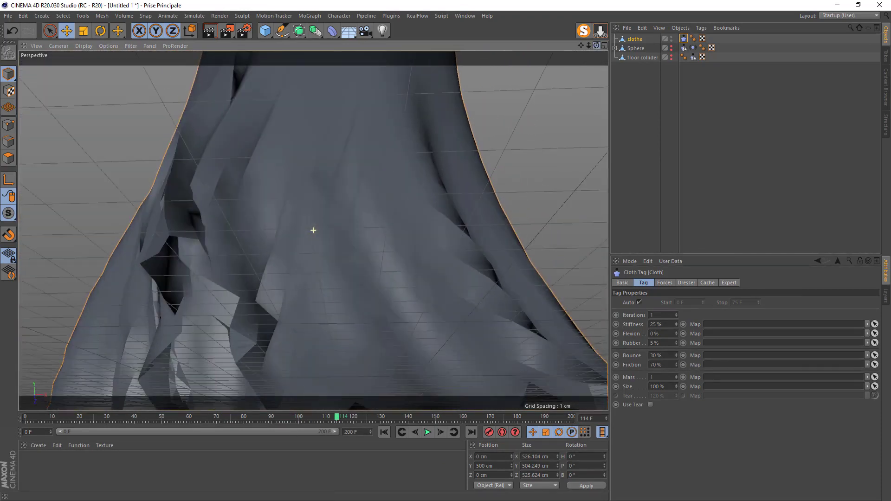
pyautogui.scroll(-5, 209, 264)
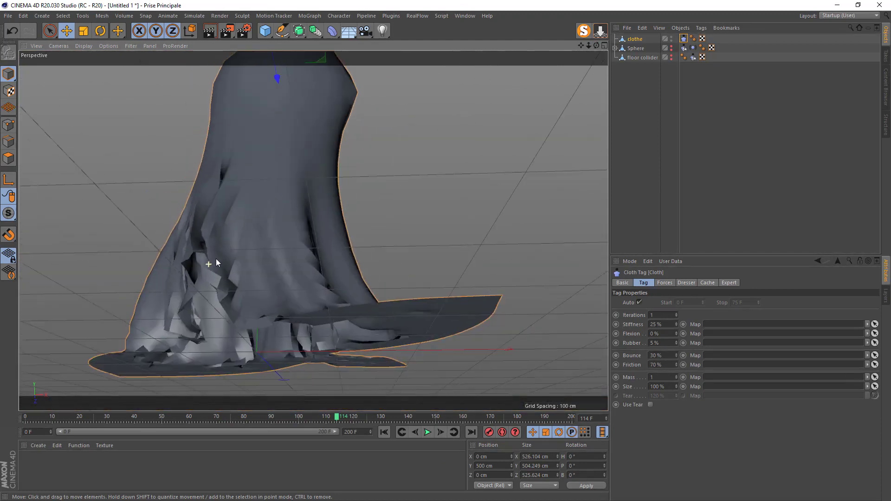
pyautogui.moveTo(596, 45); pyautogui.dragTo(338, 253)
pyautogui.click(730, 283)
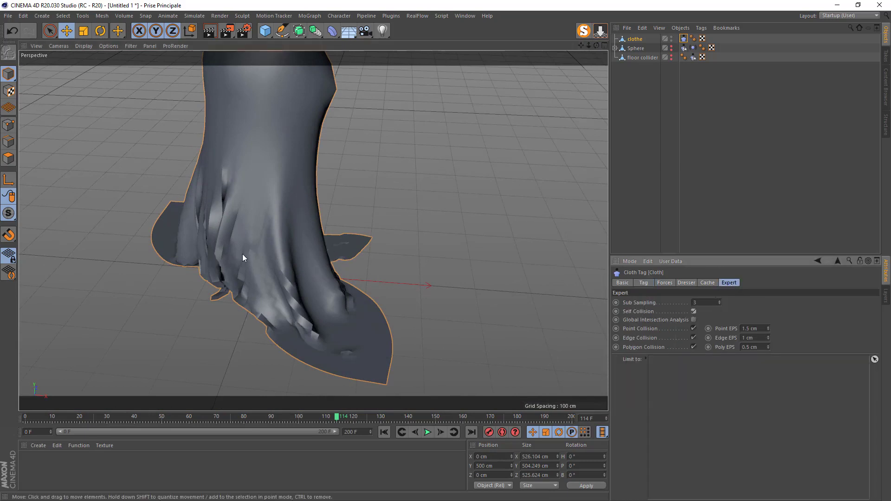
pyautogui.scroll(-3, 261, 185)
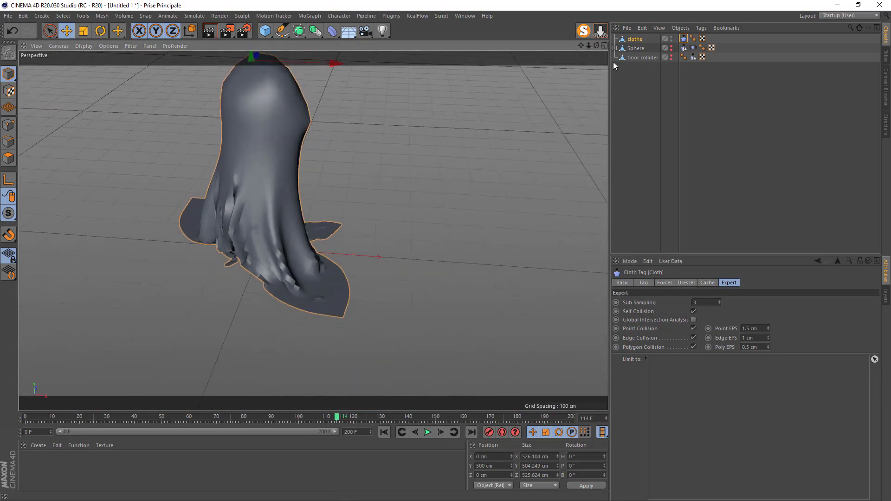
pyautogui.moveTo(581, 45); pyautogui.dragTo(367, 459)
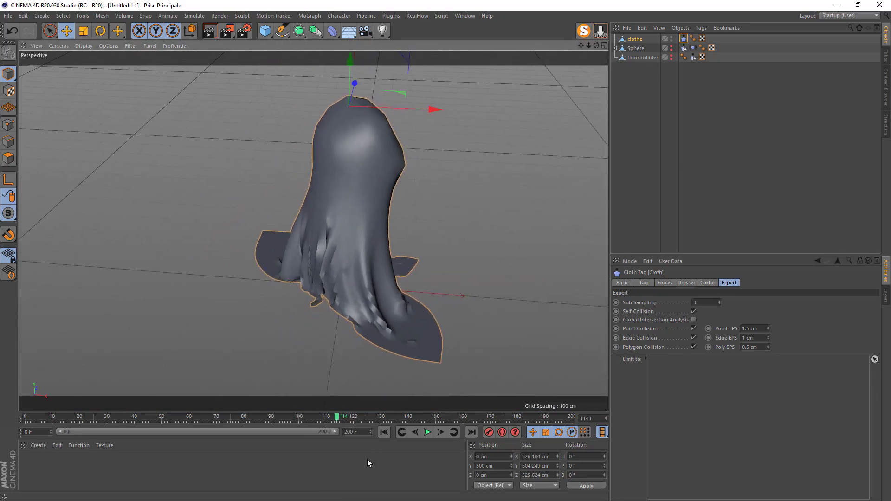
# Return the animation to frame 0, add a Cloth Surface and nest the clothe object under it
pyautogui.click(387, 431)
pyautogui.click(426, 433)
pyautogui.click(426, 433)
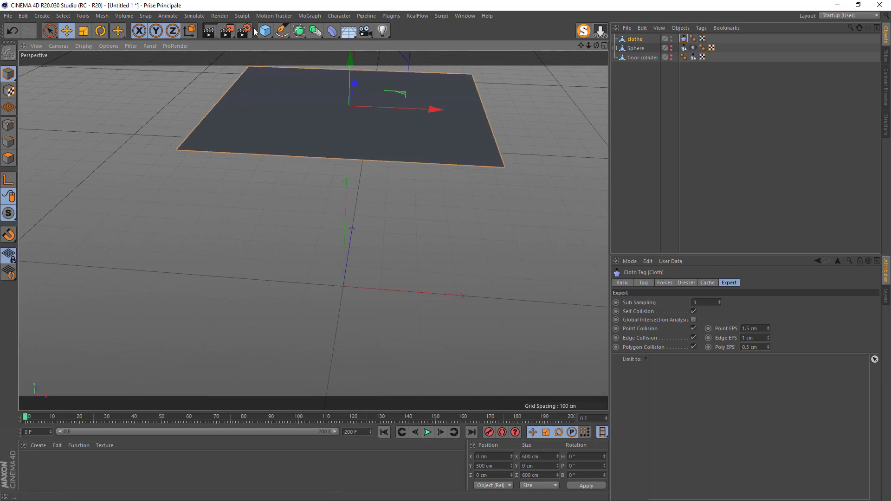
pyautogui.click(194, 15)
pyautogui.moveTo(195, 30)
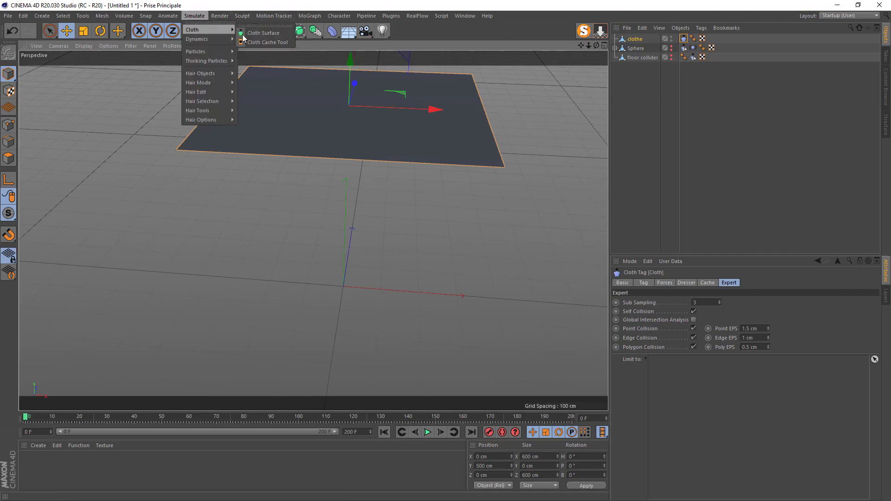
pyautogui.click(266, 35)
pyautogui.moveTo(628, 49); pyautogui.dragTo(640, 40)
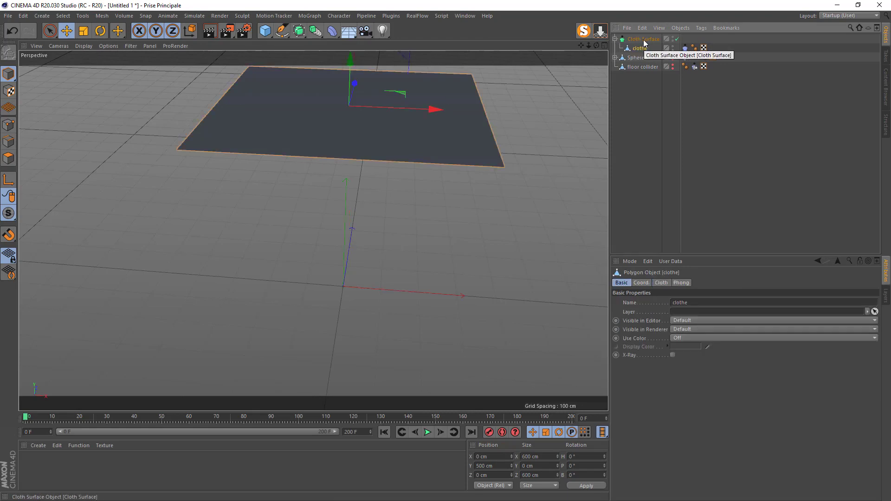
# Set the Cloth Surface's thickness to 1 cm
pyautogui.click(641, 40)
pyautogui.click(671, 322)
pyautogui.write('1')
pyautogui.press('Return')
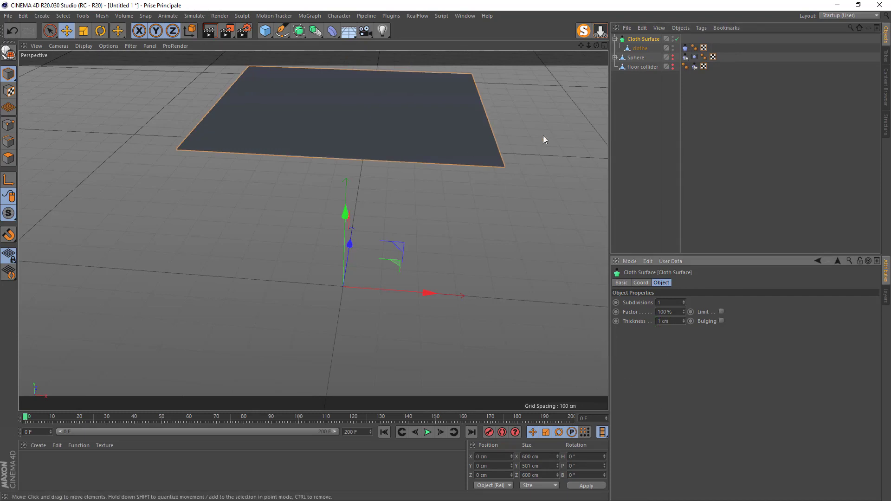
# Set the Cloth Surface to 2 subdivisions and a thickness of 2 cm, checking the cloth's edge
pyautogui.moveTo(598, 46); pyautogui.dragTo(581, 106)
pyautogui.scroll(5, 414, 121)
pyautogui.scroll(2, 414, 120)
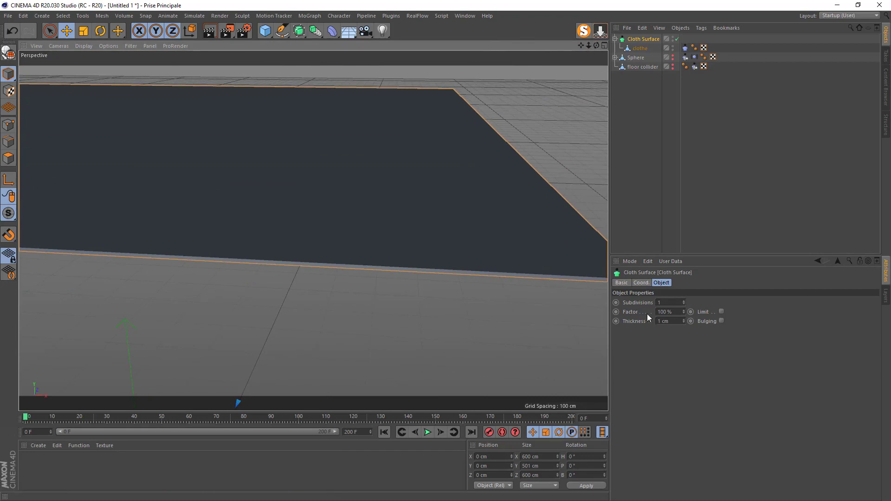
pyautogui.doubleClick(667, 323)
pyautogui.write('2')
pyautogui.press('Return')
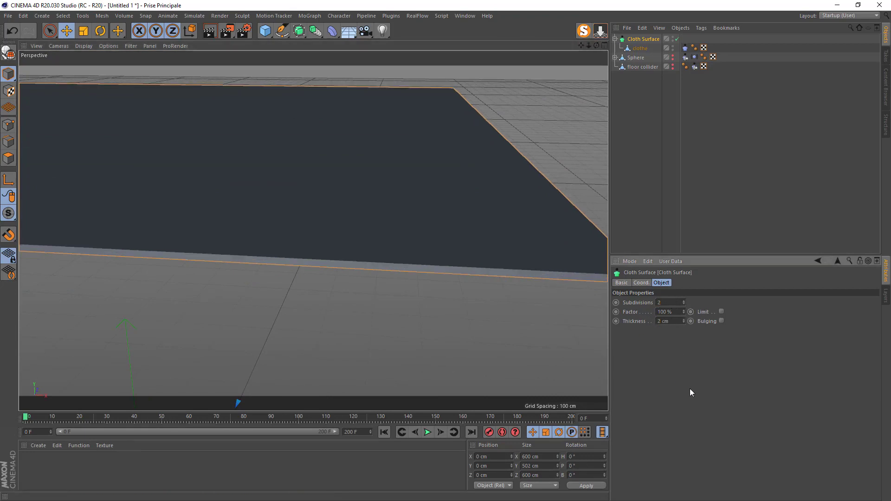
pyautogui.moveTo(588, 46); pyautogui.dragTo(659, 60)
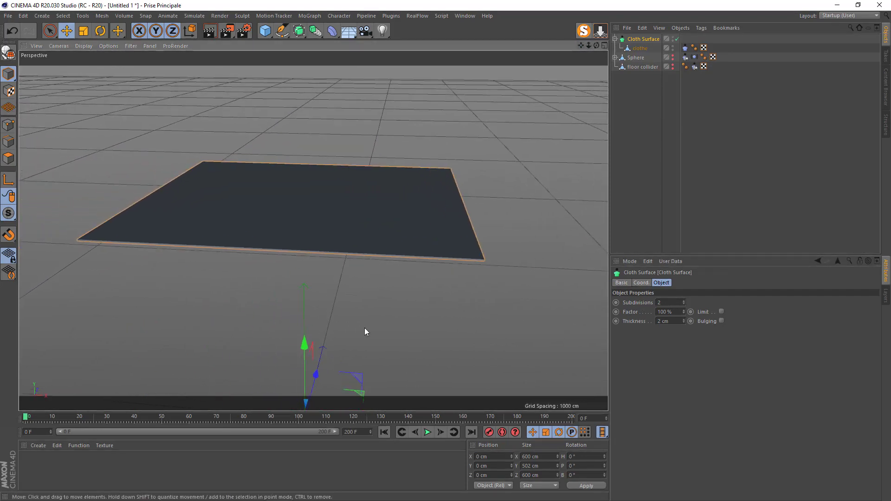
# Play the simulation with the thickened Cloth Surface and stop it around frame 111
pyautogui.click(428, 434)
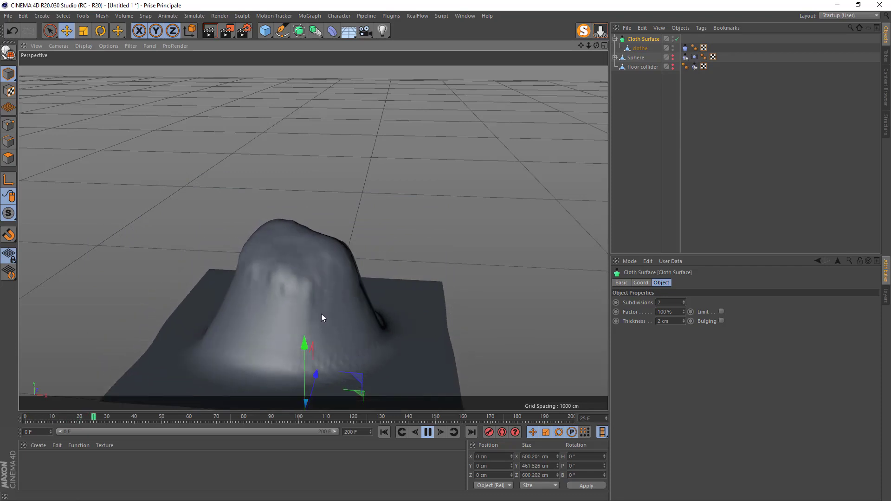
pyautogui.moveTo(580, 46); pyautogui.dragTo(614, 1)
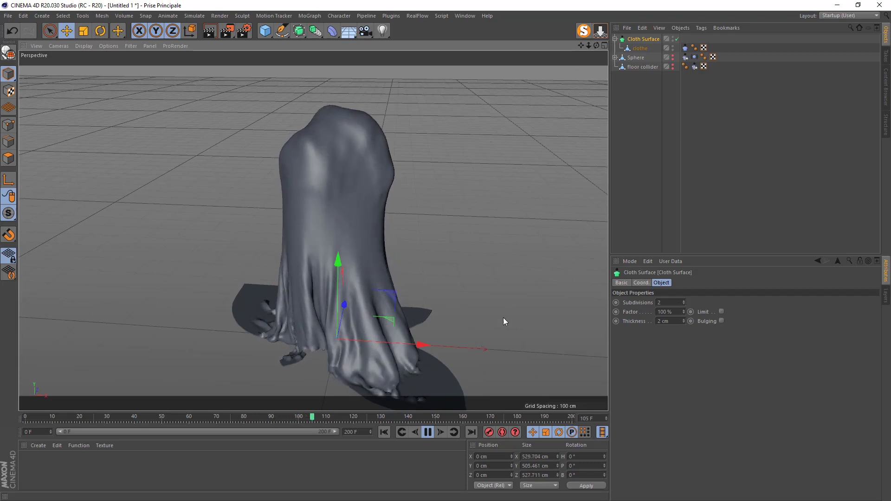
pyautogui.click(427, 433)
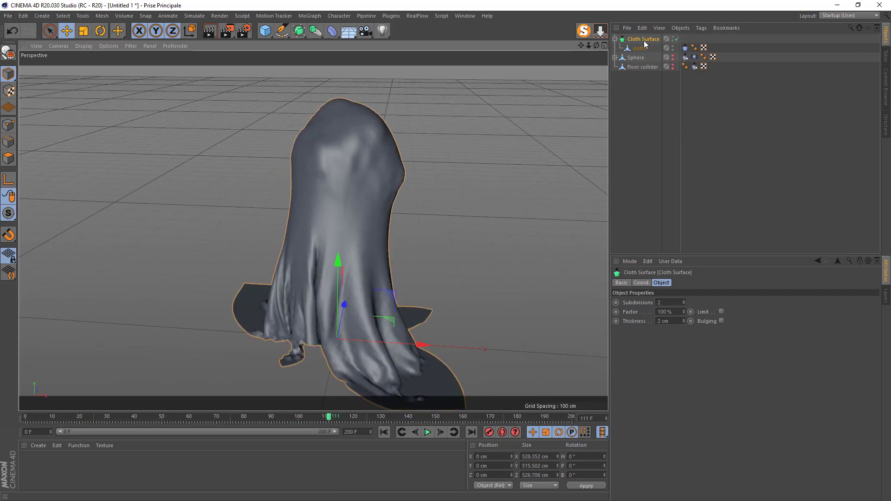
# Raise the stiffness in the clothe object's Cloth tag to 50%
pyautogui.click(686, 48)
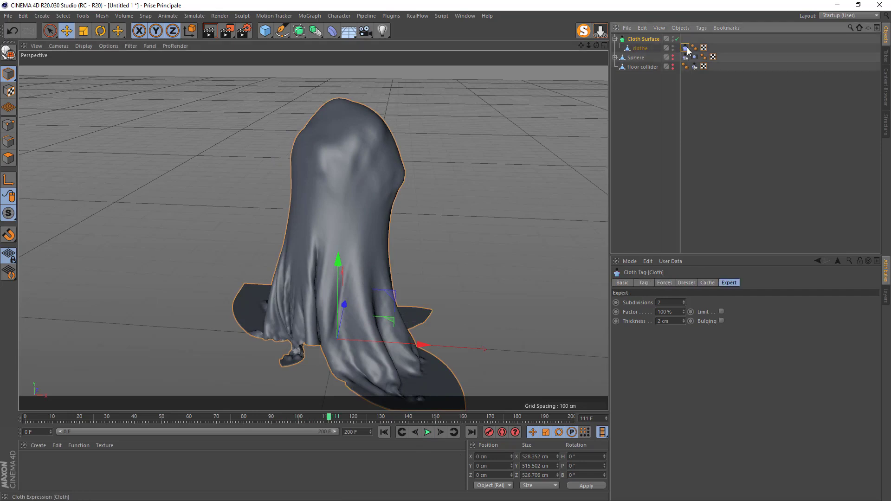
pyautogui.click(644, 283)
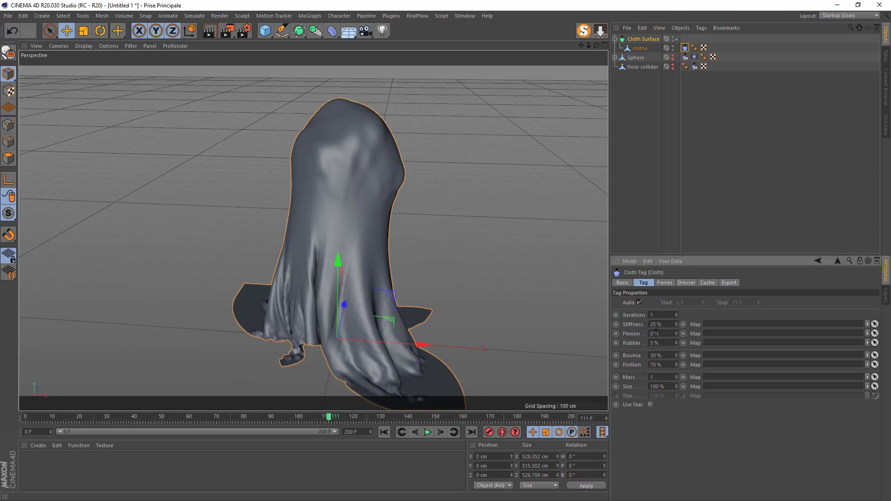
pyautogui.write('10')
# Replay the simulation from the first frame with the stiffer cloth, stopping around frame 87
pyautogui.click(386, 433)
pyautogui.click(428, 432)
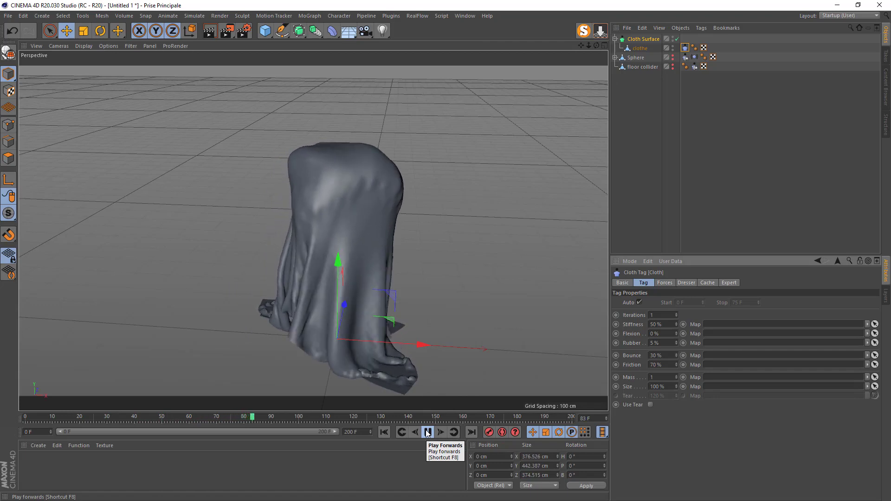
pyautogui.click(428, 433)
# Set the sub sampling in the Cloth tag's expert settings to 6
pyautogui.click(291, 173)
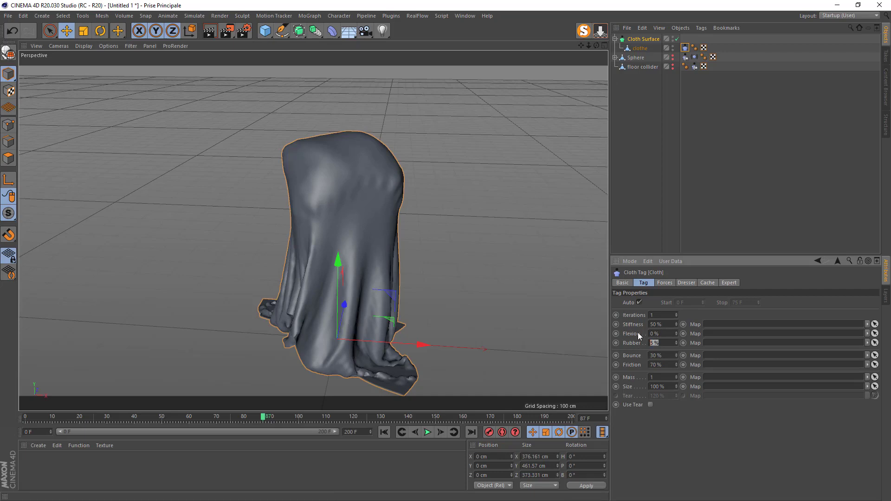
pyautogui.moveTo(611, 331); pyautogui.dragTo(613, 330)
pyautogui.click(730, 284)
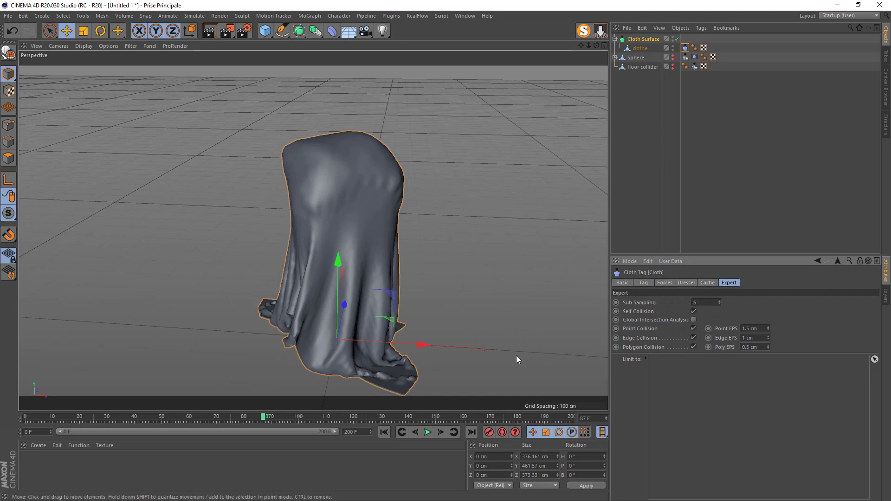
# Reduce the Cloth Surface's subdivisions to 1
pyautogui.click(636, 40)
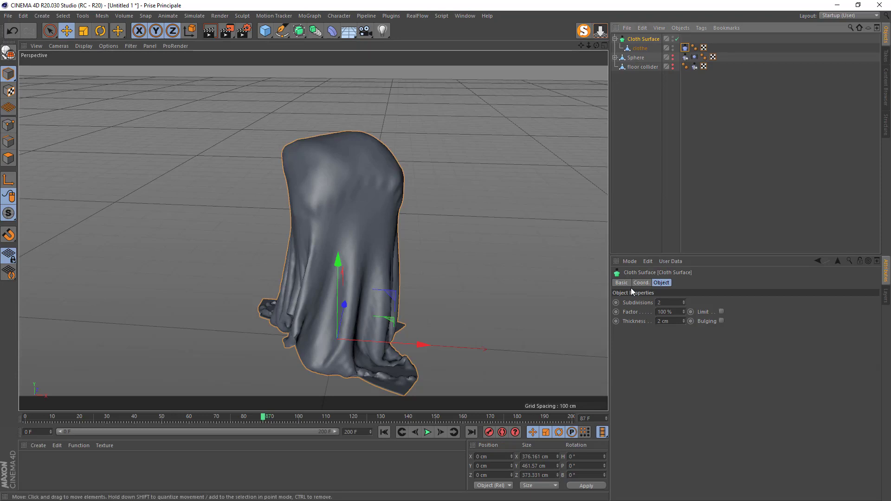
pyautogui.click(664, 304)
pyautogui.write('1')
pyautogui.press('Return')
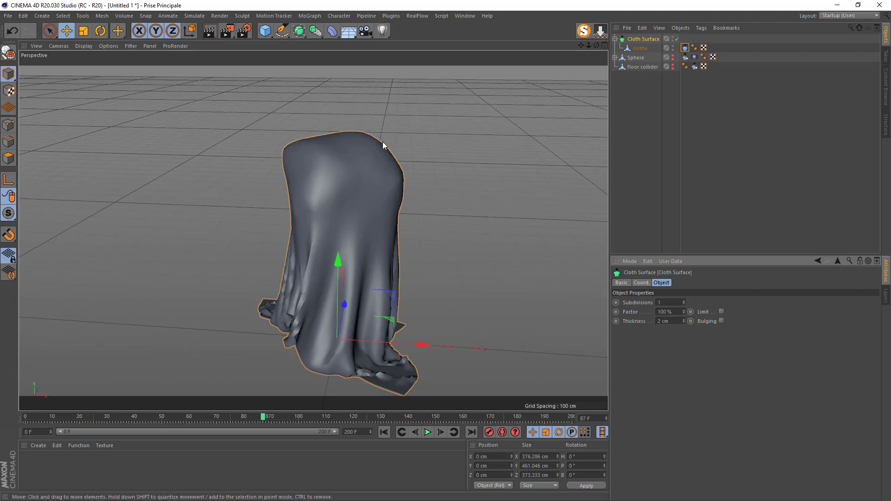
# Nest the Cloth Surface under a new Subdivision Surface and set the Cloth Surface's thickness to 3 cm
pyautogui.click(299, 31)
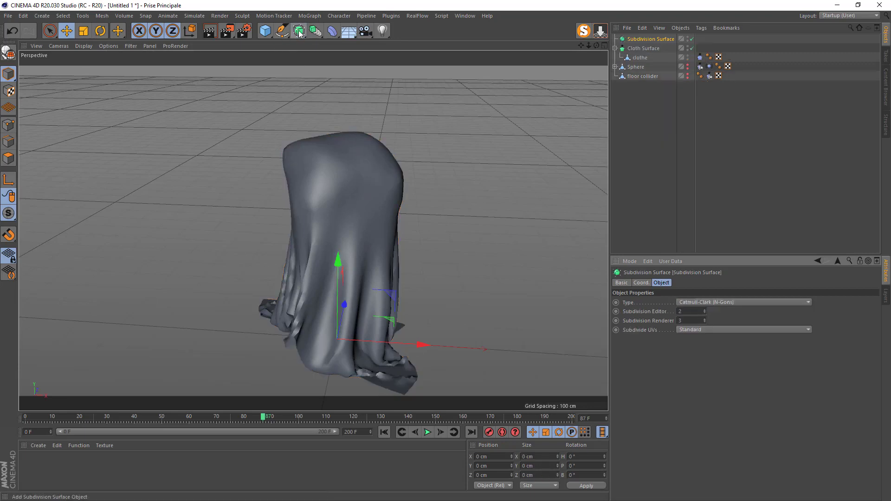
pyautogui.moveTo(650, 39); pyautogui.dragTo(644, 42)
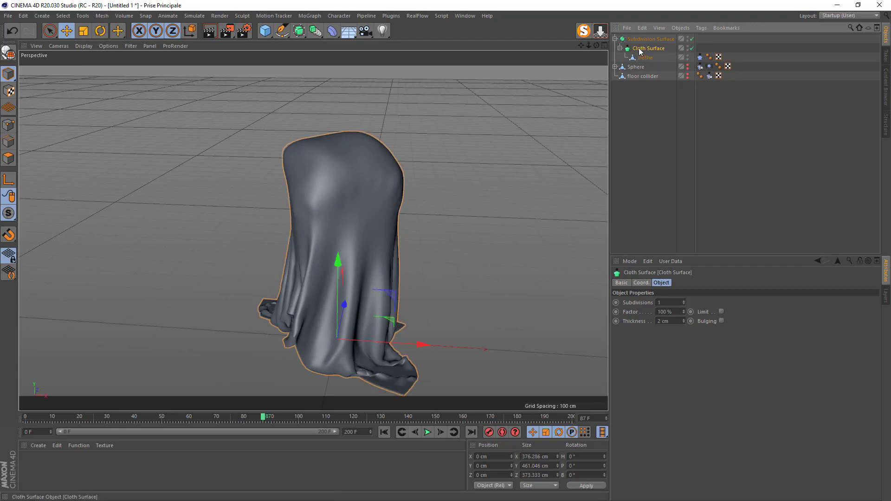
pyautogui.click(677, 322)
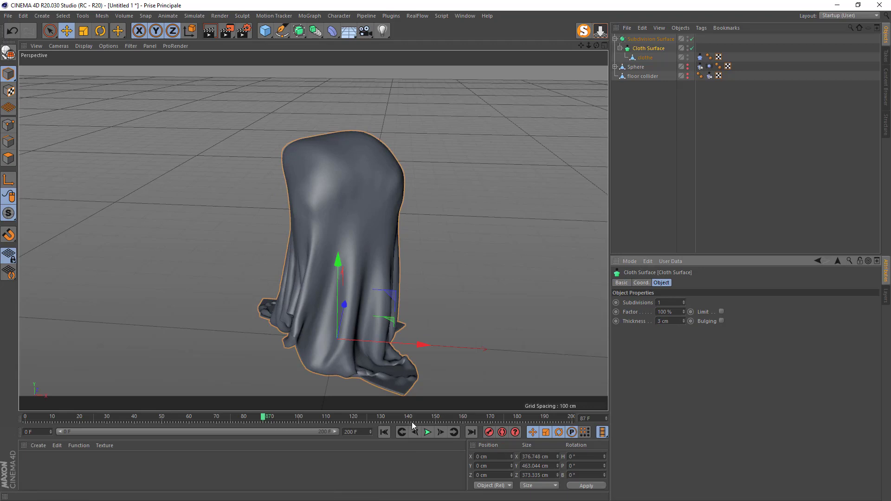
# Replay the simulation from the first frame to around frame 50, setting the Cloth tag's iterations to 2 meanwhile
pyautogui.click(383, 432)
pyautogui.click(427, 433)
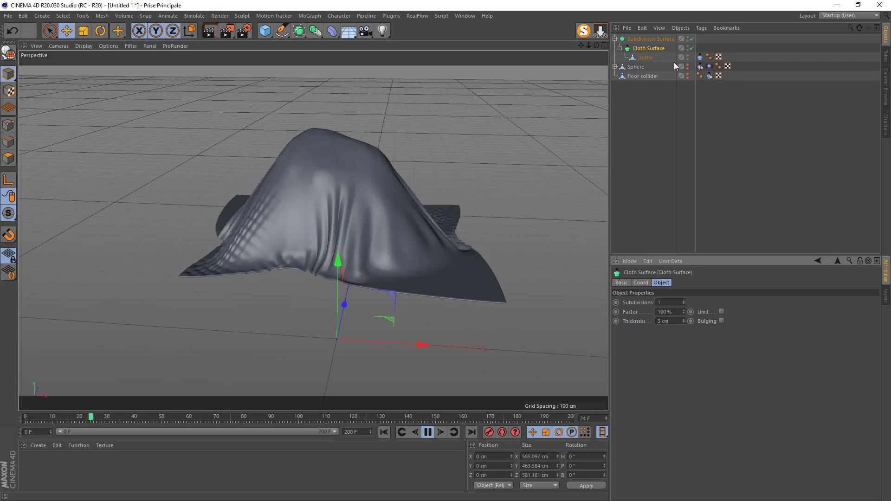
pyautogui.click(701, 57)
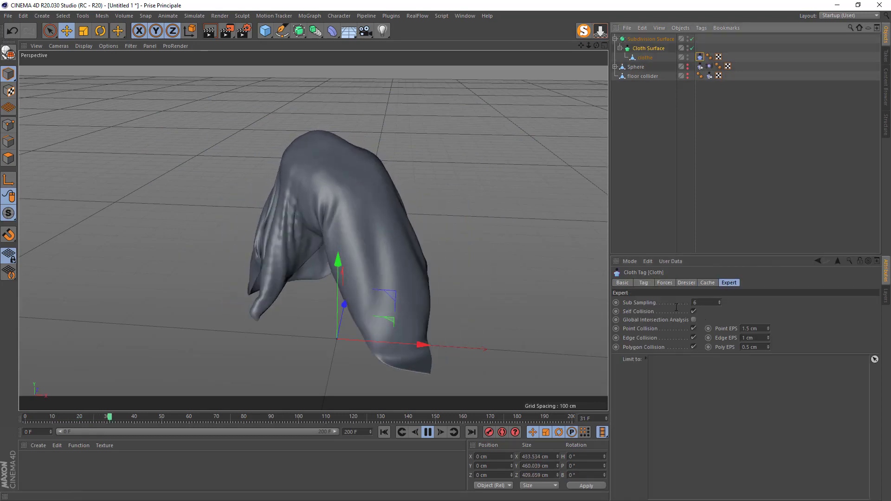
pyautogui.click(644, 285)
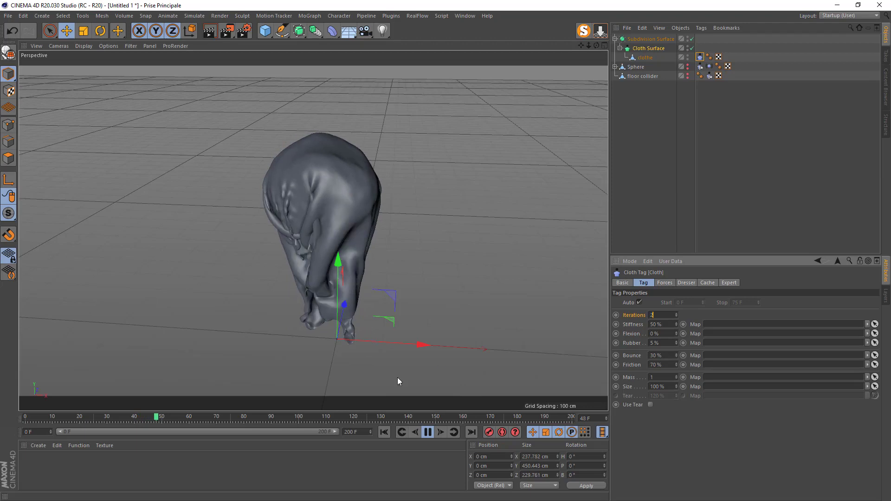
pyautogui.click(428, 431)
# Inspect the lower folds of the cloth up close and set the Cloth tag's sub sampling to 10
pyautogui.scroll(1, 293, 254)
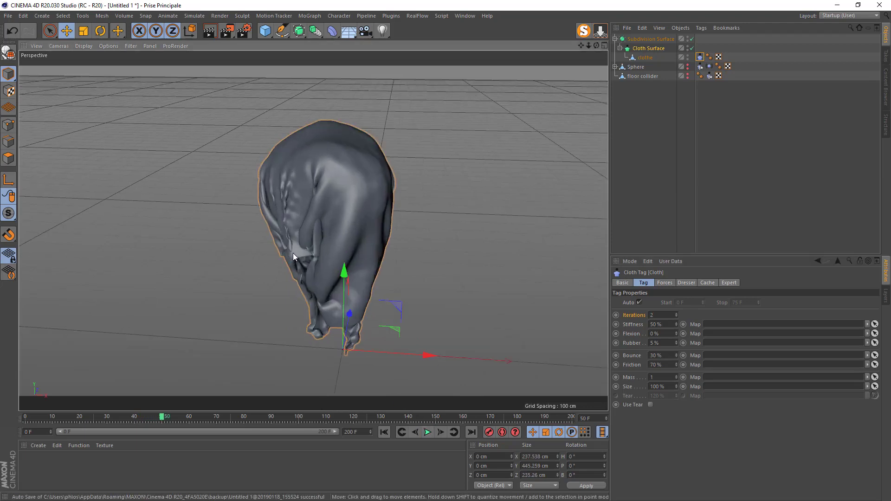
pyautogui.scroll(5, 294, 253)
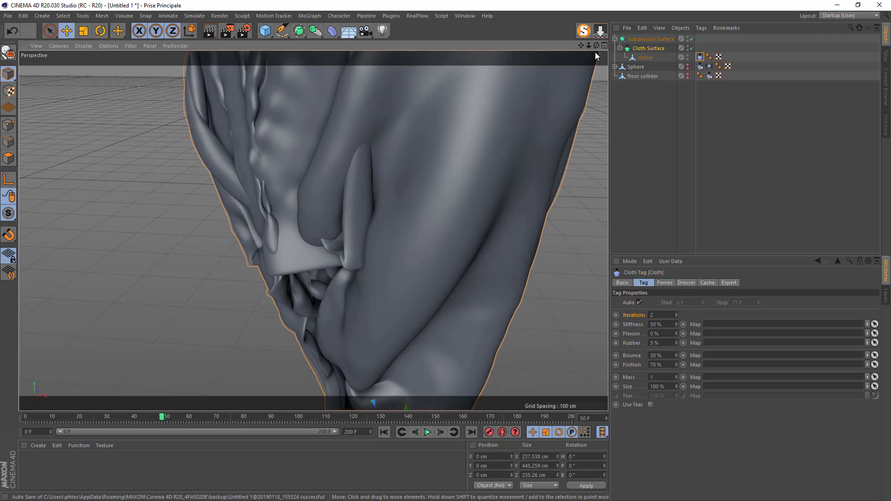
pyautogui.moveTo(597, 45); pyautogui.dragTo(390, 185)
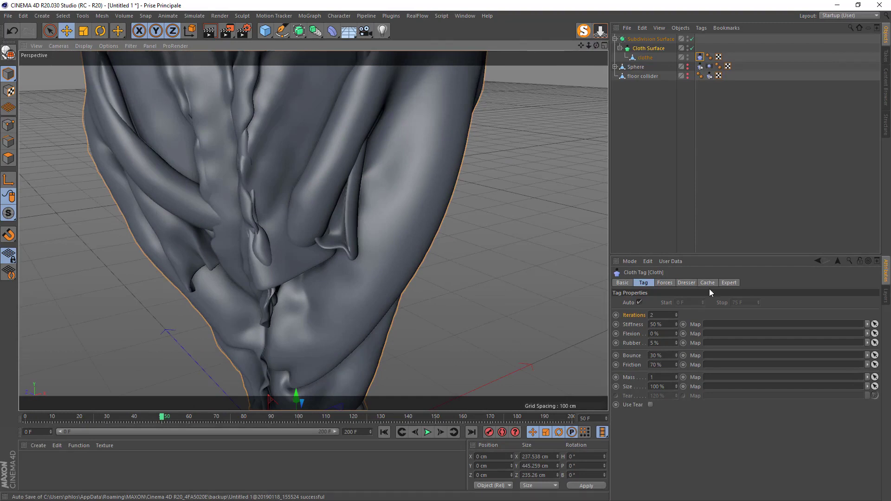
pyautogui.click(729, 283)
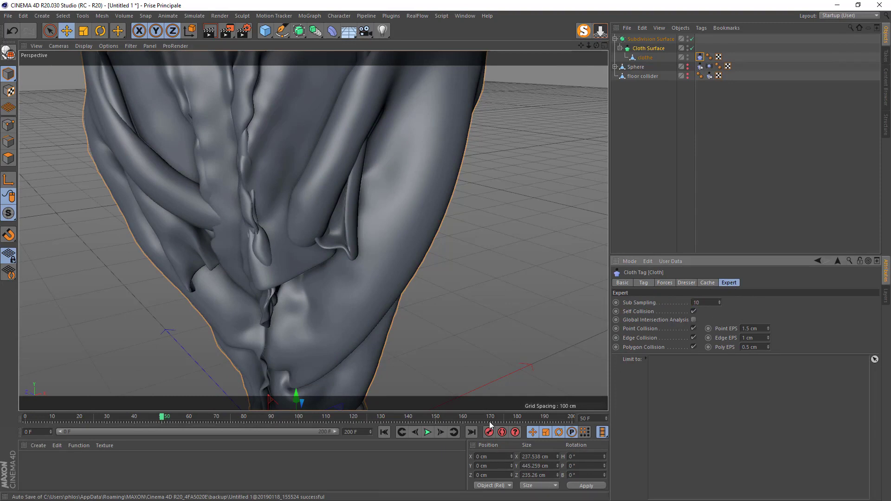
# Replay the simulation from the first frame, stop around frame 44 and examine the cloth folds for intersections
pyautogui.click(384, 432)
pyautogui.click(427, 432)
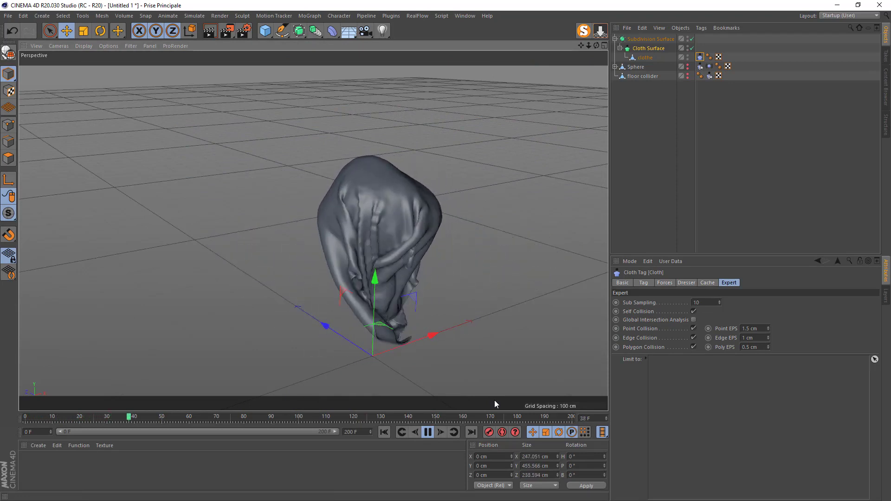
pyautogui.click(430, 433)
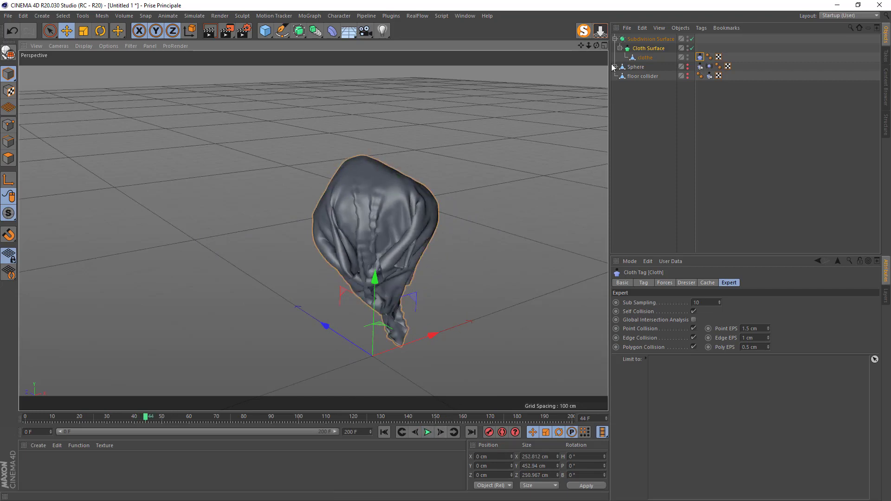
pyautogui.moveTo(596, 45); pyautogui.dragTo(577, 69)
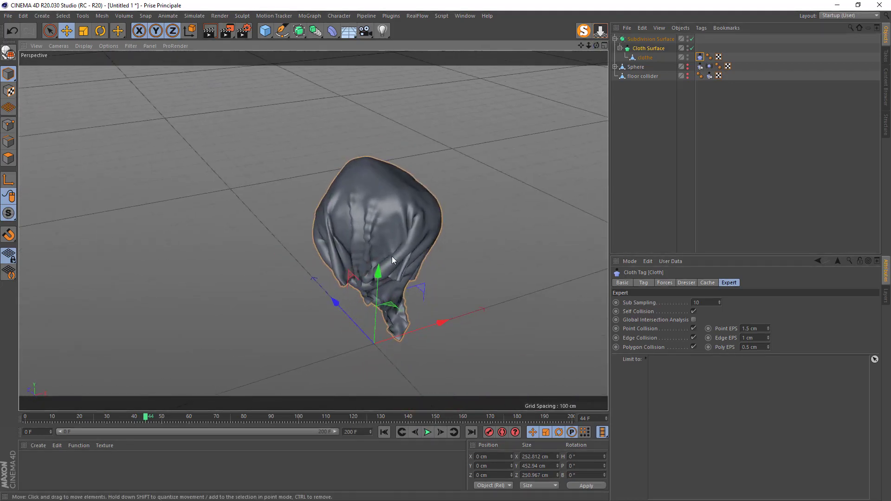
pyautogui.scroll(8, 392, 260)
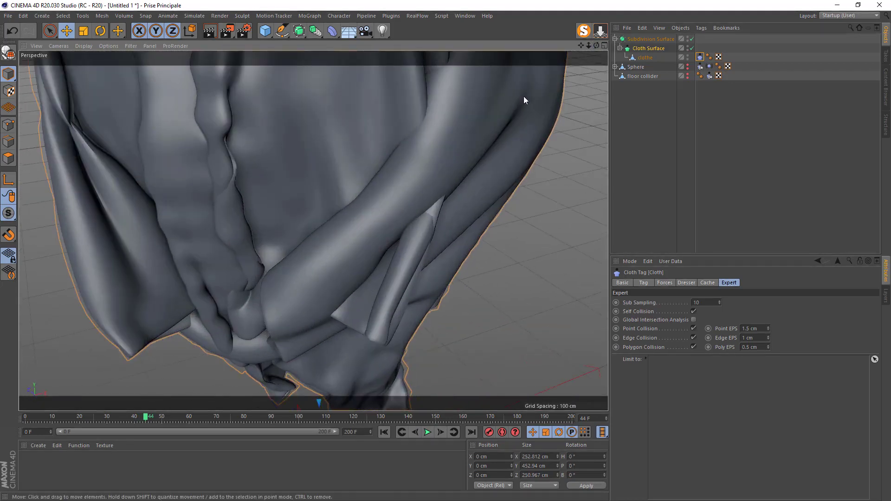
pyautogui.moveTo(597, 46)
pyautogui.mouseDown()
pyautogui.moveTo(581, 139)
pyautogui.moveTo(564, 156)
pyautogui.moveTo(606, 49)
pyautogui.mouseUp()
pyautogui.scroll(-8, 323, 266)
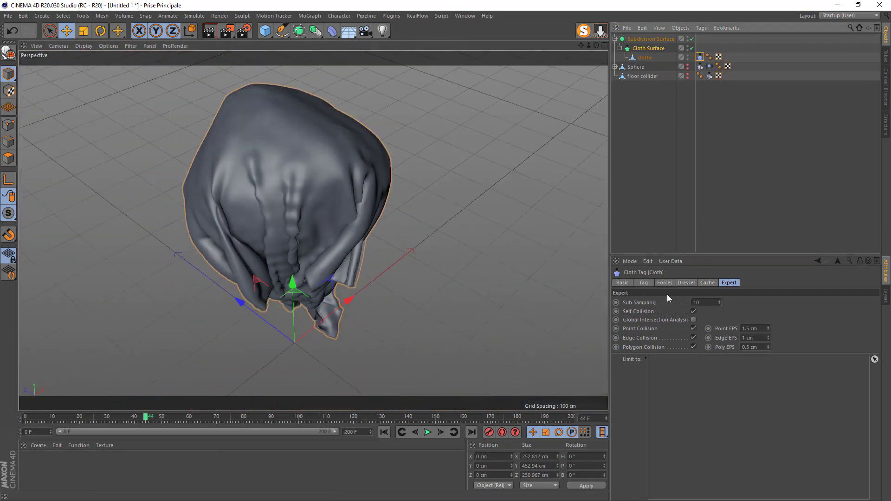
# Set the Cloth tag's stiffness to 15% and replay the simulation from the first frame to around frame 66
pyautogui.click(644, 283)
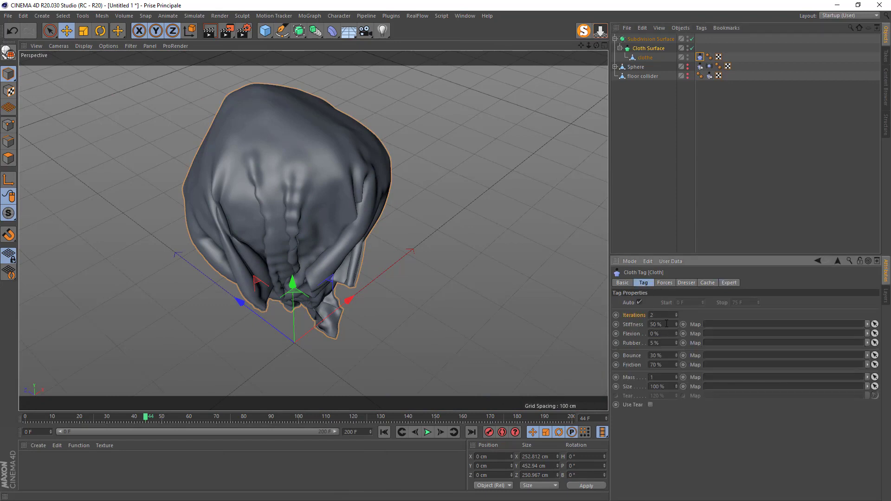
pyautogui.write('3')
pyautogui.click(384, 432)
pyautogui.click(428, 432)
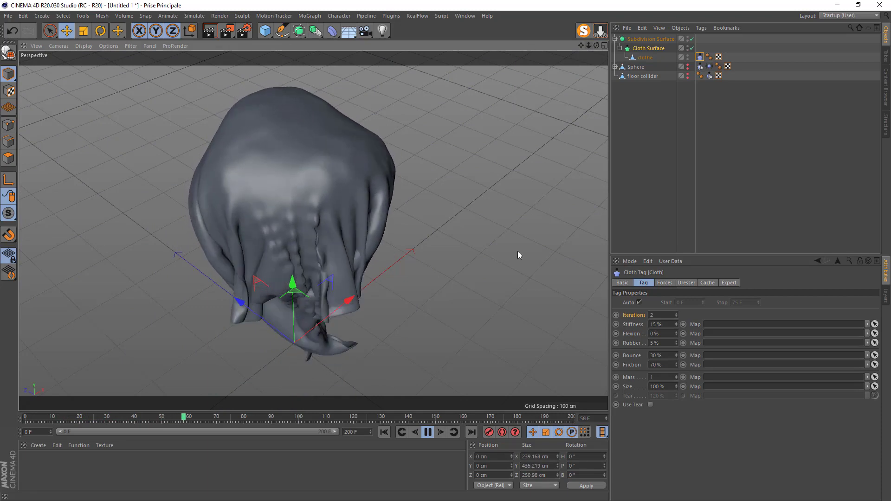
pyautogui.click(428, 433)
# Set the Cloth tag's iterations to 5, stiffness to 20%, flexion to 5% and rubber to 10%, and return to the first frame
pyautogui.moveTo(314, 230)
pyautogui.keyDown('alt'); pyautogui.mouseDown()
pyautogui.moveTo(274, 232)
pyautogui.moveTo(321, 236)
pyautogui.mouseUp(); pyautogui.keyUp('alt')
pyautogui.doubleClick(656, 315)
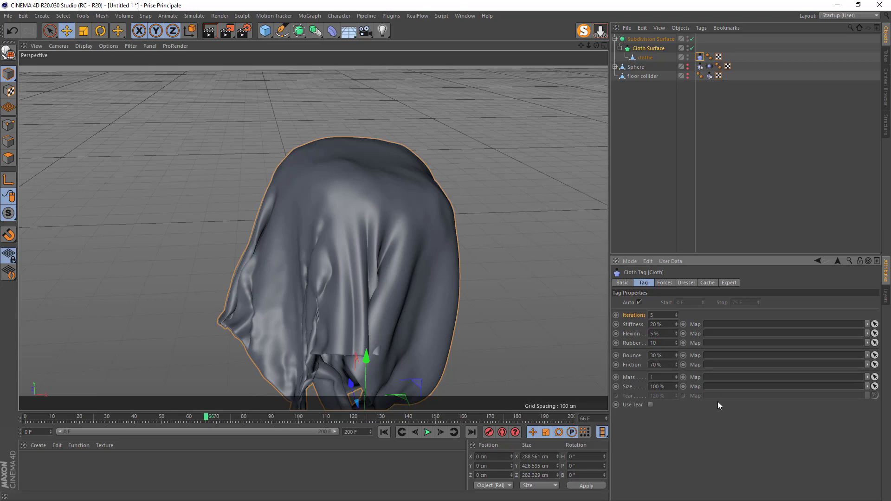
pyautogui.click(384, 432)
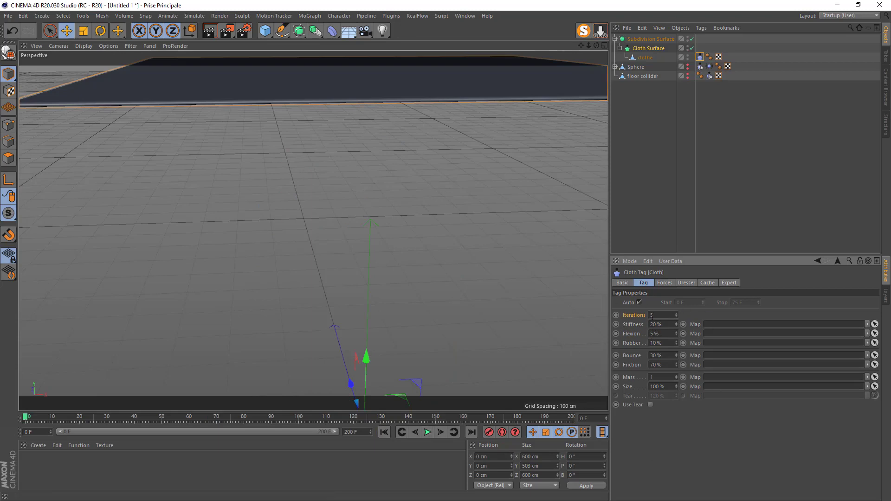
# Replay the simulation with the new cloth settings, stopping around frame 46, and return to the first frame
pyautogui.click(733, 285)
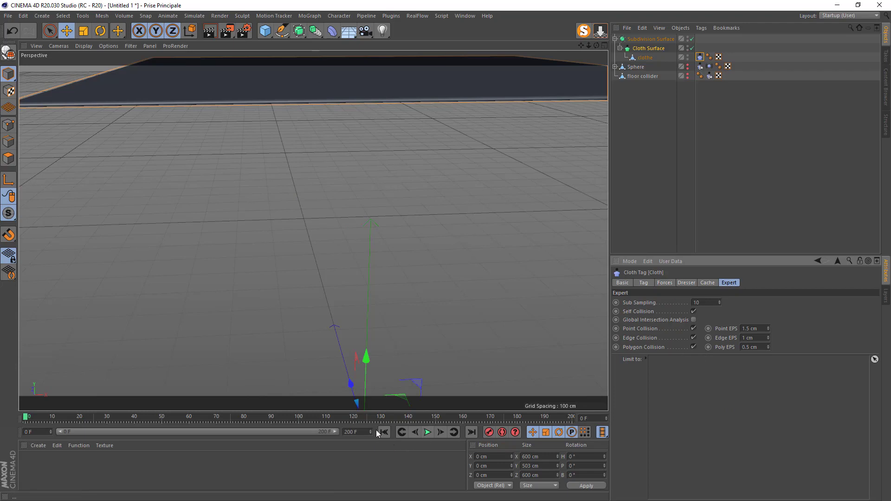
pyautogui.click(428, 433)
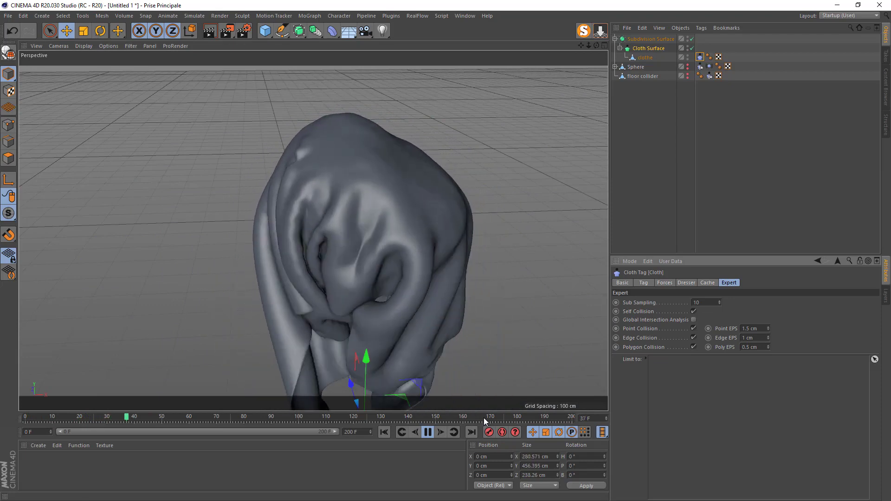
pyautogui.click(428, 433)
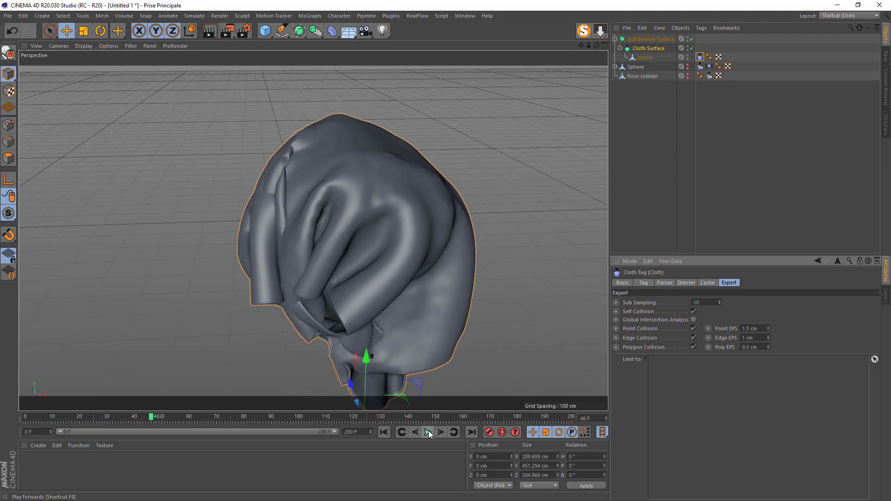
pyautogui.click(384, 432)
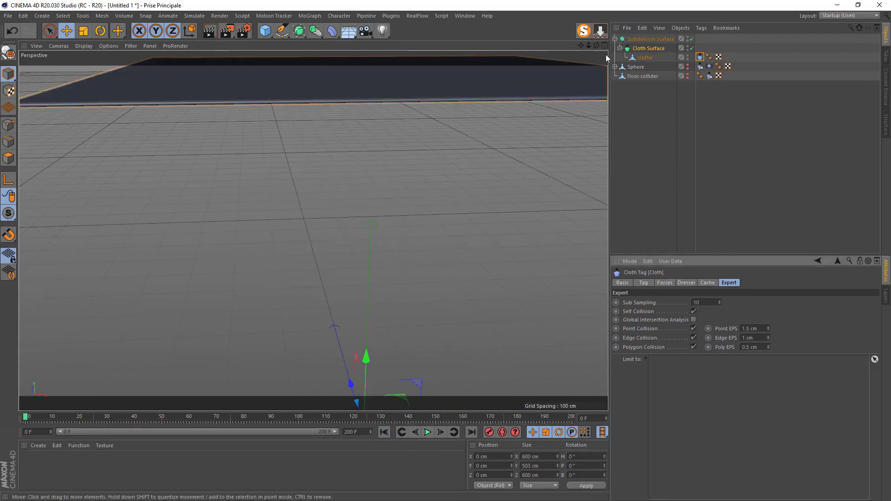
# Try to scale up the clothe plane while its Cloth tag is still attached
pyautogui.moveTo(589, 45)
pyautogui.mouseDown()
pyautogui.moveTo(589, 55)
pyautogui.moveTo(589, 44)
pyautogui.mouseUp()
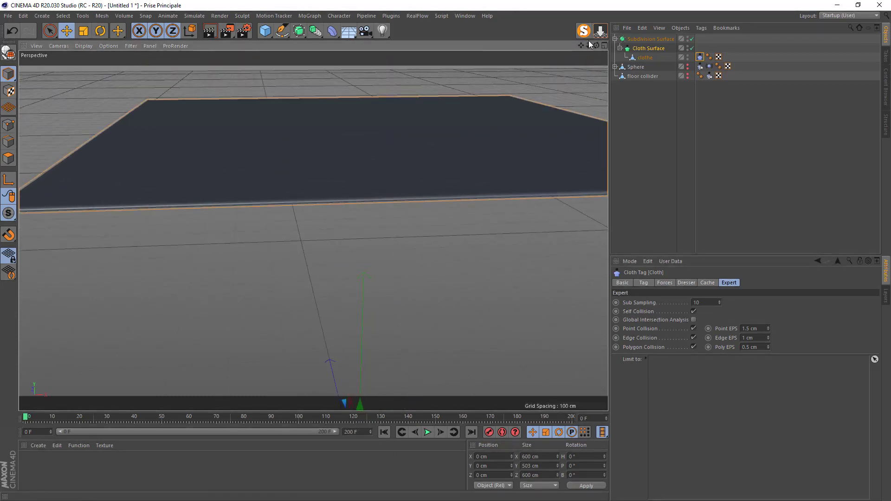
pyautogui.keyDown('alt'); pyautogui.moveTo(395, 195); pyautogui.dragTo(328, 195, button='right'); pyautogui.keyUp('alt')
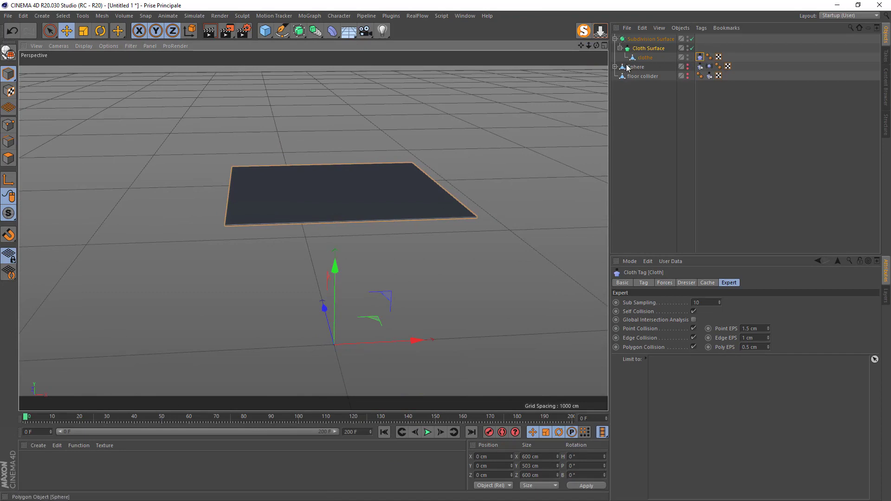
pyautogui.click(646, 59)
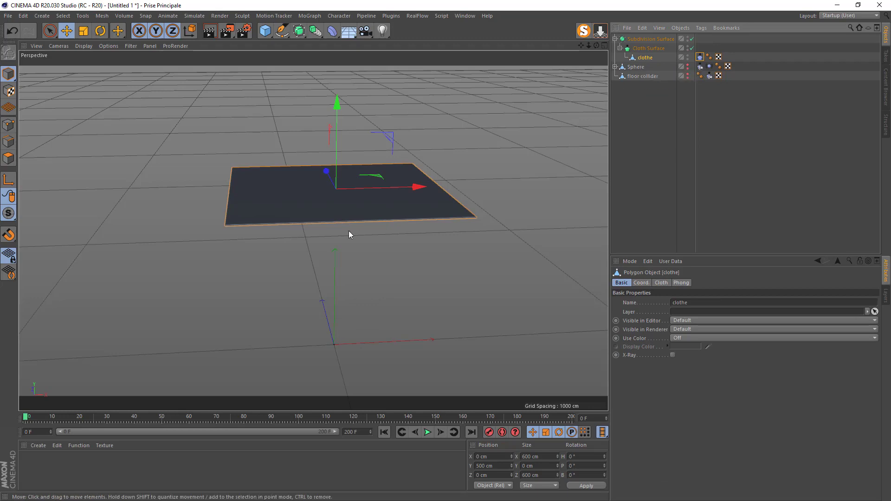
pyautogui.click(83, 31)
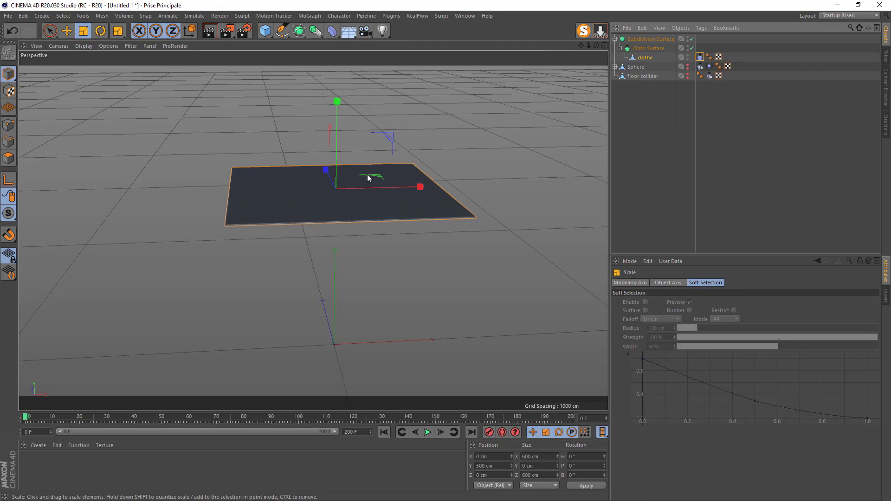
pyautogui.moveTo(318, 283); pyautogui.dragTo(562, 304)
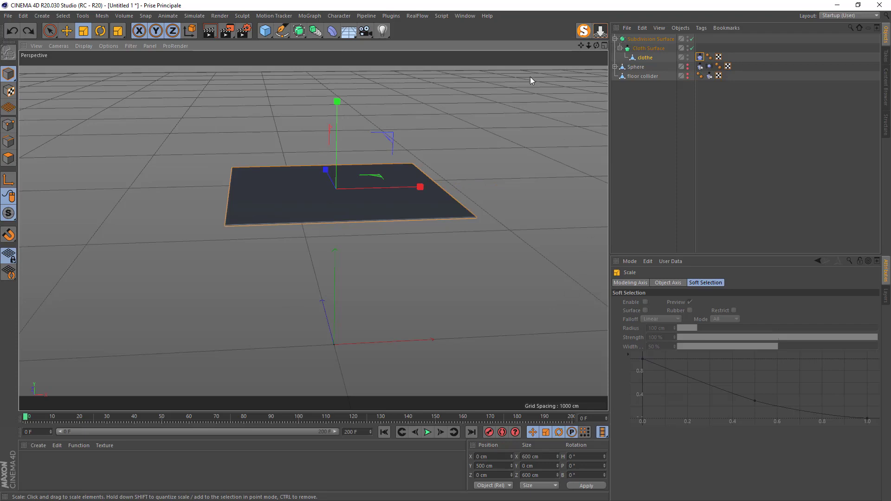
# Add a Null object and move the Cloth tag from clothe onto it
pyautogui.click(265, 31)
pyautogui.click(297, 44)
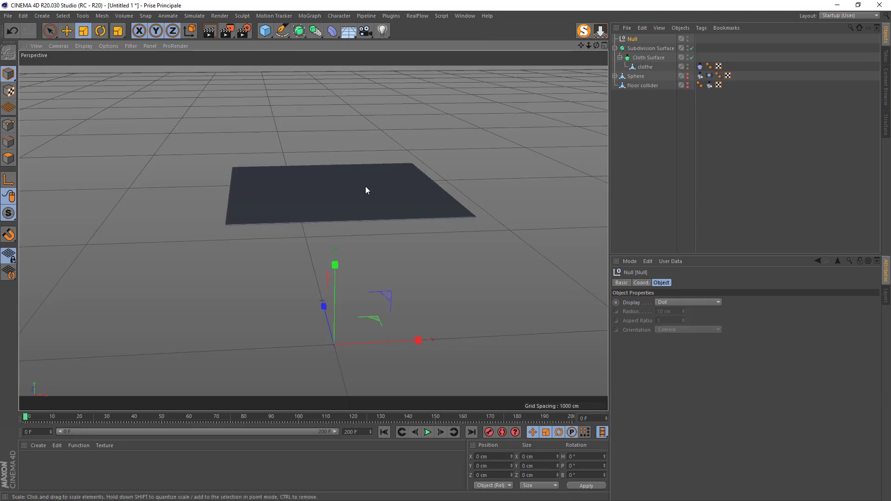
pyautogui.moveTo(699, 68); pyautogui.dragTo(648, 141)
pyautogui.moveTo(635, 74); pyautogui.dragTo(683, 68)
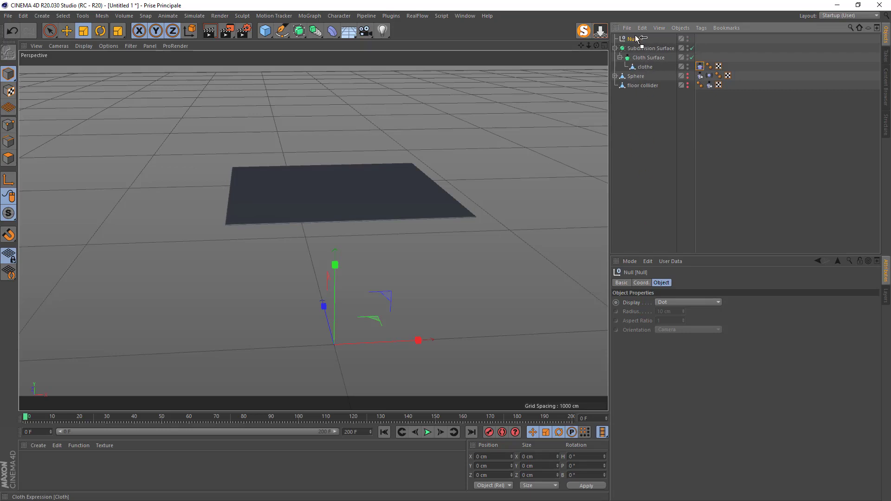
pyautogui.moveTo(632, 39); pyautogui.dragTo(632, 40)
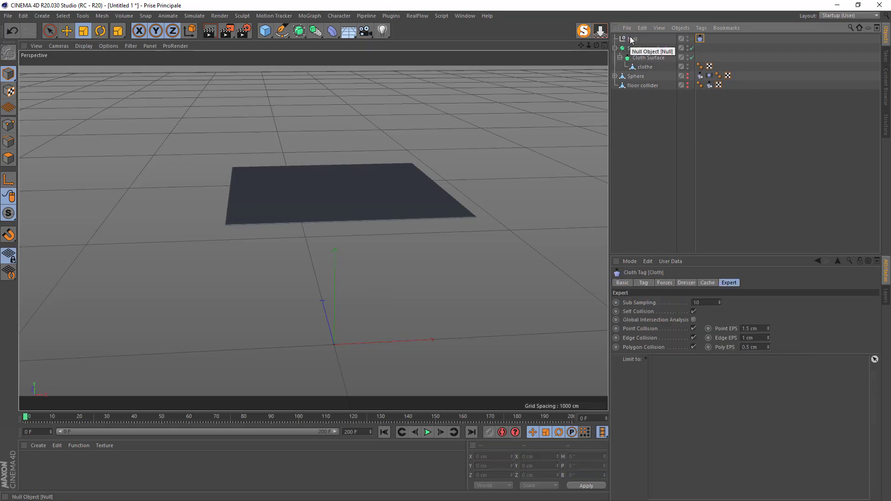
# Scale the clothe plane uniformly to 150%, making it 900 by 900 cm
pyautogui.click(643, 69)
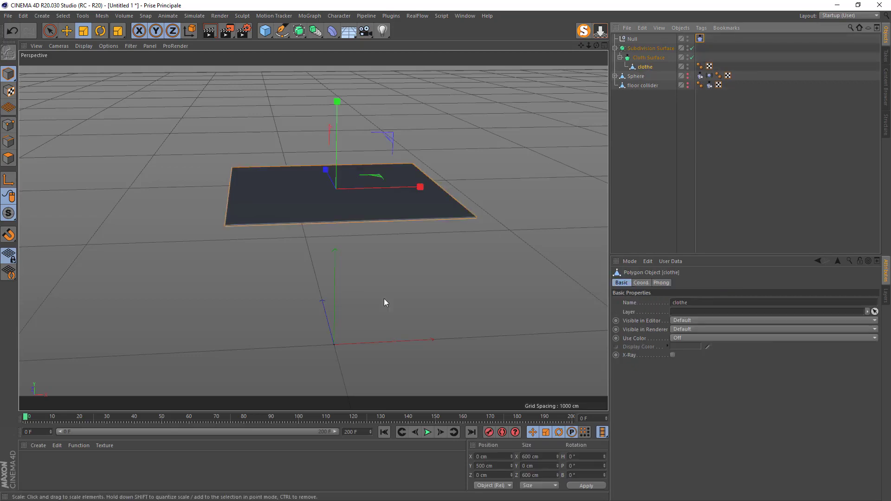
pyautogui.moveTo(381, 313); pyautogui.dragTo(588, 299)
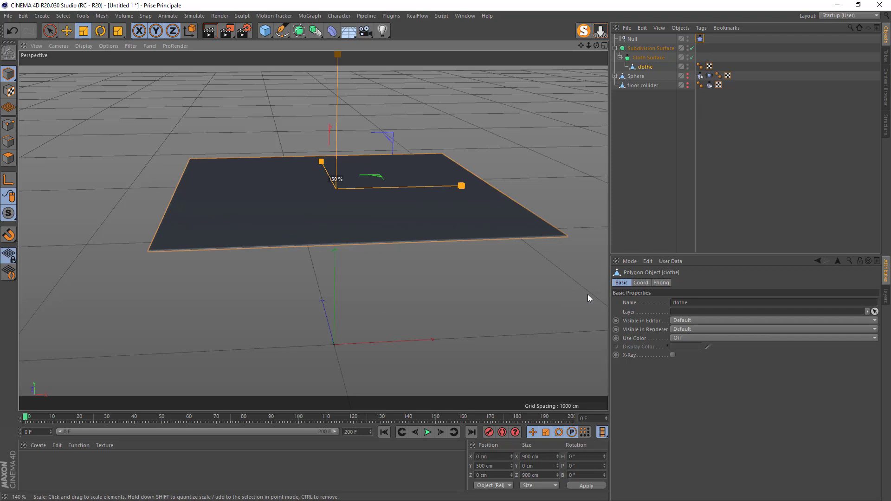
pyautogui.moveTo(588, 299); pyautogui.dragTo(589, 298)
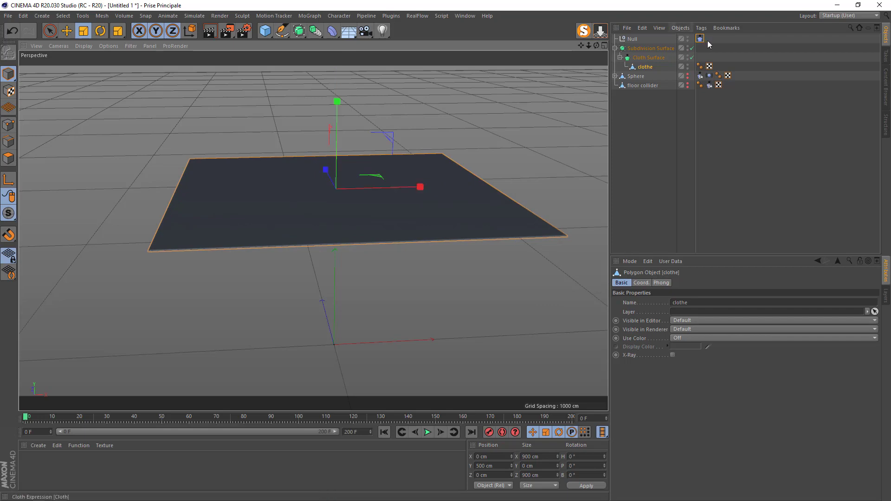
# Move the Cloth tag from the Null back onto clothe and play the simulation to around frame 46
pyautogui.moveTo(701, 39); pyautogui.dragTo(703, 63)
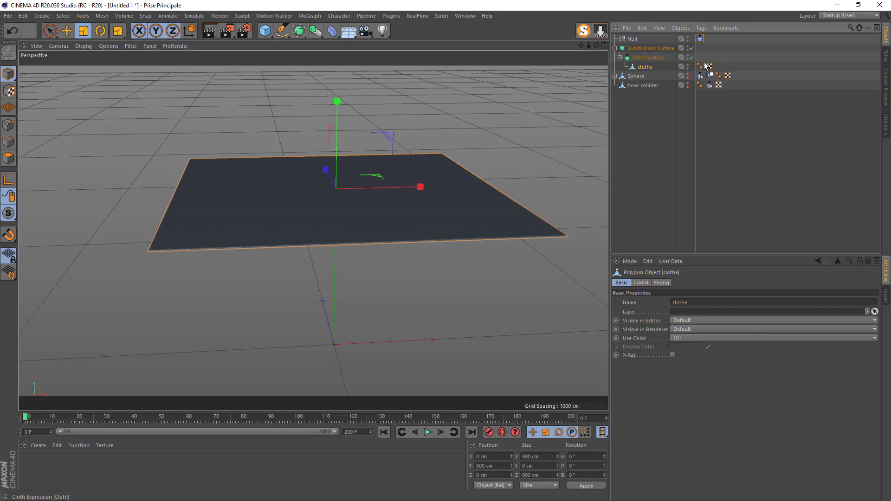
pyautogui.moveTo(643, 71); pyautogui.dragTo(719, 66)
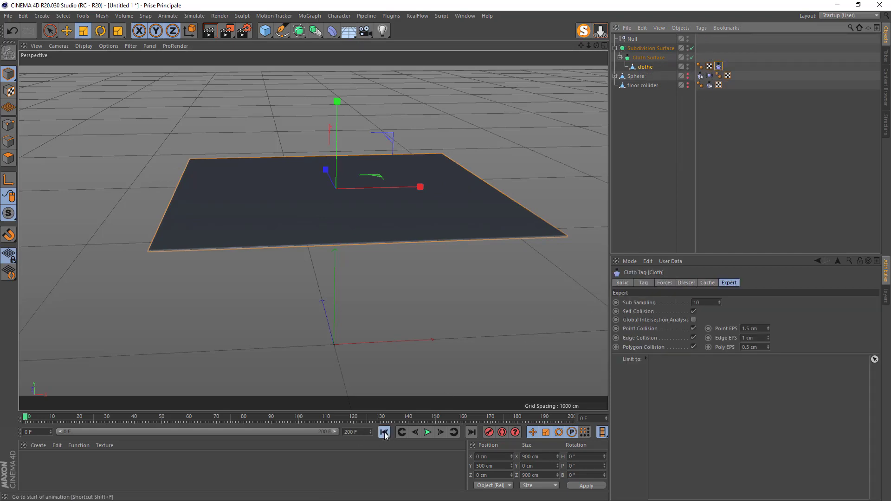
pyautogui.click(427, 432)
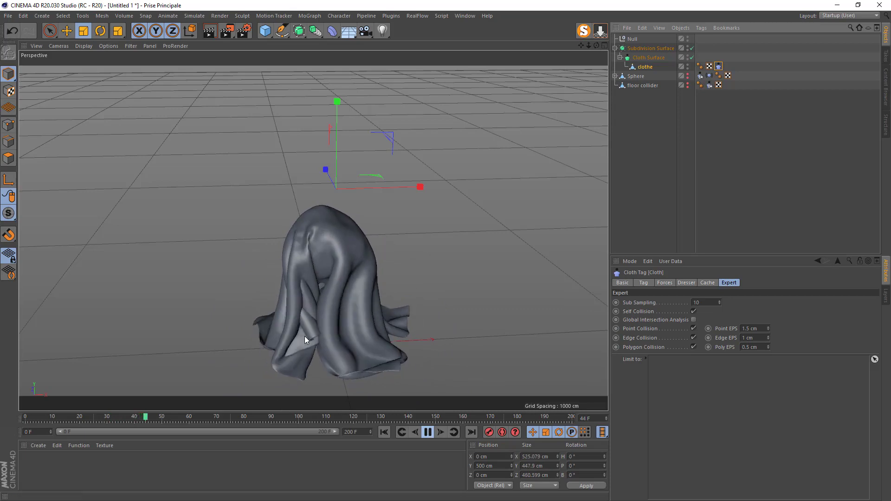
pyautogui.click(428, 432)
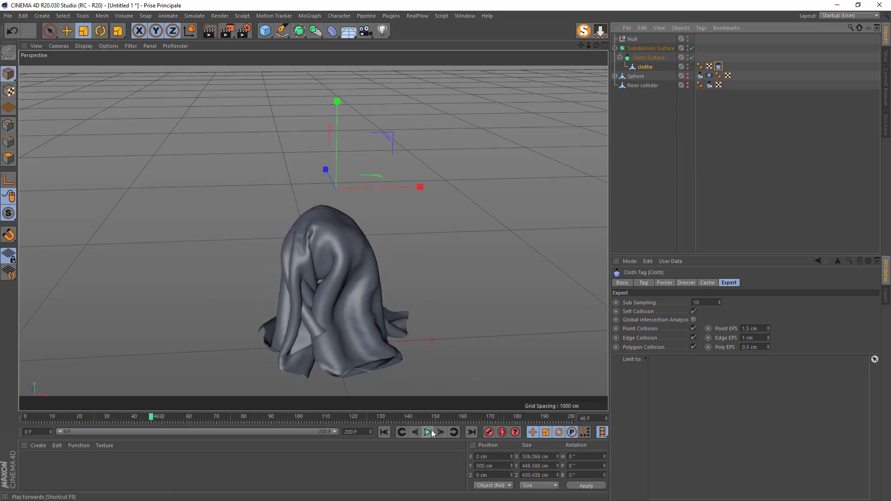
# Examine the draped cloth's folds and self-intersections up close and from several angles
pyautogui.scroll(-2, 310, 309)
pyautogui.scroll(5, 307, 314)
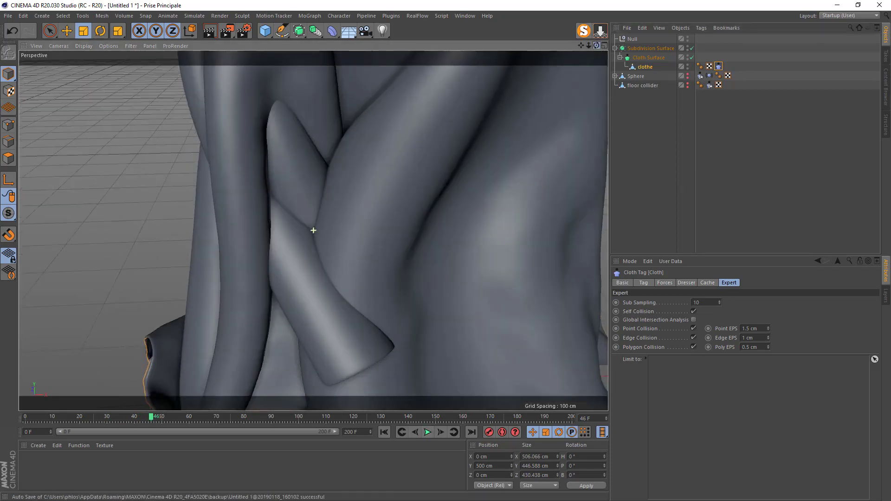
pyautogui.scroll(5, 313, 229)
pyautogui.scroll(-6, 314, 231)
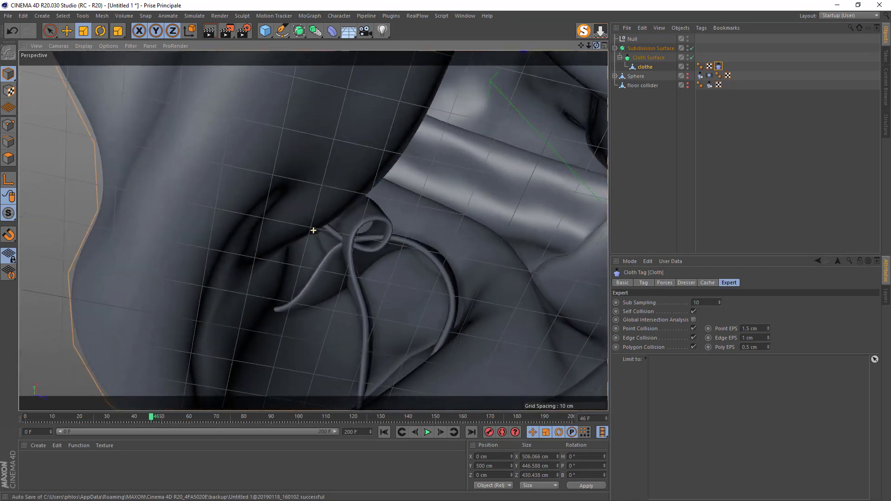
pyautogui.scroll(-6, 388, 250)
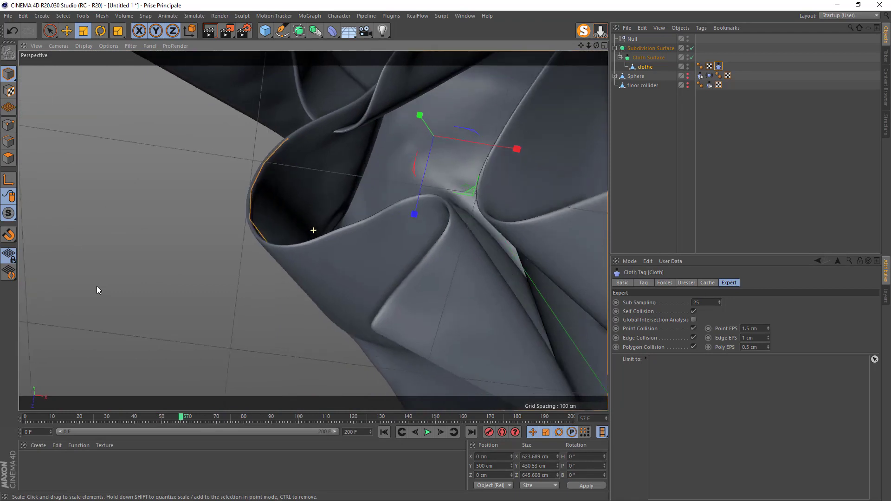
pyautogui.keyDown('alt'); pyautogui.moveTo(96, 286); pyautogui.dragTo(221, 338); pyautogui.keyUp('alt')
pyautogui.scroll(-5, 223, 337)
pyautogui.keyDown('alt'); pyautogui.moveTo(325, 275); pyautogui.dragTo(390, 309); pyautogui.keyUp('alt')
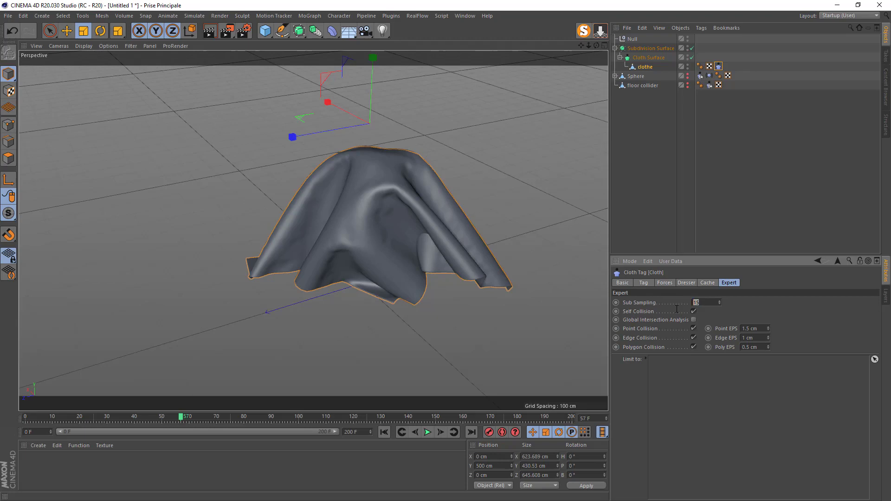
# Replay the cloth simulation from the start to around frame 67 and inspect the drape from different sides
pyautogui.click(644, 282)
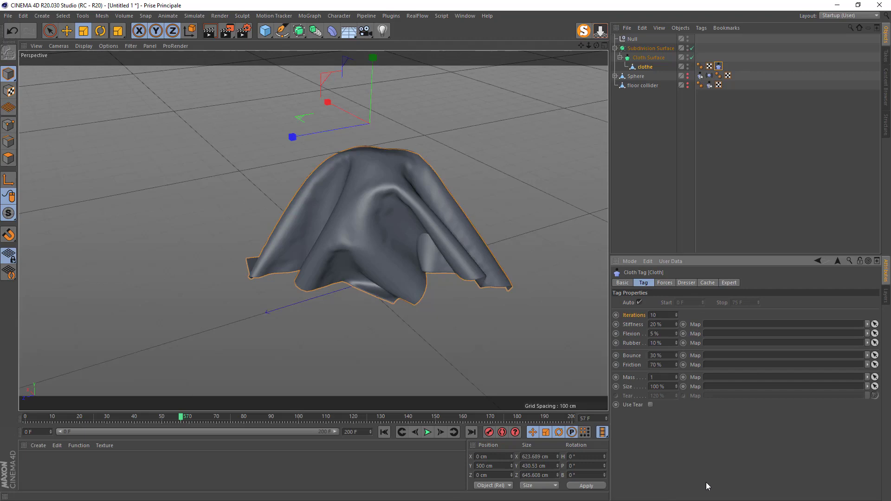
pyautogui.click(383, 433)
pyautogui.click(427, 432)
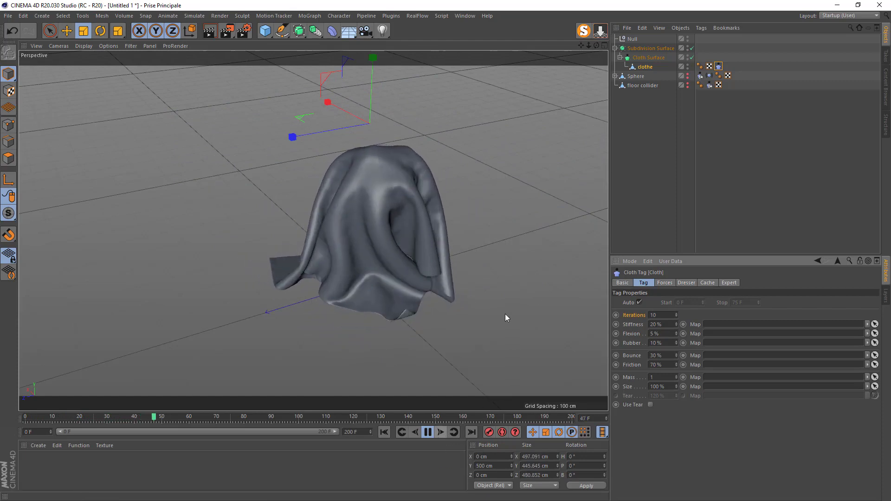
pyautogui.keyDown('alt'); pyautogui.moveTo(471, 308); pyautogui.dragTo(369, 297); pyautogui.keyUp('alt')
pyautogui.click(427, 432)
pyautogui.keyDown('alt'); pyautogui.moveTo(471, 346); pyautogui.dragTo(545, 332); pyautogui.keyUp('alt')
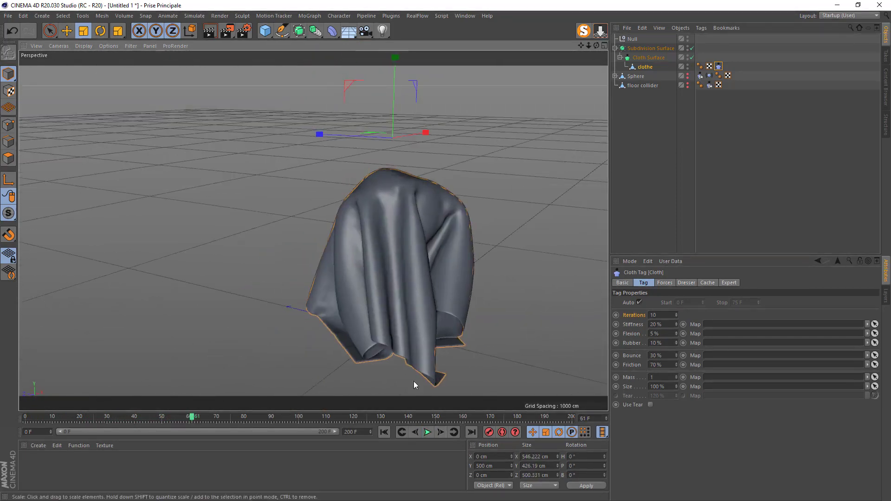
pyautogui.click(427, 433)
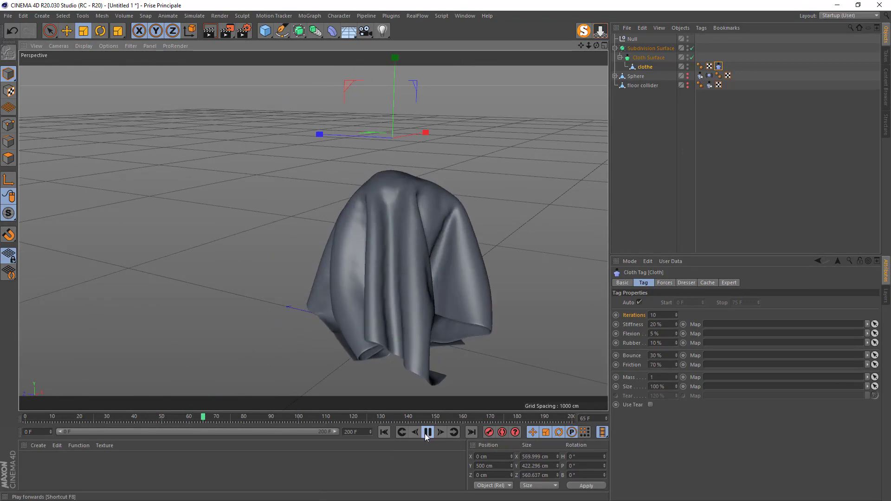
pyautogui.click(427, 433)
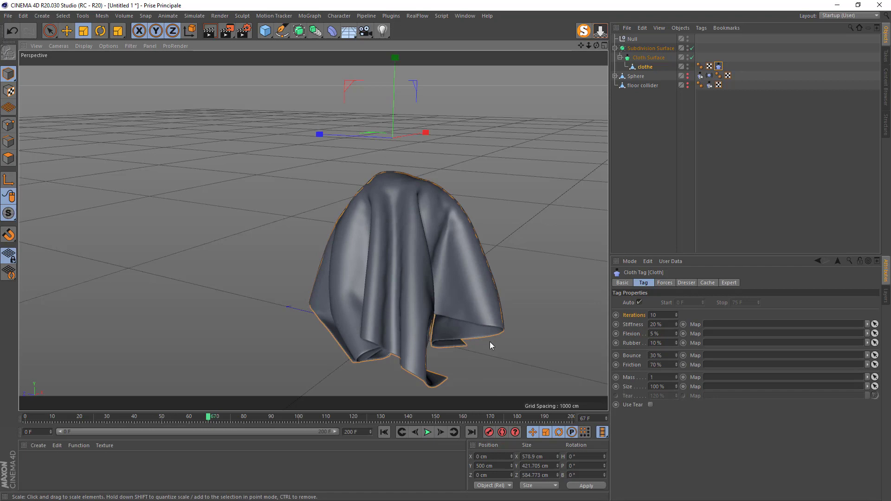
pyautogui.click(730, 283)
pyautogui.keyDown('alt'); pyautogui.moveTo(454, 191); pyautogui.dragTo(476, 293); pyautogui.keyUp('alt')
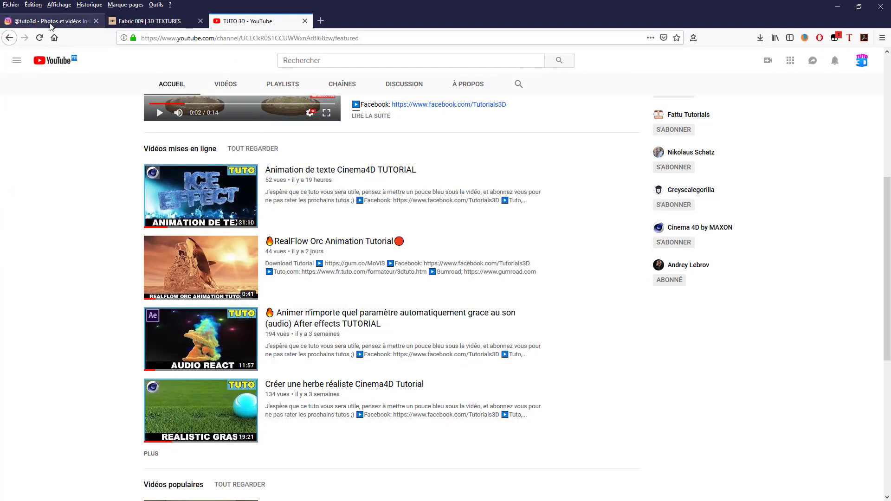
# Switch to the browser and play the cloth reference video on the tuto3d Instagram page
pyautogui.click(51, 26)
pyautogui.click(297, 267)
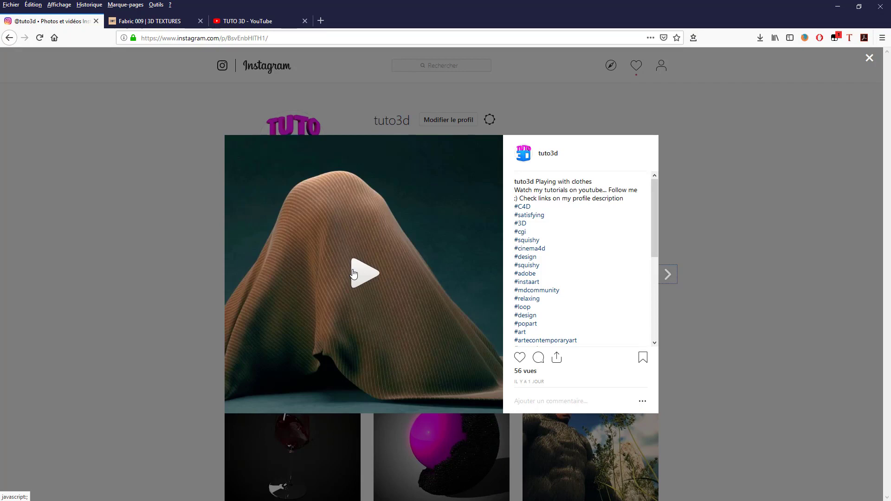
pyautogui.click(353, 274)
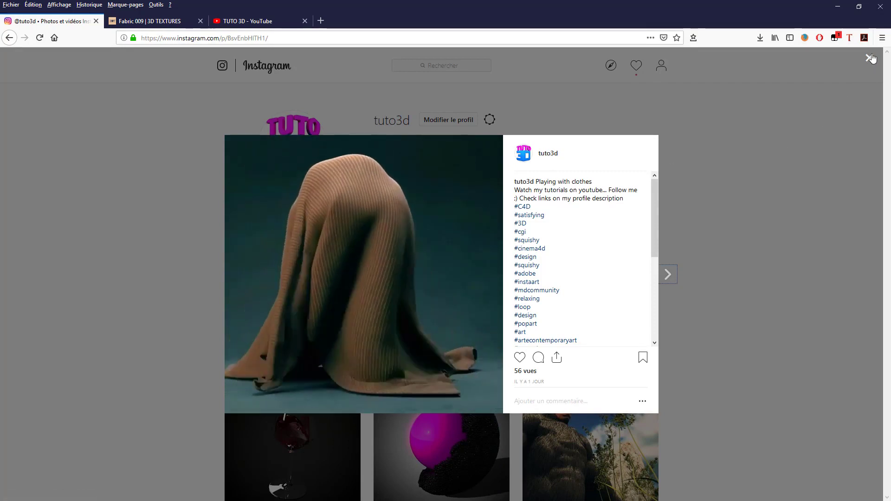
pyautogui.click(870, 58)
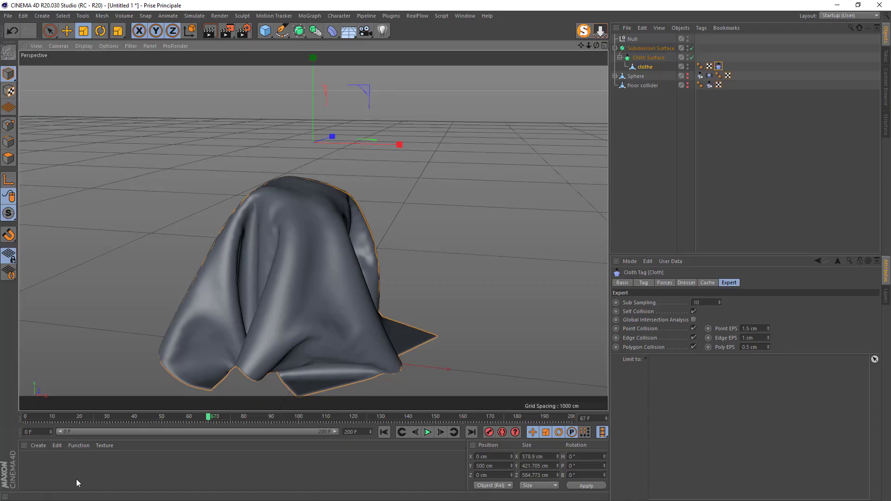
pyautogui.click(266, 30)
pyautogui.click(270, 32)
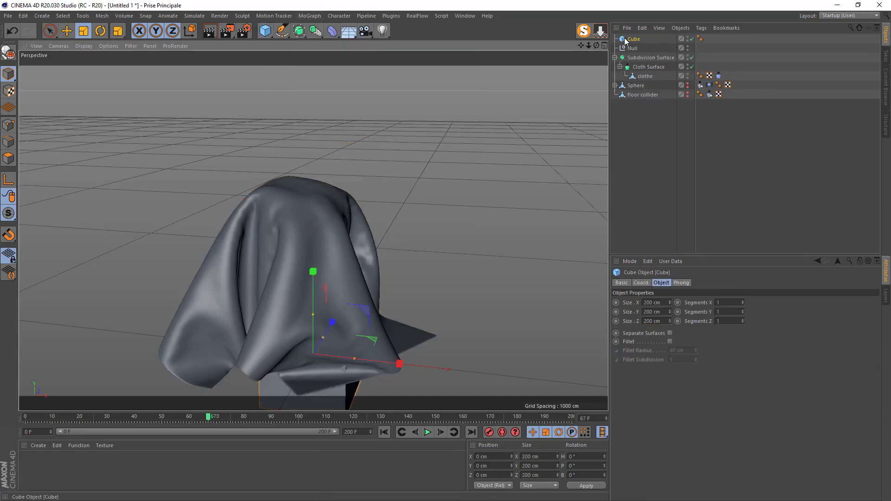
pyautogui.press('Delete')
# Add a Torus primitive and set its pipe radius to 20 cm
pyautogui.click(263, 31)
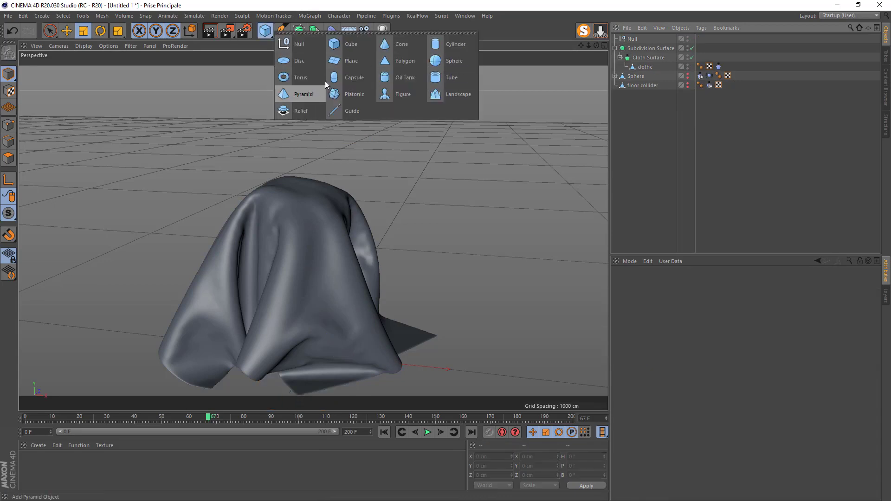
pyautogui.click(301, 77)
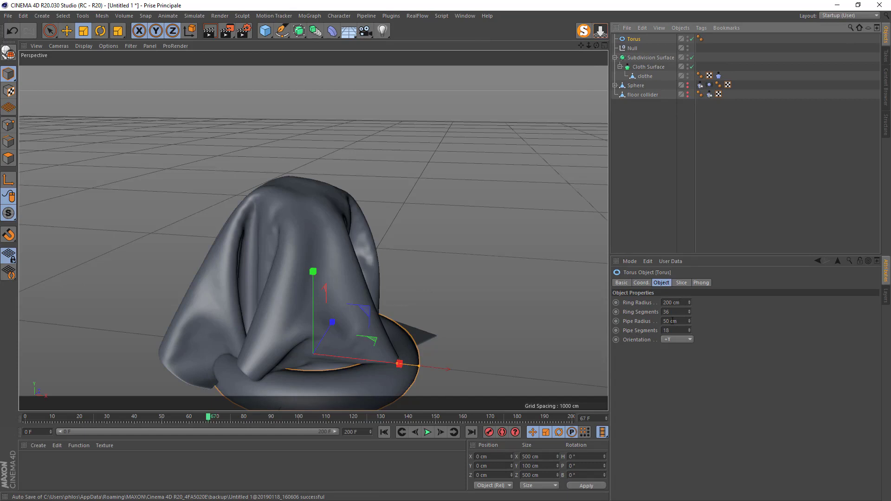
pyautogui.doubleClick(672, 321)
pyautogui.write('20')
pyautogui.press('Return')
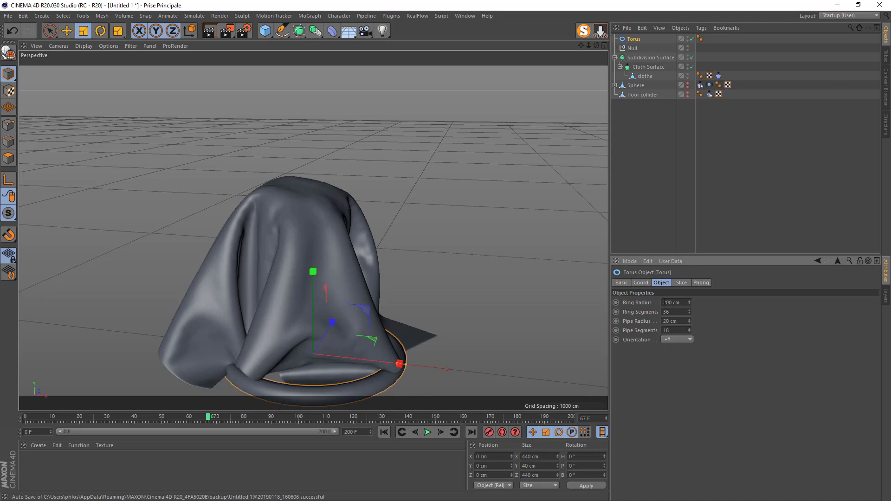
pyautogui.click(682, 303)
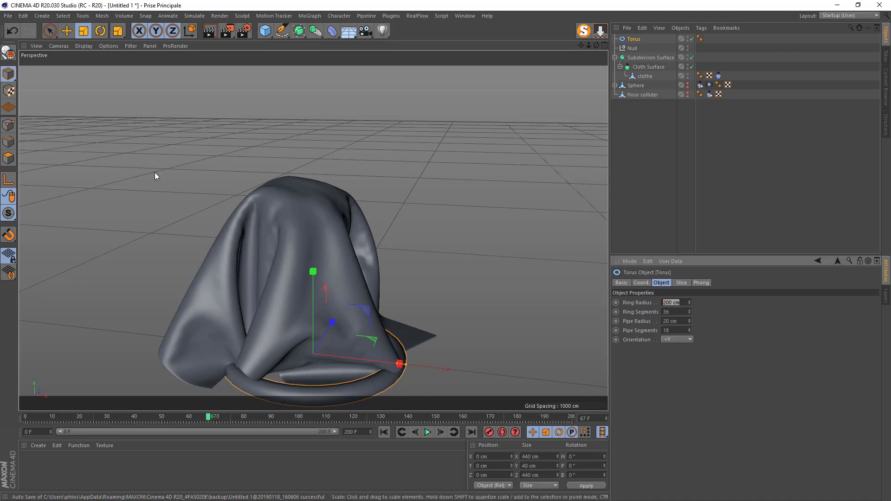
# Return to frame 0 and raise the torus above the cloth plane, to about 541 cm in Y
pyautogui.click(67, 31)
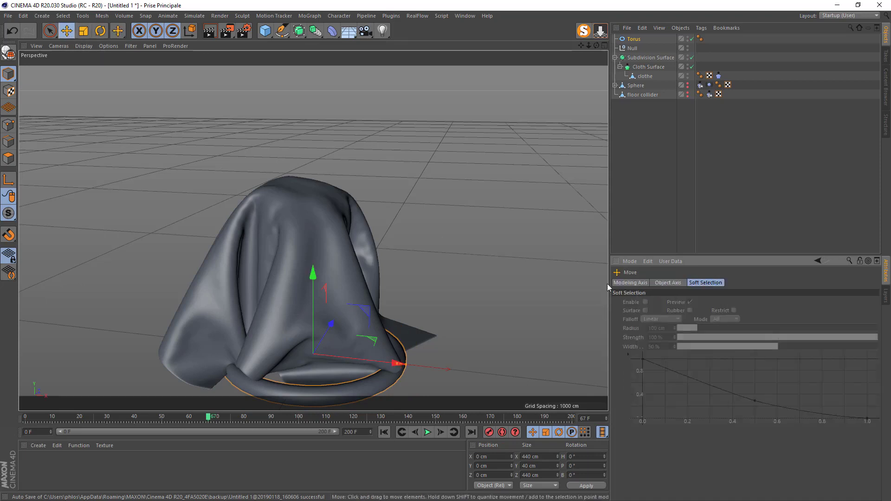
pyautogui.moveTo(313, 275); pyautogui.dragTo(312, 258)
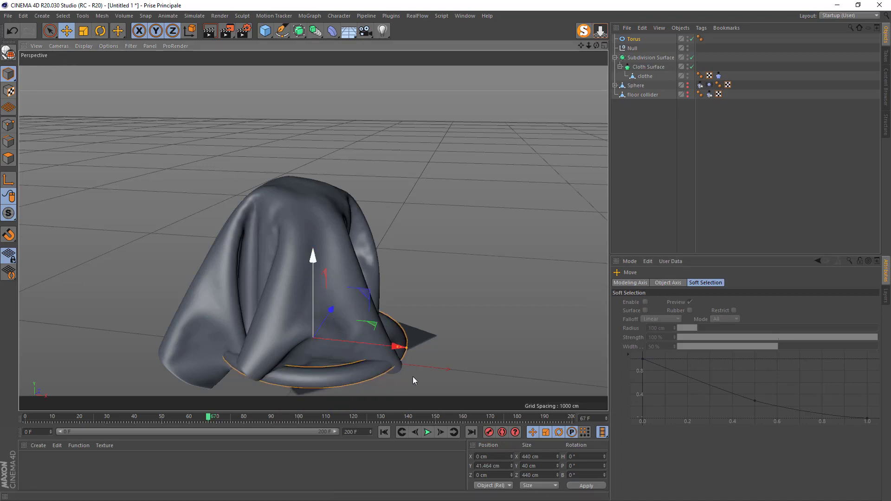
pyautogui.click(387, 433)
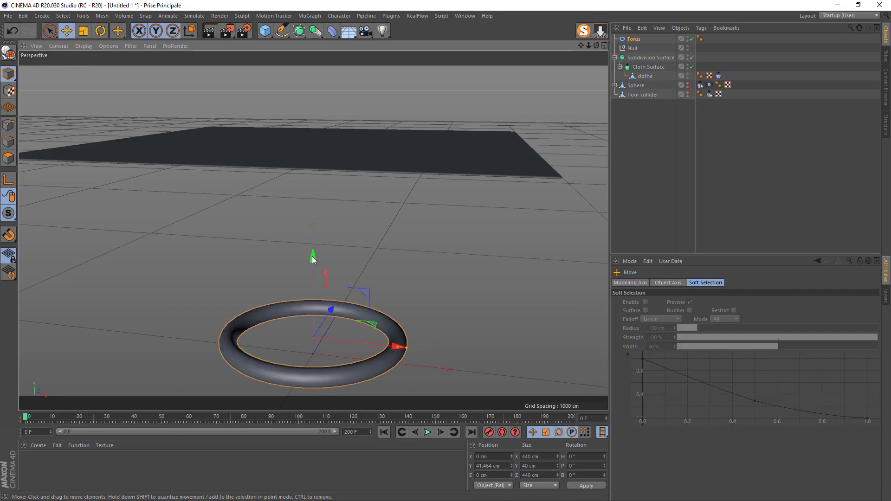
pyautogui.moveTo(314, 259); pyautogui.dragTo(314, 53)
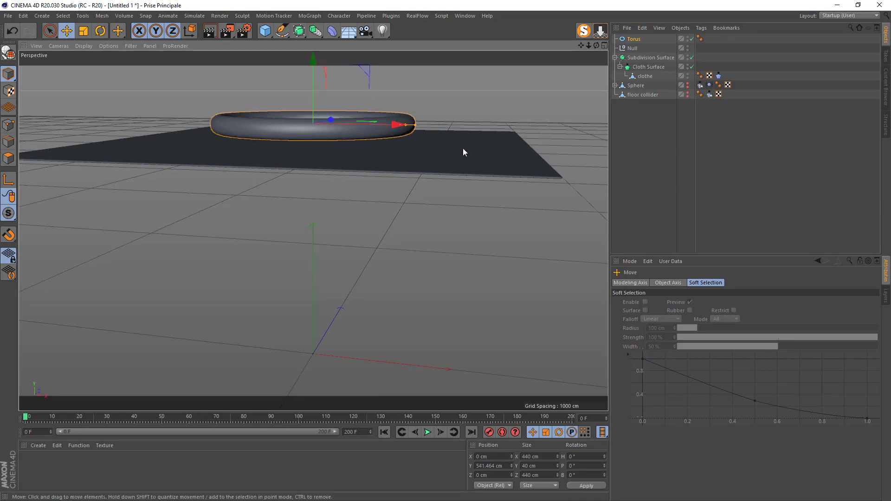
pyautogui.moveTo(597, 45); pyautogui.dragTo(617, 42)
pyautogui.moveTo(313, 230); pyautogui.dragTo(343, 233)
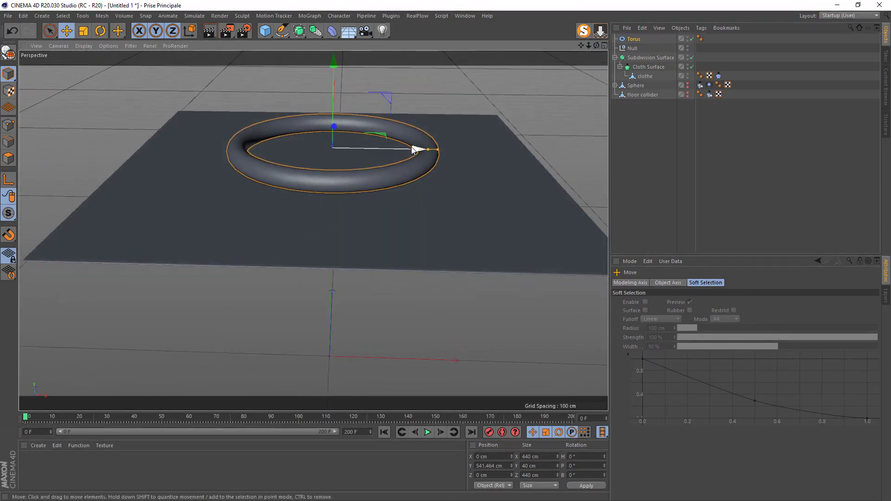
# Go to frame 80 and convert the torus into an editable polygon object
pyautogui.click(244, 420)
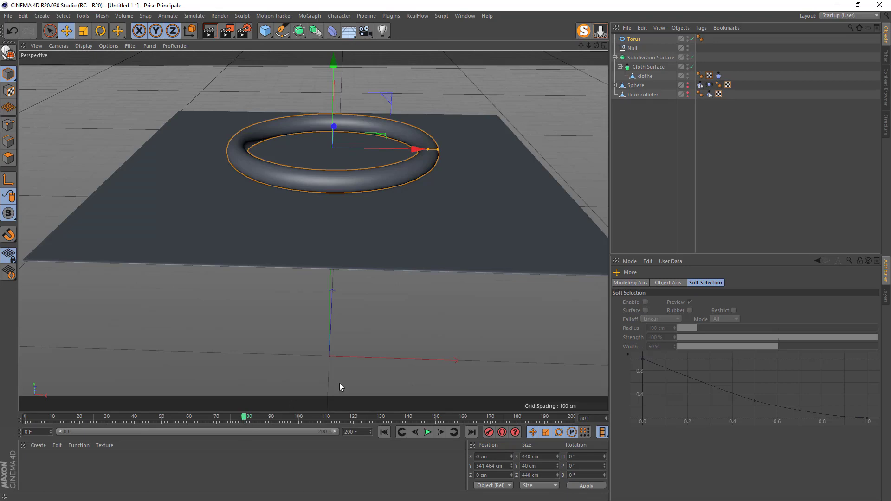
pyautogui.click(635, 40)
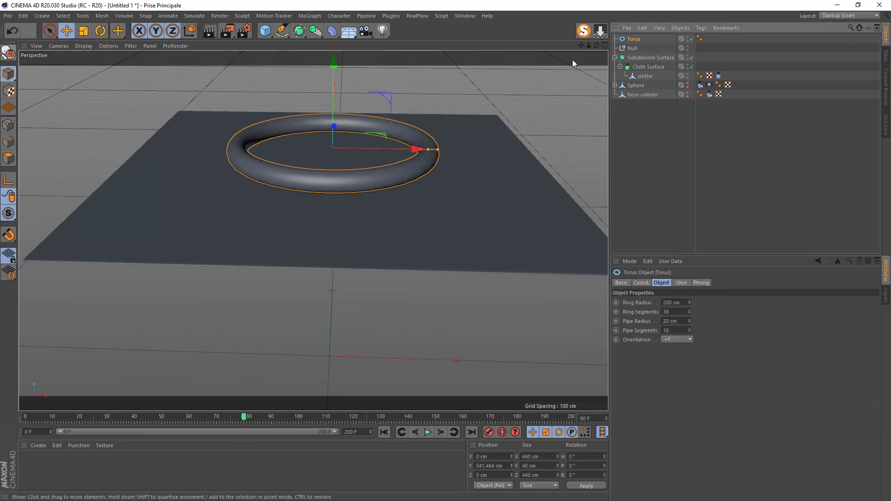
pyautogui.click(7, 52)
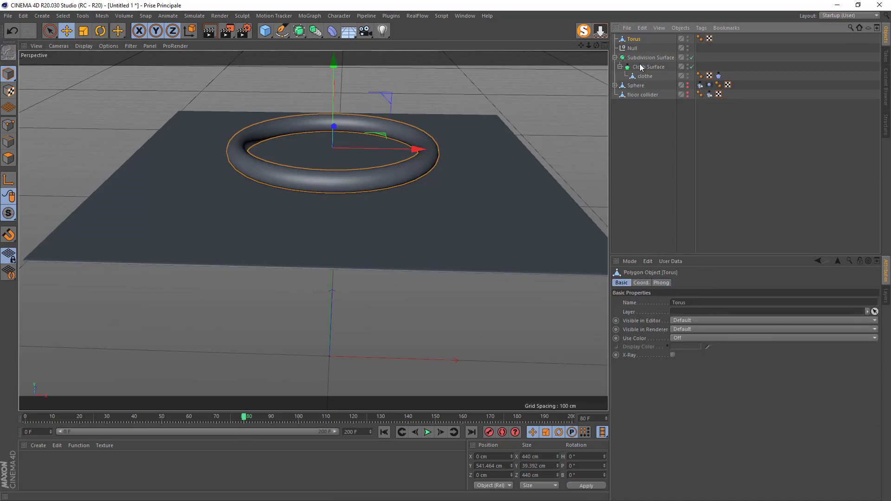
# Set the torus's Y position to 550 cm and keyframe it at frame 80
pyautogui.click(641, 283)
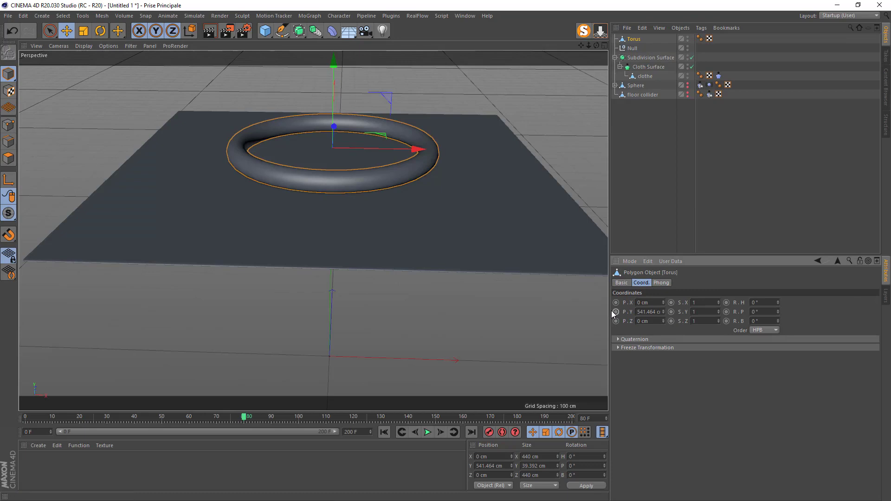
pyautogui.moveTo(679, 309); pyautogui.dragTo(706, 327)
pyautogui.write('50')
pyautogui.press('Return')
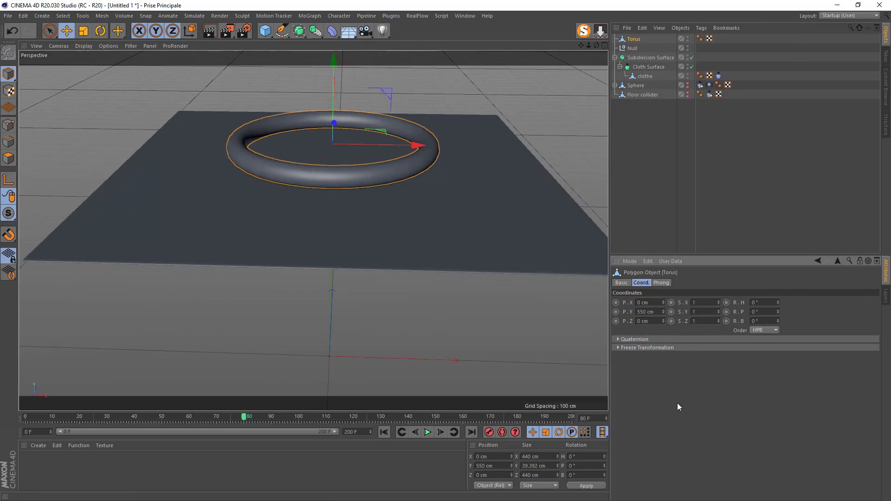
pyautogui.moveTo(655, 313); pyautogui.dragTo(623, 306)
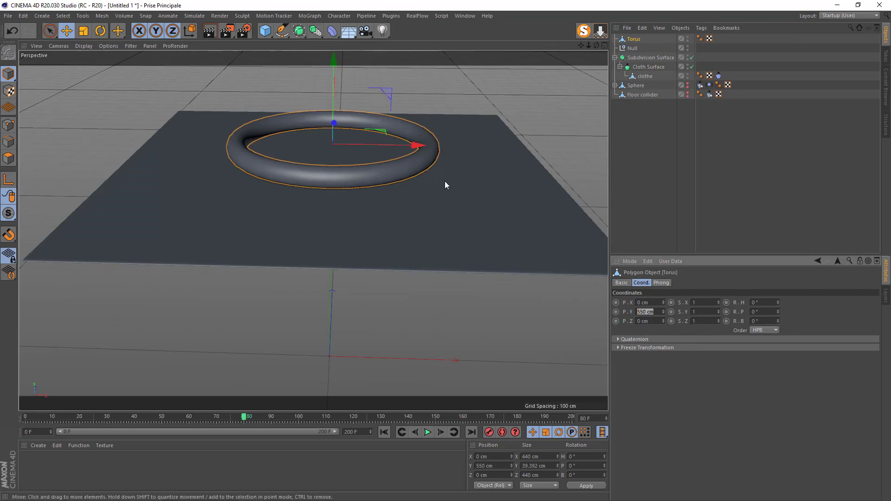
pyautogui.keyDown('ctrl'); pyautogui.click(616, 312); pyautogui.keyUp('ctrl')
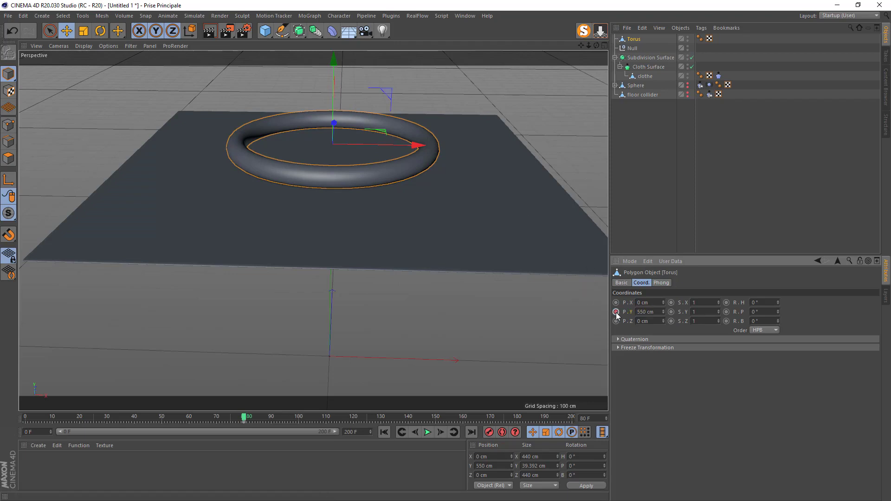
# Go to frame 100 and make the hidden sphere visible in the viewport
pyautogui.click(247, 419)
pyautogui.click(297, 423)
pyautogui.click(298, 425)
pyautogui.moveTo(298, 422); pyautogui.dragTo(299, 422)
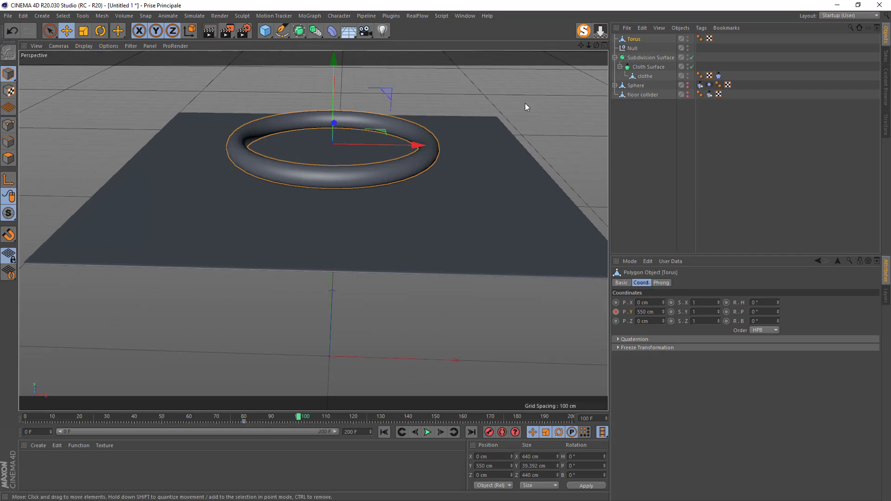
pyautogui.click(689, 84)
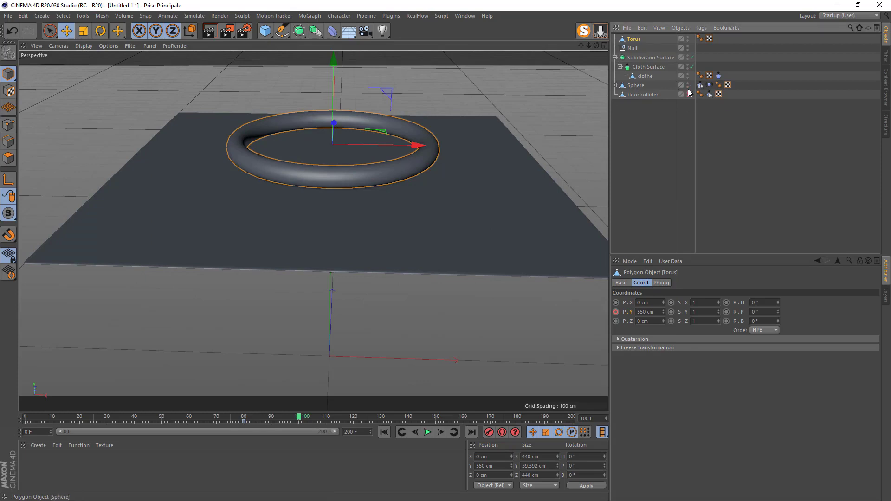
# Lower the torus below the sphere to a Y position of 200 cm and keyframe it at frame 100
pyautogui.moveTo(597, 46)
pyautogui.mouseDown()
pyautogui.moveTo(598, 14)
pyautogui.moveTo(590, 59)
pyautogui.mouseUp()
pyautogui.moveTo(337, 83); pyautogui.dragTo(338, 241)
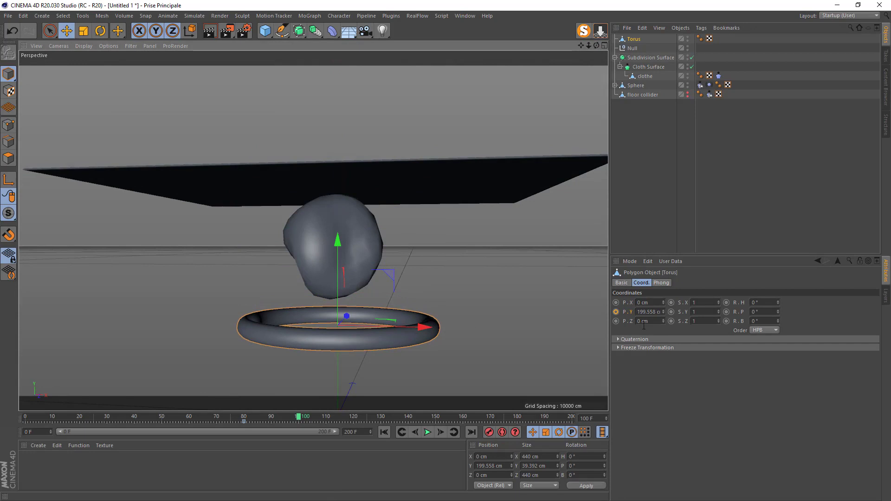
pyautogui.doubleClick(638, 312)
pyautogui.write('200')
pyautogui.press('Return')
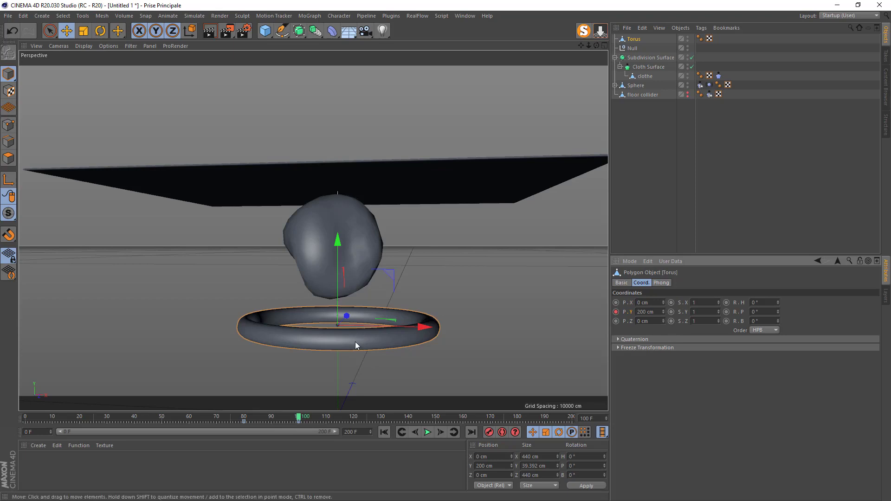
pyautogui.moveTo(598, 45); pyautogui.dragTo(428, 240)
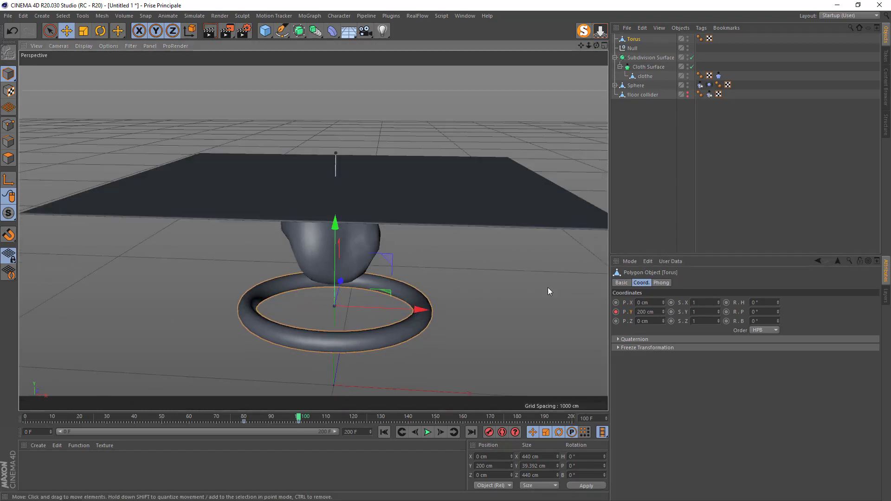
# Keyframe the torus's X and Z scale at 1 on frame 100 and at 0.4 on frame 125
pyautogui.doubleClick(701, 302)
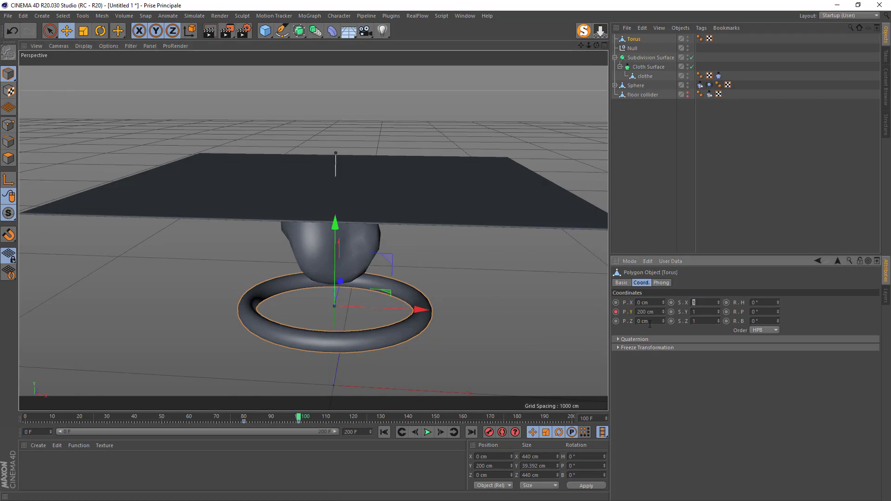
pyautogui.click(671, 303)
pyautogui.moveTo(299, 420); pyautogui.dragTo(370, 422)
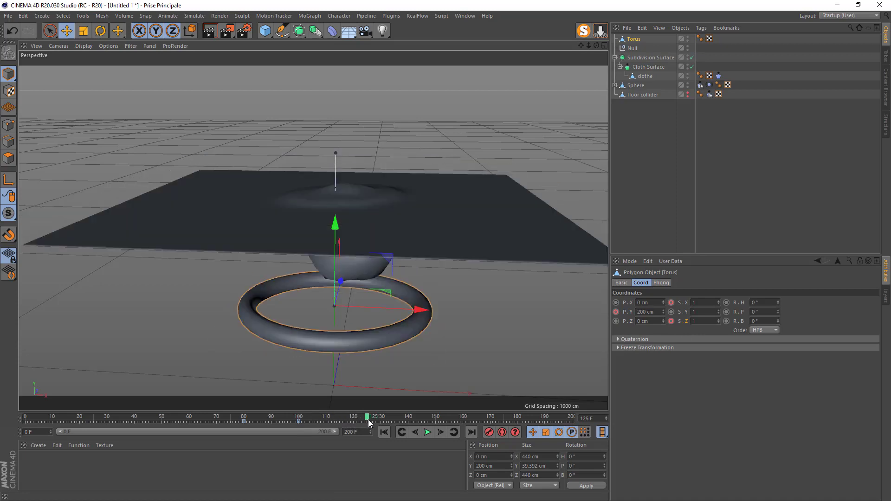
pyautogui.doubleClick(698, 304)
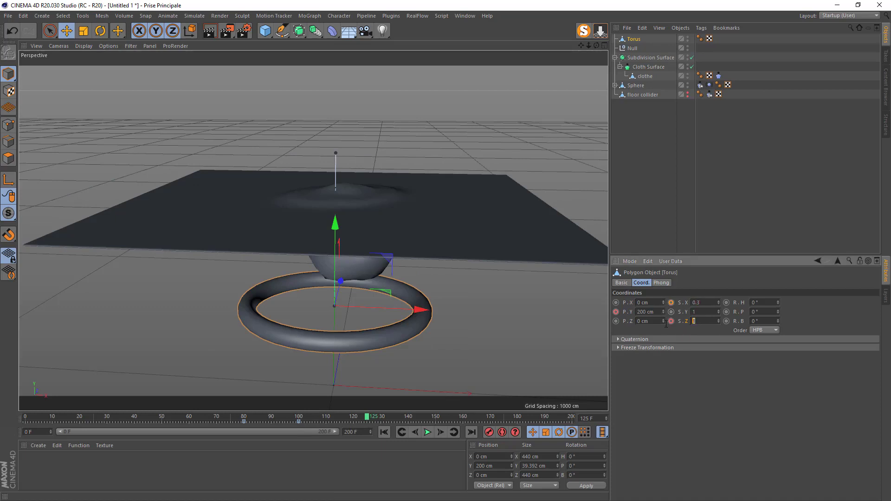
pyautogui.write('0.3')
pyautogui.press('Return')
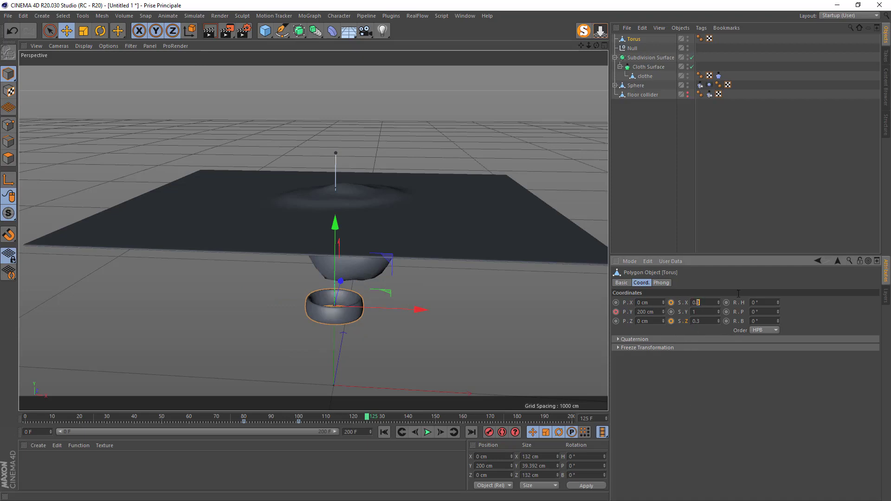
pyautogui.press('BackSpace')
pyautogui.write('4')
pyautogui.press('Return')
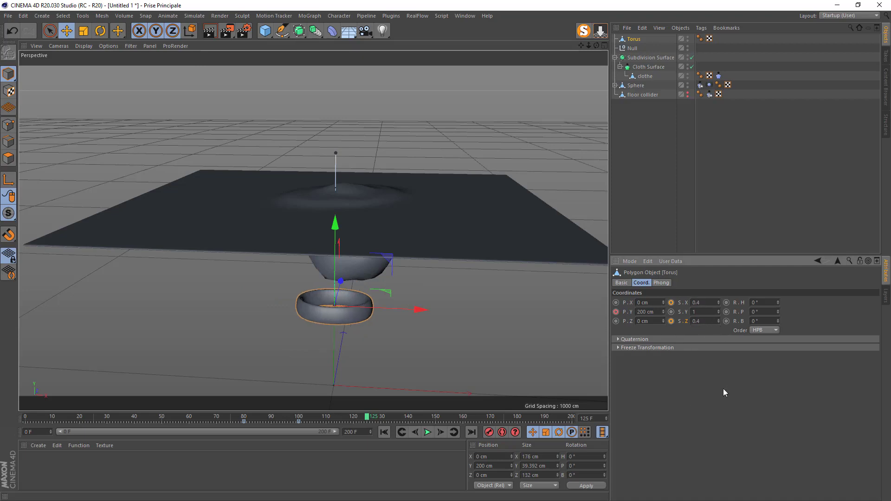
pyautogui.click(671, 302)
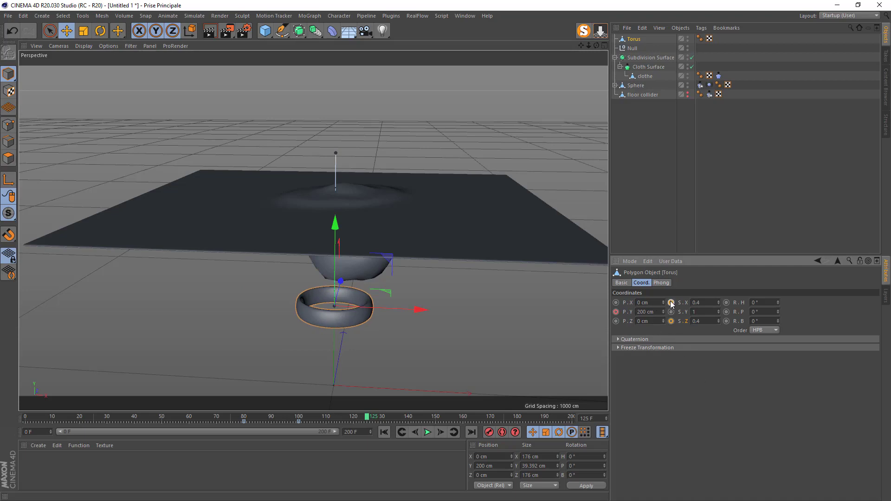
pyautogui.click(672, 321)
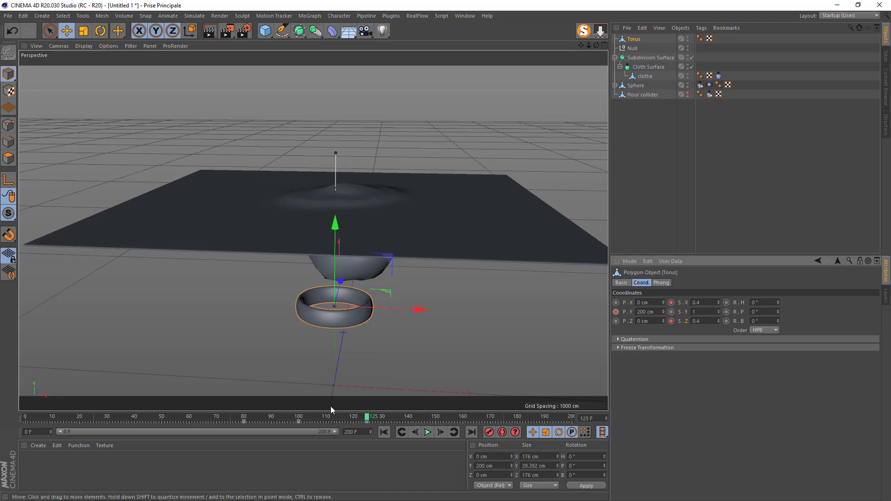
# Go to frame 150 and keyframe the torus's current Y position and X and Z scale
pyautogui.moveTo(373, 420); pyautogui.dragTo(435, 421)
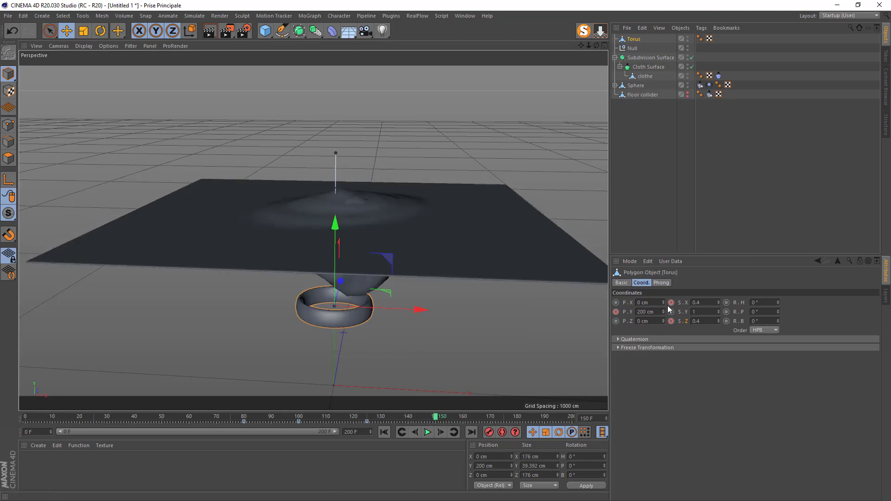
pyautogui.click(671, 322)
pyautogui.click(616, 313)
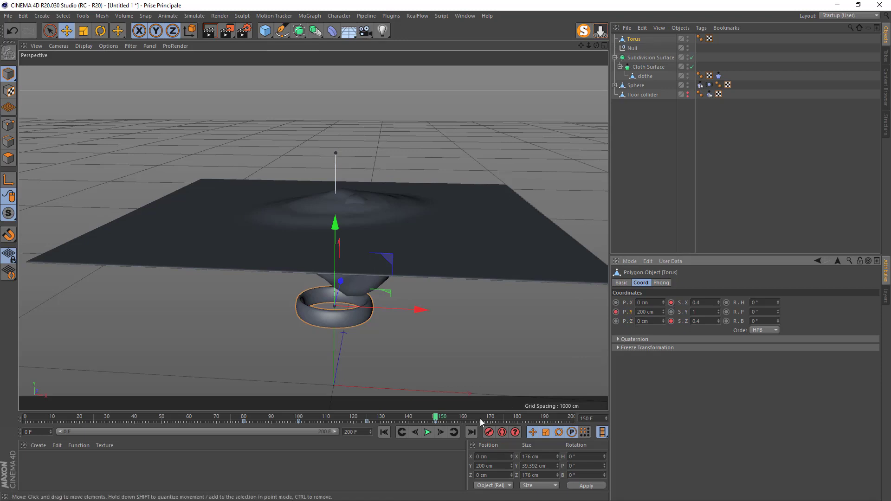
# Go to frame 180, set the torus's Y position to 550 cm and keyframe it
pyautogui.moveTo(435, 421); pyautogui.dragTo(523, 419)
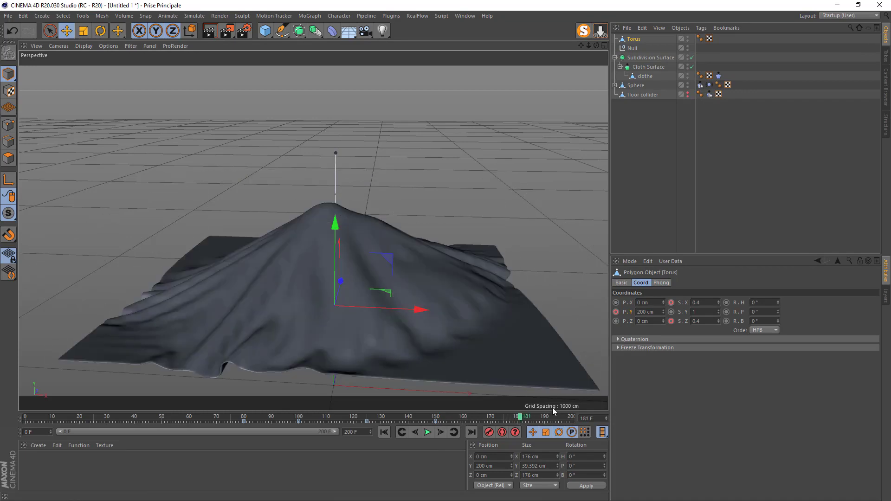
pyautogui.click(415, 432)
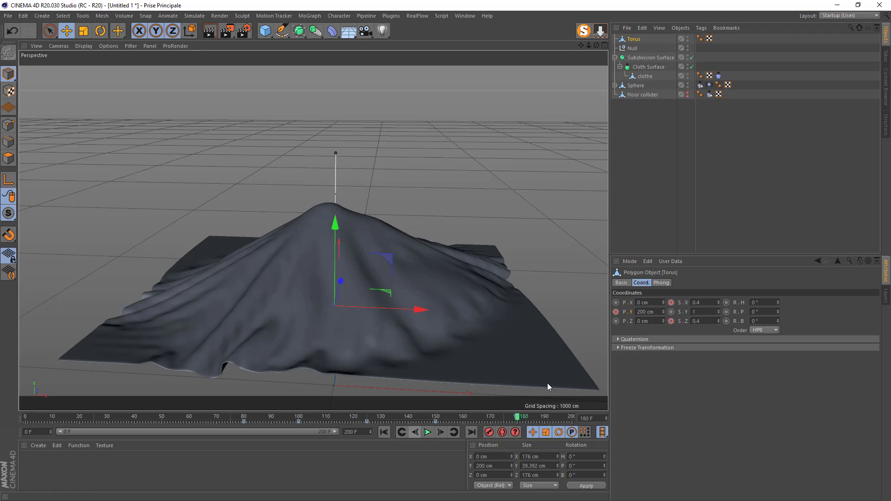
pyautogui.click(658, 313)
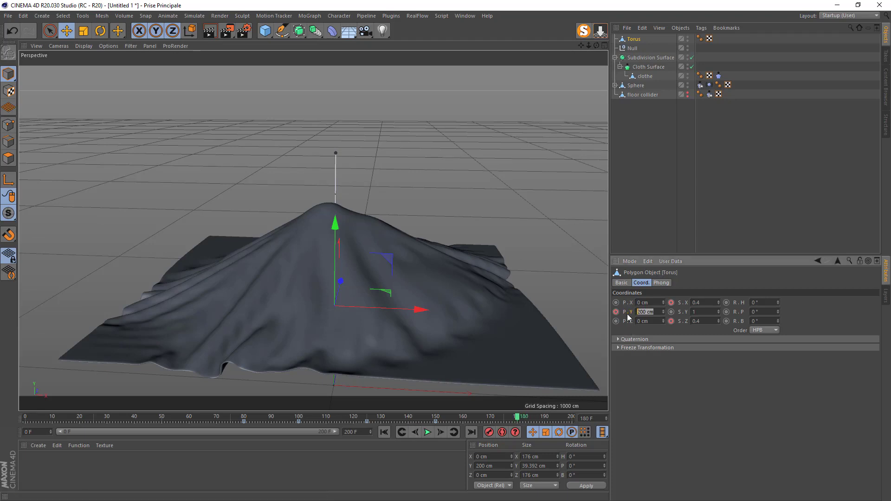
pyautogui.write('550')
pyautogui.press('Return')
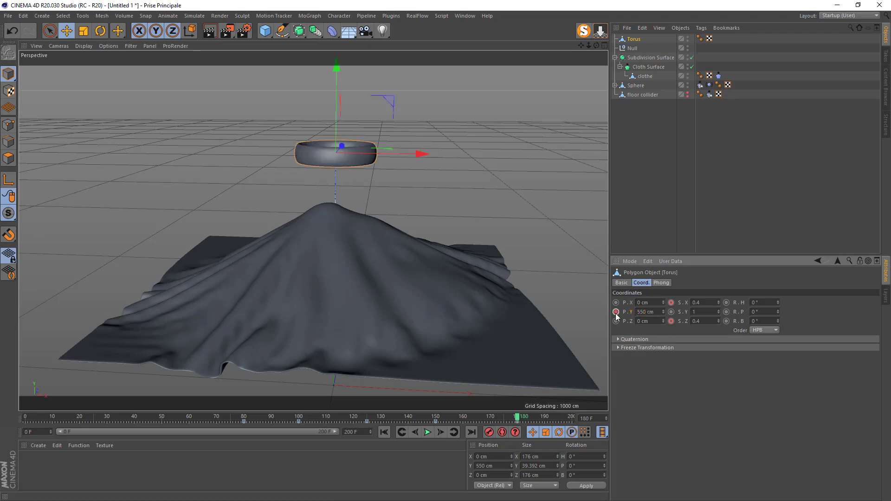
# Set the torus's X and Z scale back to 1 and keyframe both at frame 180
pyautogui.doubleClick(699, 303)
pyautogui.write('1')
pyautogui.doubleClick(698, 321)
pyautogui.write('1')
pyautogui.press('Return')
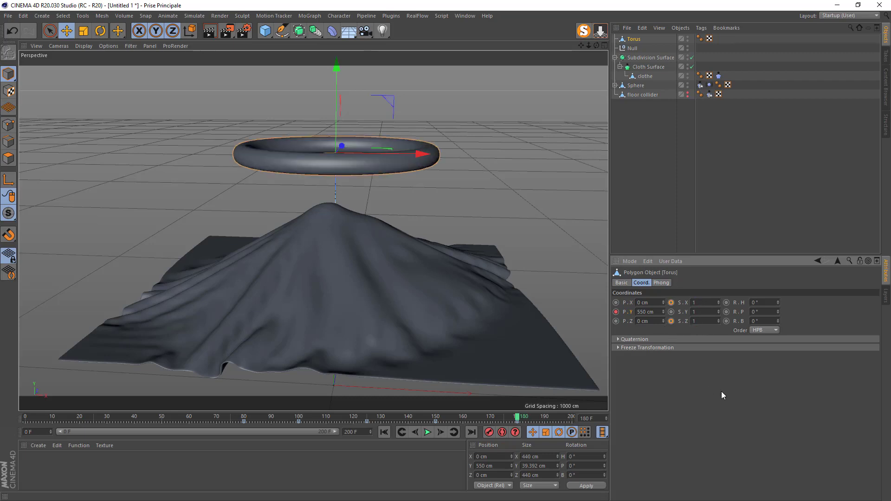
pyautogui.keyDown('ctrl'); pyautogui.click(672, 303); pyautogui.keyUp('ctrl')
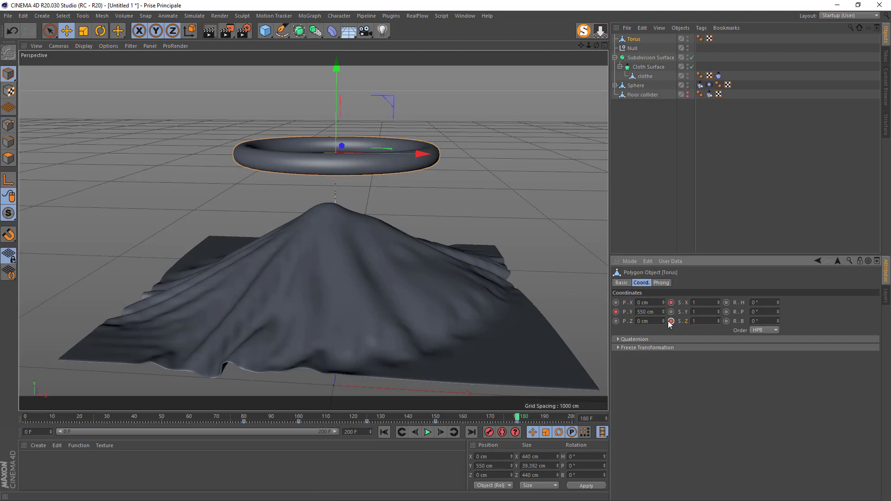
# Add a Cloth Collider tag to the torus
pyautogui.rightClick(637, 40)
pyautogui.moveTo(674, 68)
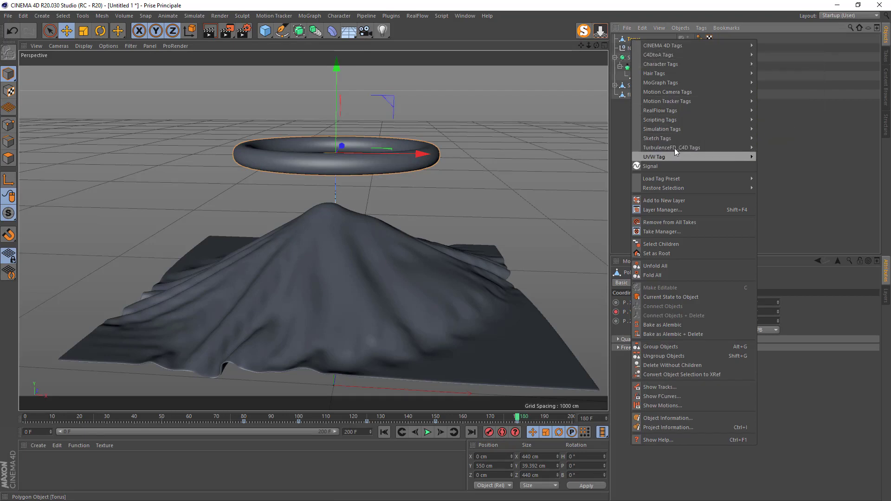
pyautogui.moveTo(678, 132)
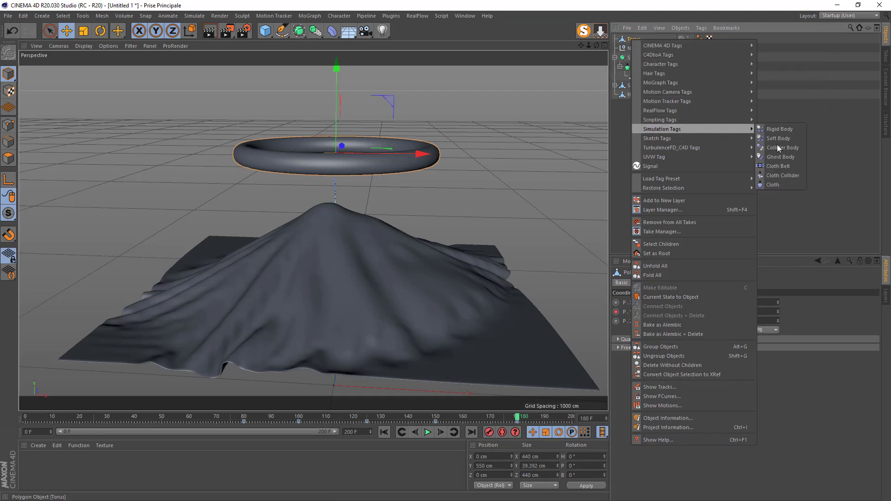
pyautogui.click(782, 176)
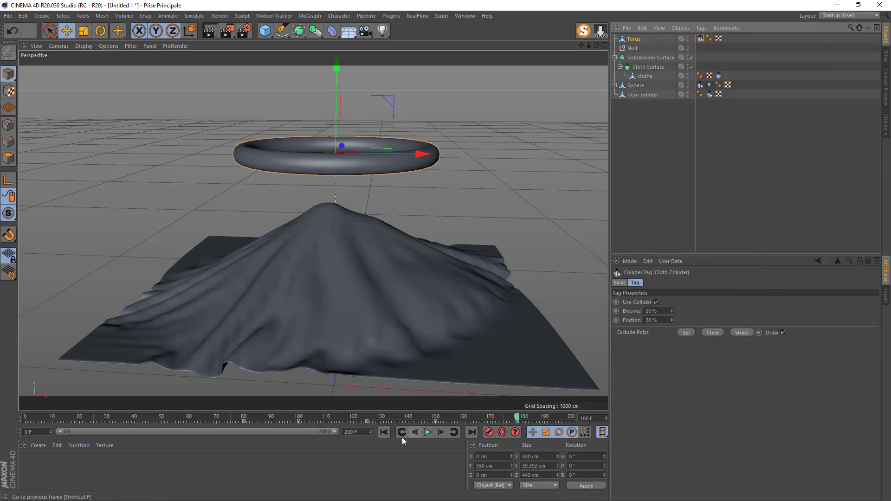
# Return to frame 0 and hide the sphere in the viewport
pyautogui.click(379, 433)
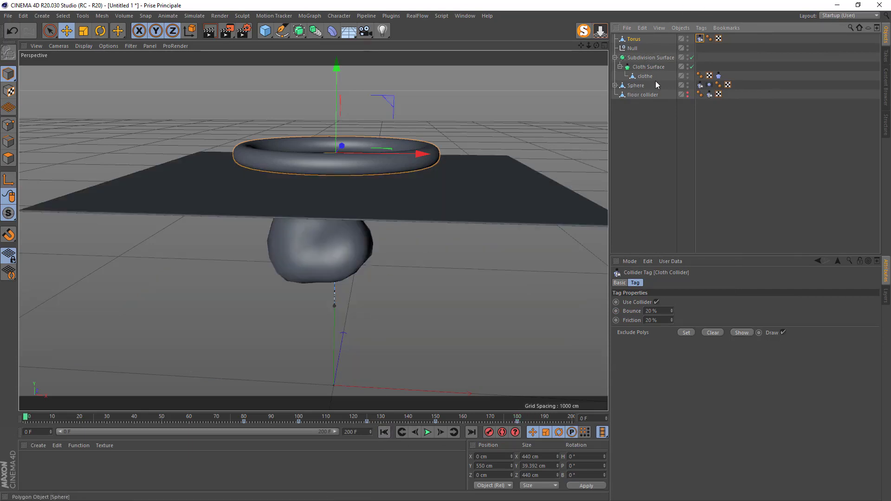
pyautogui.click(688, 84)
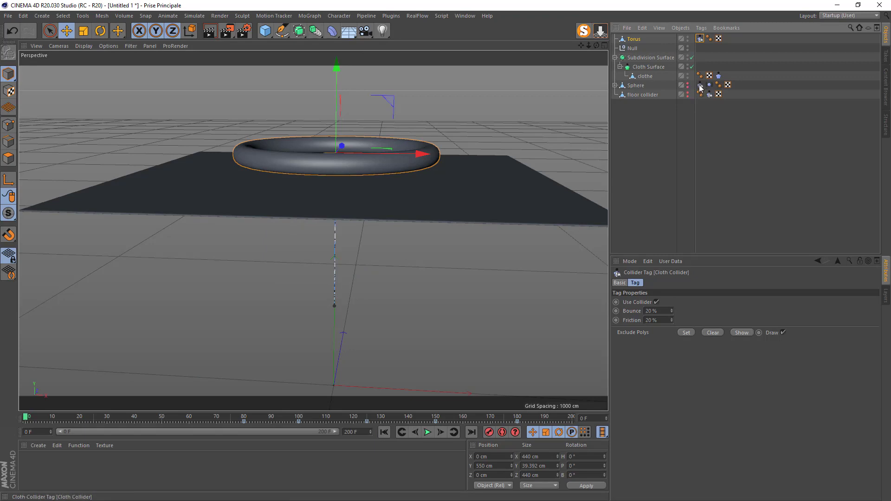
# Start calculating the clothe object's cloth cache from frame 0, stop the caching early and return to the first frame
pyautogui.click(720, 76)
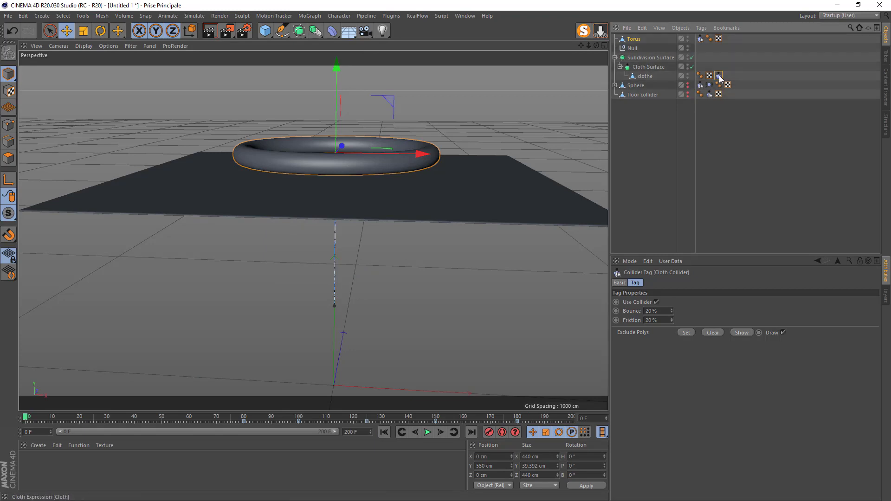
pyautogui.click(708, 283)
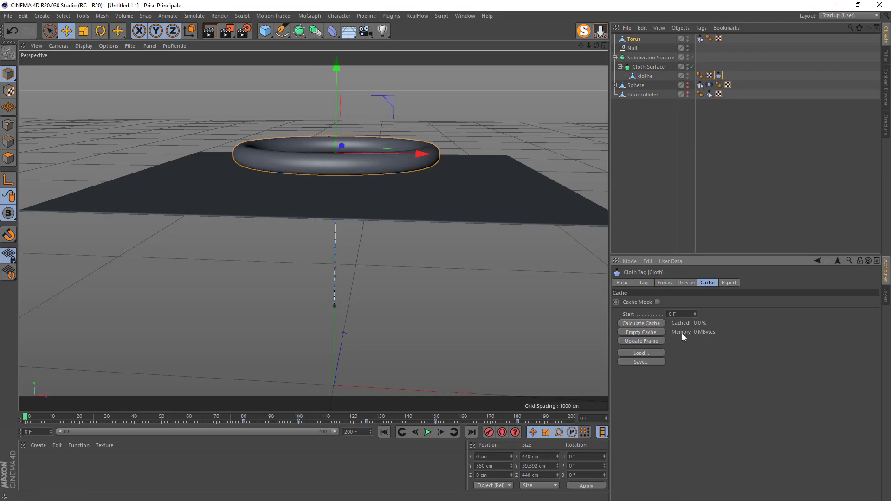
pyautogui.click(625, 324)
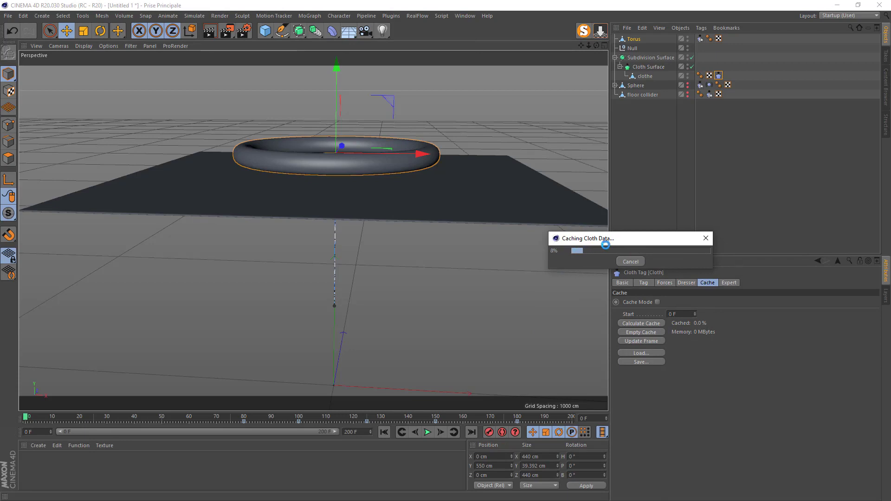
pyautogui.click(629, 261)
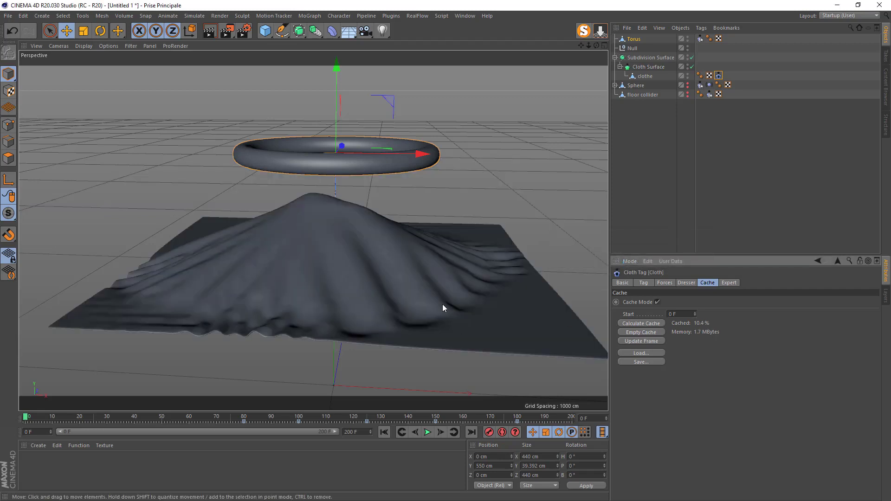
pyautogui.click(384, 432)
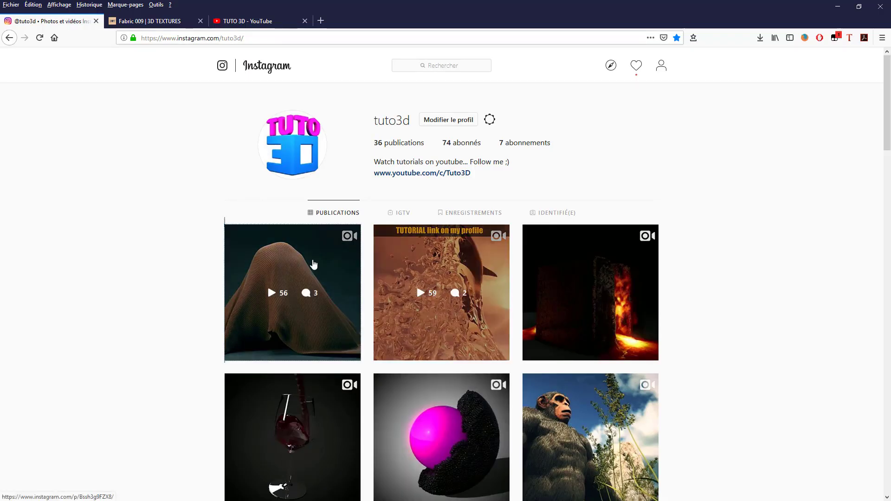
# Switch to the browser and view the draped cloth animation post on the tuto3d Instagram profile, closing it when done
pyautogui.click(312, 260)
pyautogui.click(355, 276)
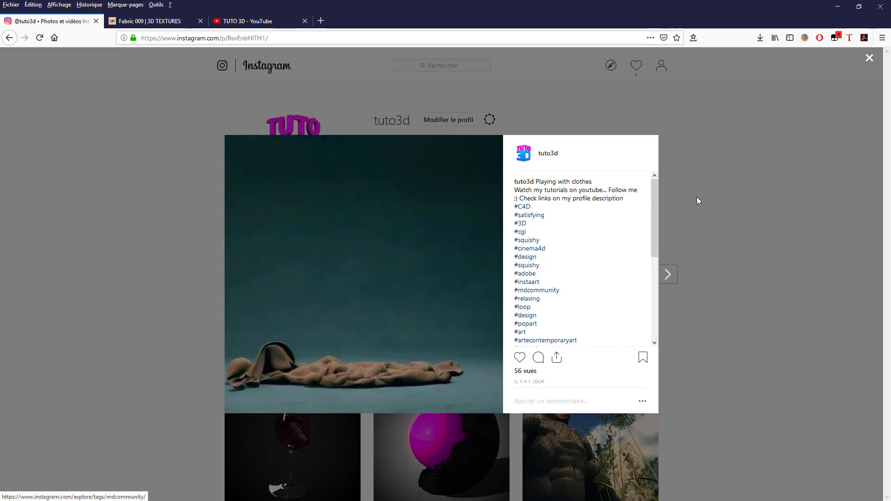
pyautogui.click(869, 57)
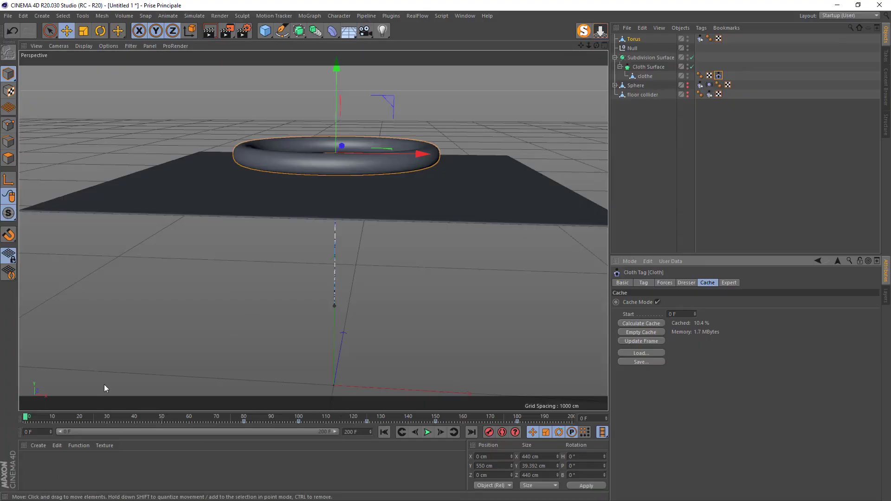
# Keyframe the frequency of the sphere's Vibrate tag at frame 124 and set it to 1 at frame 125
pyautogui.moveTo(245, 420); pyautogui.dragTo(365, 431)
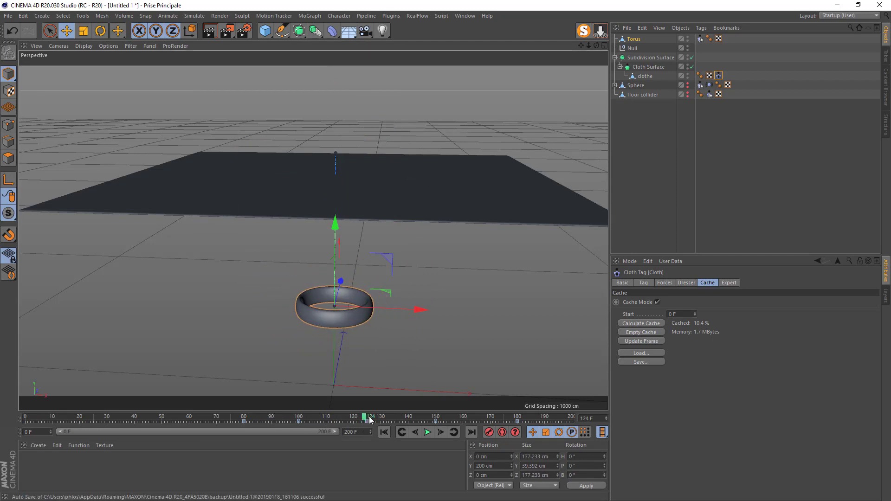
pyautogui.click(710, 85)
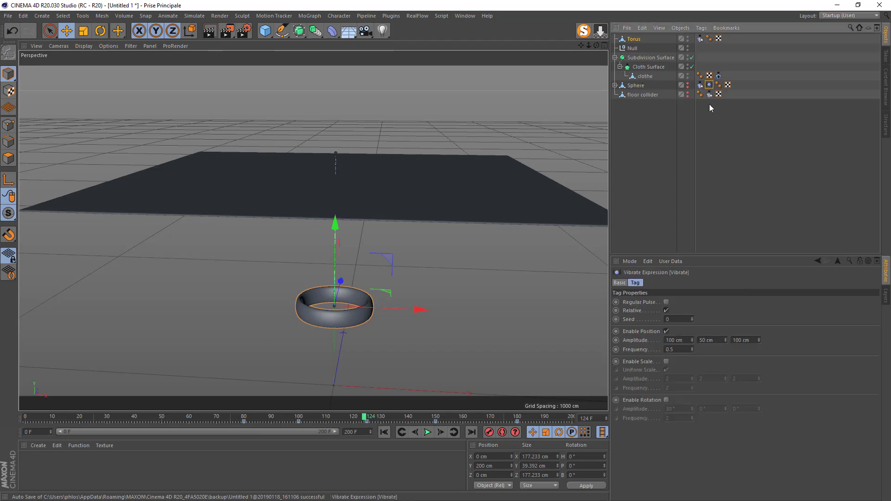
pyautogui.click(616, 350)
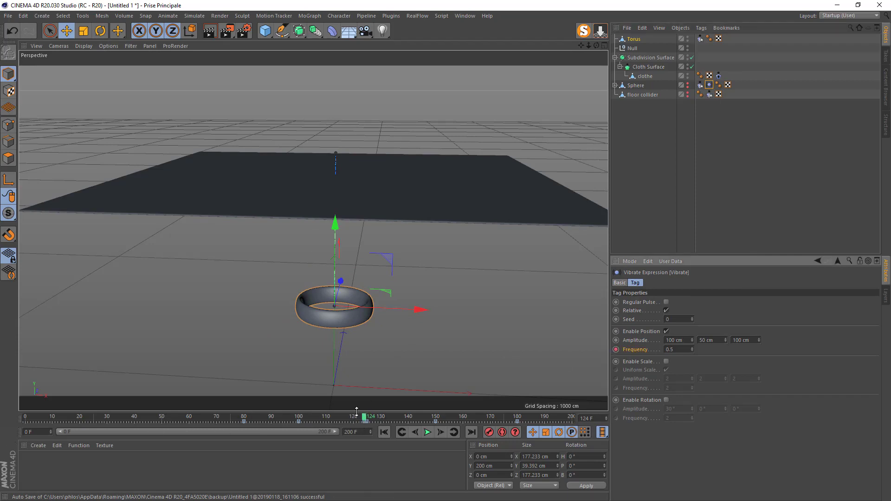
pyautogui.click(679, 353)
pyautogui.click(441, 435)
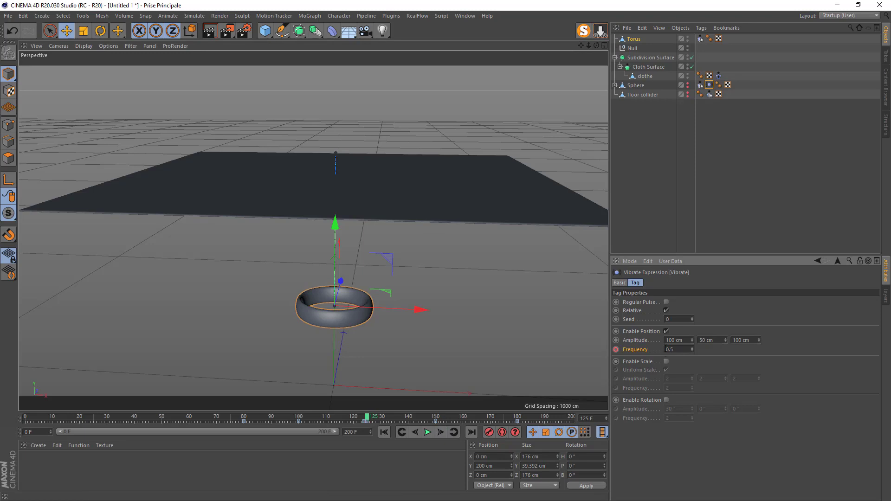
pyautogui.doubleClick(681, 350)
pyautogui.write('1')
pyautogui.press('Return')
# Keyframe Use Collider on the sphere's collider tag at frames 149 and 150 so the sphere releases the cloth
pyautogui.moveTo(369, 421); pyautogui.dragTo(430, 423)
pyautogui.moveTo(438, 424)
pyautogui.mouseDown()
pyautogui.moveTo(461, 426)
pyautogui.moveTo(436, 431)
pyautogui.mouseUp()
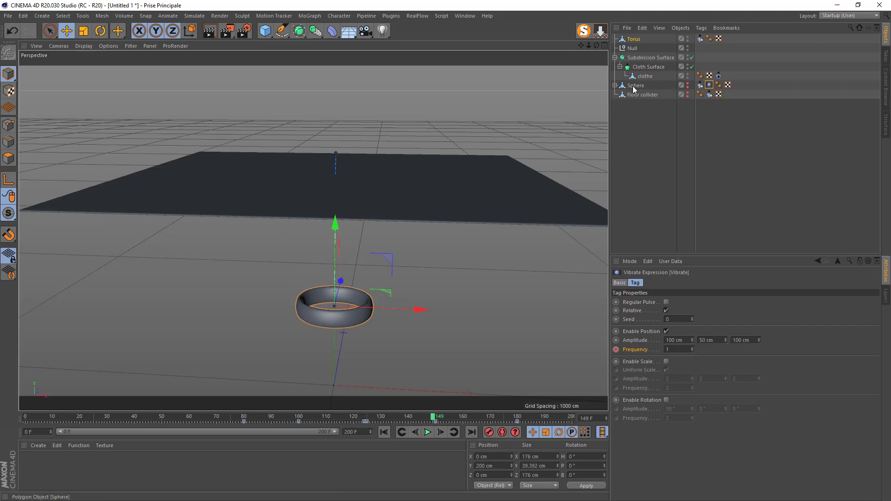
pyautogui.click(701, 86)
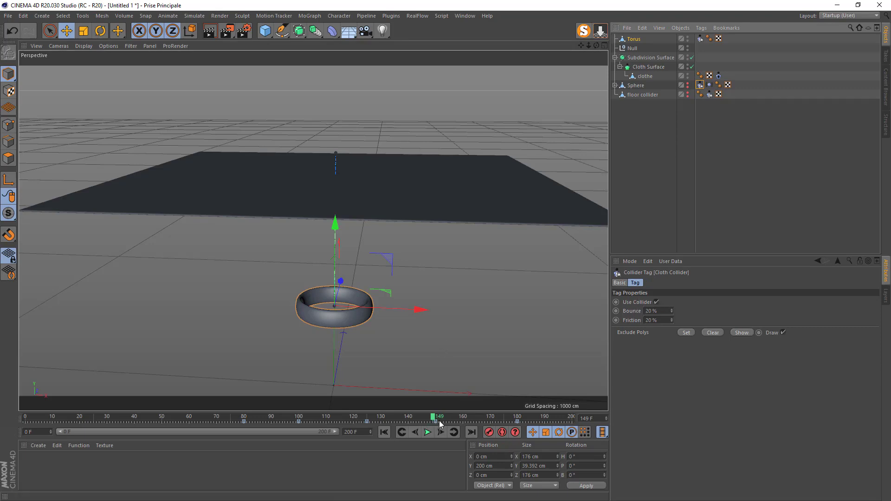
pyautogui.click(616, 303)
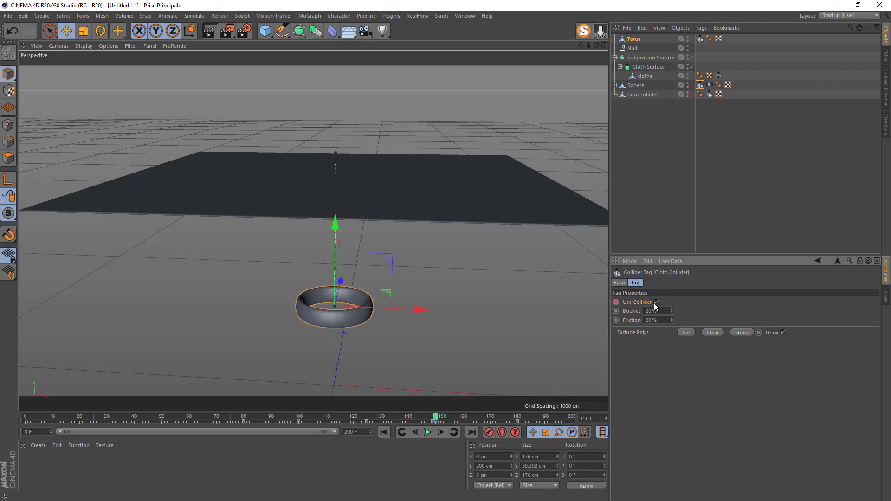
pyautogui.click(616, 302)
# Empty the cloth tag's cache and recalculate it from frame 0
pyautogui.click(718, 76)
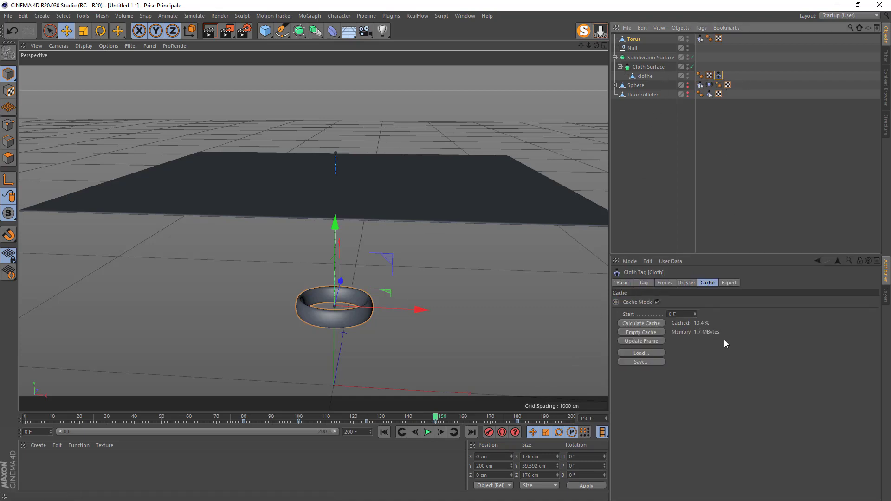
pyautogui.click(648, 333)
pyautogui.click(642, 324)
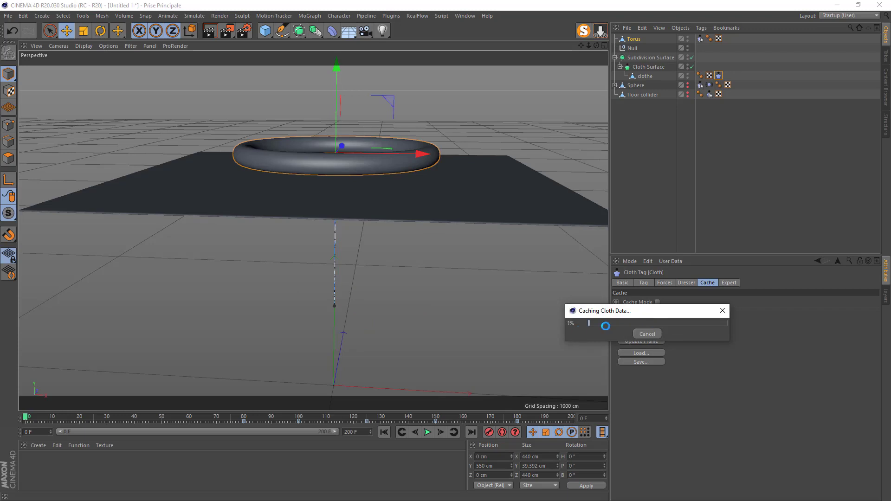
pyautogui.moveTo(644, 313); pyautogui.dragTo(487, 253)
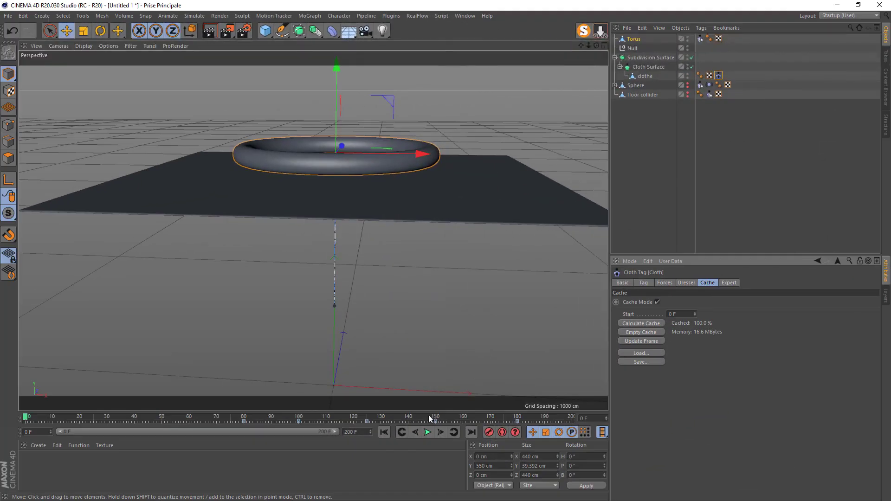
# Play back the cached cloth simulation to check how the cloth falls from the ring
pyautogui.click(426, 434)
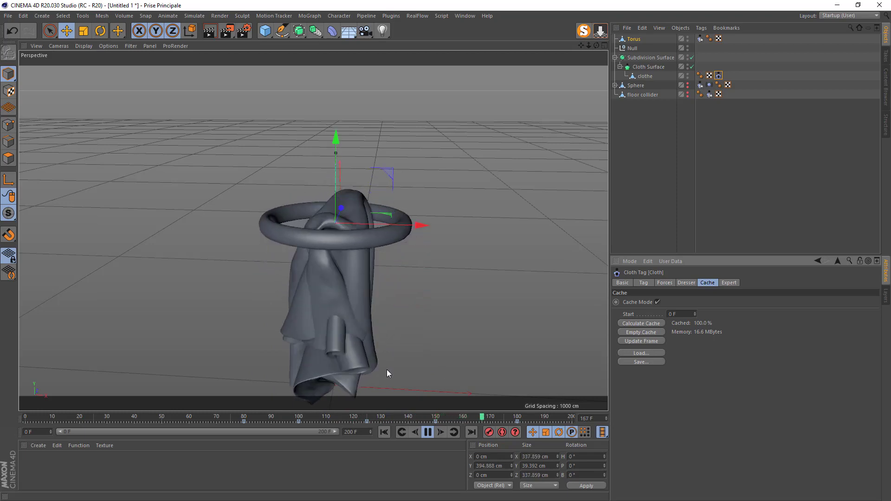
pyautogui.click(428, 433)
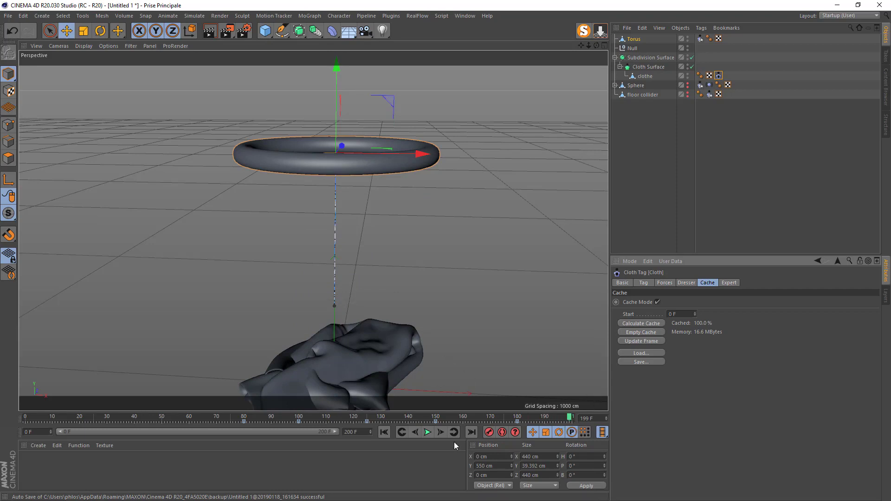
pyautogui.moveTo(589, 46); pyautogui.dragTo(539, 47)
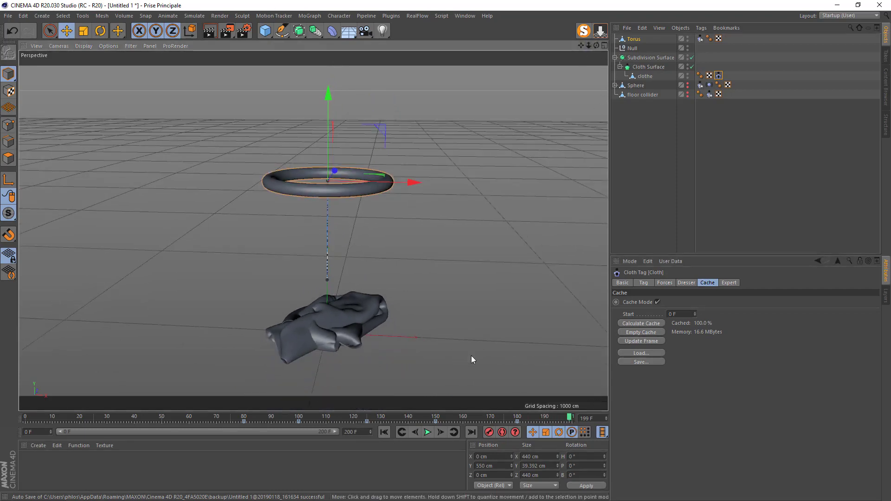
pyautogui.click(426, 433)
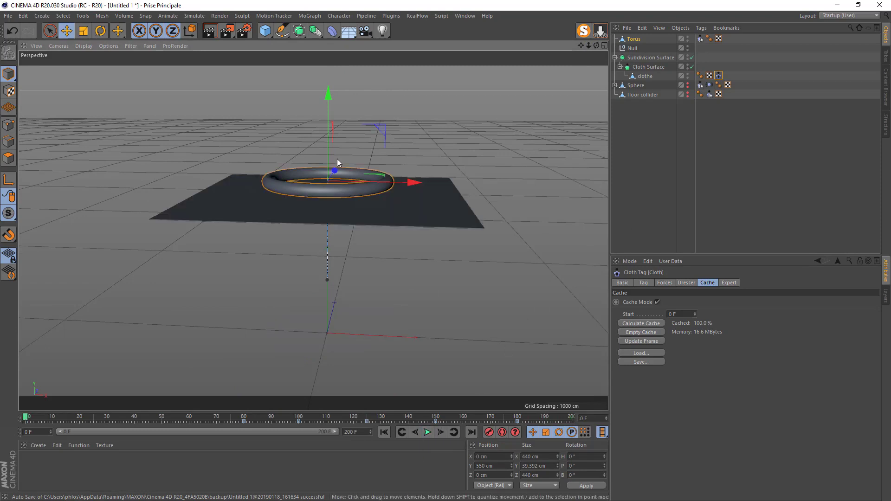
# Extend the animation and its preview range to 250 frames and show the cloth tag's cache settings
pyautogui.click(362, 433)
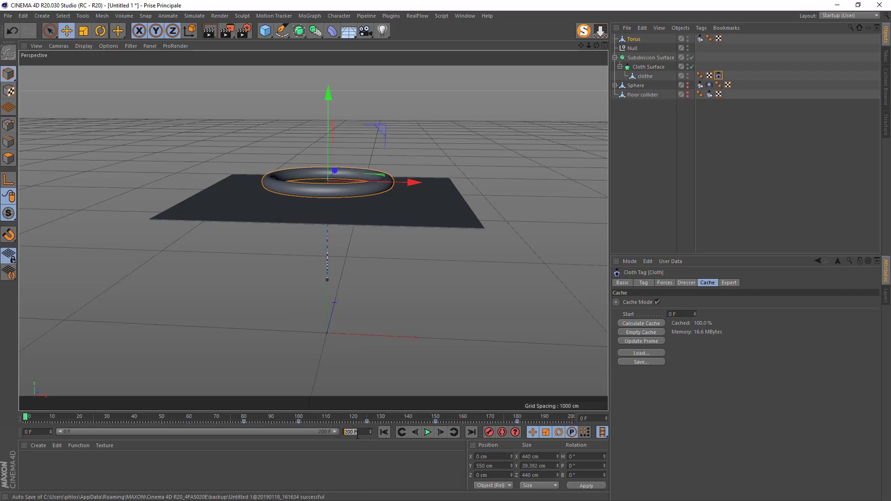
pyautogui.write('250')
pyautogui.click(348, 450)
pyautogui.moveTo(284, 433); pyautogui.dragTo(386, 430)
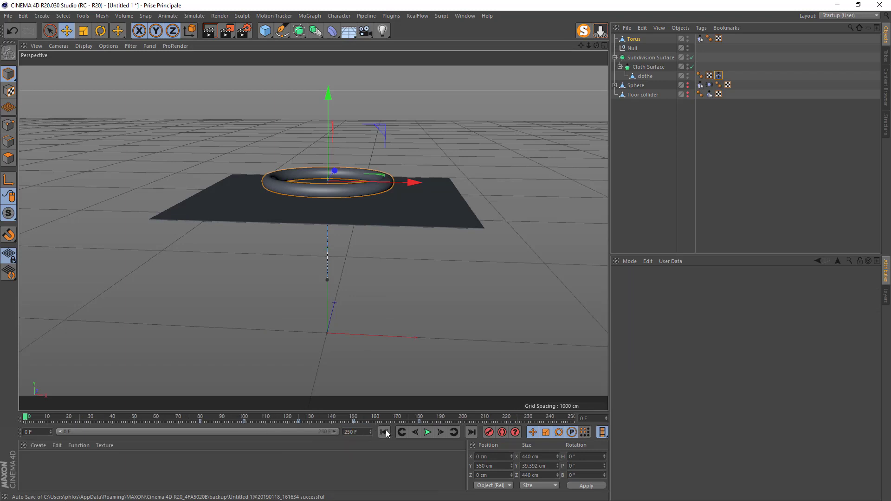
pyautogui.click(718, 76)
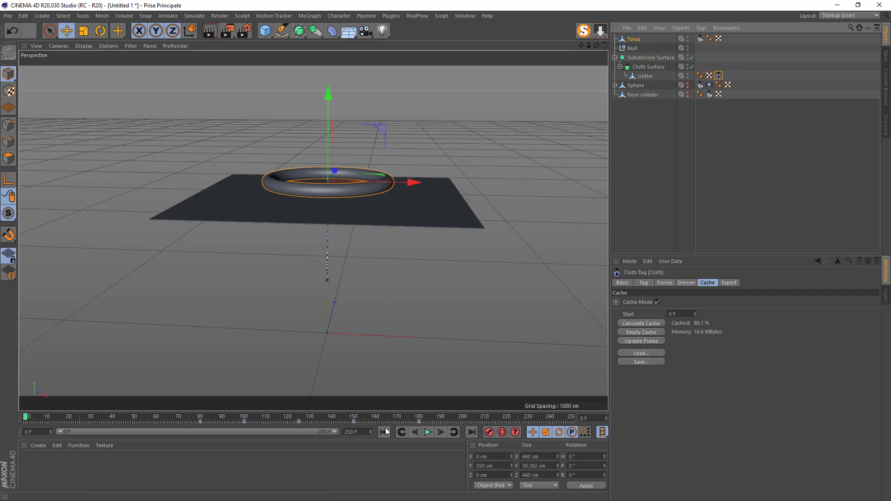
# Set the animation length back to 200 frames
pyautogui.moveTo(364, 433); pyautogui.dragTo(330, 437)
pyautogui.write('200')
pyautogui.press('Return')
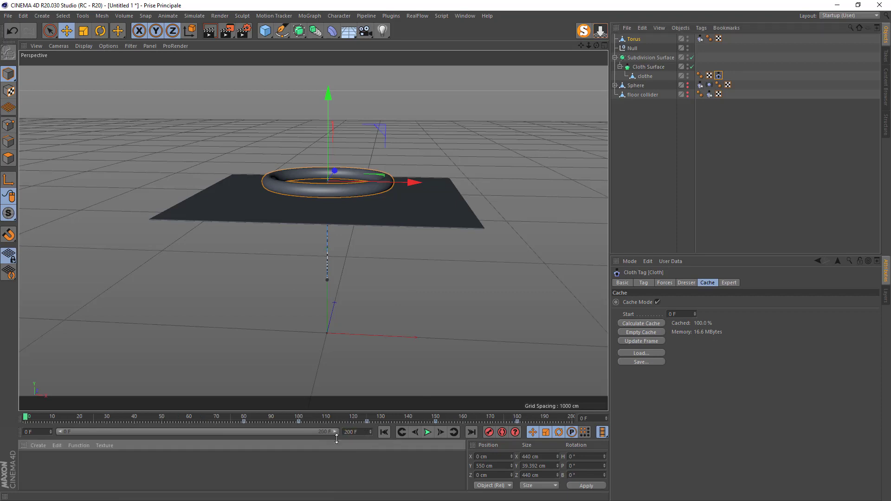
# Replay the 200-frame simulation and stop it near the last frame to examine the fallen cloth
pyautogui.click(409, 421)
pyautogui.click(427, 433)
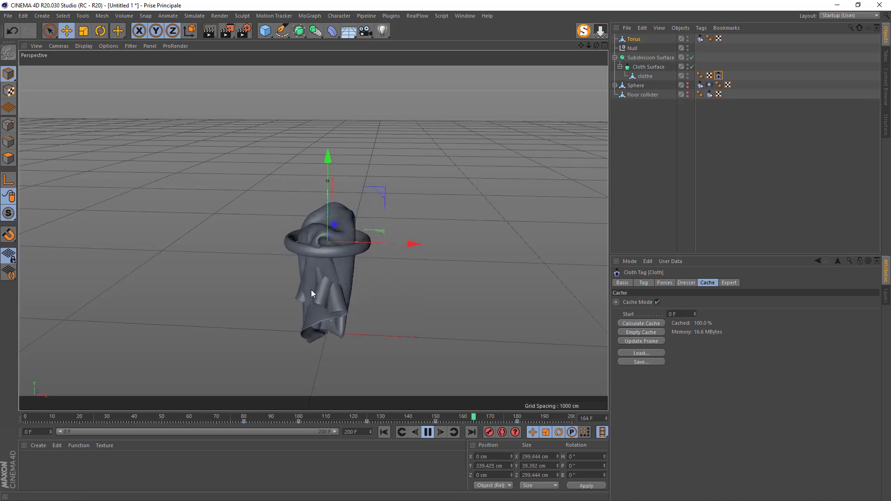
pyautogui.click(428, 433)
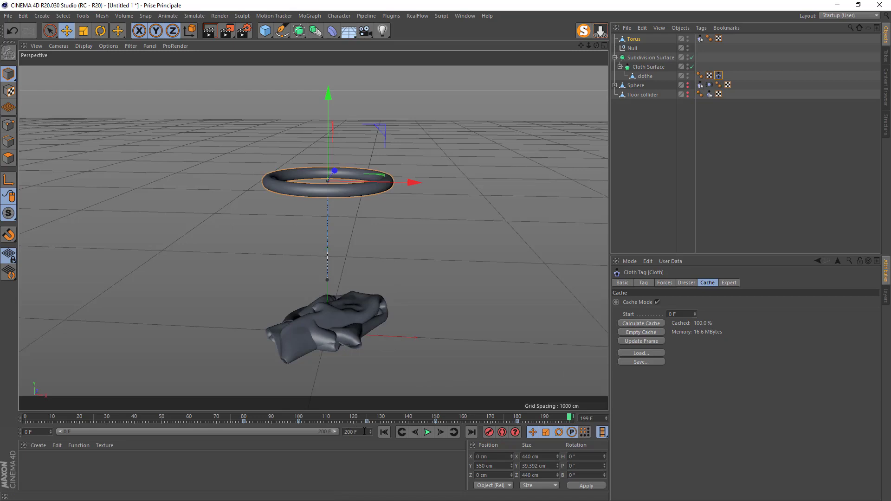
# Extend the animation and preview range to 250 frames and rebuild the cloth tag's cache for the new length
pyautogui.click(337, 470)
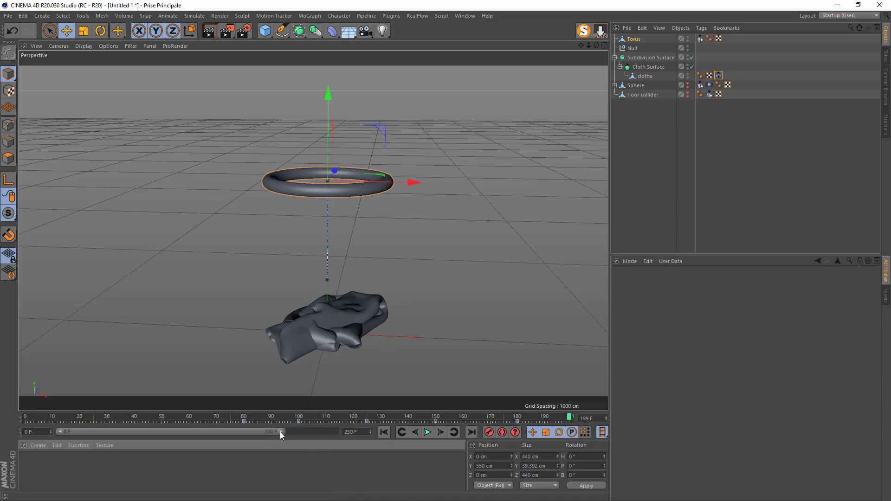
pyautogui.moveTo(280, 433); pyautogui.dragTo(355, 427)
pyautogui.click(700, 167)
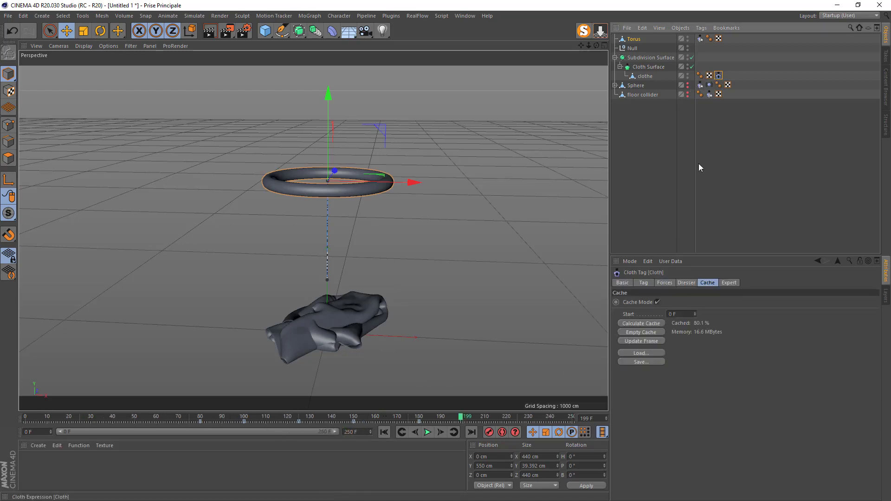
pyautogui.click(634, 333)
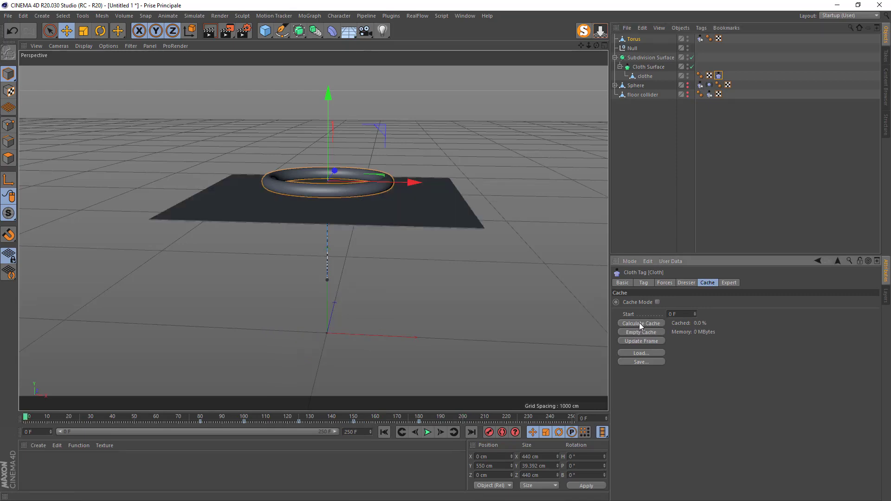
pyautogui.click(639, 322)
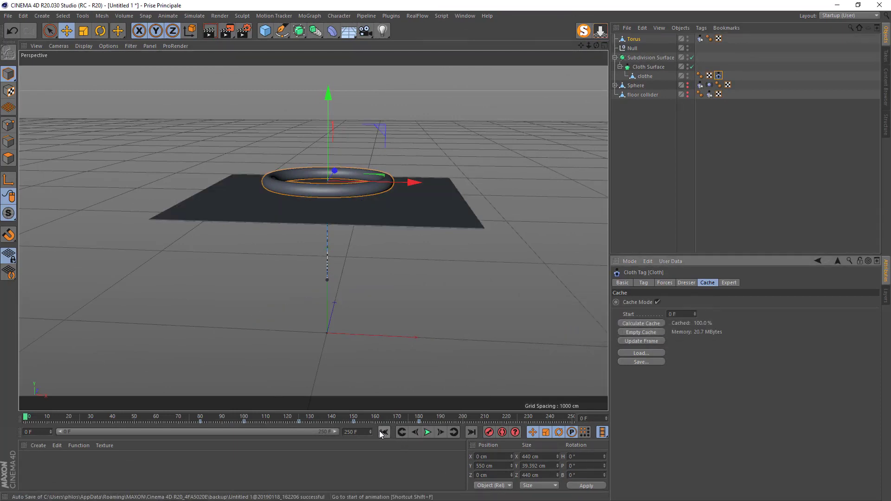
# Play back the 250-frame cloth simulation and review the settled cloth against the cloth tag's Stiffness setting
pyautogui.click(427, 433)
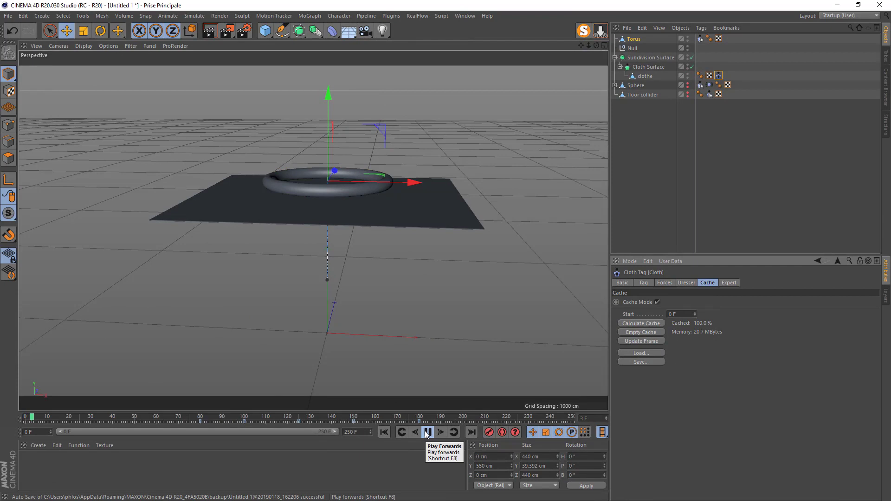
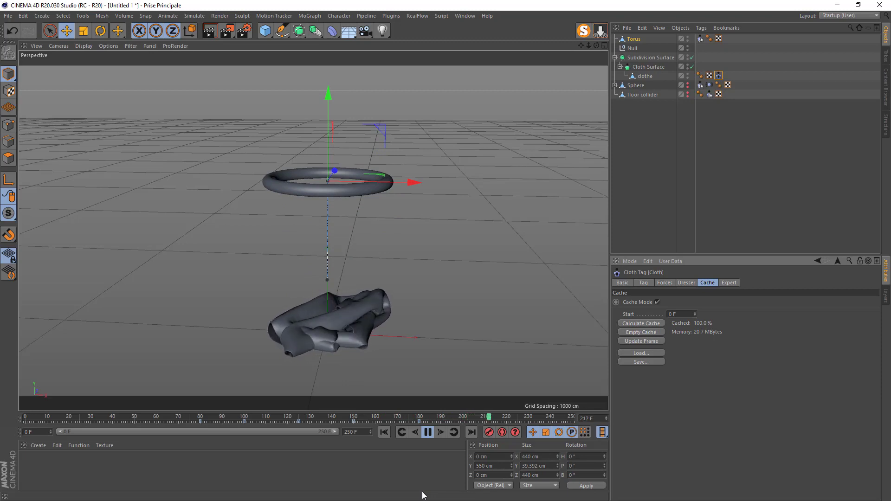
pyautogui.click(428, 432)
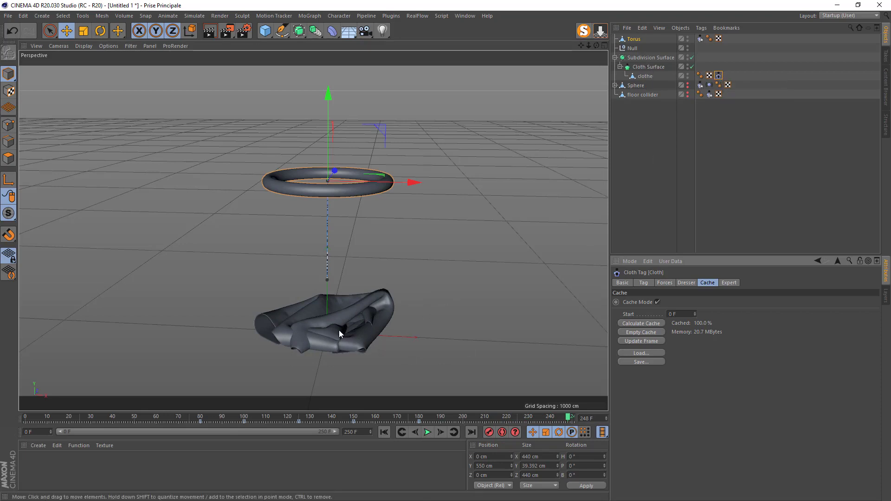
pyautogui.scroll(2, 339, 330)
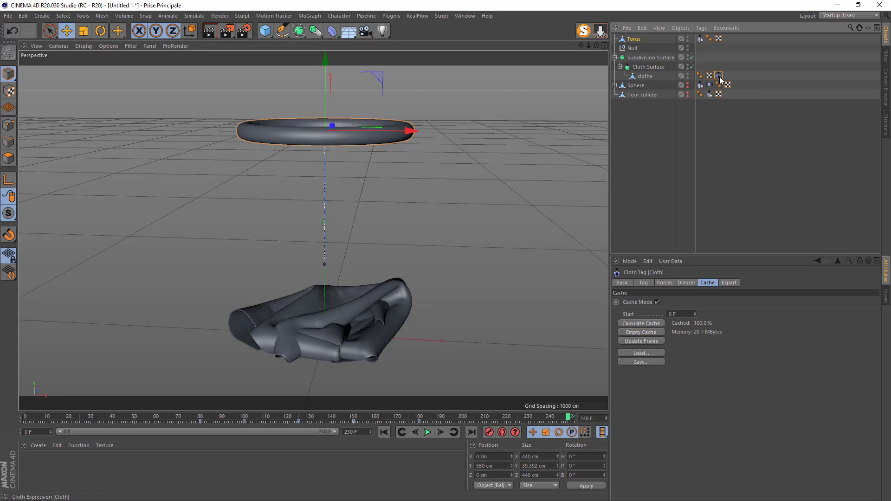
pyautogui.click(645, 283)
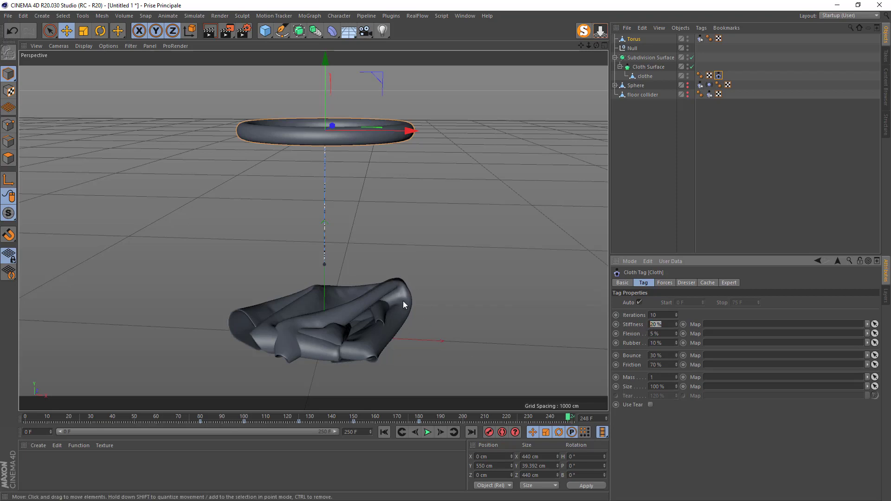
pyautogui.moveTo(597, 45); pyautogui.dragTo(574, 49)
pyautogui.moveTo(314, 231)
pyautogui.keyDown('alt'); pyautogui.mouseDown()
pyautogui.moveTo(335, 335)
pyautogui.moveTo(327, 357)
pyautogui.moveTo(314, 231)
pyautogui.mouseUp(); pyautogui.keyUp('alt')
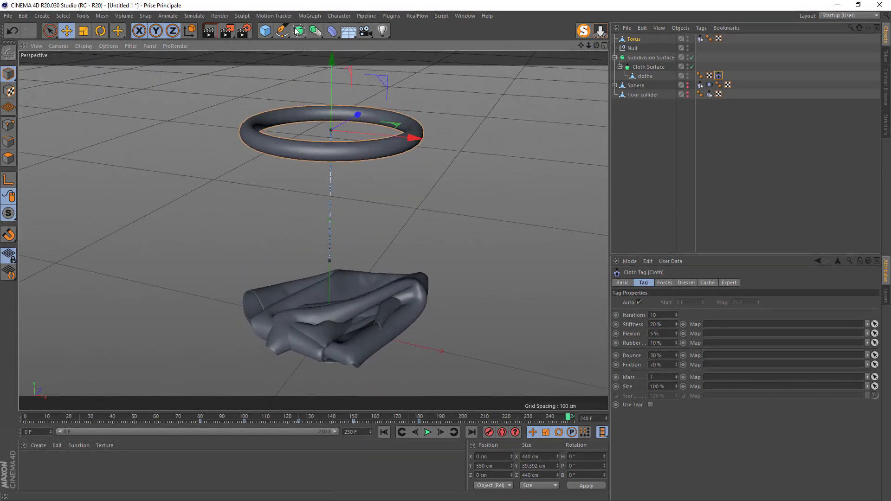
# Add a cube, scale it uniformly to about 4195 cm around the cloth setup, and drop its base to ground level
pyautogui.click(265, 31)
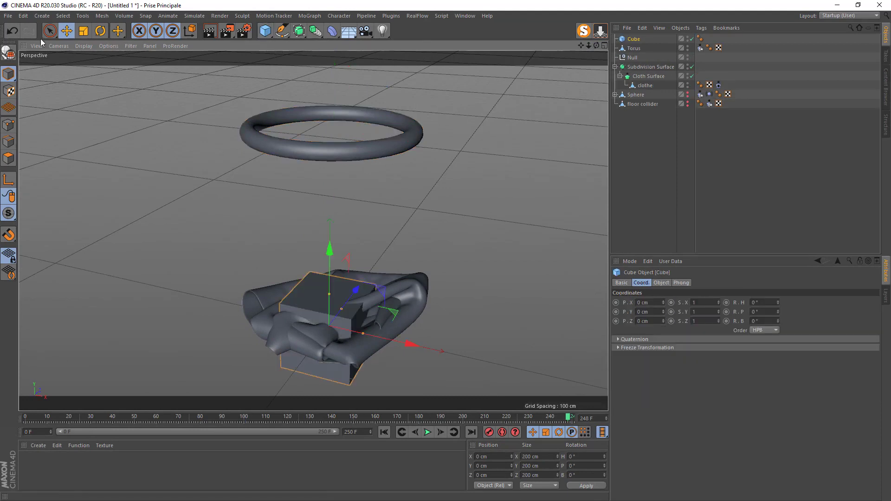
pyautogui.click(84, 31)
pyautogui.moveTo(291, 252); pyautogui.dragTo(427, 241)
pyautogui.moveTo(111, 197); pyautogui.dragTo(352, 197)
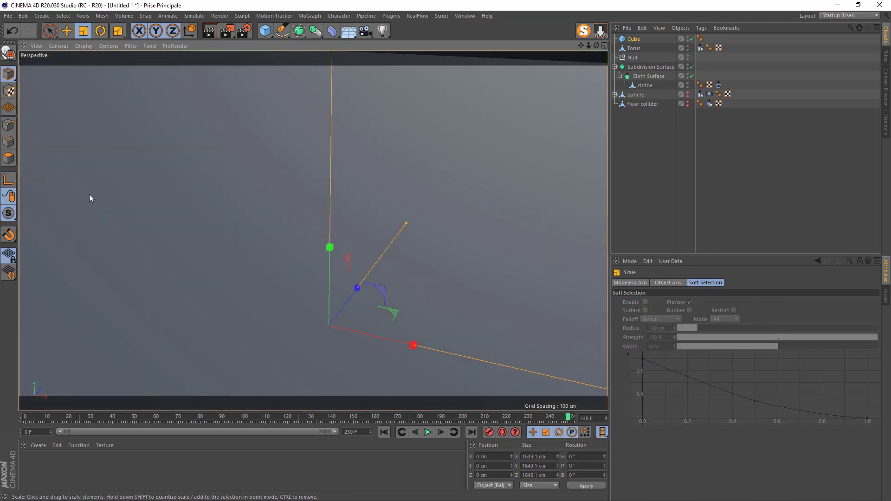
pyautogui.moveTo(400, 262); pyautogui.dragTo(551, 262)
pyautogui.scroll(-10, 169, 187)
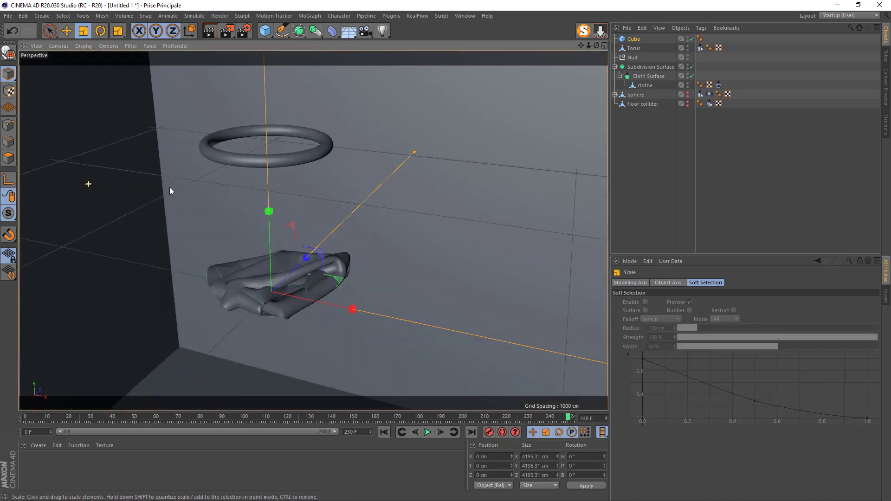
pyautogui.scroll(-5, 239, 201)
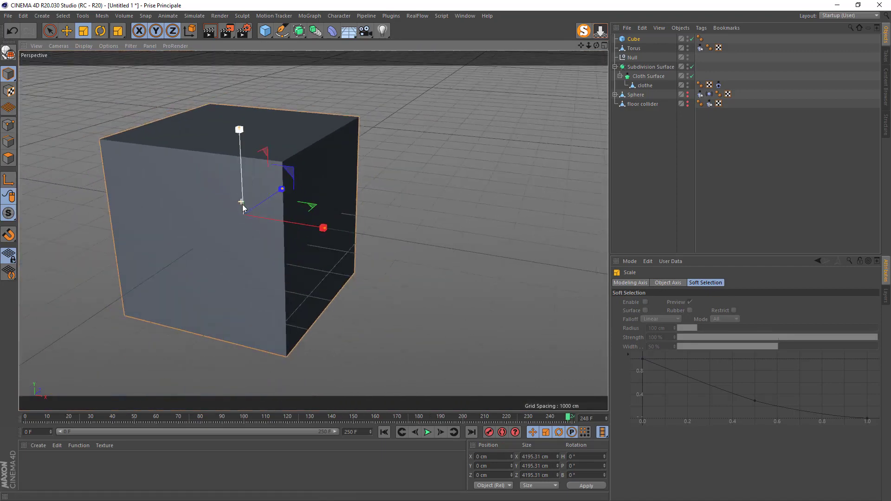
pyautogui.click(601, 32)
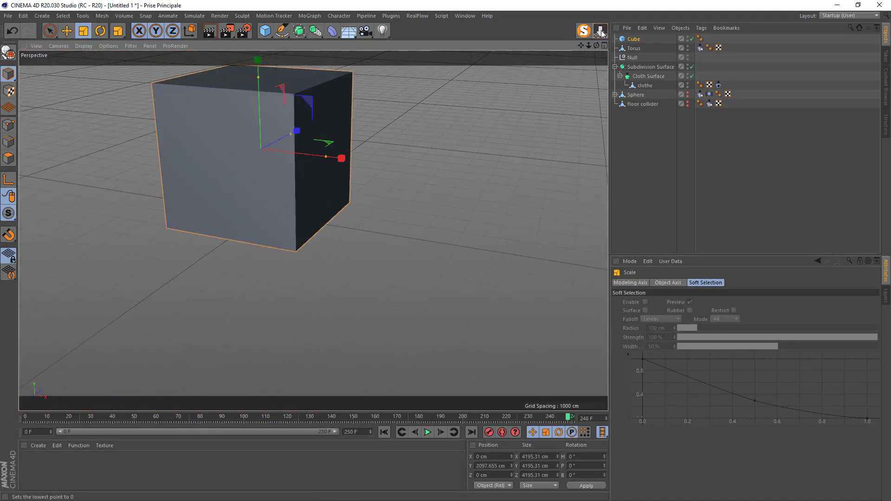
# Convert the cube into an editable polygon object and delete its front and top faces
pyautogui.moveTo(199, 167); pyautogui.dragTo(315, 231, button='middle')
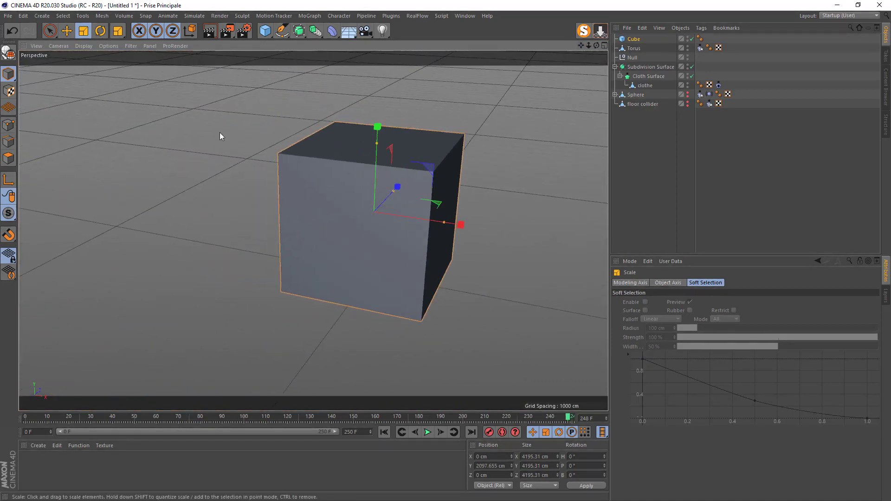
pyautogui.click(8, 52)
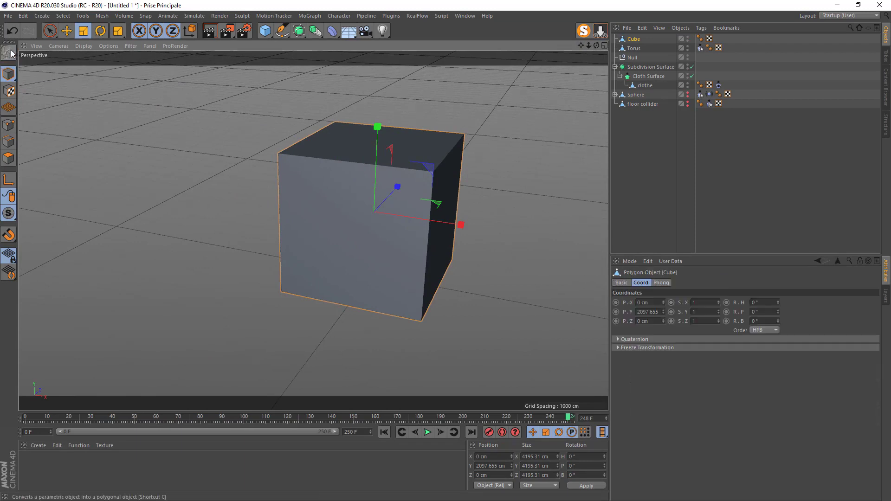
pyautogui.click(50, 31)
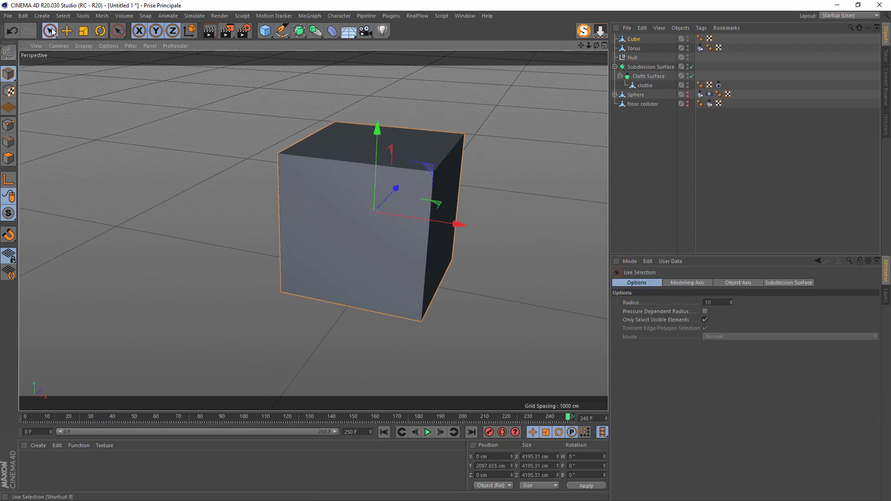
pyautogui.click(9, 159)
pyautogui.click(342, 223)
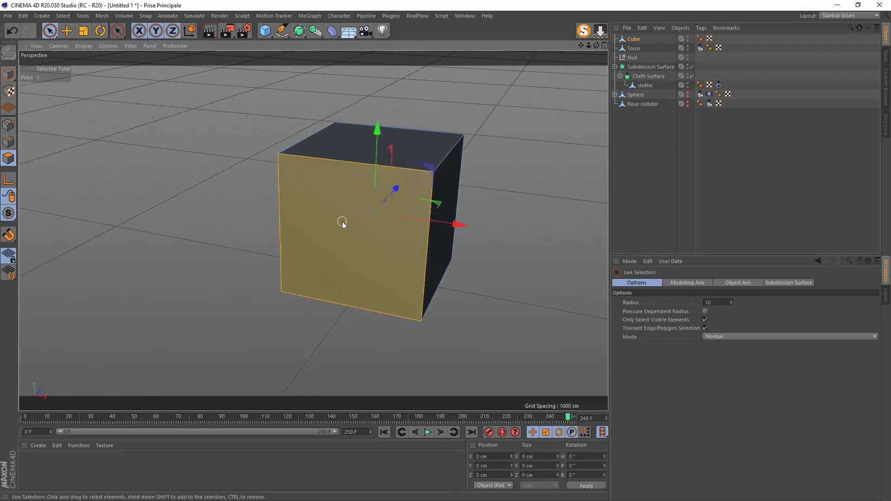
pyautogui.keyDown('shift'); pyautogui.click(326, 153); pyautogui.keyUp('shift')
pyautogui.press('Delete')
# Delete the cube's two side faces so only the floor and back wall remain
pyautogui.click(297, 198)
pyautogui.press('Delete')
pyautogui.click(431, 230)
pyautogui.press('Delete')
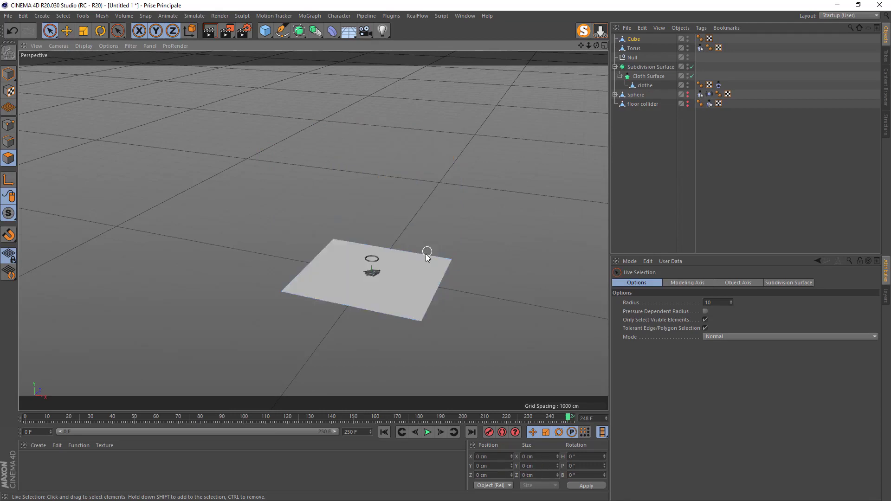
pyautogui.hotkey('ctrl', 'z')
pyautogui.click(437, 257)
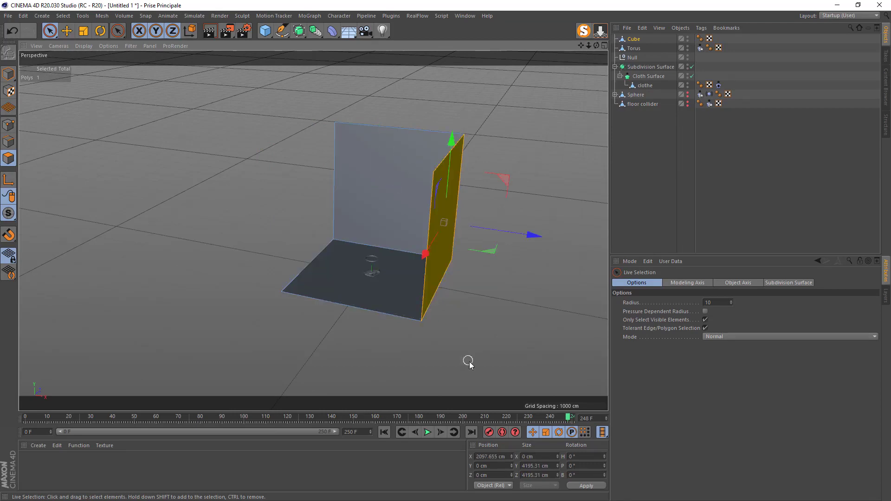
pyautogui.press('Delete')
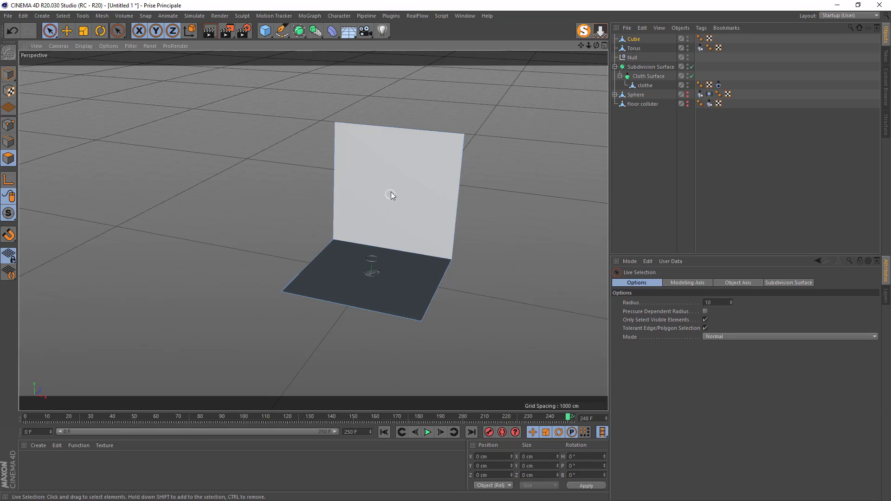
# Select the back wall and floor polygons and reverse their normals
pyautogui.click(419, 210)
pyautogui.keyDown('shift'); pyautogui.click(415, 288); pyautogui.keyUp('shift')
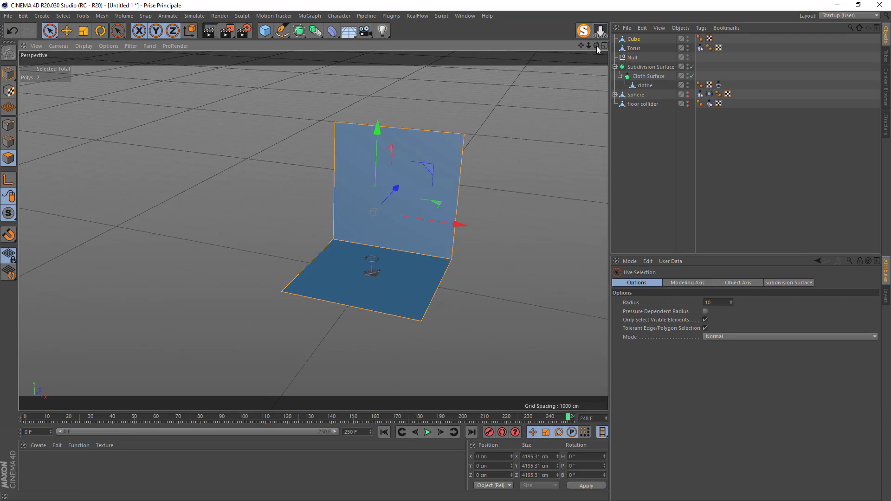
pyautogui.moveTo(598, 46); pyautogui.dragTo(313, 230)
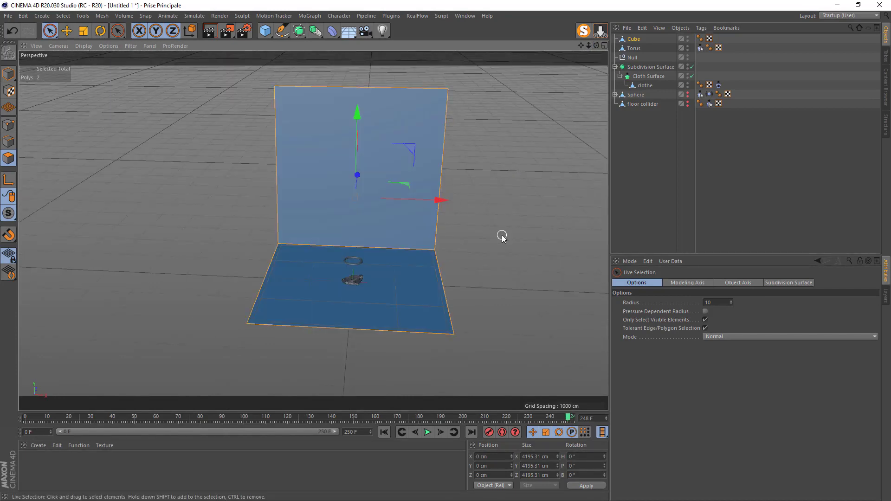
pyautogui.rightClick(502, 236)
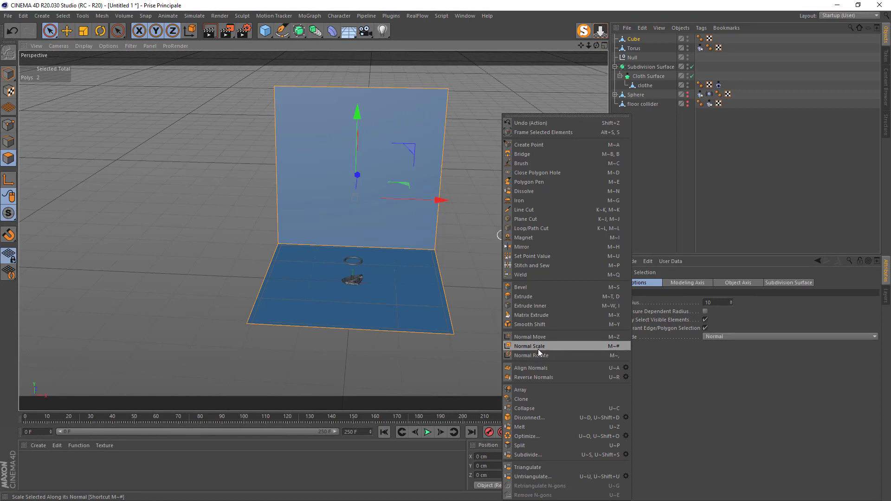
pyautogui.click(531, 377)
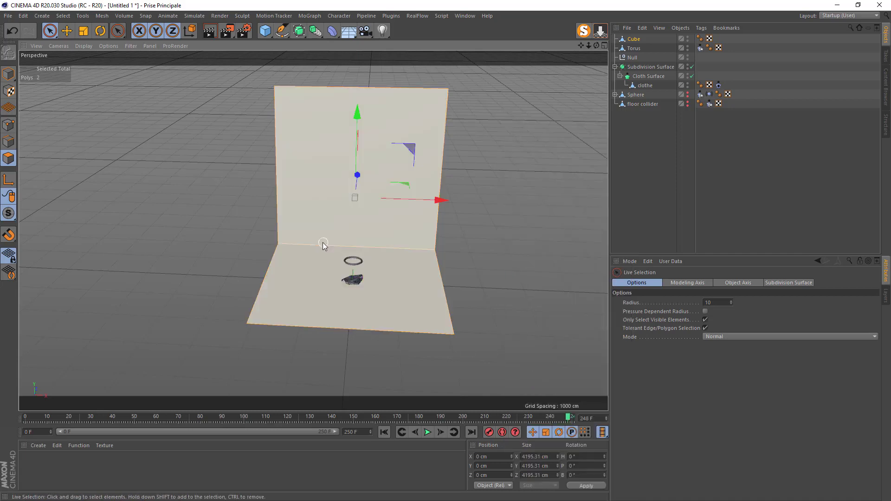
# Return to frame 0 and add a camera from a low frontal view of the ring and cloth
pyautogui.scroll(5, 325, 243)
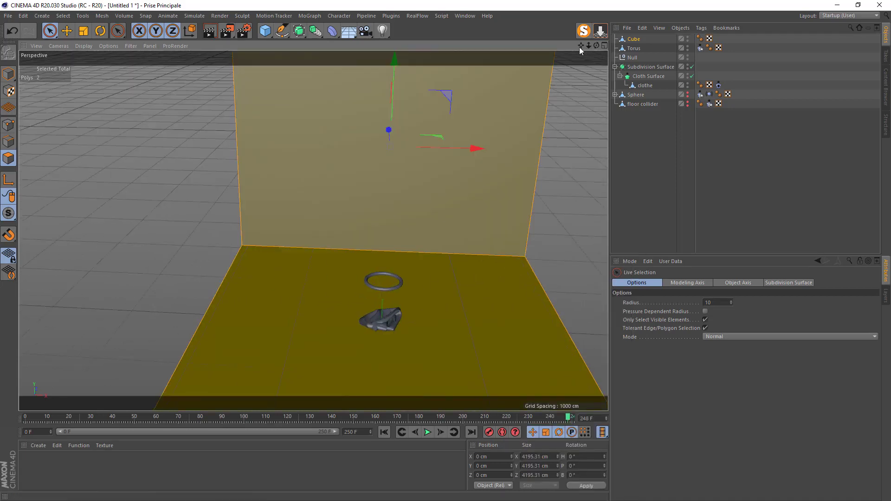
pyautogui.moveTo(580, 45); pyautogui.dragTo(527, 1)
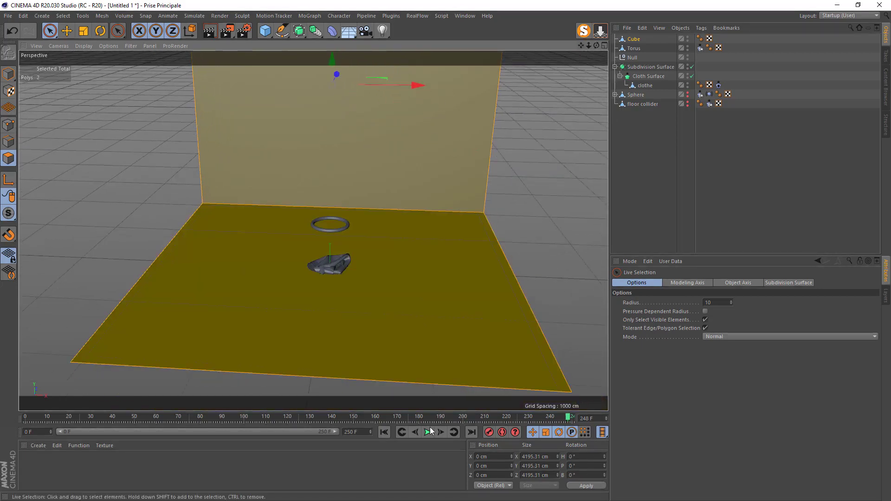
pyautogui.click(383, 433)
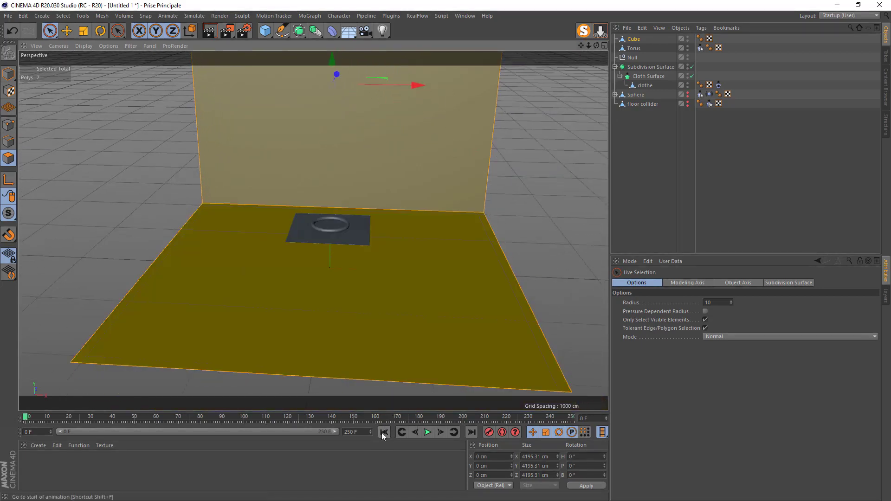
pyautogui.moveTo(596, 45); pyautogui.dragTo(557, 95)
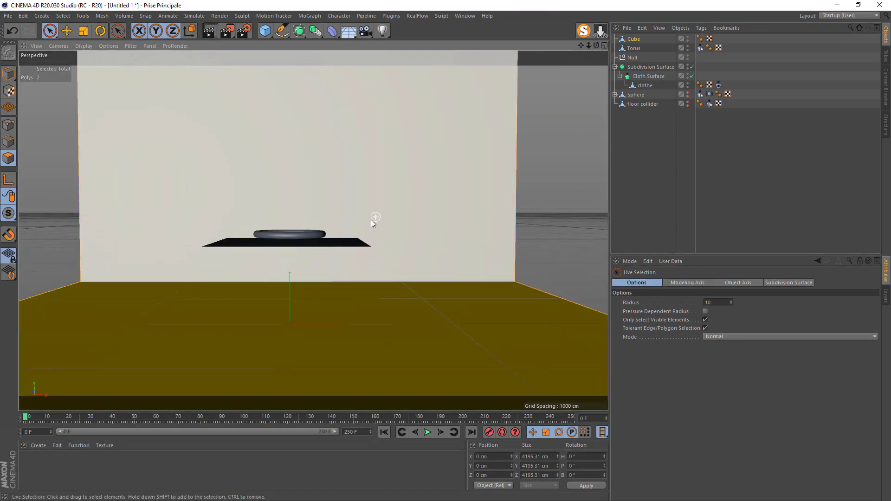
pyautogui.scroll(5, 277, 249)
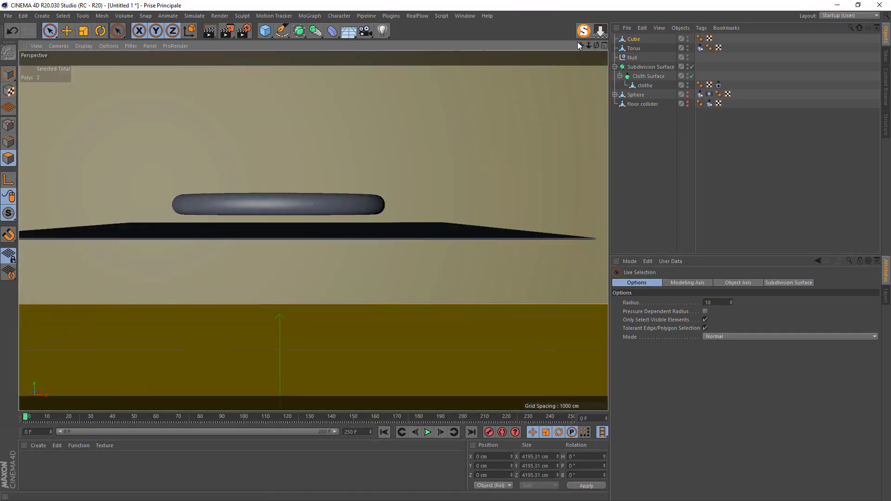
pyautogui.moveTo(578, 42); pyautogui.dragTo(571, 50)
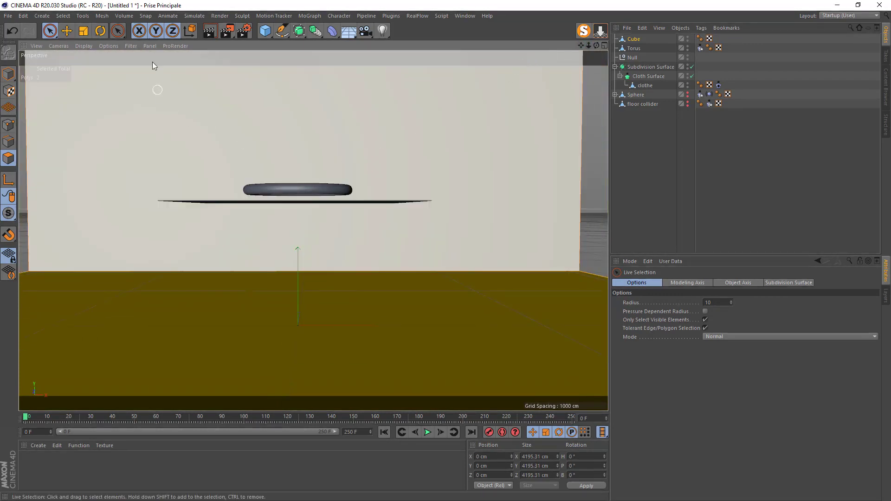
pyautogui.click(365, 30)
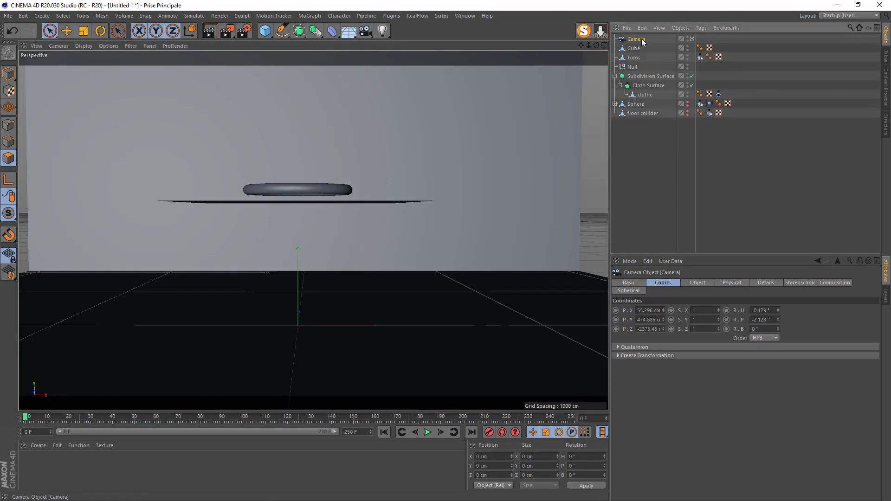
# Set the camera's heading to 0°, its pitch to -10° and its Y position to 600 cm
pyautogui.rightClick(778, 311)
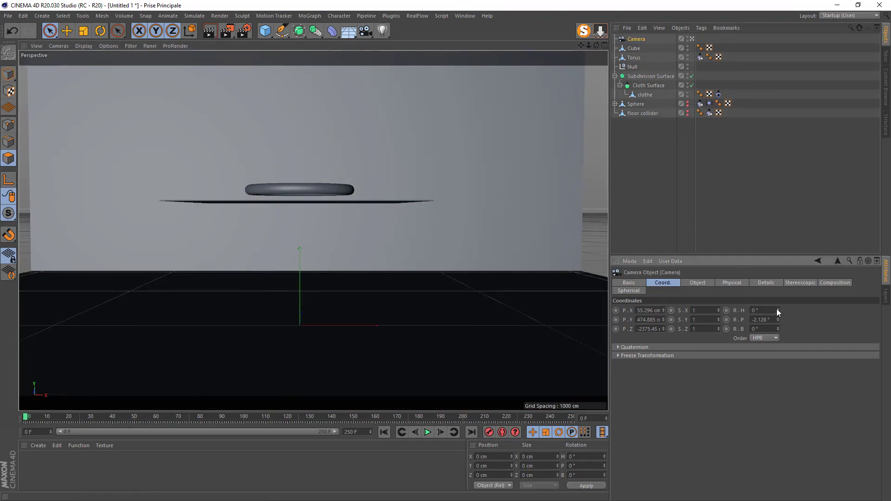
pyautogui.press('BackSpace')
pyautogui.write('-10')
pyautogui.press('Return')
pyautogui.click(640, 320)
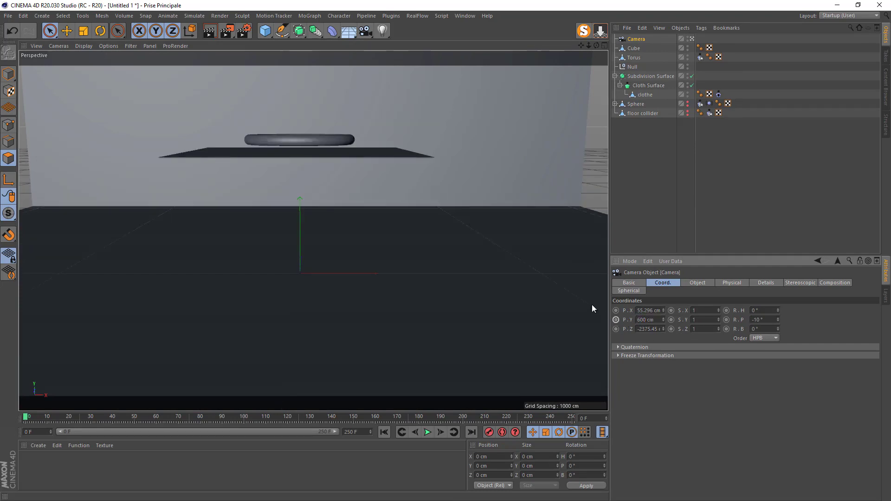
# Play the simulation to frame 41 and move the camera in closer to the draped cloth
pyautogui.scroll(3, 313, 231)
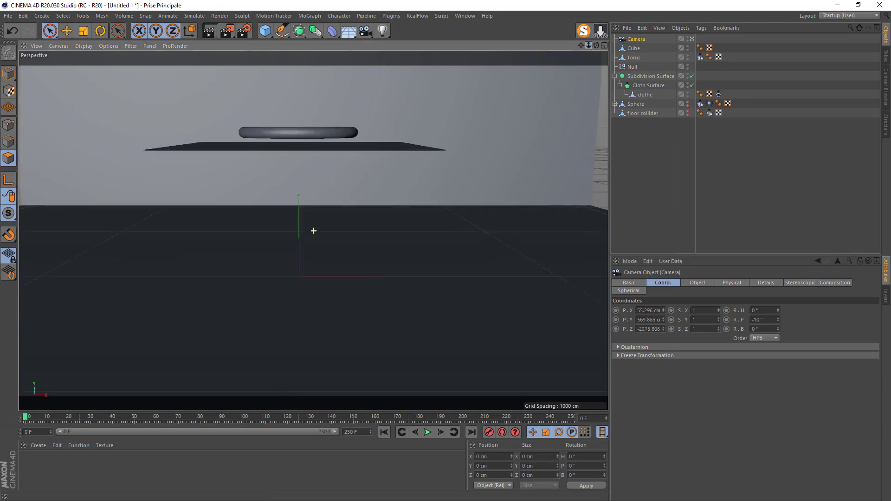
pyautogui.scroll(1, 313, 230)
pyautogui.click(427, 432)
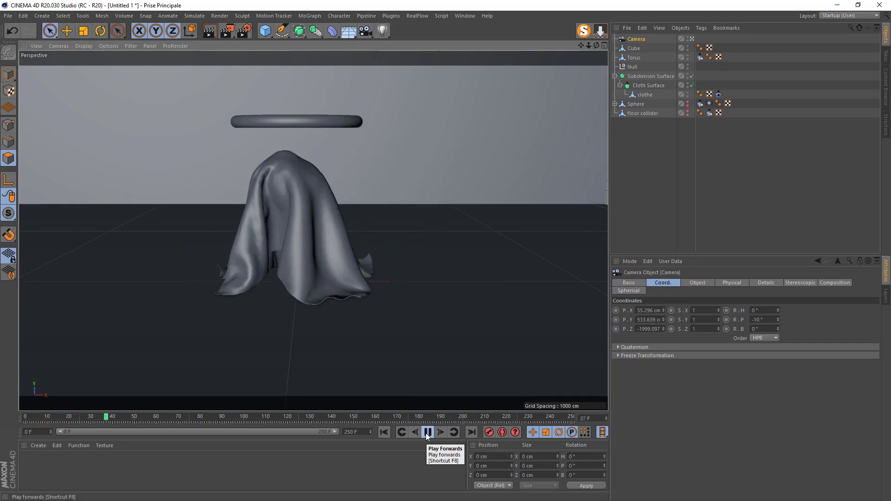
pyautogui.click(428, 432)
pyautogui.moveTo(588, 46); pyautogui.dragTo(659, 45)
# Set the render output size to 720 x 720 pixels
pyautogui.click(244, 31)
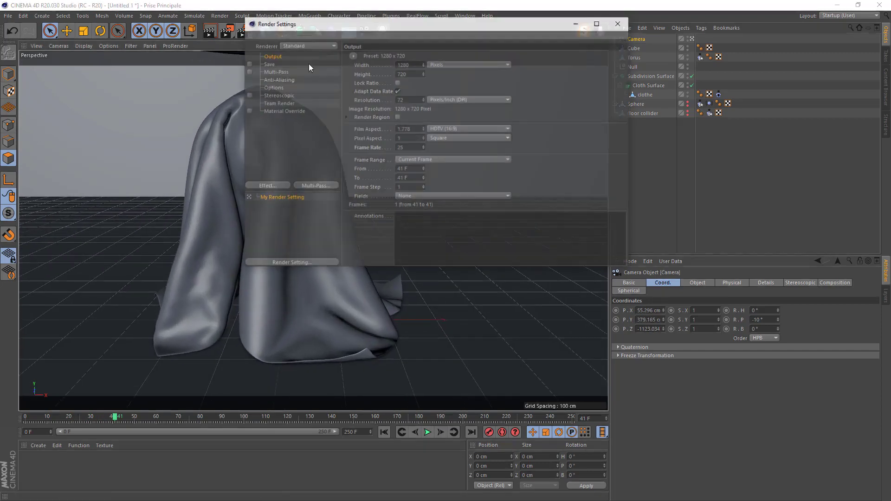
pyautogui.write('720')
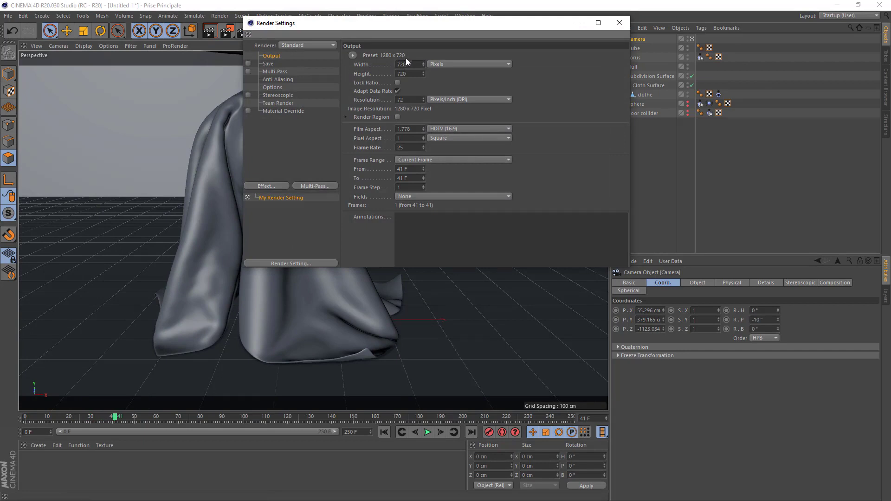
pyautogui.press('Tab')
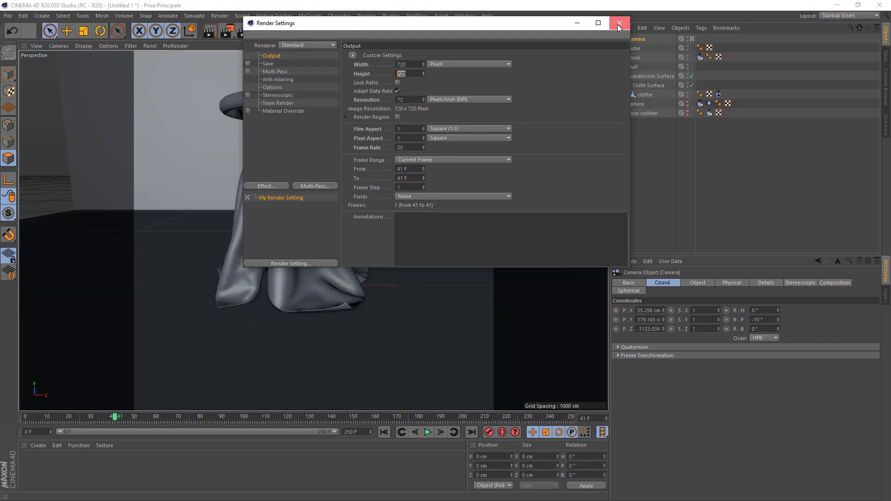
pyautogui.click(619, 23)
# Move the camera closer so the cloth fills the square frame, and set its X position to 0 cm
pyautogui.moveTo(588, 46); pyautogui.dragTo(314, 231)
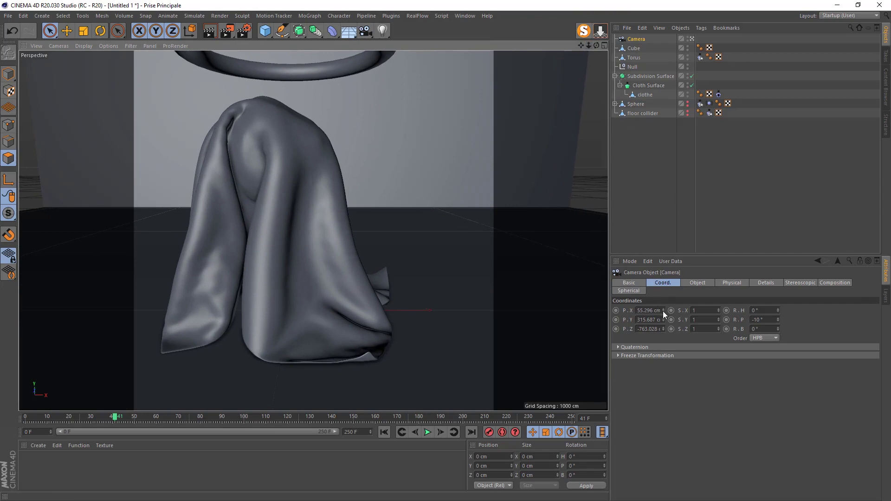
pyautogui.doubleClick(643, 310)
pyautogui.write('0')
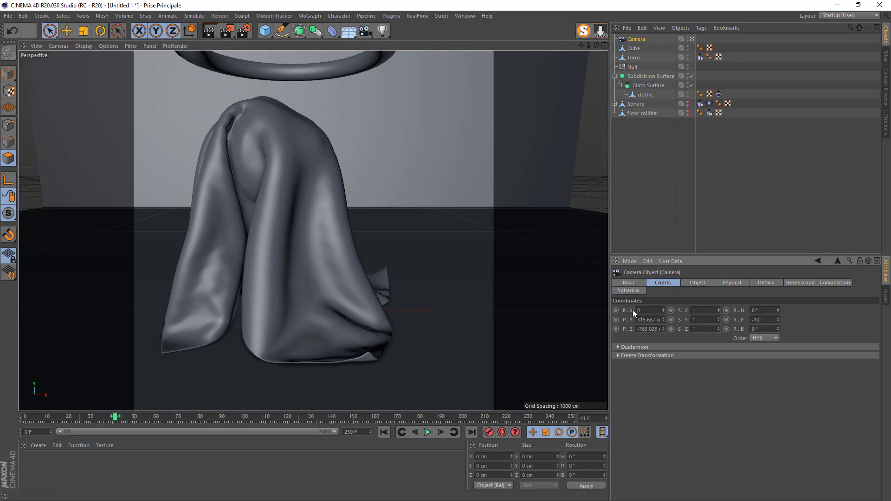
pyautogui.press('Return')
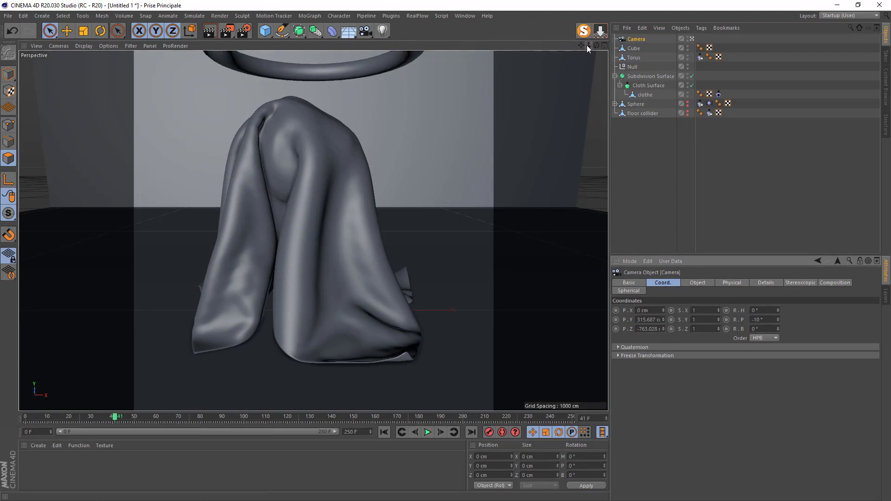
# Try a camera Y position of 450 cm with the pitch at -20° and at -25°
pyautogui.doubleClick(646, 319)
pyautogui.write('450')
pyautogui.press('Return')
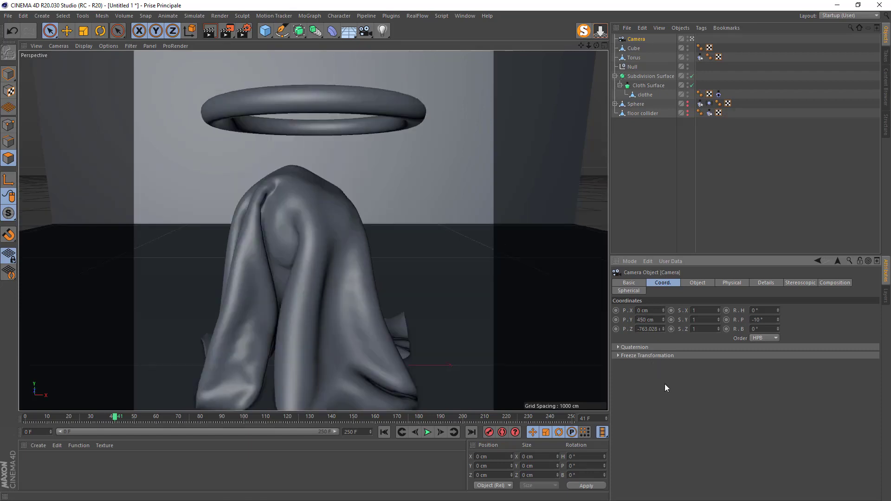
pyautogui.write('-20')
pyautogui.press('Return')
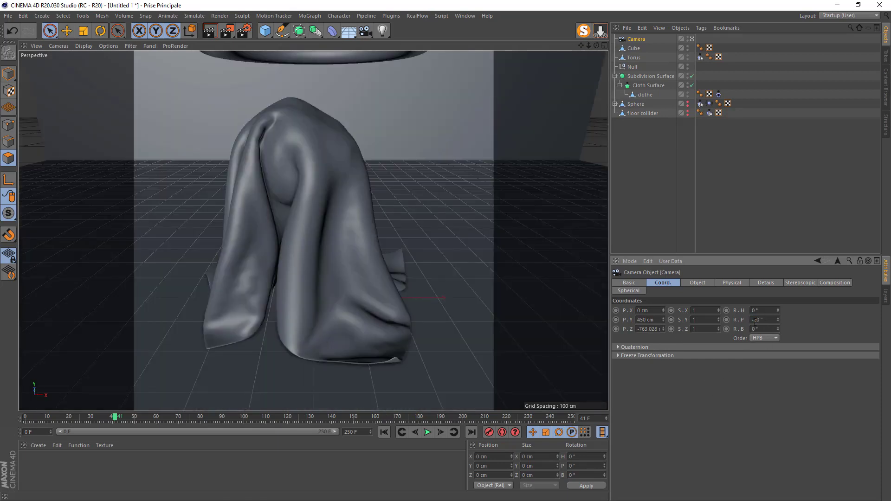
pyautogui.write('5')
pyautogui.press('Return')
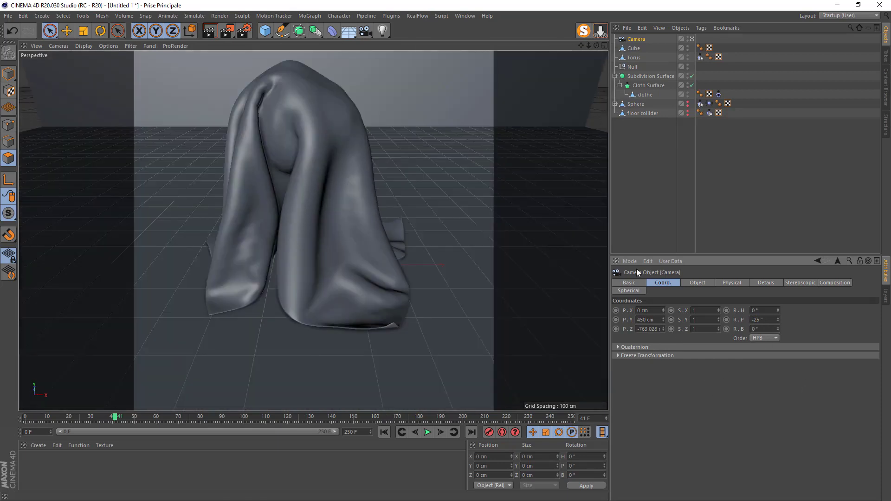
# Set the camera's Y position to 550 cm and its pitch to -35°, and reframe it closer to the cloth
pyautogui.moveTo(654, 320); pyautogui.dragTo(583, 326)
pyautogui.write('550')
pyautogui.press('Return')
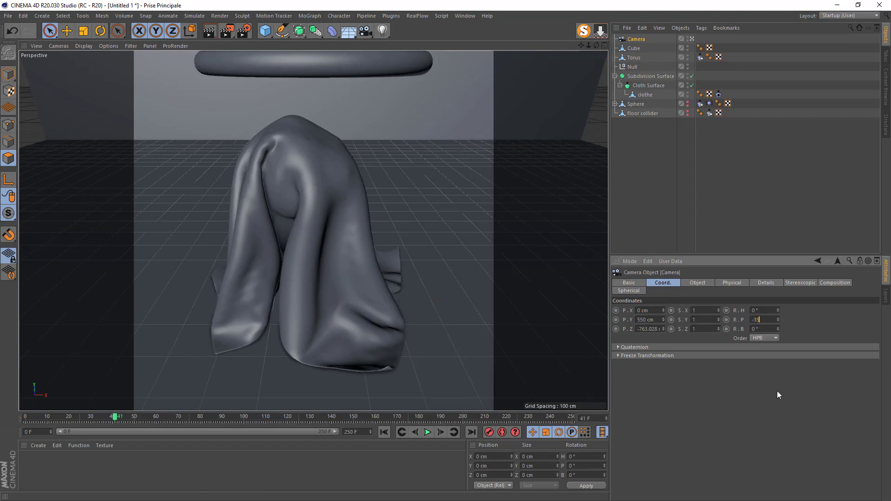
pyautogui.write('-35')
pyautogui.press('Return')
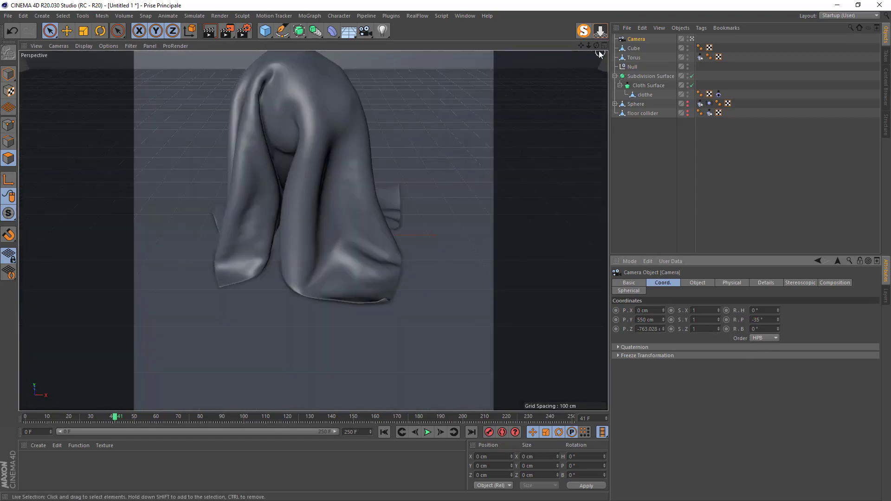
pyautogui.moveTo(588, 45); pyautogui.dragTo(314, 231)
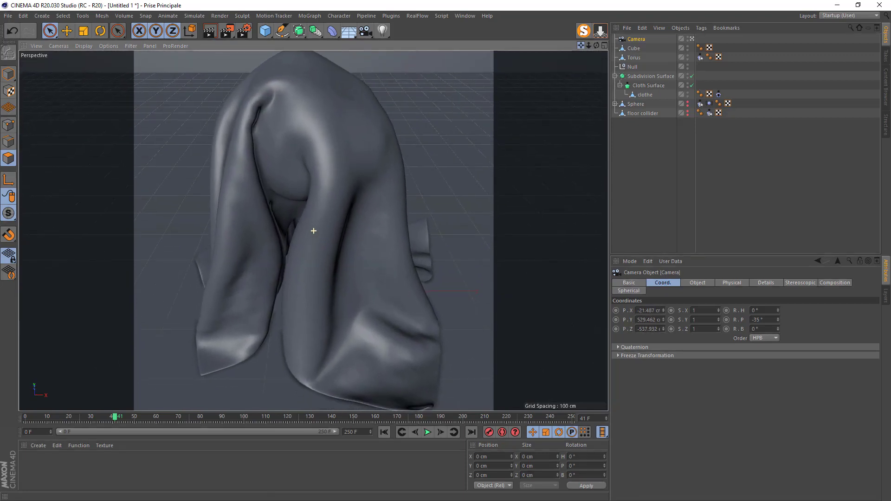
pyautogui.moveTo(588, 46)
pyautogui.mouseDown()
pyautogui.moveTo(312, 232)
pyautogui.moveTo(589, 51)
pyautogui.mouseUp()
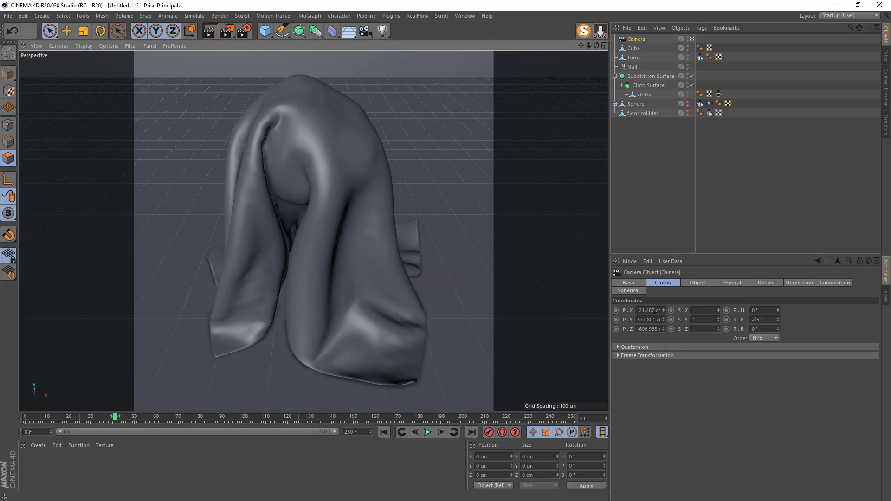
# Reset the camera's X position to 0 cm
pyautogui.rightClick(663, 309)
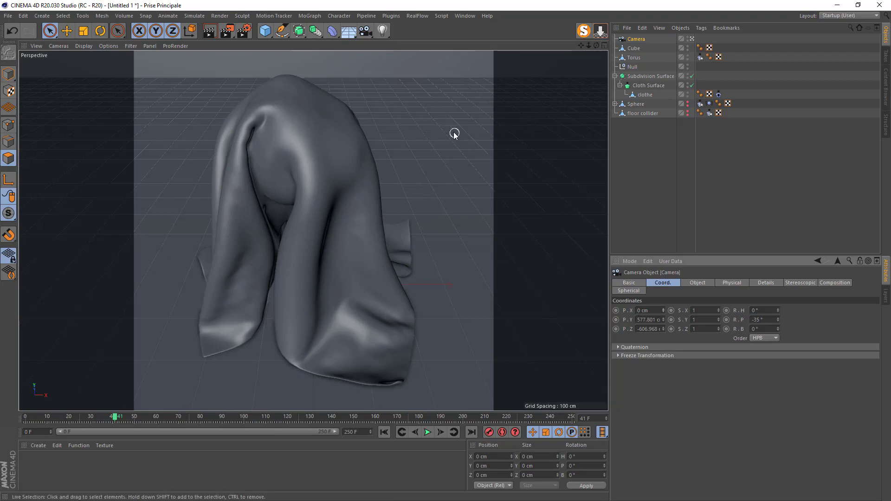
pyautogui.click(634, 48)
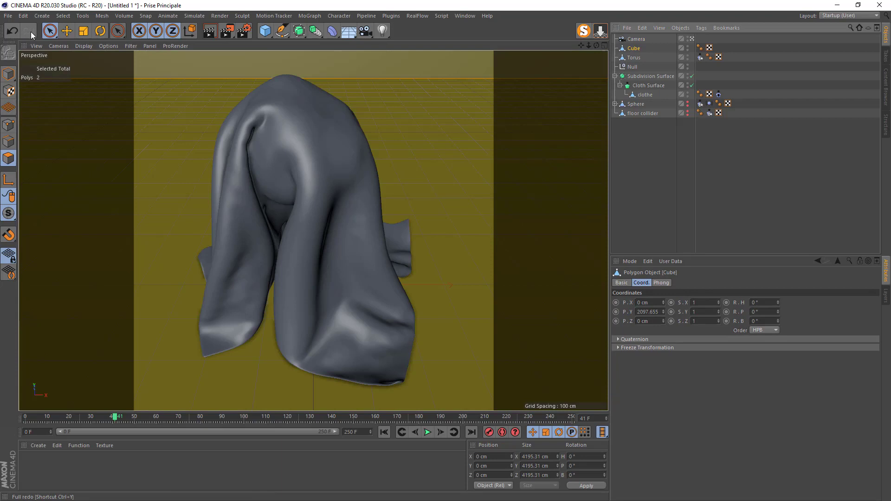
pyautogui.click(86, 31)
pyautogui.moveTo(434, 151)
pyautogui.mouseDown()
pyautogui.moveTo(366, 153)
pyautogui.moveTo(890, 183)
pyautogui.moveTo(437, 151)
pyautogui.mouseUp()
pyautogui.hotkey('ctrl', 'z')
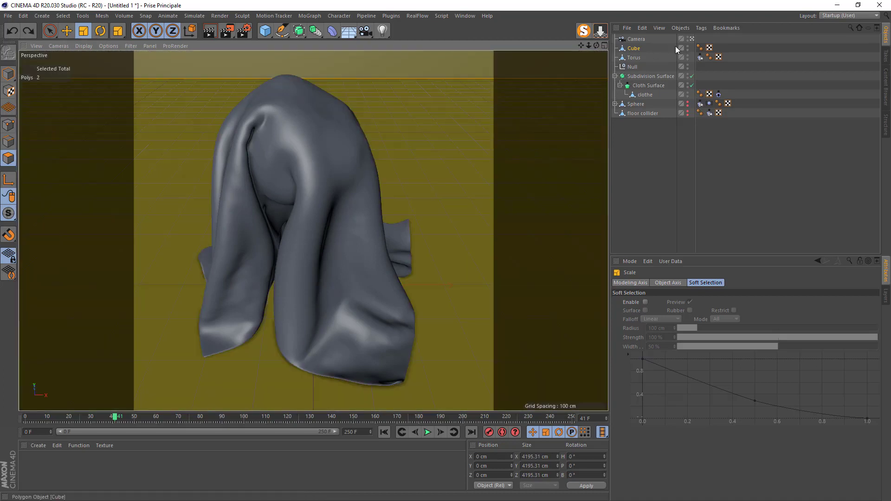
# Add a Protection tag to the camera to lock its position, scale and rotation
pyautogui.rightClick(640, 40)
pyautogui.moveTo(682, 44)
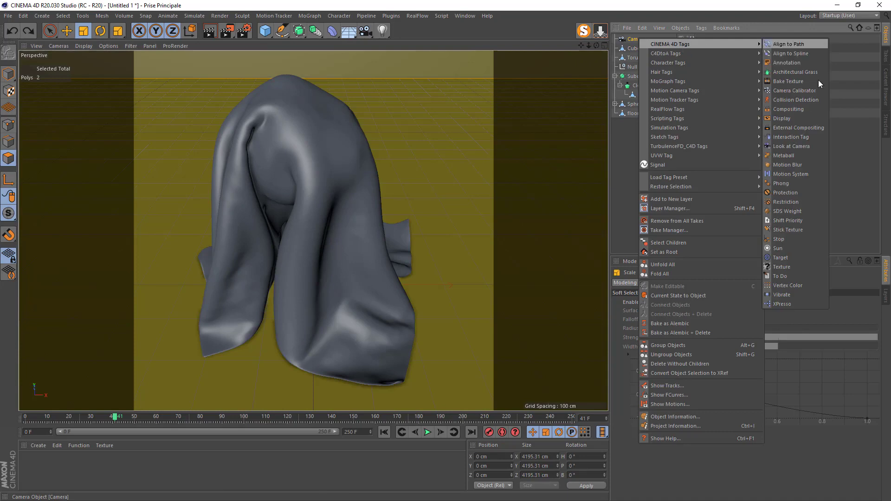
pyautogui.click(807, 192)
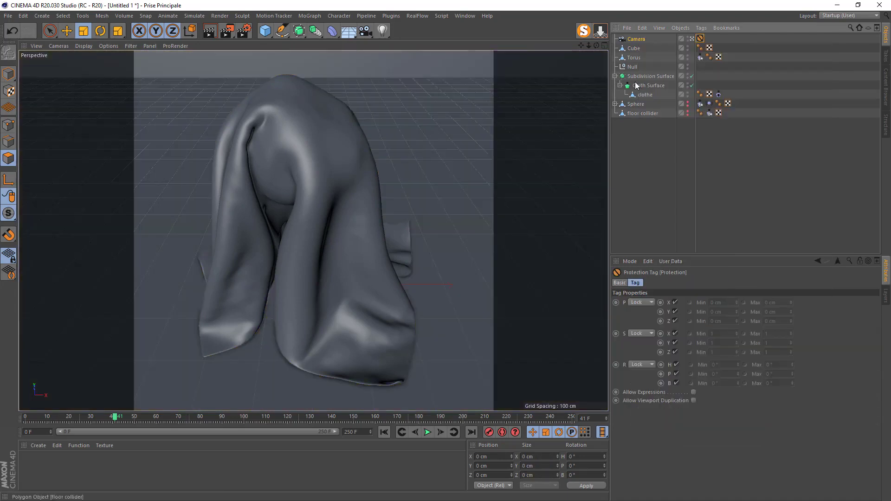
# Leave the camera view and move the backdrop floor's front edge toward the wall, leaving the floor about 2825 cm deep
pyautogui.click(692, 39)
pyautogui.scroll(-8, 399, 185)
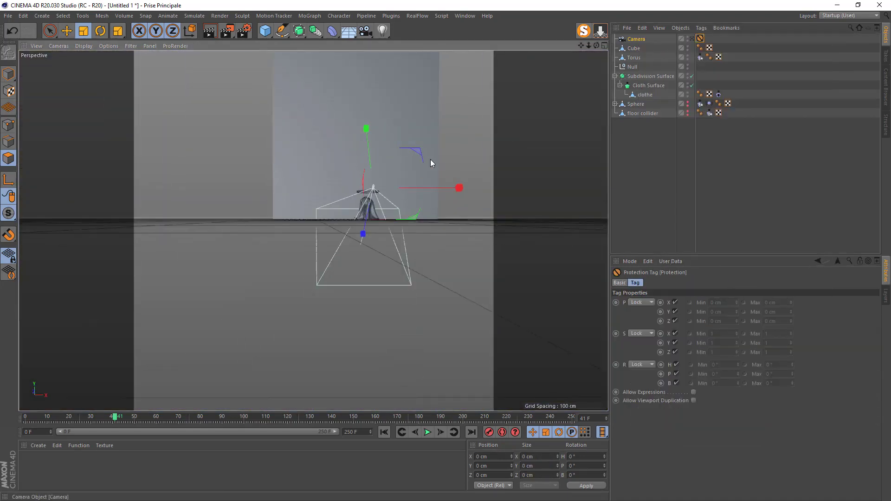
pyautogui.moveTo(596, 46); pyautogui.dragTo(469, 152)
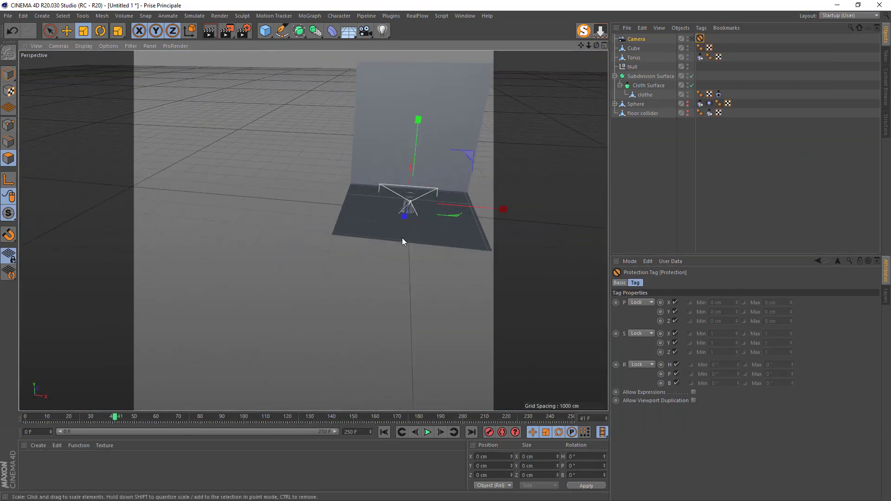
pyautogui.click(8, 142)
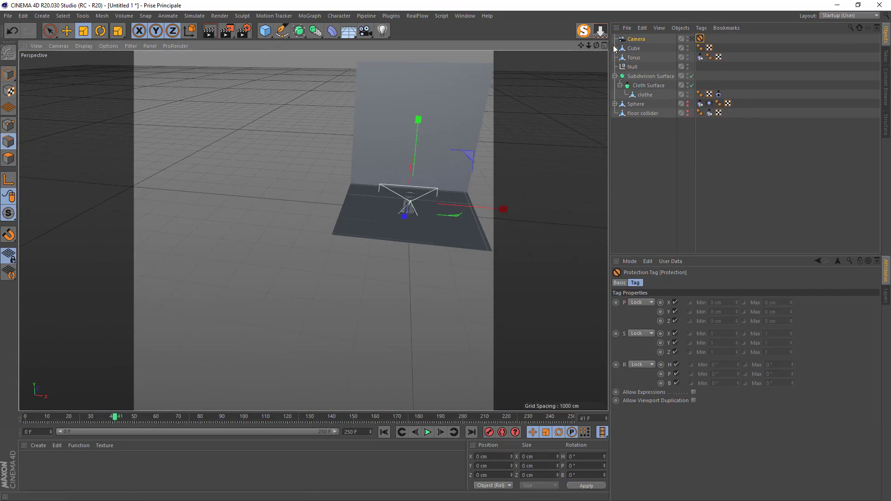
pyautogui.click(635, 48)
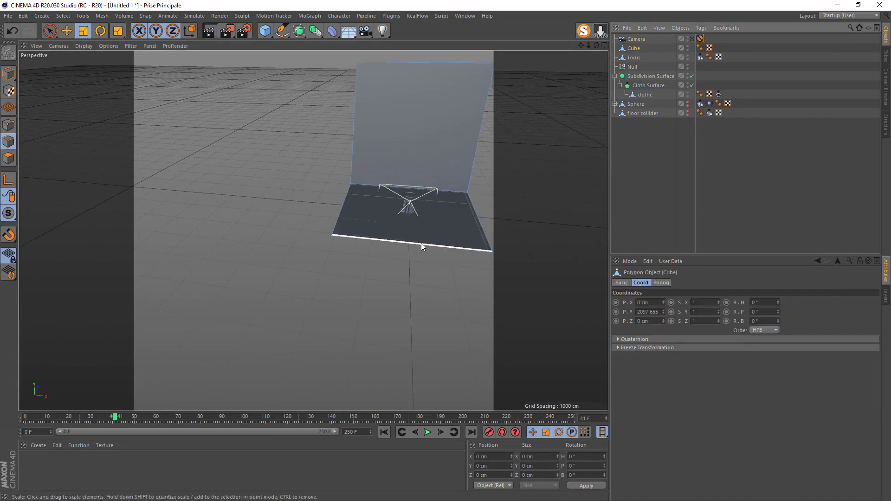
pyautogui.click(419, 243)
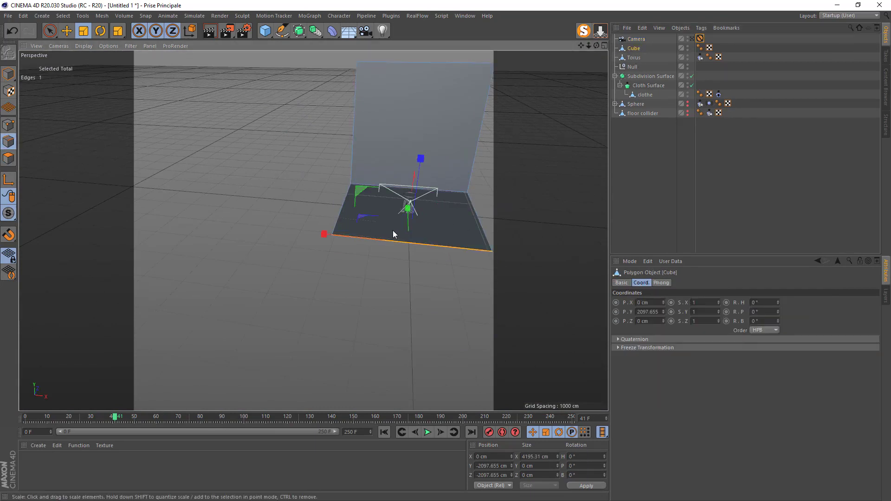
pyautogui.click(72, 33)
pyautogui.moveTo(405, 214); pyautogui.dragTo(400, 200)
# Lower the backdrop wall's upper edge so the wall is about 1517 cm tall
pyautogui.moveTo(597, 46); pyautogui.dragTo(591, 51)
pyautogui.scroll(7, 356, 145)
pyautogui.scroll(-9, 340, 151)
pyautogui.click(307, 66)
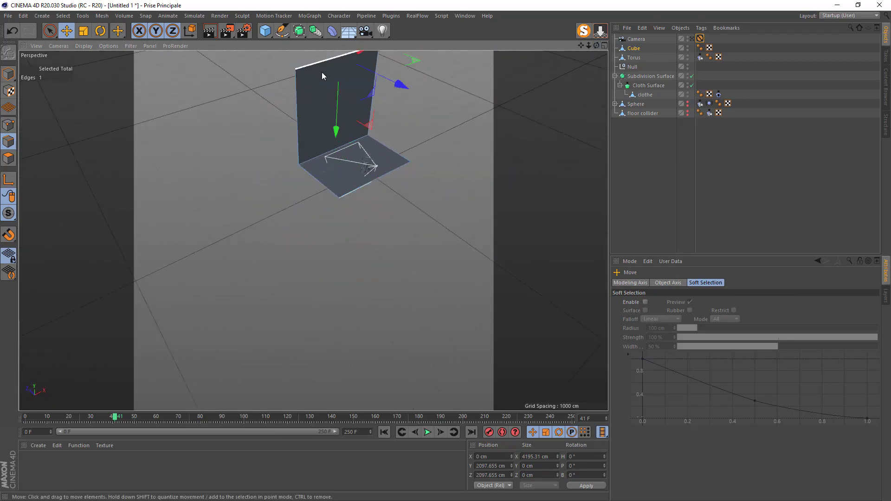
pyautogui.moveTo(338, 110); pyautogui.dragTo(334, 164)
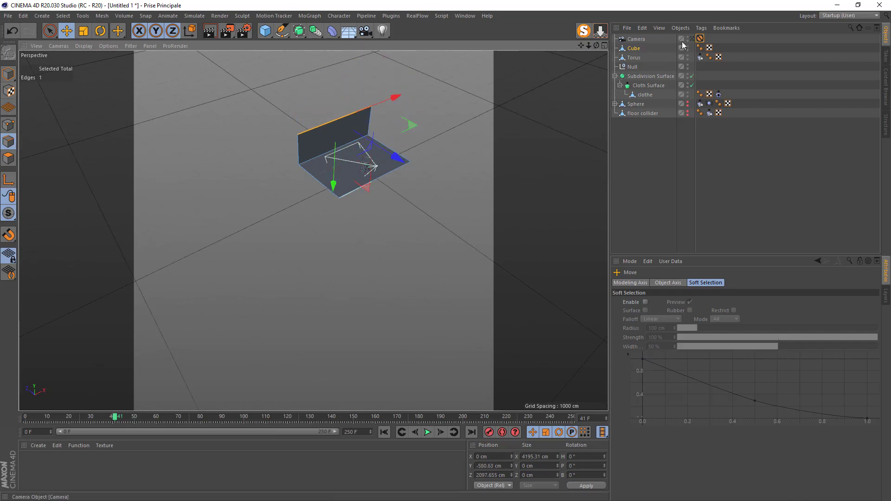
# Move the whole backdrop along Z to about -1506 cm, bringing the wall closer behind the cloth, and check it through the camera
pyautogui.scroll(6, 300, 153)
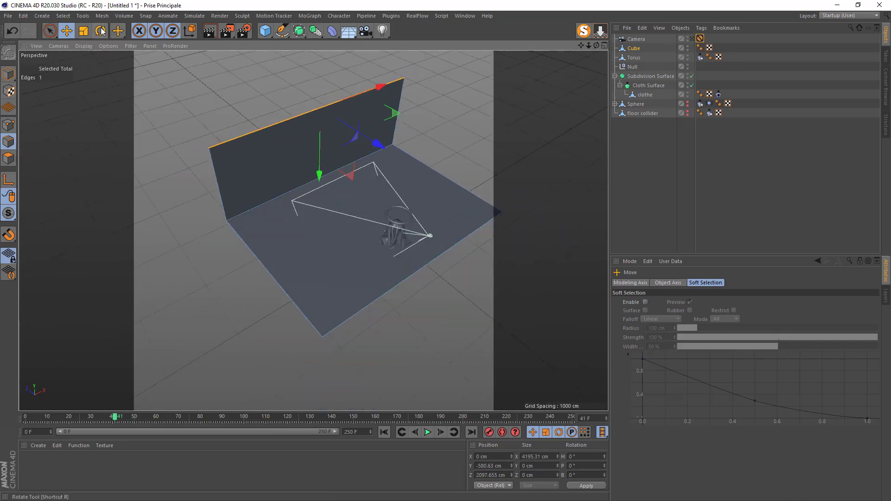
pyautogui.click(8, 75)
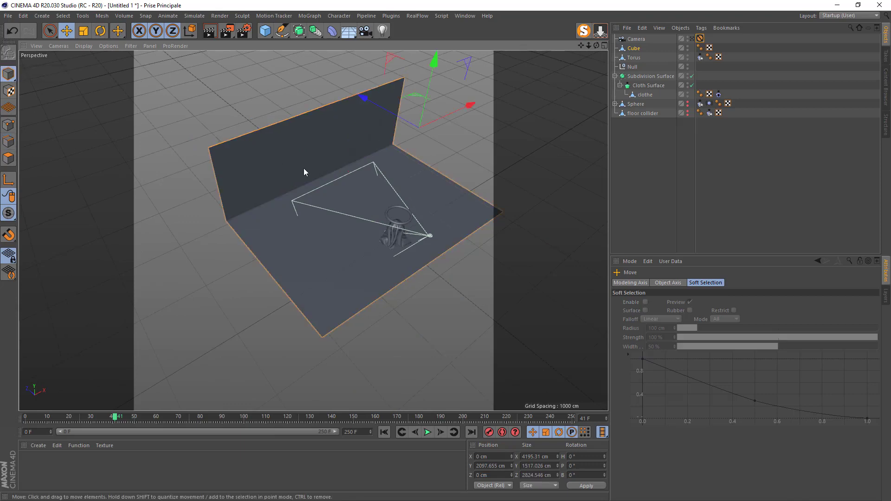
pyautogui.moveTo(373, 106); pyautogui.dragTo(419, 148)
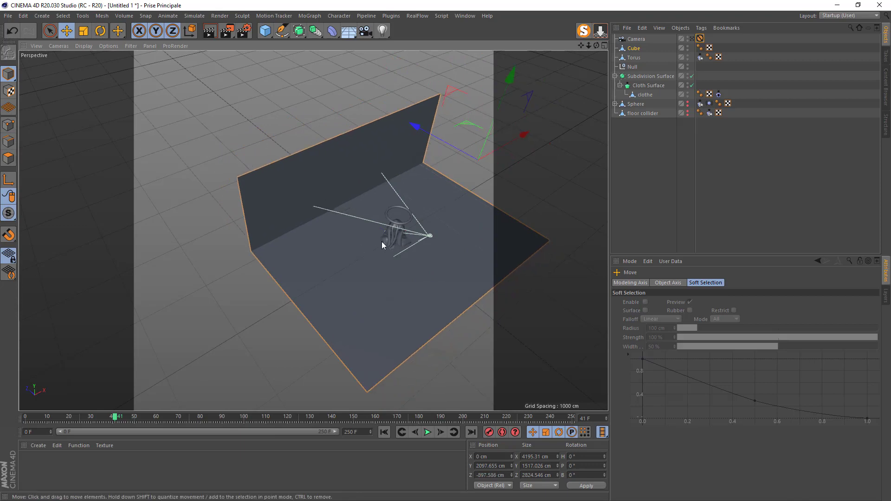
pyautogui.click(692, 39)
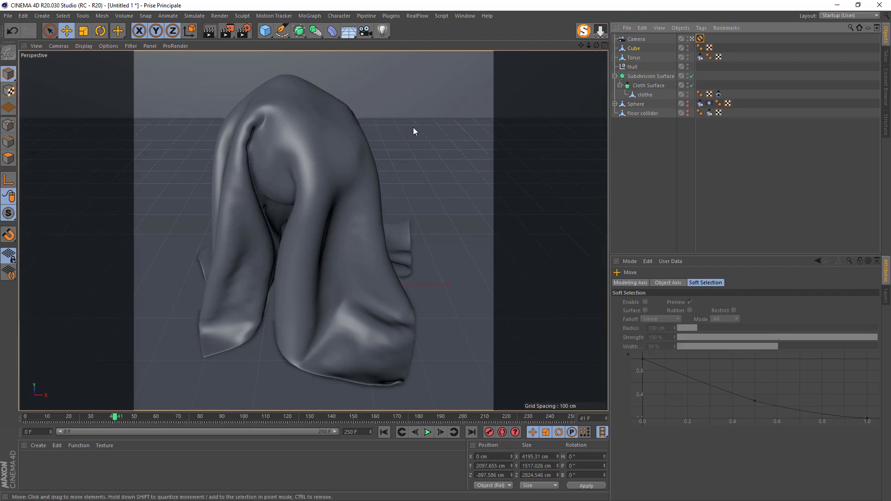
pyautogui.click(692, 39)
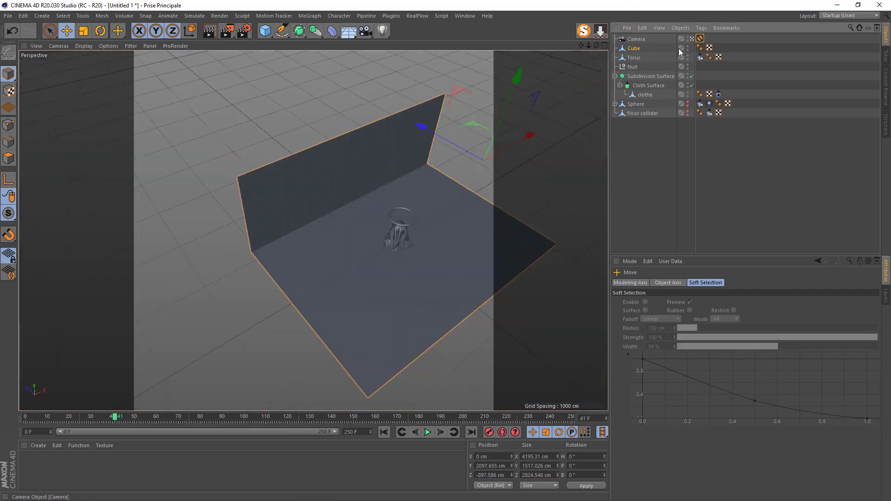
pyautogui.moveTo(425, 138); pyautogui.dragTo(497, 140)
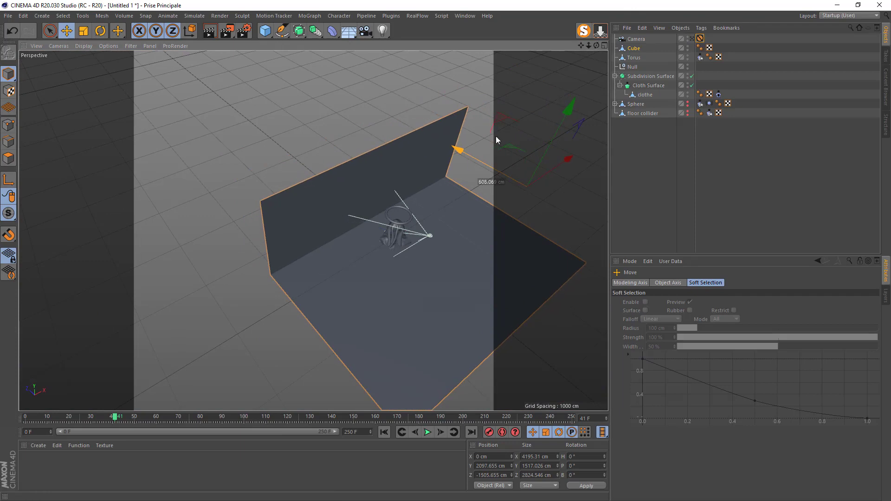
pyautogui.click(694, 39)
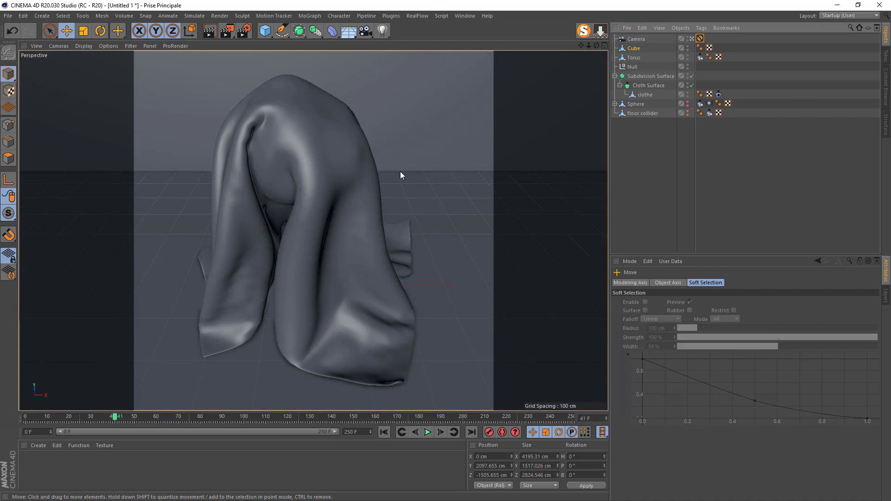
# Bevel the edge where the backdrop's floor meets the wall, using 10 subdivisions
pyautogui.click(10, 142)
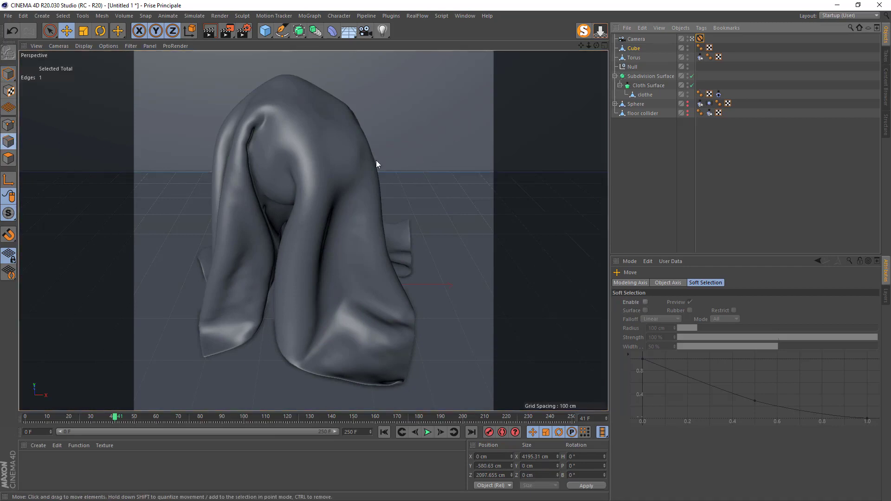
pyautogui.click(385, 172)
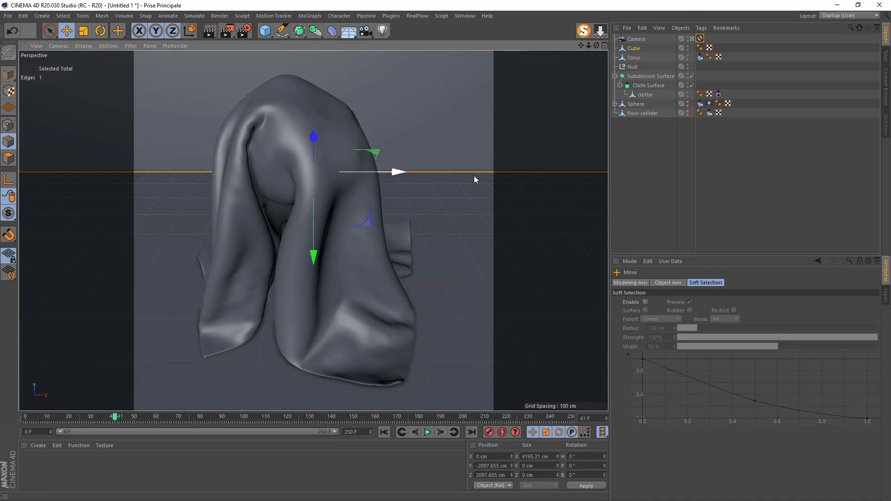
pyautogui.rightClick(461, 201)
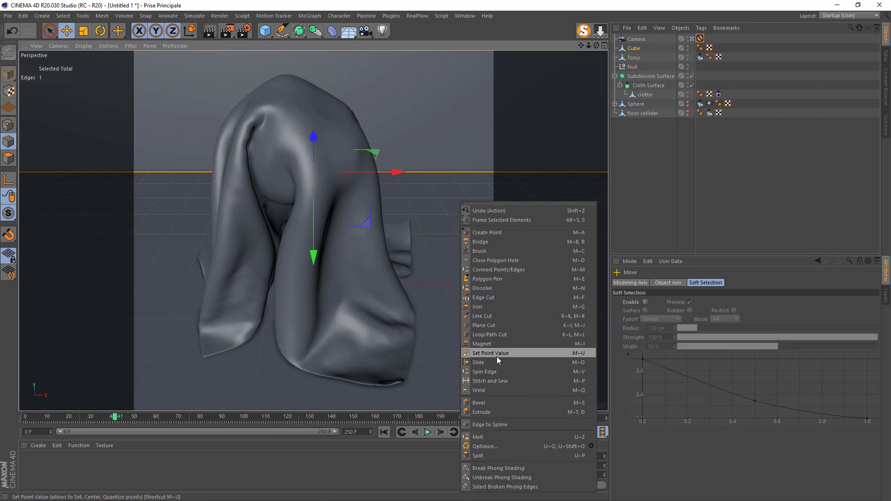
pyautogui.click(494, 403)
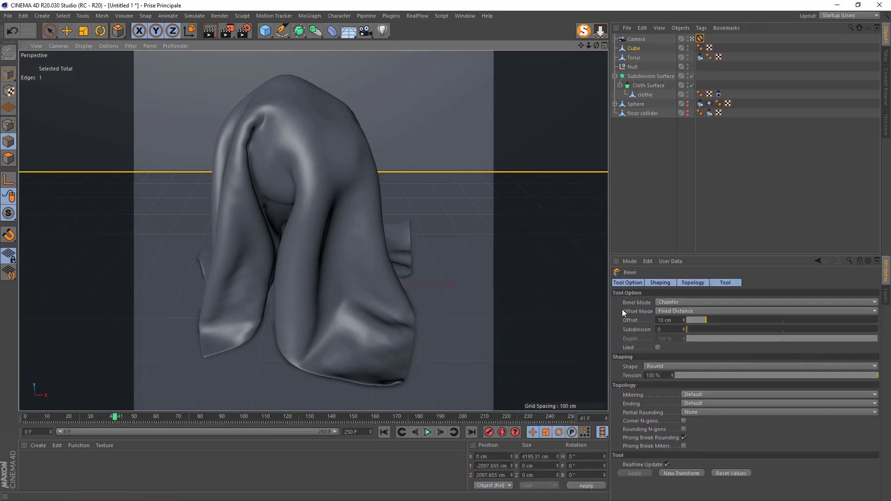
pyautogui.doubleClick(668, 330)
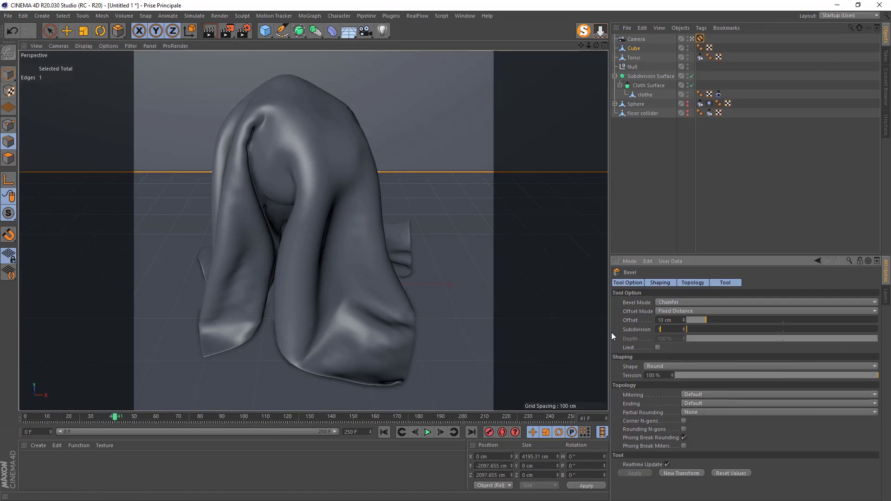
pyautogui.write('10')
pyautogui.press('Return')
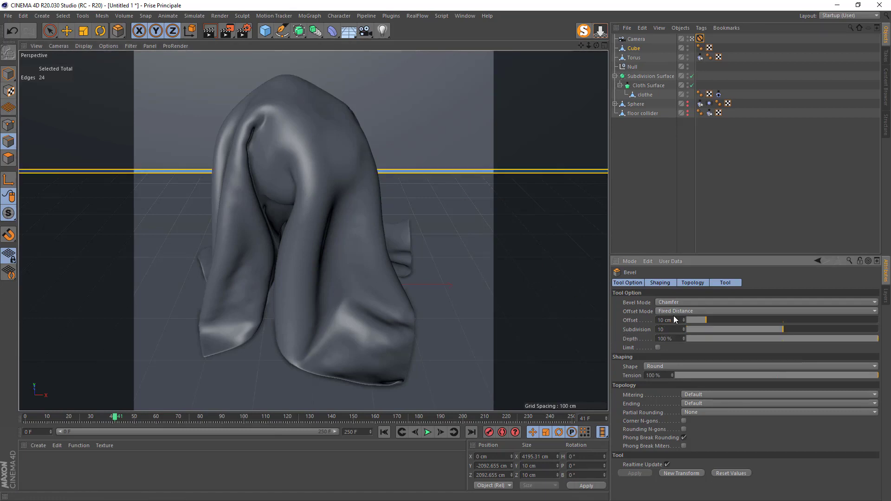
# Try a 100 cm bevel offset with a test render of the view, and set the offset to 200 cm
pyautogui.moveTo(704, 320); pyautogui.dragTo(880, 320)
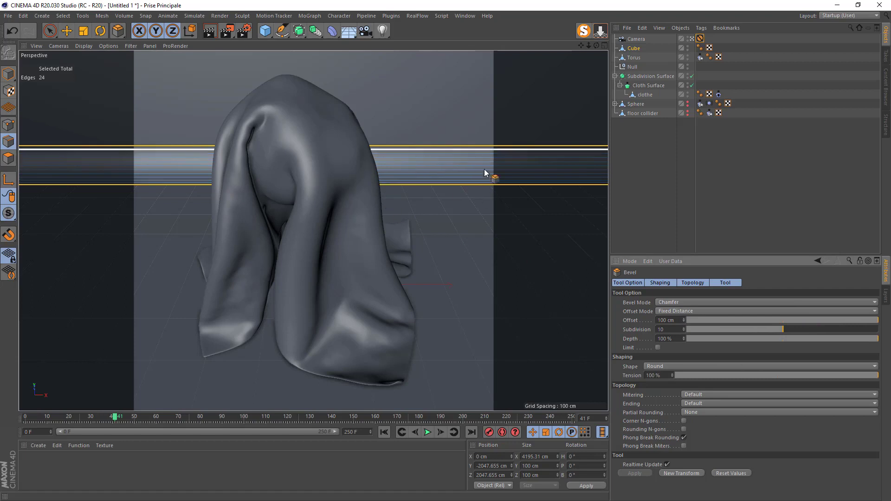
pyautogui.click(210, 31)
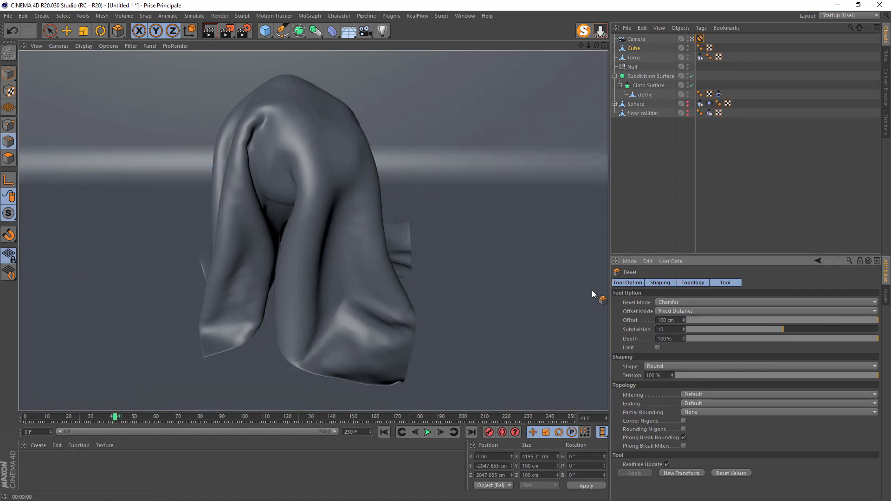
pyautogui.click(678, 321)
pyautogui.press('Return')
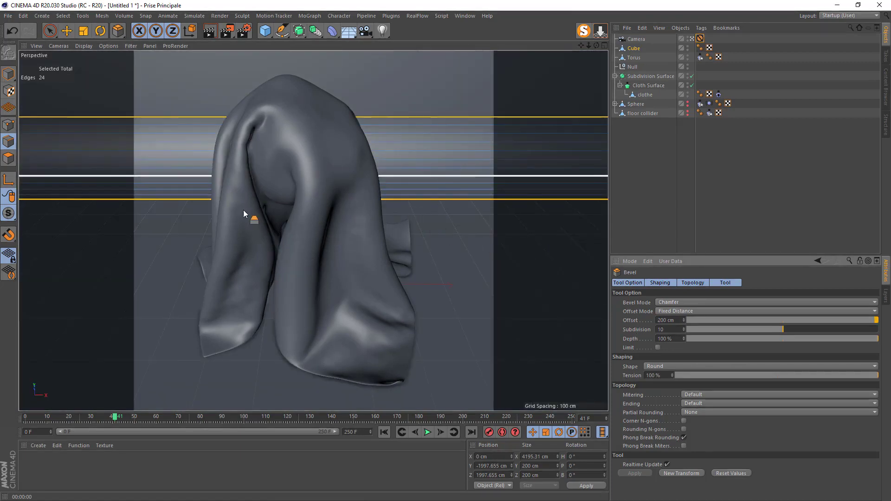
# Create a new material and apply it to the floor-and-wall backdrop
pyautogui.click(9, 75)
pyautogui.click(9, 76)
pyautogui.doubleClick(68, 450)
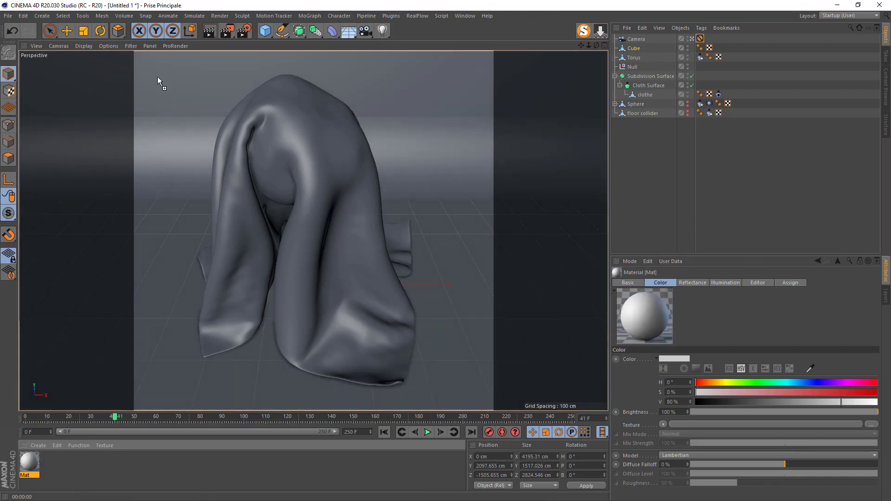
pyautogui.moveTo(158, 76); pyautogui.dragTo(158, 77)
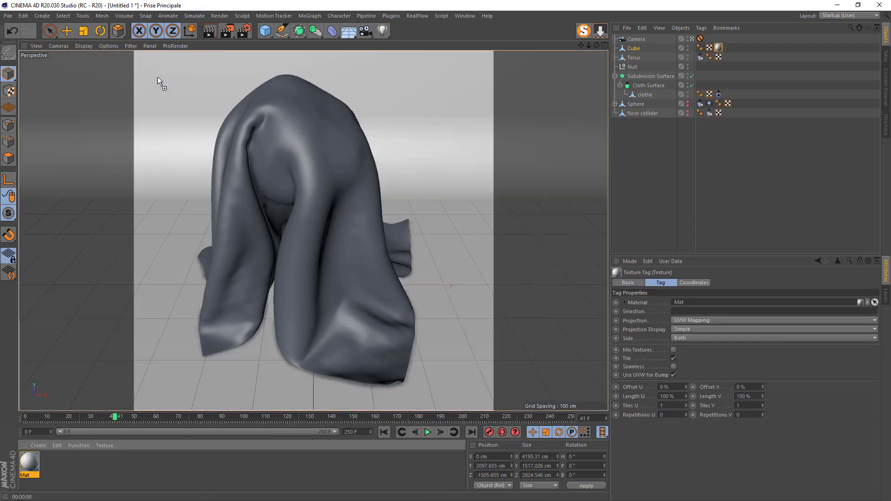
# Load a Gradient shader as the backdrop material's color texture and open the gradient's settings
pyautogui.doubleClick(26, 465)
pyautogui.moveTo(246, 64); pyautogui.dragTo(580, 69)
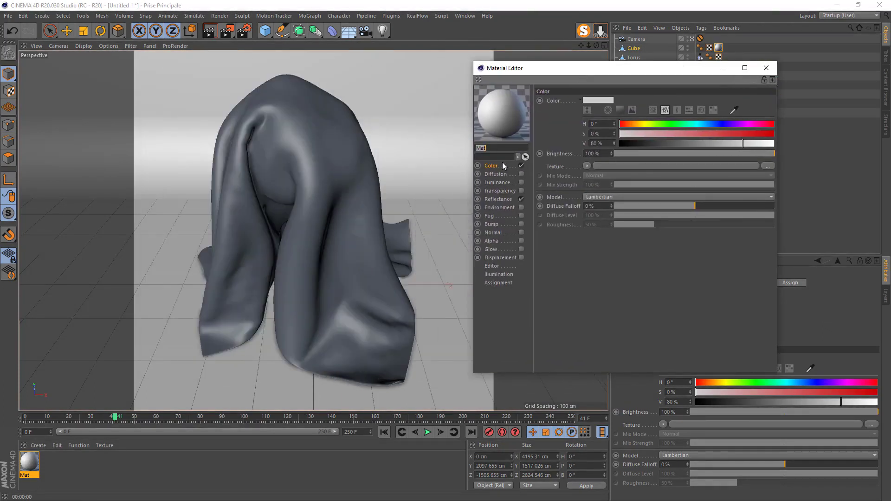
pyautogui.click(593, 166)
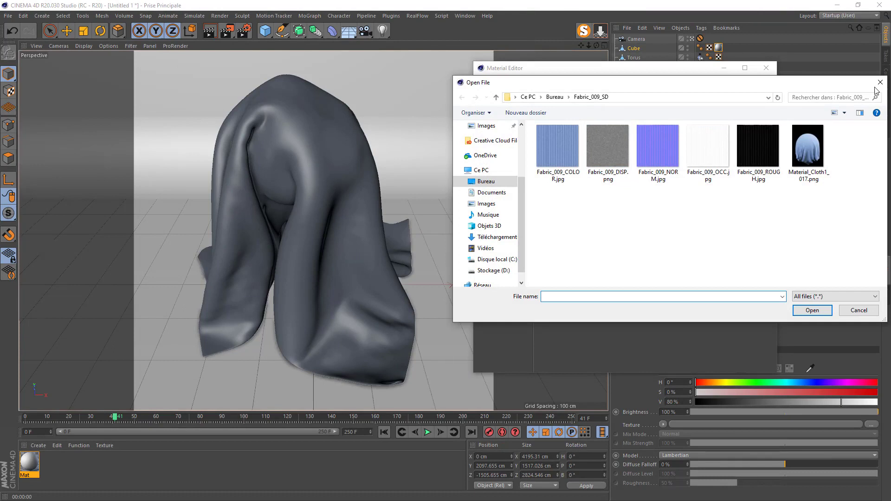
pyautogui.click(880, 83)
pyautogui.click(586, 166)
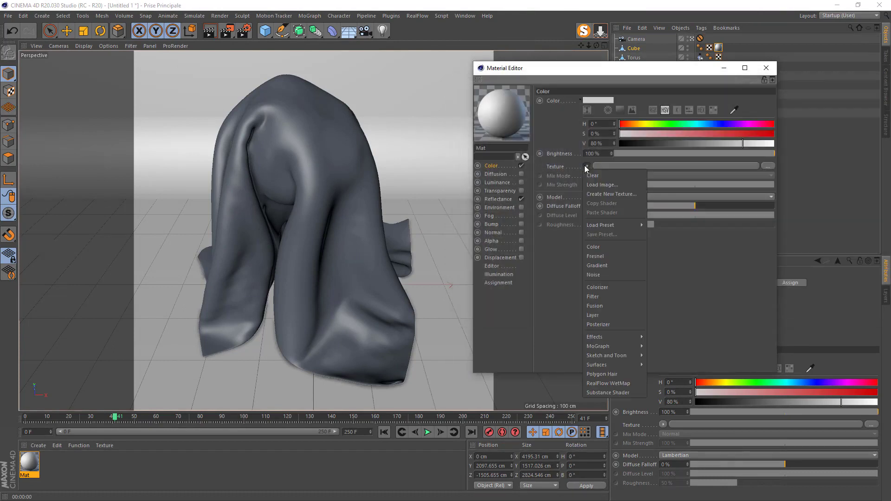
pyautogui.click(597, 266)
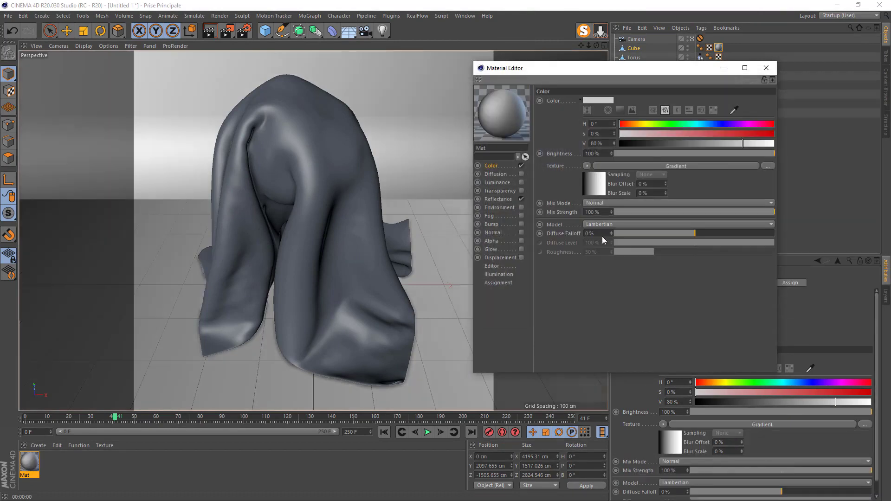
pyautogui.click(596, 190)
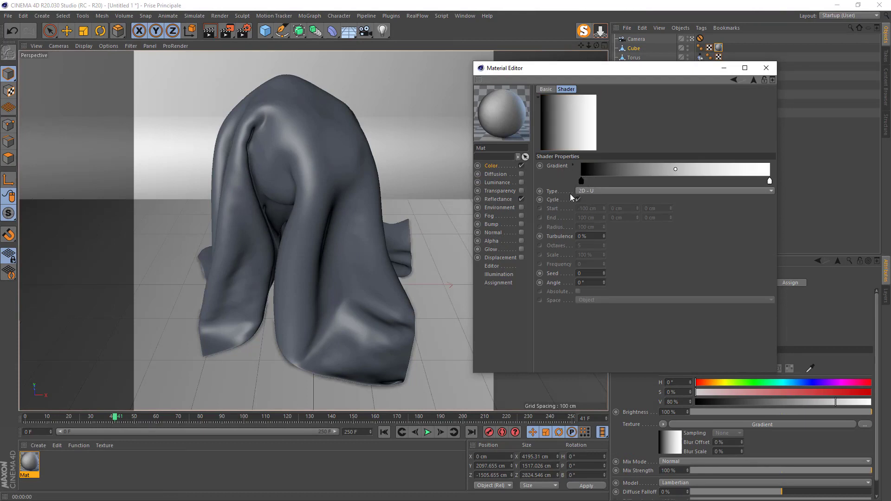
# Set the gradient type to 2D - Circular and color its start knot light pink, H 298°, S 27%, V 91%
pyautogui.click(590, 193)
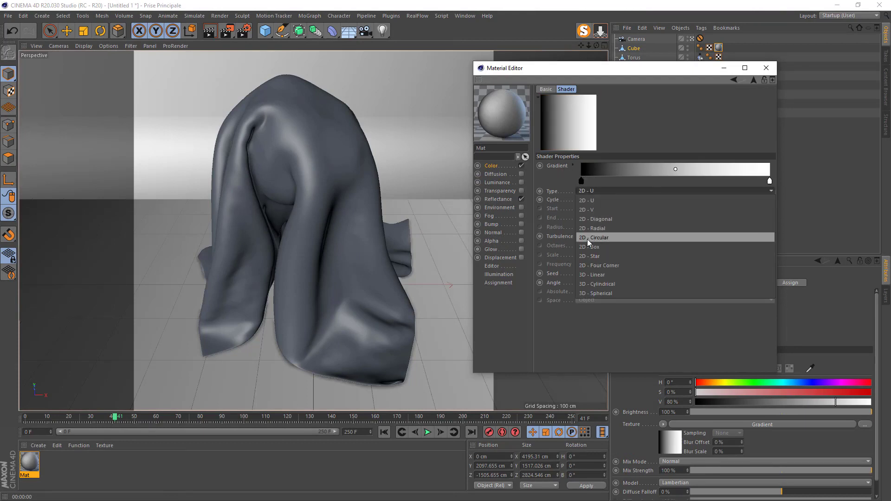
pyautogui.click(587, 238)
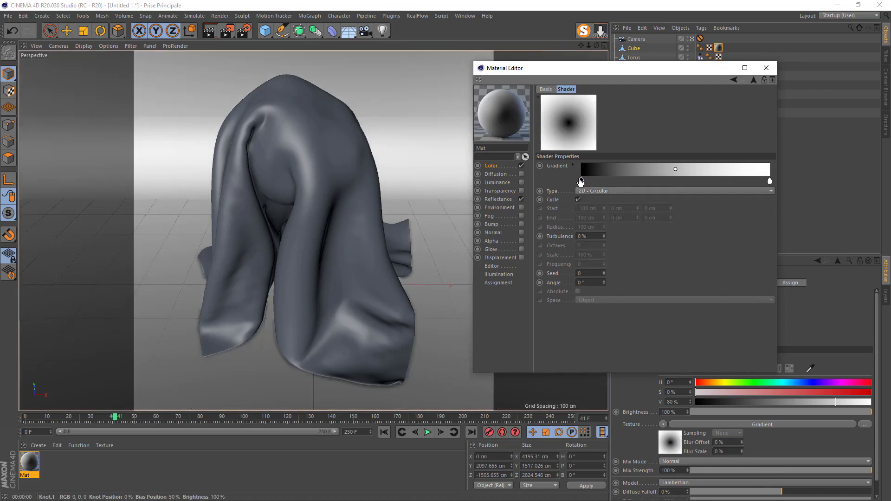
pyautogui.doubleClick(581, 181)
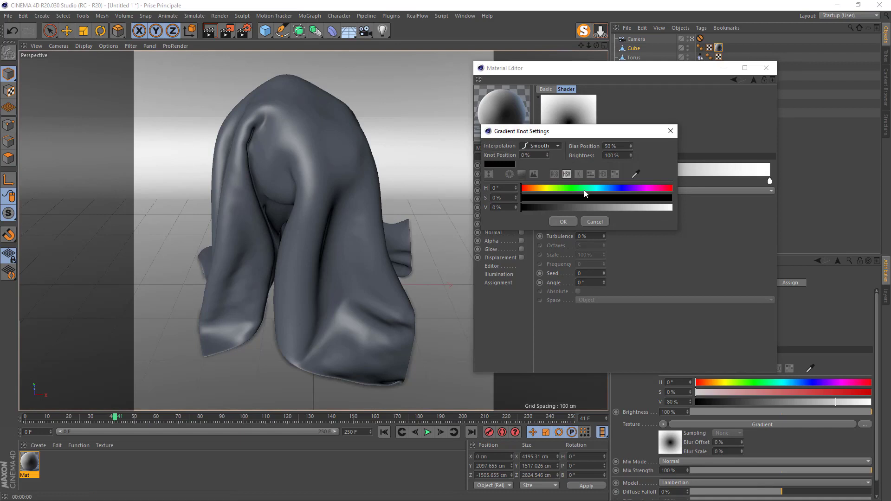
pyautogui.click(647, 188)
pyautogui.moveTo(600, 198); pyautogui.dragTo(562, 197)
pyautogui.click(660, 208)
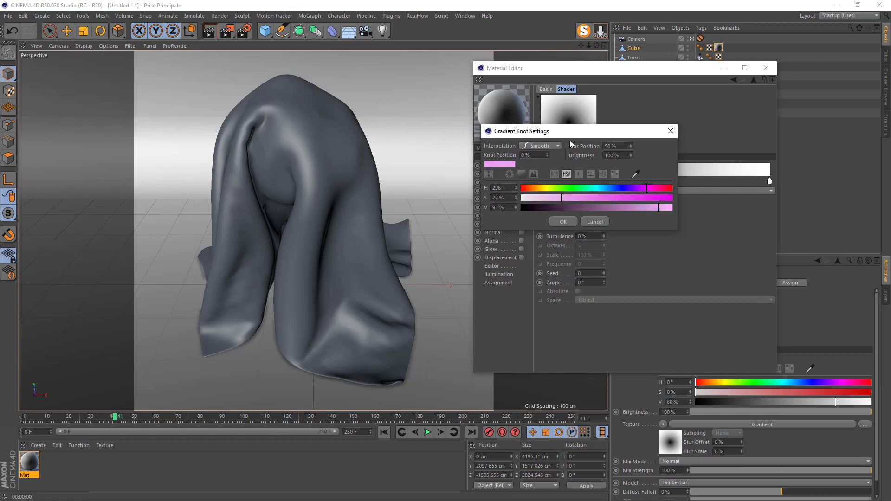
pyautogui.click(561, 221)
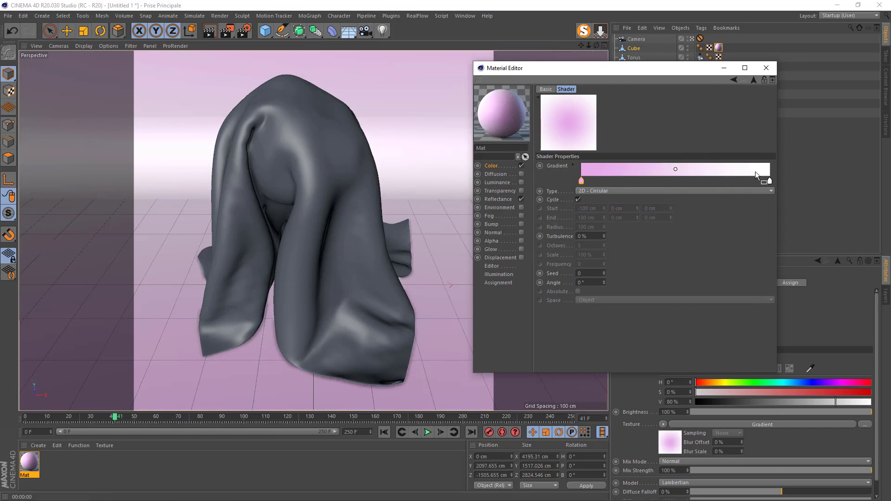
# Color the gradient's end knot vivid magenta with H 293°, S 78%, V 89%
pyautogui.click(770, 183)
pyautogui.doubleClick(770, 182)
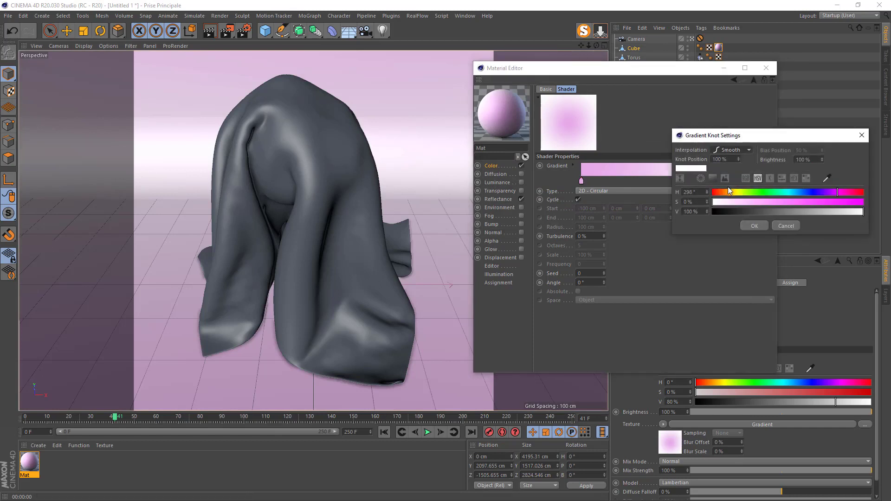
pyautogui.click(839, 205)
pyautogui.moveTo(831, 211); pyautogui.dragTo(782, 212)
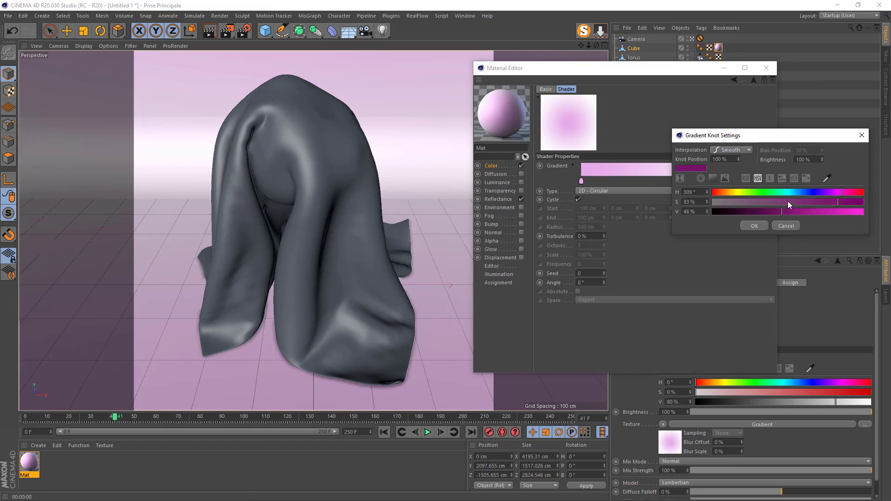
pyautogui.click(836, 194)
pyautogui.click(813, 211)
pyautogui.moveTo(824, 212)
pyautogui.mouseDown()
pyautogui.moveTo(833, 211)
pyautogui.moveTo(829, 205)
pyautogui.mouseUp()
pyautogui.click(847, 212)
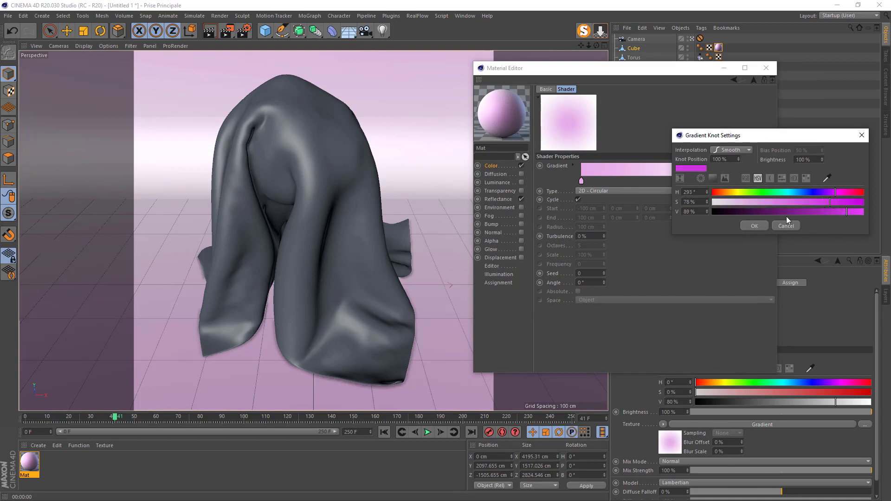
pyautogui.click(753, 227)
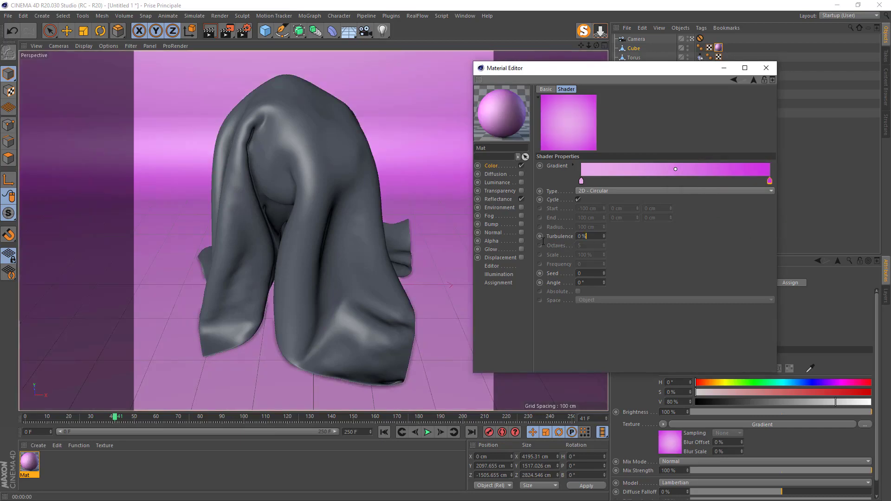
# Try 50% turbulence on the gradient with a test render of the view, and set the turbulence to 100%
pyautogui.write('50')
pyautogui.press('Return')
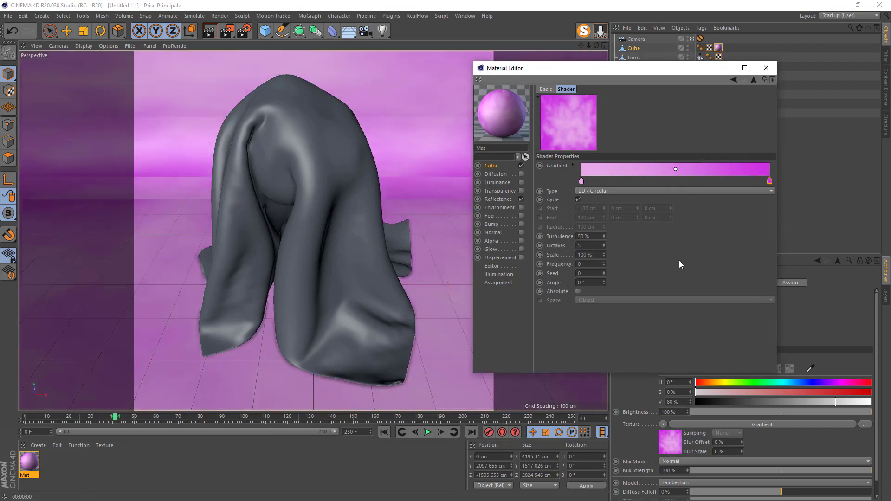
pyautogui.click(210, 33)
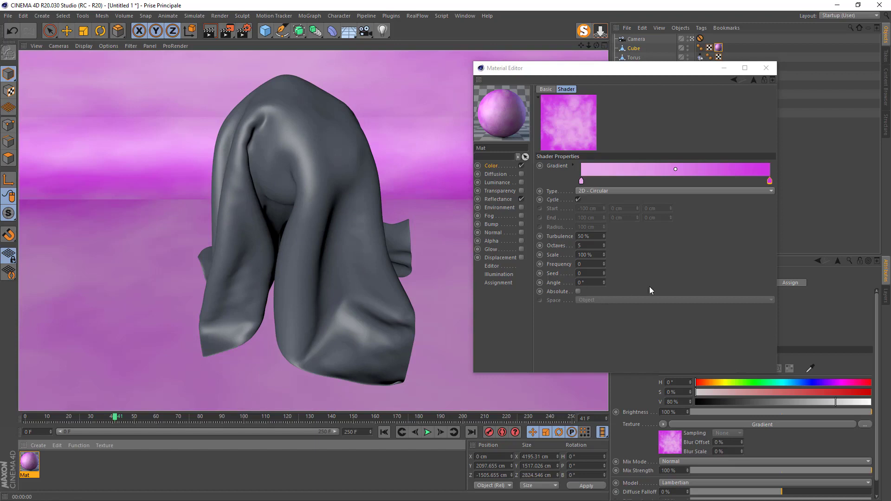
pyautogui.click(582, 237)
pyautogui.write('100')
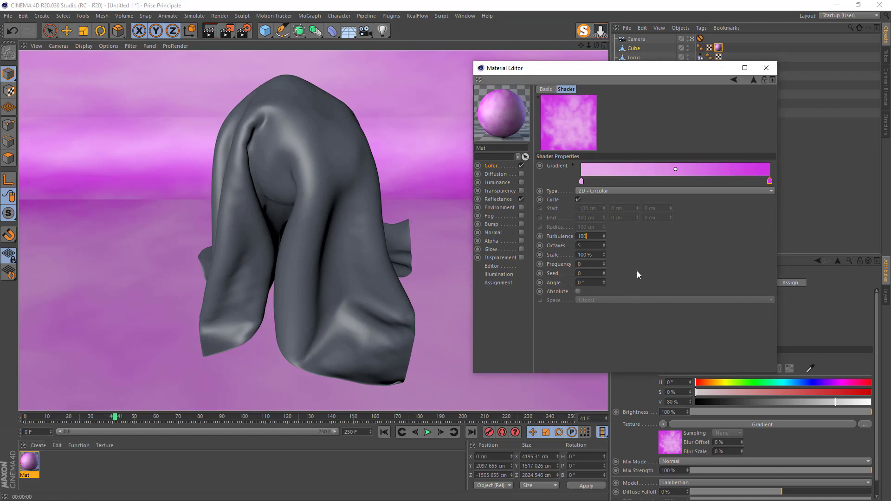
pyautogui.press('Return')
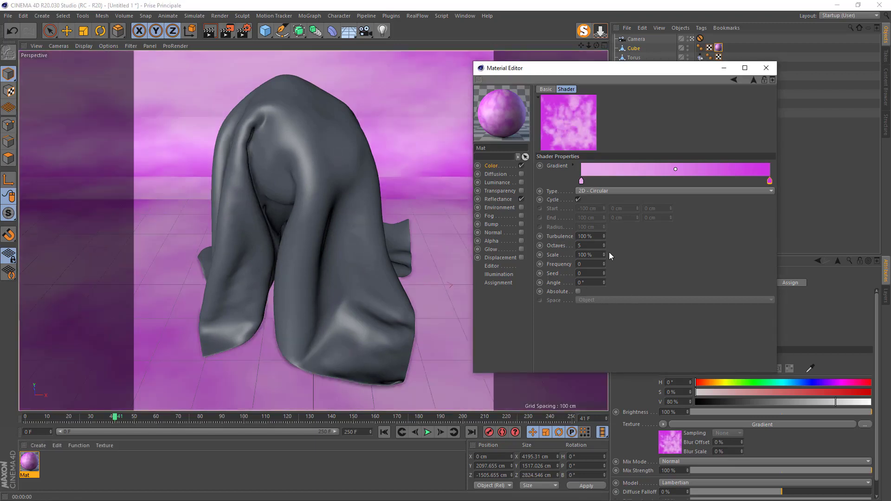
# Reduce the saturation of the gradient's end knot, test render the backdrop, and close the material editor
pyautogui.doubleClick(770, 181)
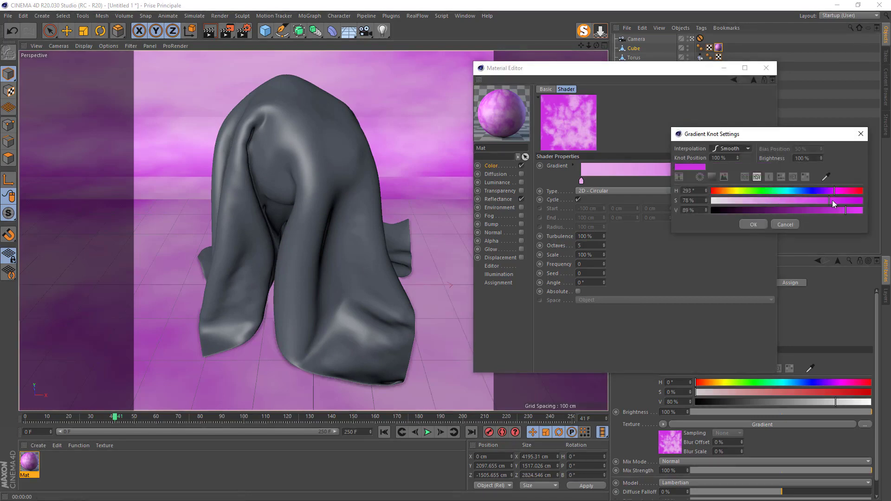
pyautogui.moveTo(790, 200); pyautogui.dragTo(797, 200)
pyautogui.click(758, 225)
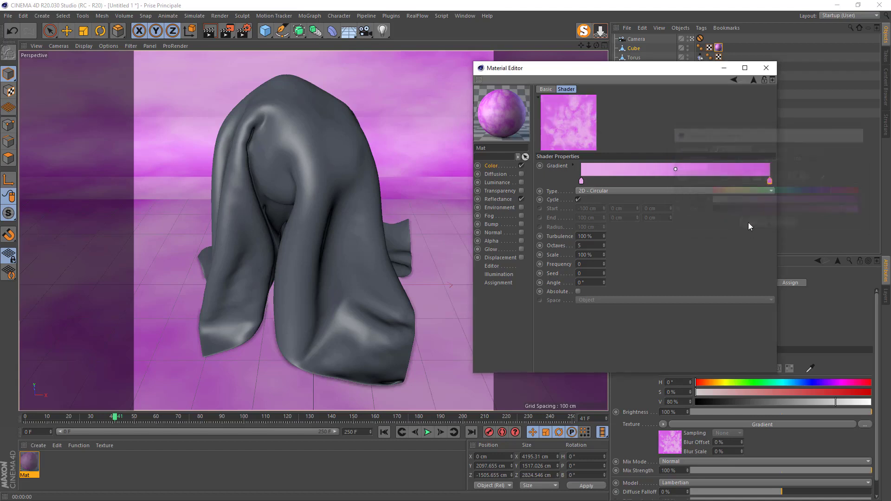
pyautogui.click(214, 32)
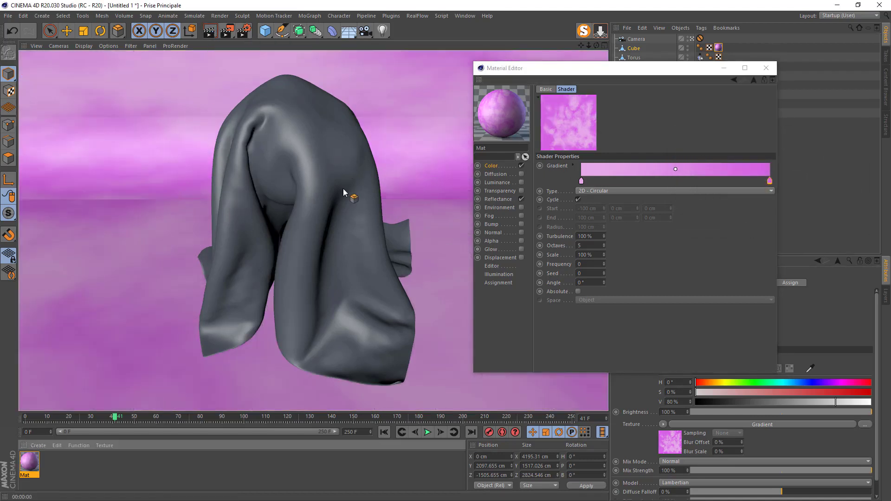
pyautogui.click(767, 68)
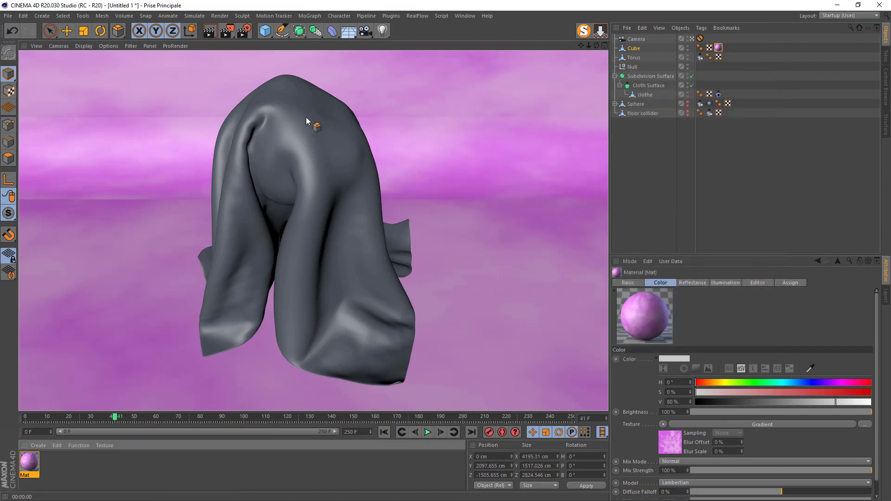
# Add a PBR light and, outside the camera view, rotate it to a heading of about -51° and a pitch of about -27°
pyautogui.click(382, 30)
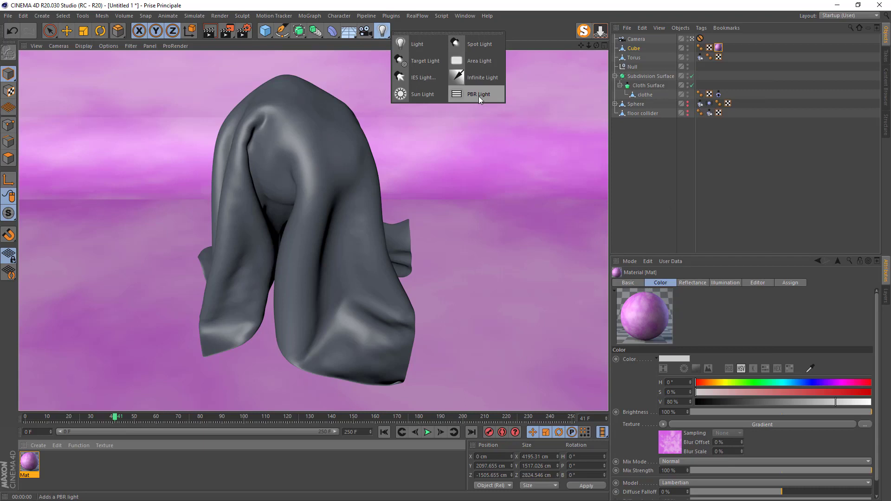
pyautogui.click(477, 94)
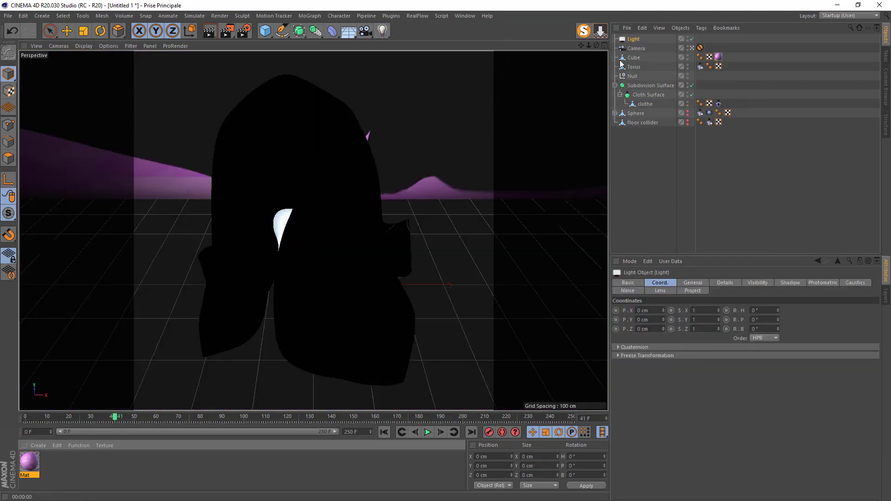
pyautogui.click(693, 48)
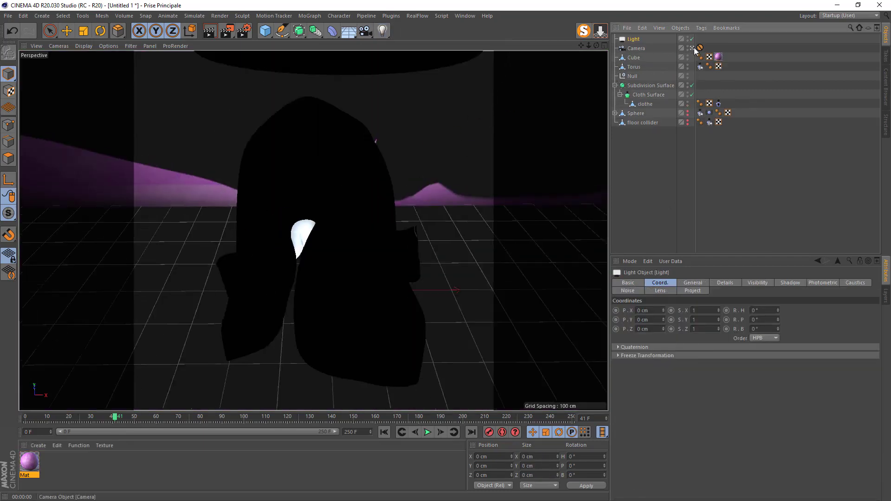
pyautogui.click(66, 31)
pyautogui.moveTo(345, 198); pyautogui.dragTo(366, 214)
pyautogui.scroll(6, 390, 242)
pyautogui.click(106, 33)
pyautogui.moveTo(448, 313); pyautogui.dragTo(360, 286)
pyautogui.moveTo(454, 288); pyautogui.dragTo(456, 250)
# Move the light along the world axes to about X -400, Y 784, Z -391 cm and return to the camera view
pyautogui.click(66, 31)
pyautogui.click(190, 31)
pyautogui.moveTo(468, 202); pyautogui.dragTo(524, 64)
pyautogui.moveTo(545, 113); pyautogui.dragTo(474, 150)
pyautogui.click(692, 48)
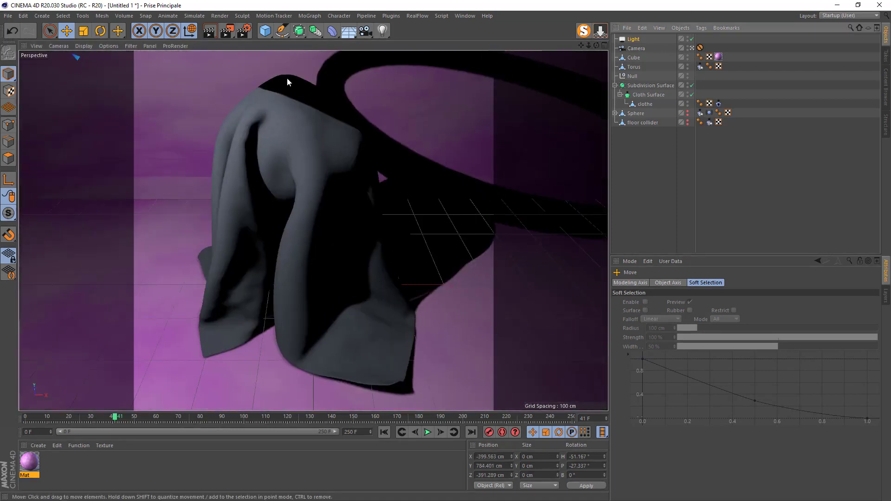
# Outside the camera view, duplicate the light along X to about 46 cm and rotate the copy to about H 44°, P -43°, B 36°
pyautogui.click(633, 40)
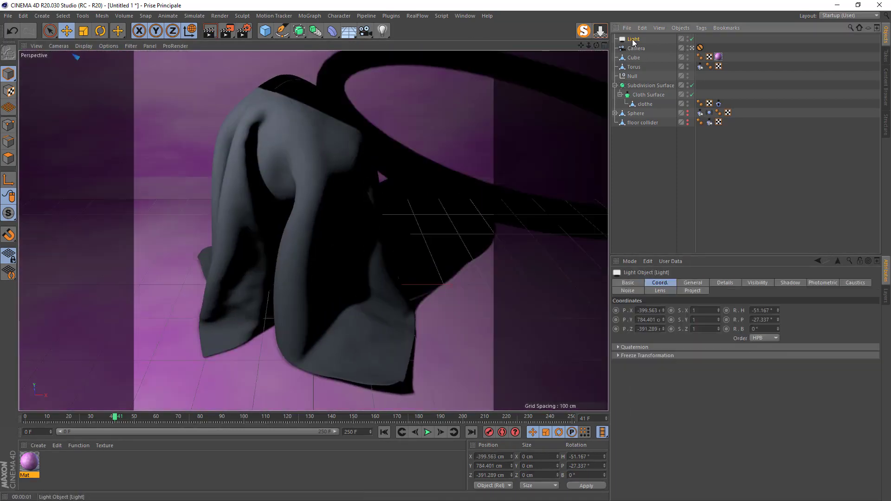
pyautogui.click(692, 48)
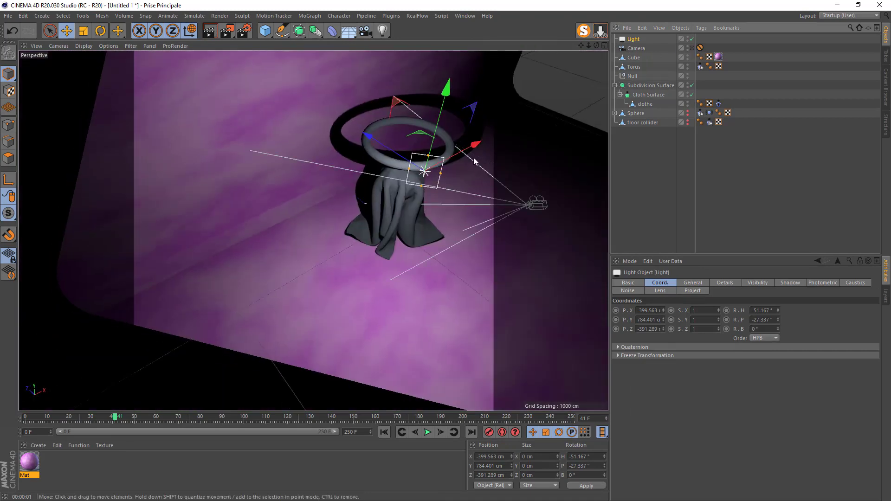
pyautogui.keyDown('ctrl'); pyautogui.moveTo(475, 143); pyautogui.dragTo(550, 108); pyautogui.keyUp('ctrl')
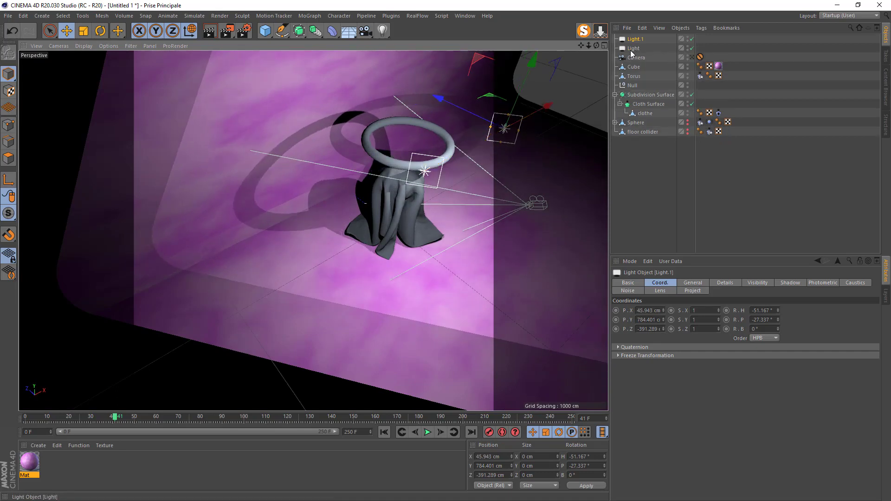
pyautogui.press('r')
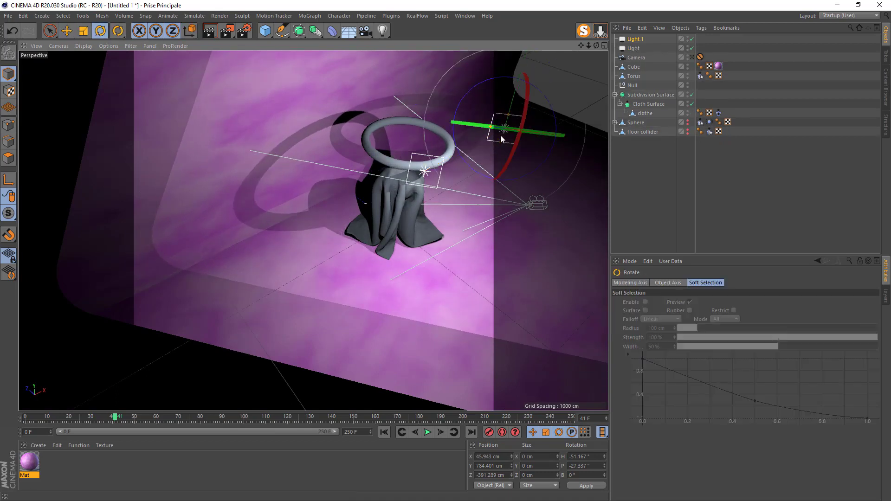
pyautogui.moveTo(501, 138); pyautogui.dragTo(534, 110)
pyautogui.moveTo(464, 99); pyautogui.dragTo(456, 135)
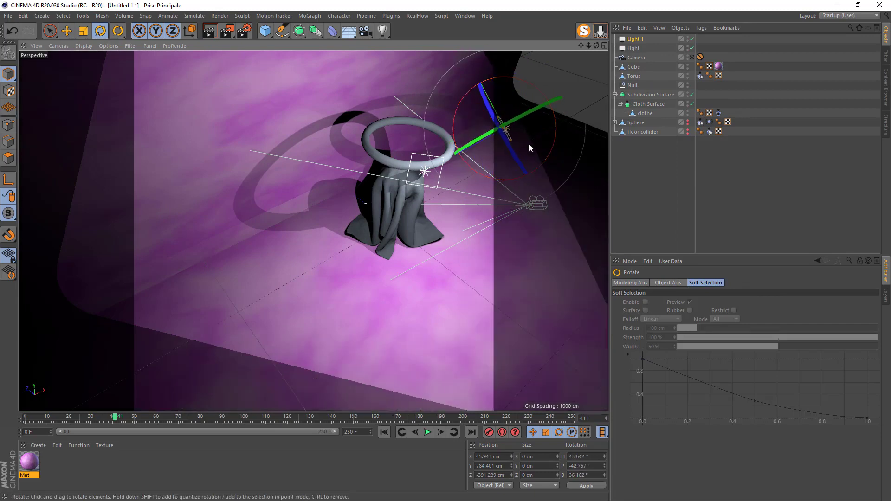
# Give the duplicated light 60% intensity, no shadow, and a pale cyan color with H 185° and S 9%
pyautogui.click(634, 40)
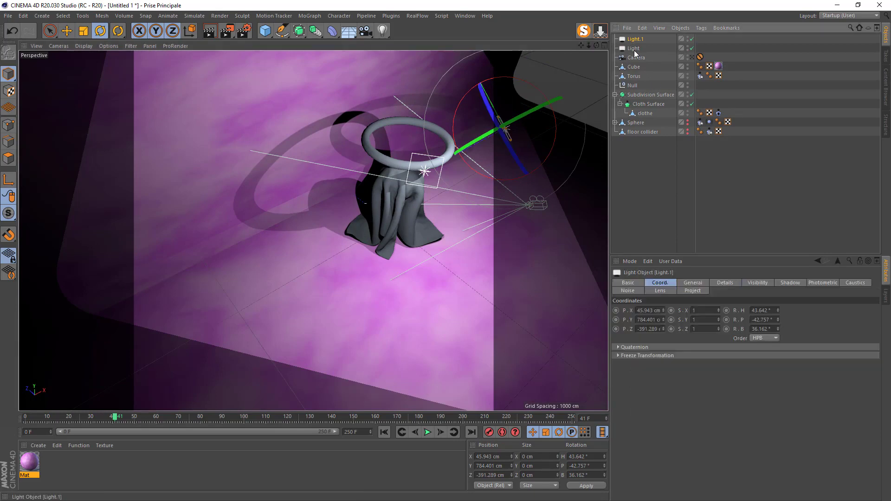
pyautogui.click(694, 285)
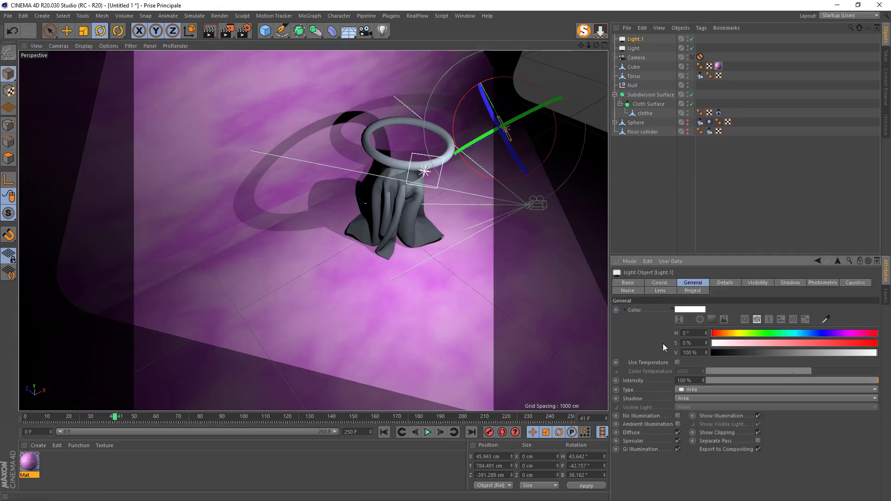
pyautogui.click(698, 380)
pyautogui.write('60')
pyautogui.click(682, 399)
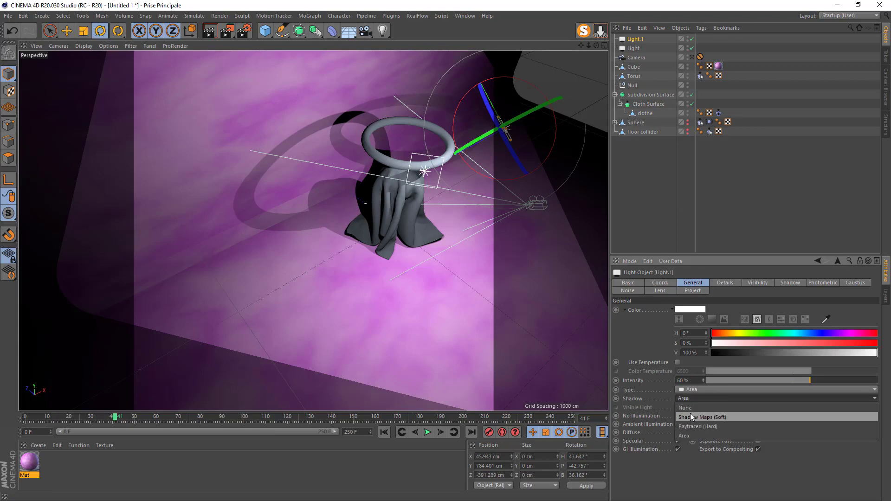
pyautogui.click(691, 410)
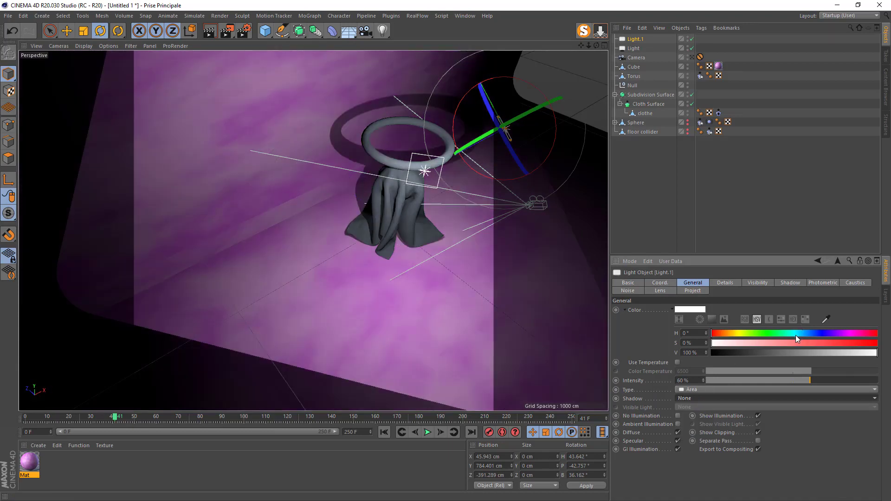
pyautogui.click(797, 335)
pyautogui.moveTo(733, 346); pyautogui.dragTo(726, 346)
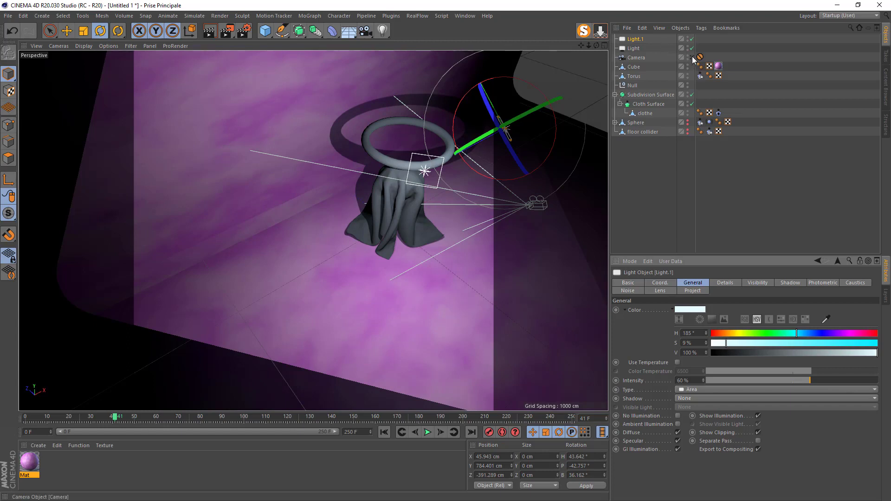
# Render the view through the scene camera to check the two-light setup
pyautogui.click(692, 57)
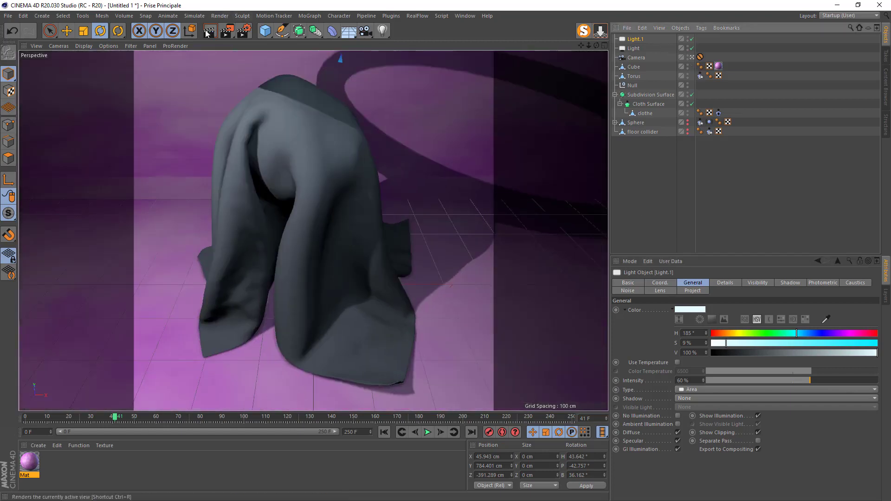
pyautogui.hotkey('ctrl', 'r')
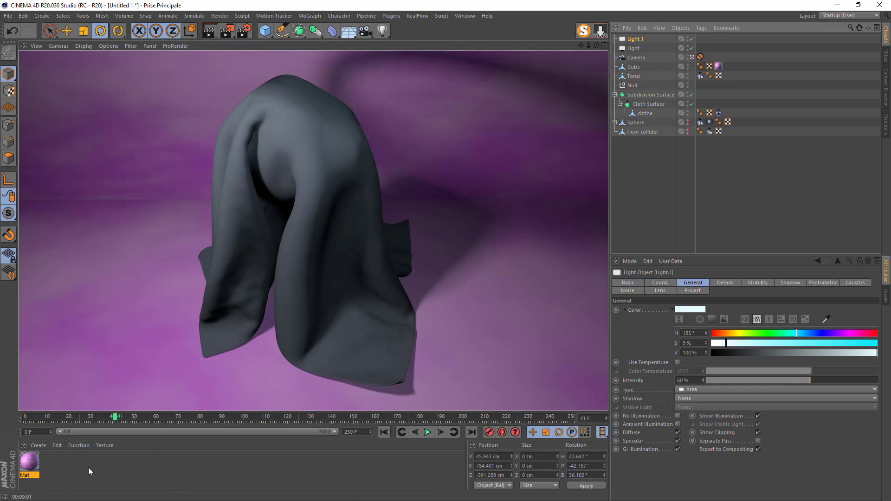
pyautogui.click(38, 446)
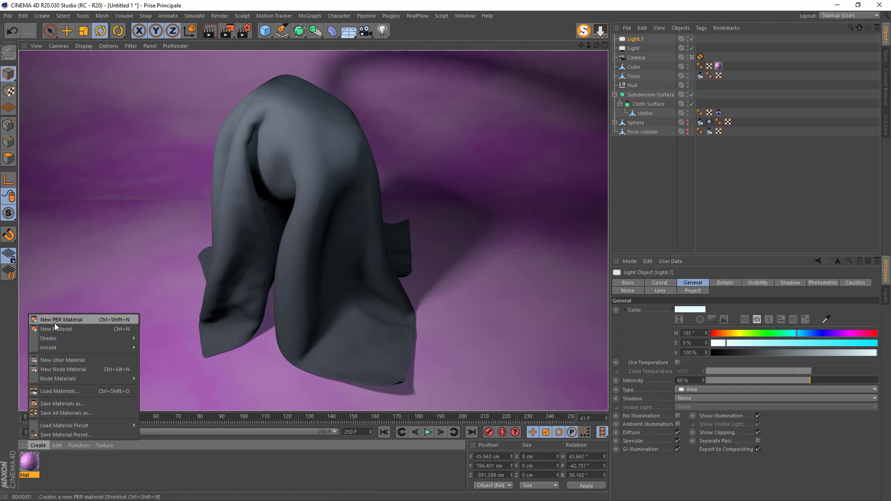
pyautogui.click(77, 470)
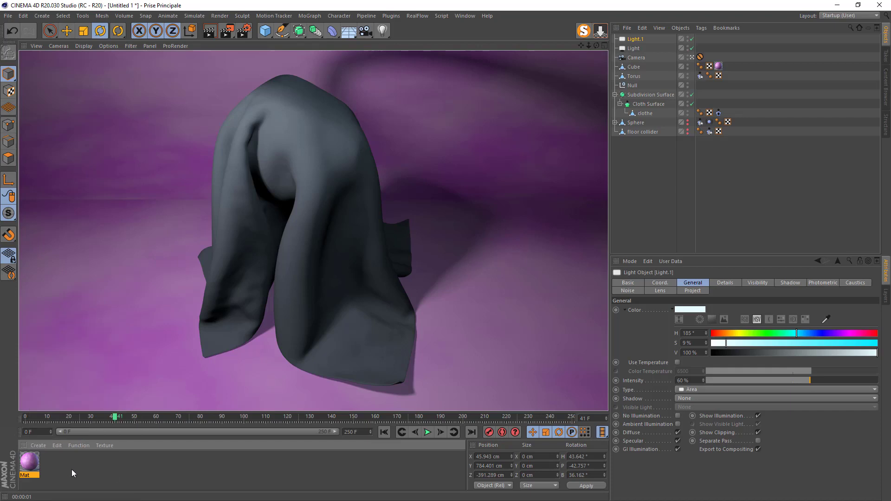
# Create a new material, apply it to the cloth's Subdivision Surface, and open the material for editing
pyautogui.click(72, 469)
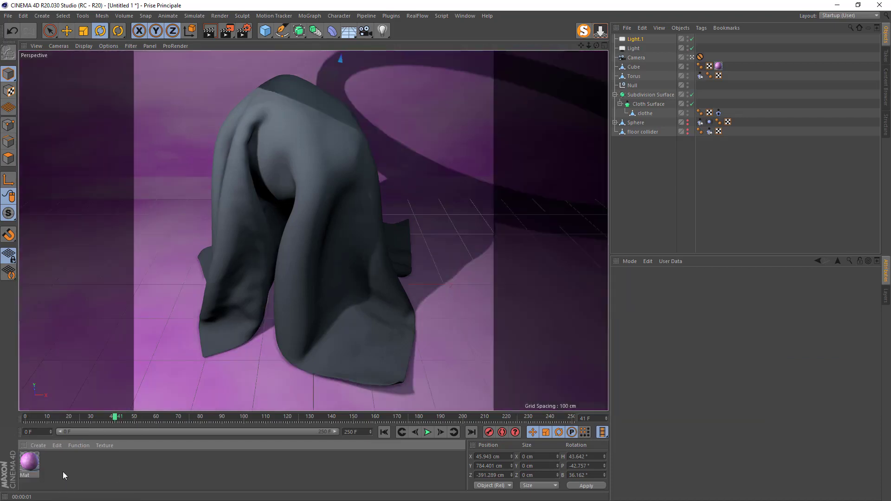
pyautogui.doubleClick(63, 471)
pyautogui.moveTo(29, 461); pyautogui.dragTo(492, 174)
pyautogui.moveTo(513, 210); pyautogui.dragTo(650, 95)
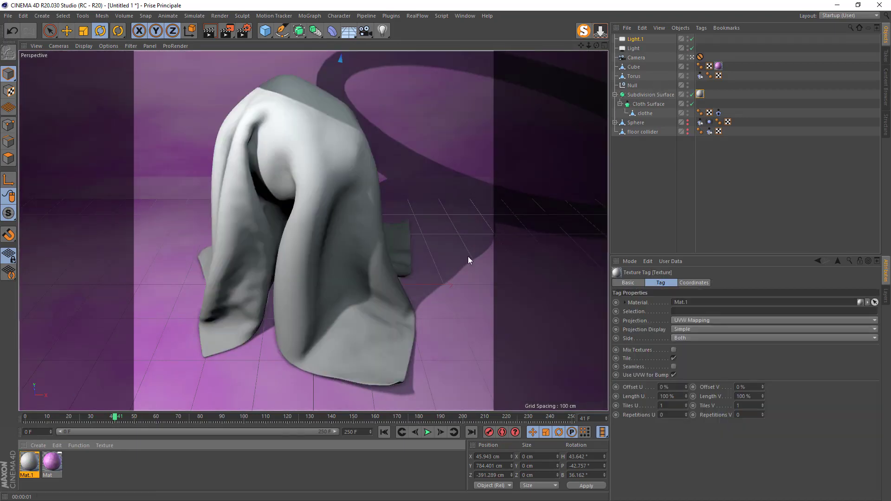
pyautogui.doubleClick(29, 465)
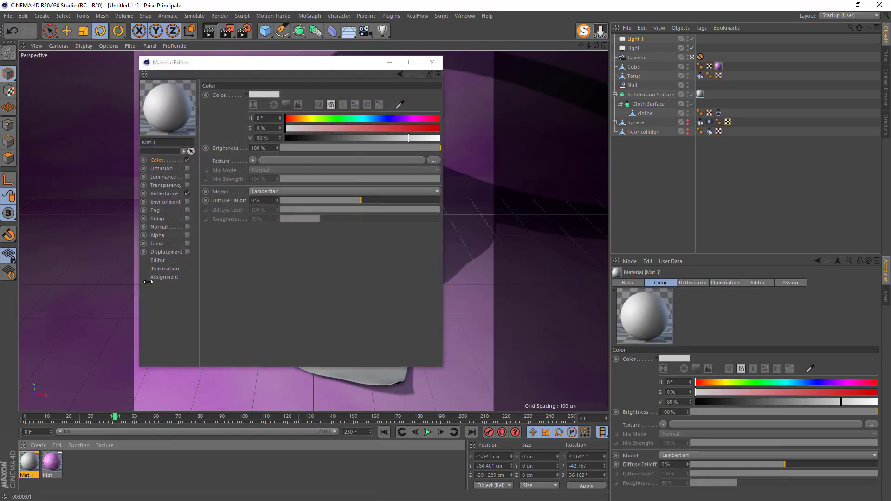
# Switch to the browser and examine the Fabric 009 page on 3dtextures.me, including its preview and list of texture maps
pyautogui.moveTo(371, 2); pyautogui.dragTo(426, 158)
pyautogui.click(389, 12)
pyautogui.click(144, 21)
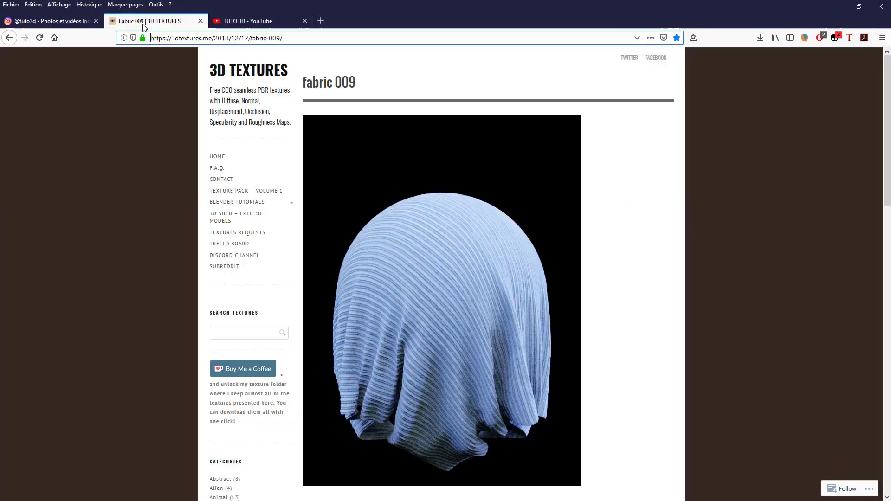
pyautogui.scroll(-7, 454, 336)
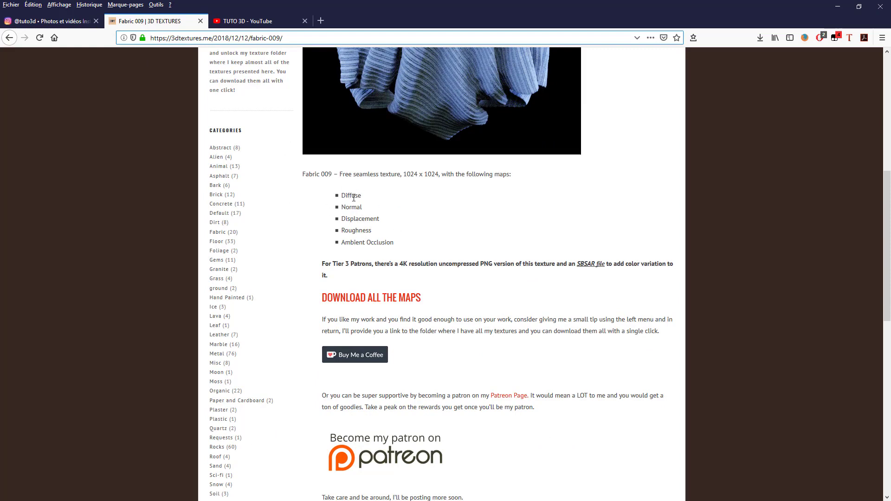
pyautogui.scroll(6, 445, 130)
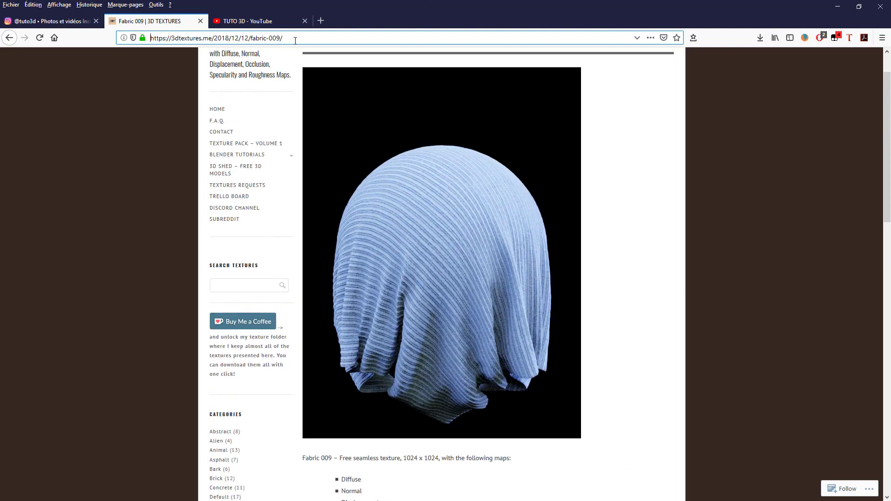
# Open the Fabric_009_SD folder on the desktop and view the texture map files it contains
pyautogui.moveTo(336, 2); pyautogui.dragTo(403, 161)
pyautogui.doubleClick(2, 27)
pyautogui.moveTo(565, 267); pyautogui.dragTo(308, 184)
pyautogui.click(630, 318)
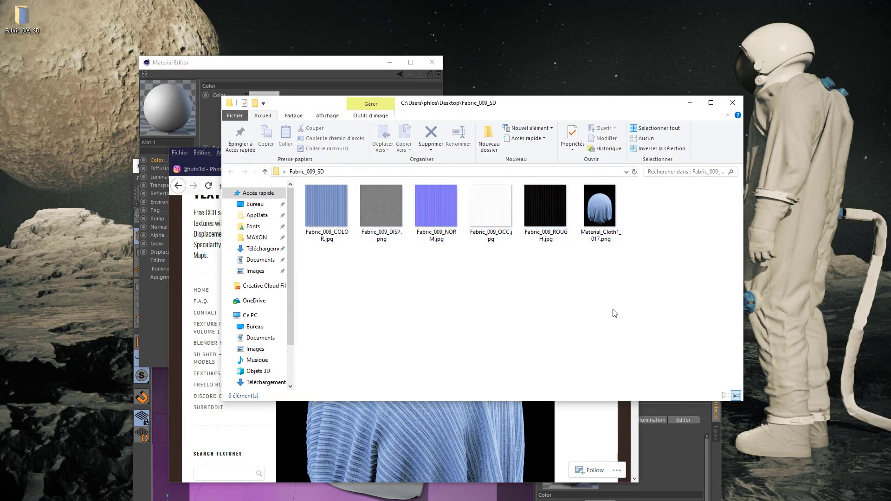
pyautogui.moveTo(579, 109); pyautogui.dragTo(719, 85)
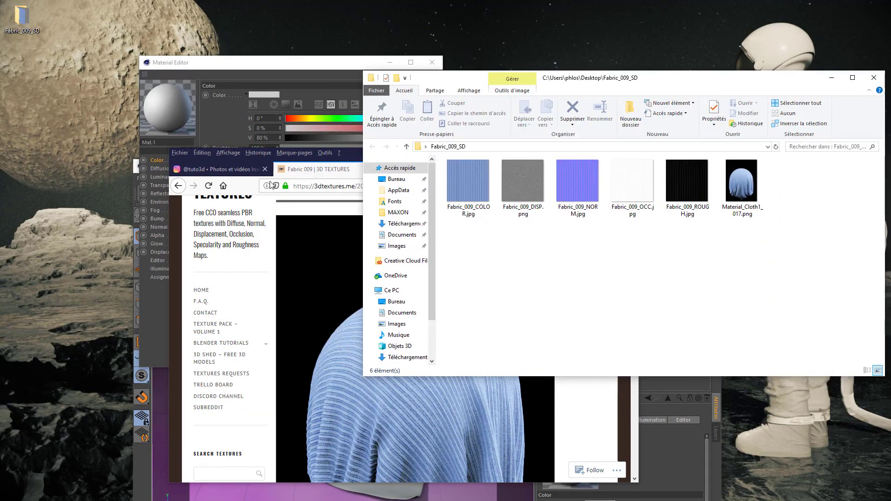
# Return to Cinema 4D and load Fabric_009_COLOR.jpg as the cloth material's color texture, without copying it to the project
pyautogui.click(677, 457)
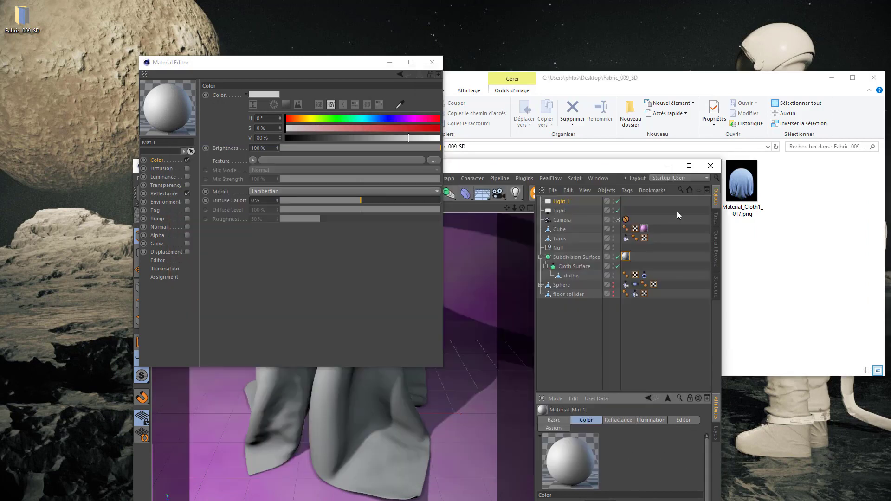
pyautogui.click(686, 169)
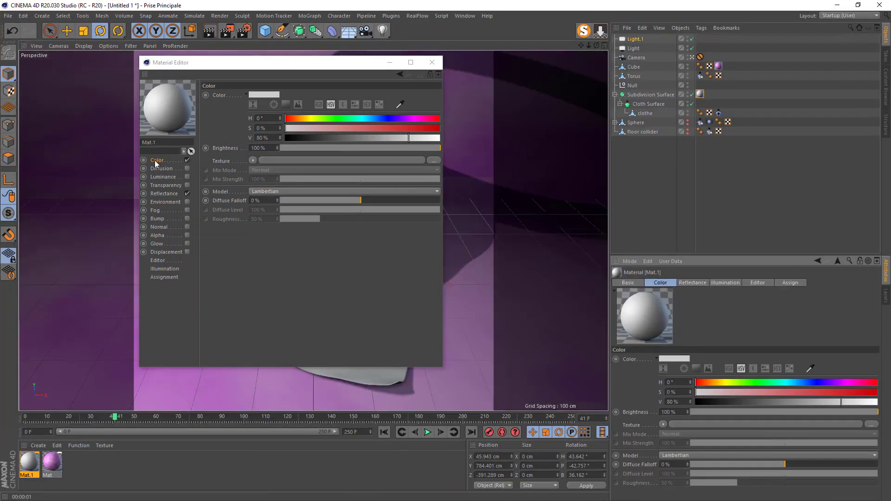
pyautogui.click(435, 161)
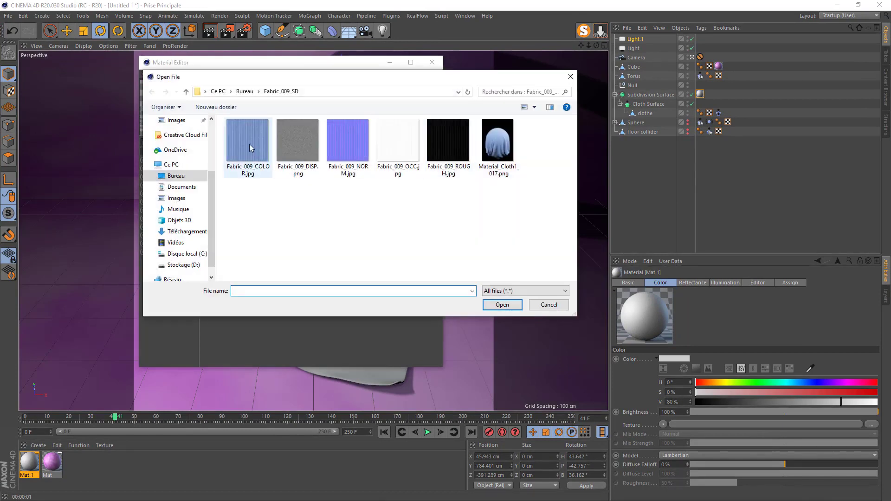
pyautogui.click(235, 140)
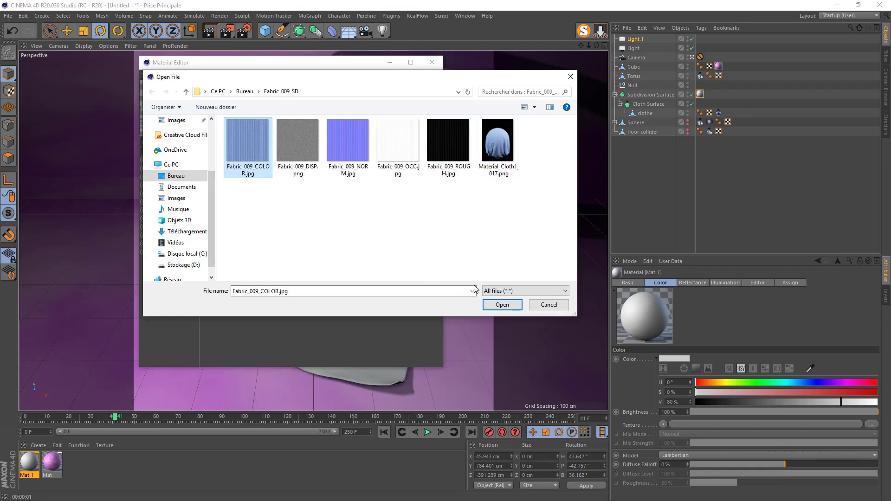
pyautogui.click(499, 305)
pyautogui.click(497, 286)
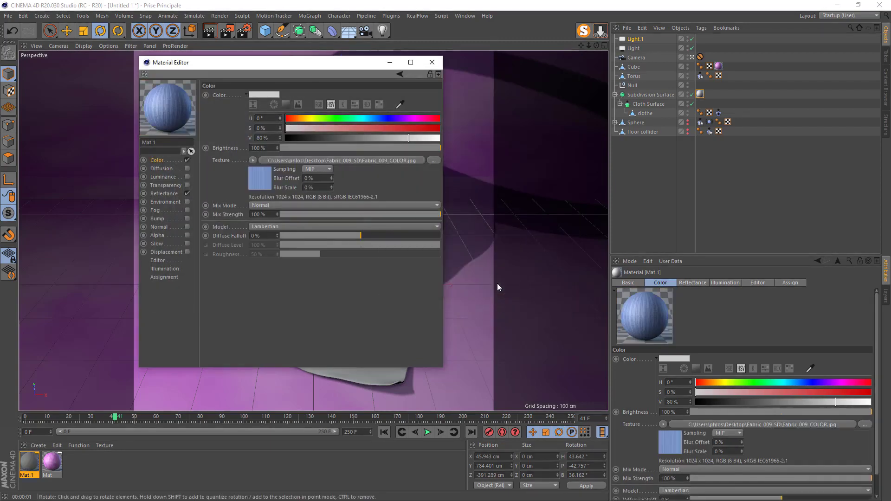
# Enable the material's Diffusion channel and load Fabric_009_OCC.jpg as its texture, without copying it to the project
pyautogui.click(160, 169)
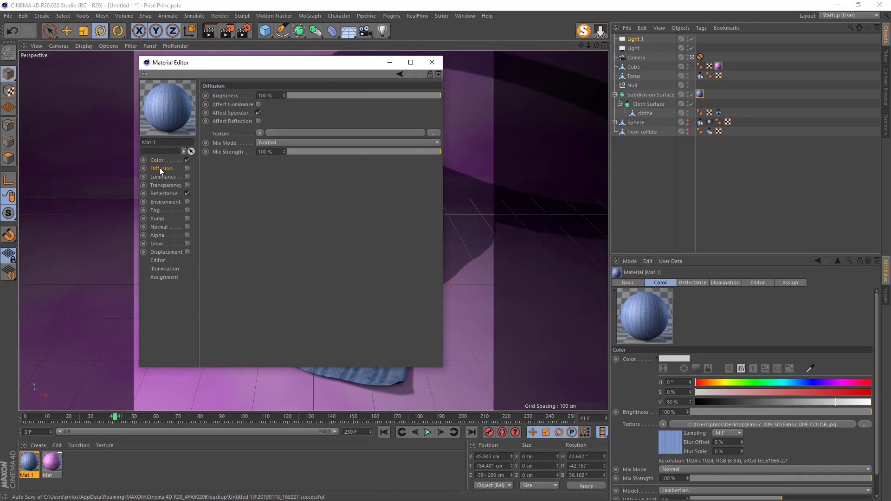
pyautogui.click(188, 169)
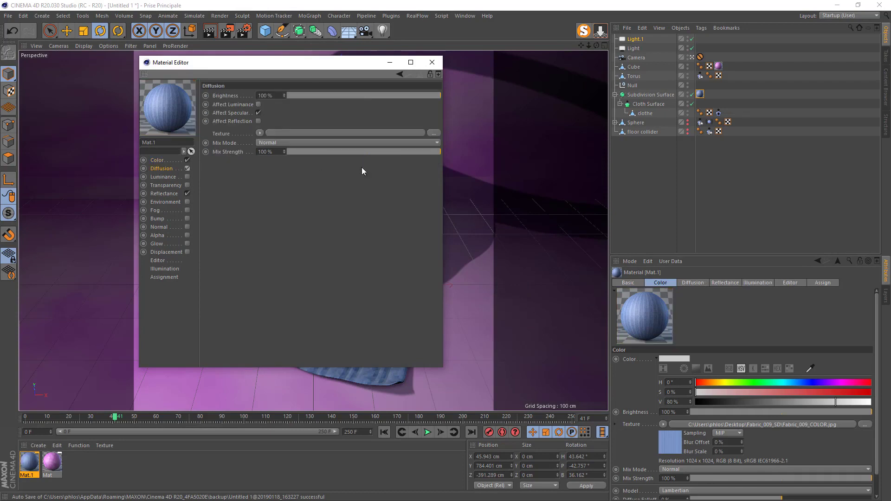
pyautogui.click(434, 134)
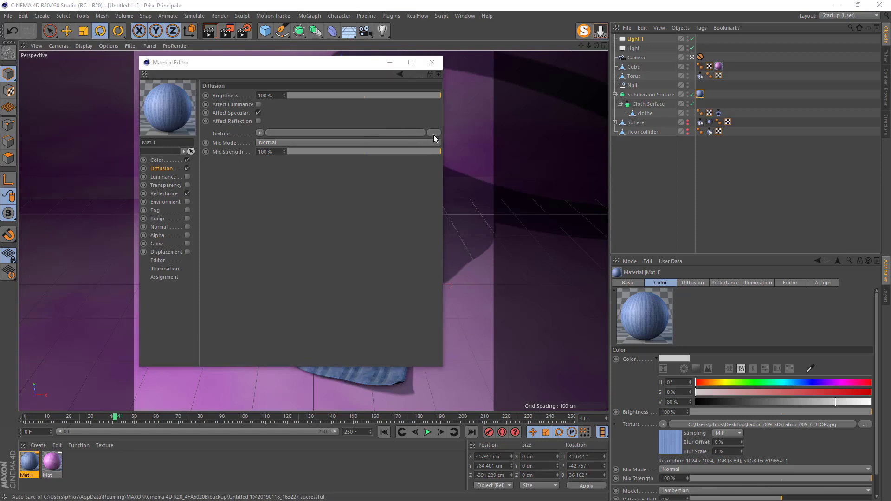
pyautogui.click(398, 143)
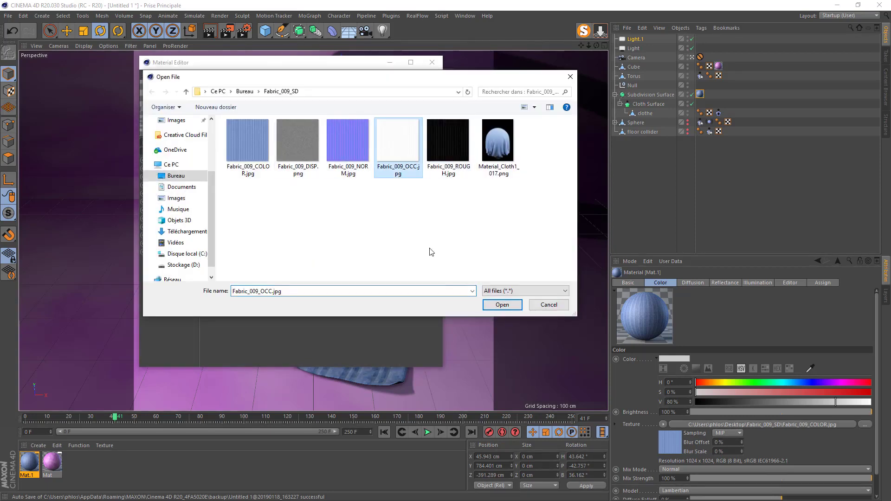
pyautogui.click(498, 302)
pyautogui.click(497, 287)
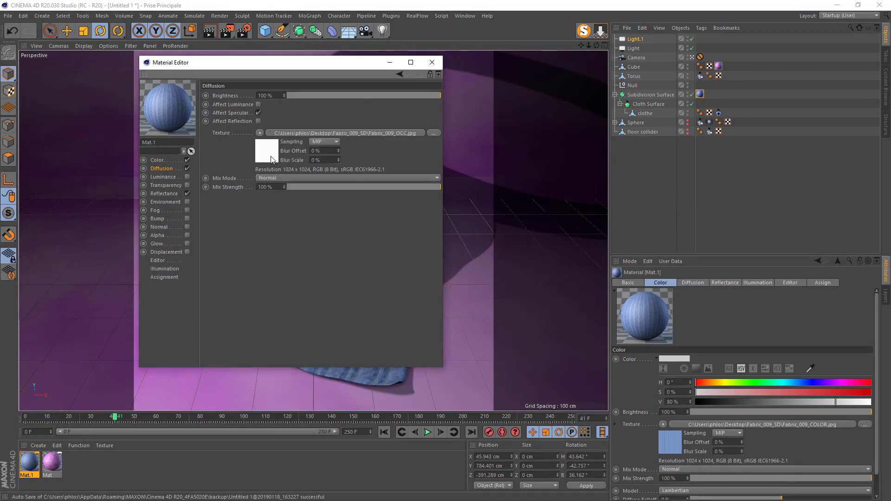
# Replace the material's default specular with a GGX reflectance layer and set its reflection strength to 5%
pyautogui.click(165, 194)
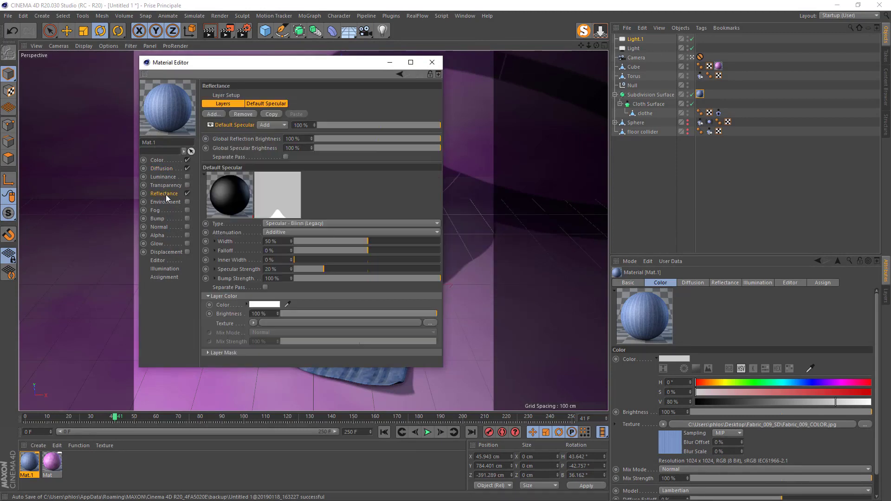
pyautogui.press('Delete')
pyautogui.click(217, 114)
pyautogui.click(238, 127)
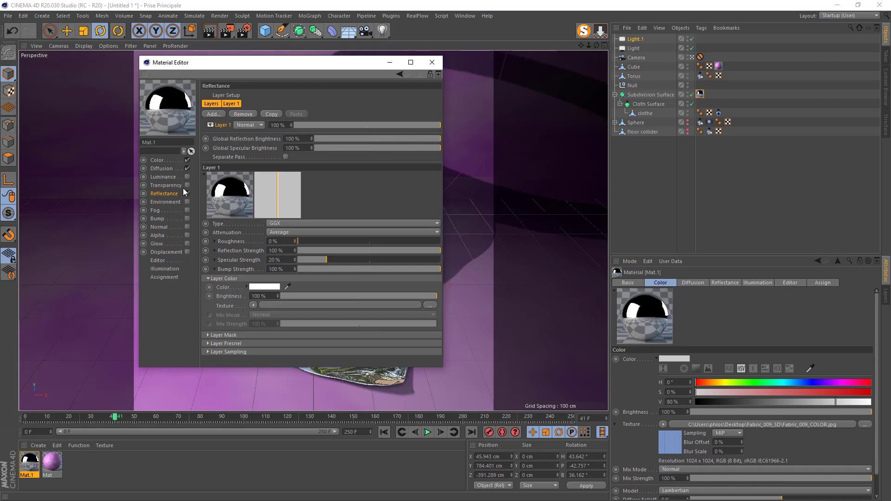
pyautogui.moveTo(321, 59); pyautogui.dragTo(605, 76)
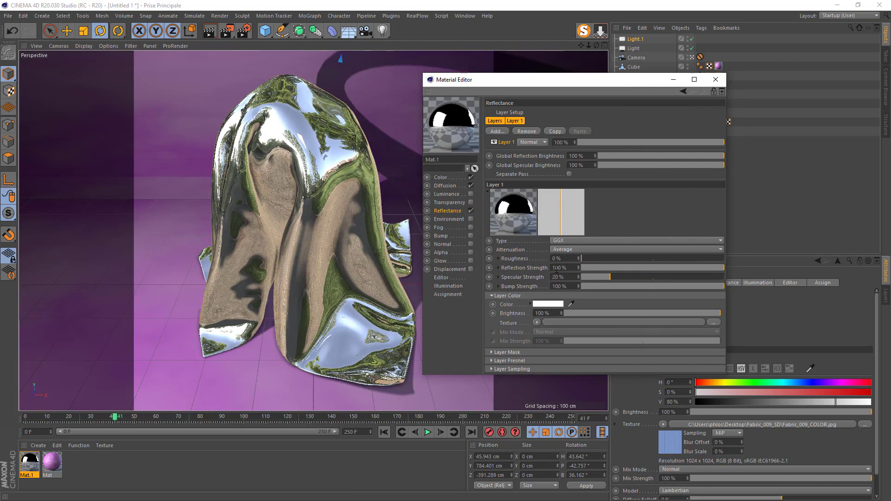
pyautogui.doubleClick(566, 268)
pyautogui.write('5')
pyautogui.press('Return')
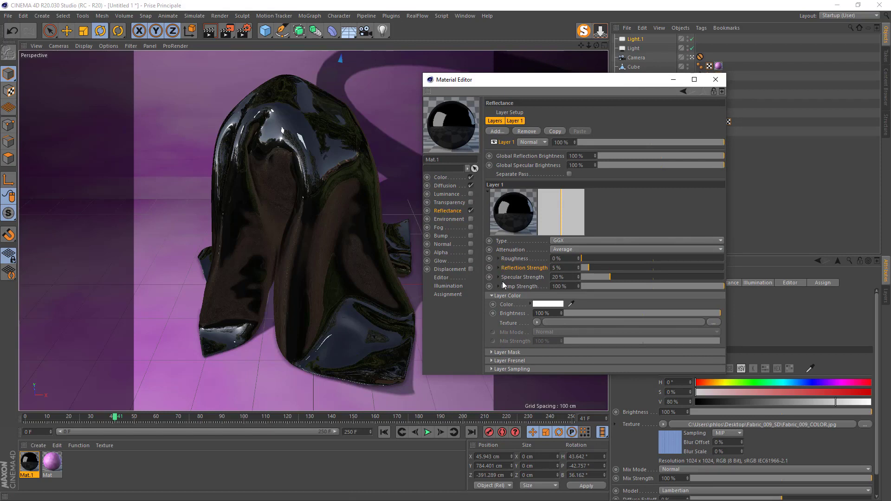
# Load Fabric_009_ROUGH.jpg as the roughness texture of the GGX layer, without copying it to the project
pyautogui.click(499, 258)
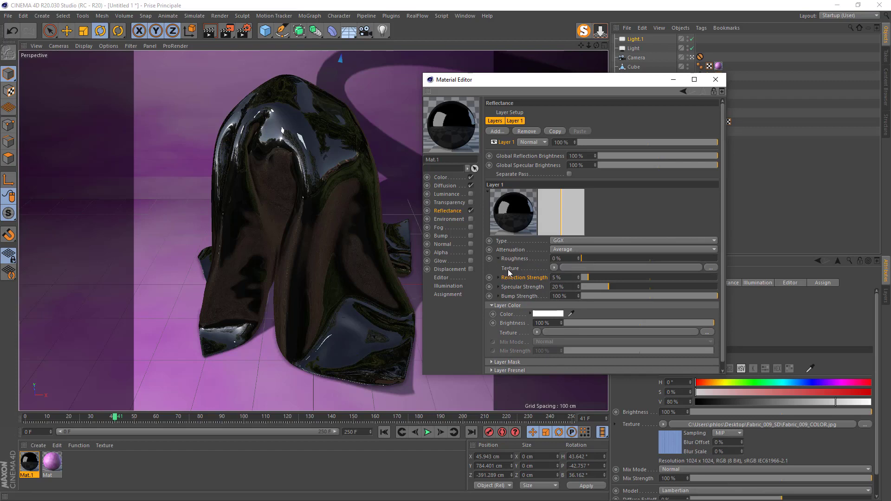
pyautogui.click(711, 267)
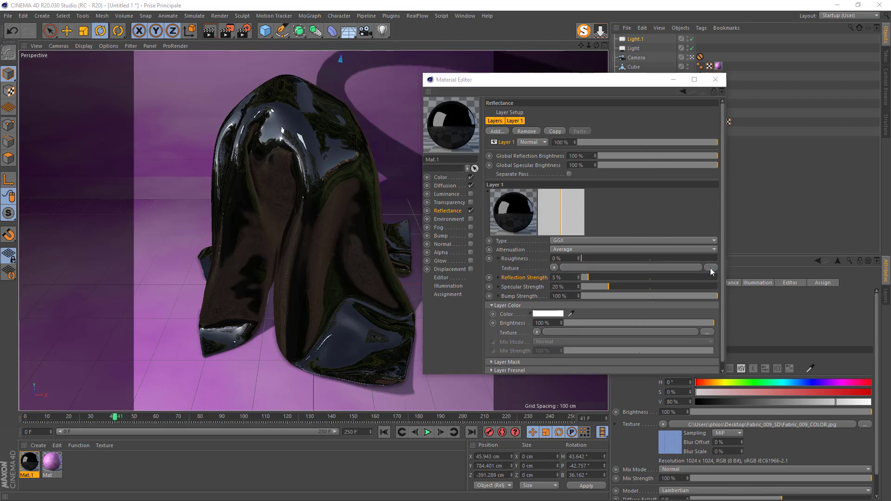
pyautogui.click(738, 154)
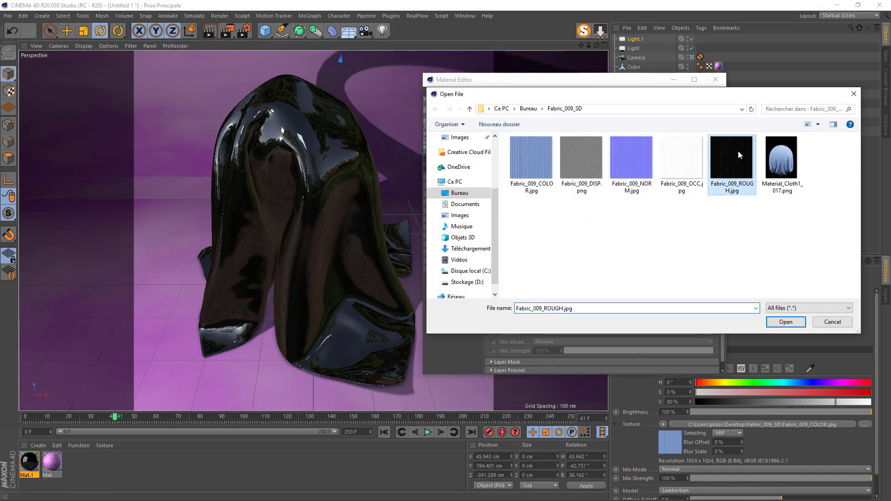
pyautogui.click(786, 321)
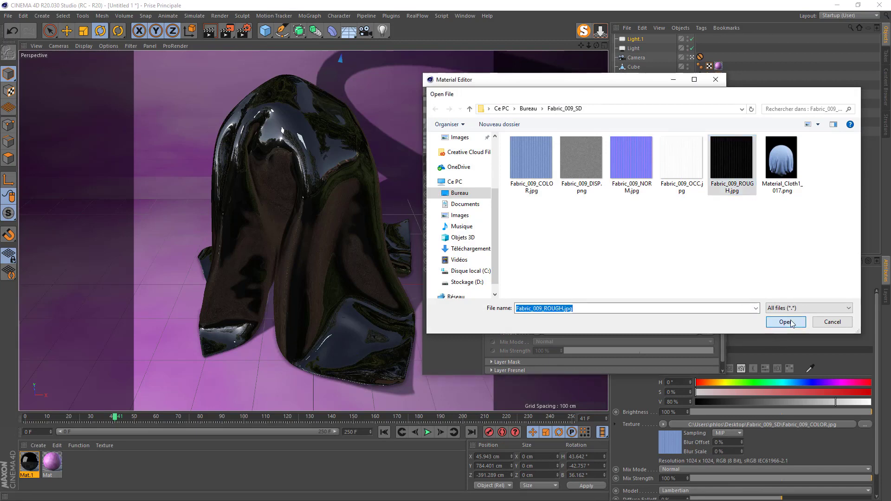
pyautogui.click(495, 286)
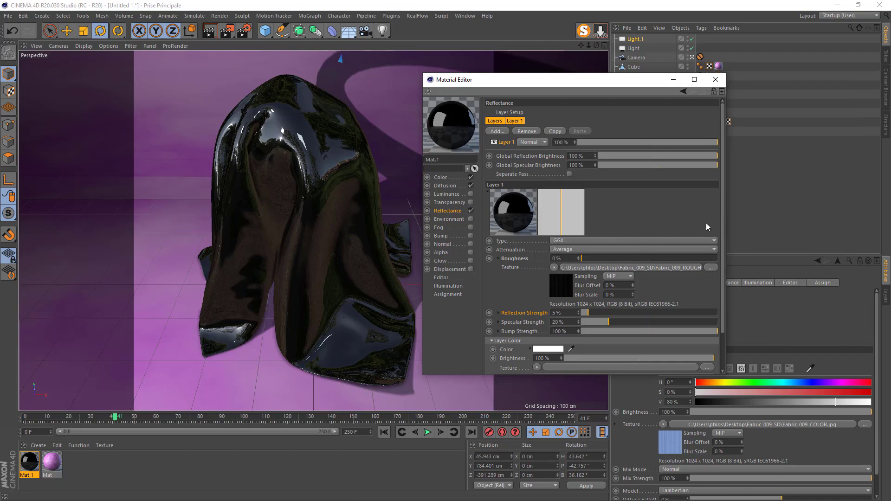
# Give the GGX layer a Dielectric Fresnel with an IOR of 1.2
pyautogui.scroll(-2, 723, 225)
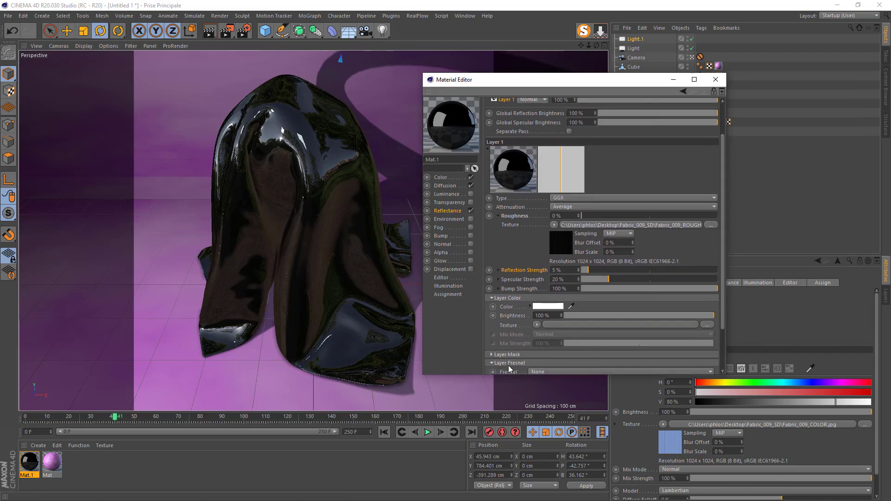
pyautogui.click(545, 372)
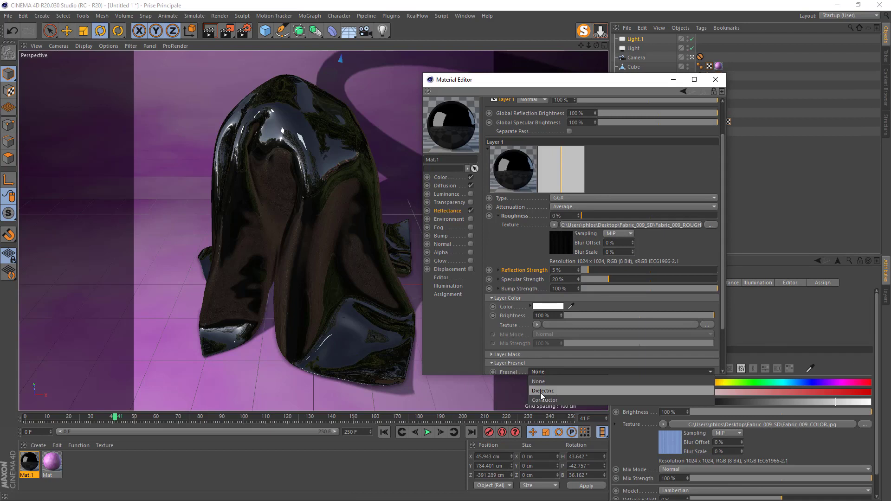
pyautogui.click(543, 391)
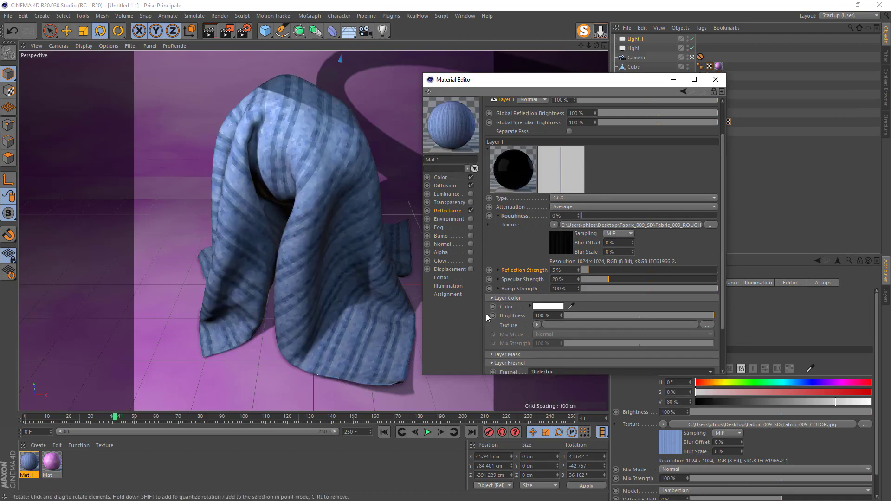
pyautogui.moveTo(723, 244); pyautogui.dragTo(723, 311)
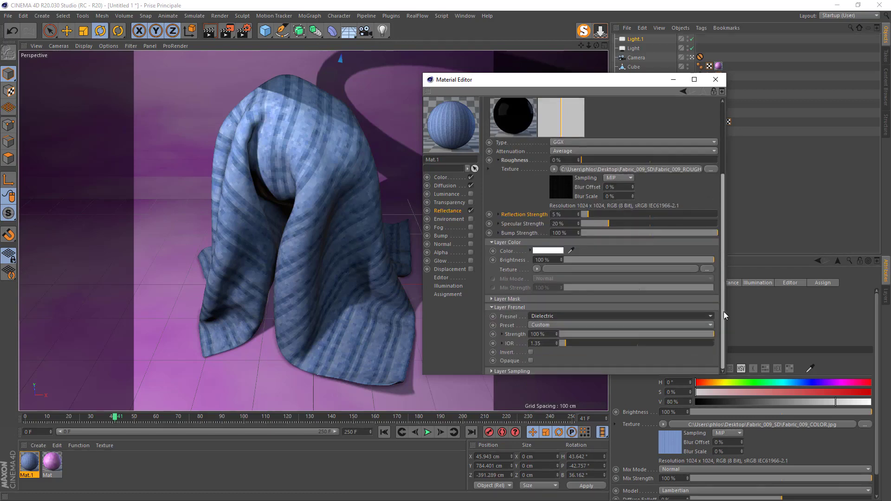
pyautogui.doubleClick(548, 345)
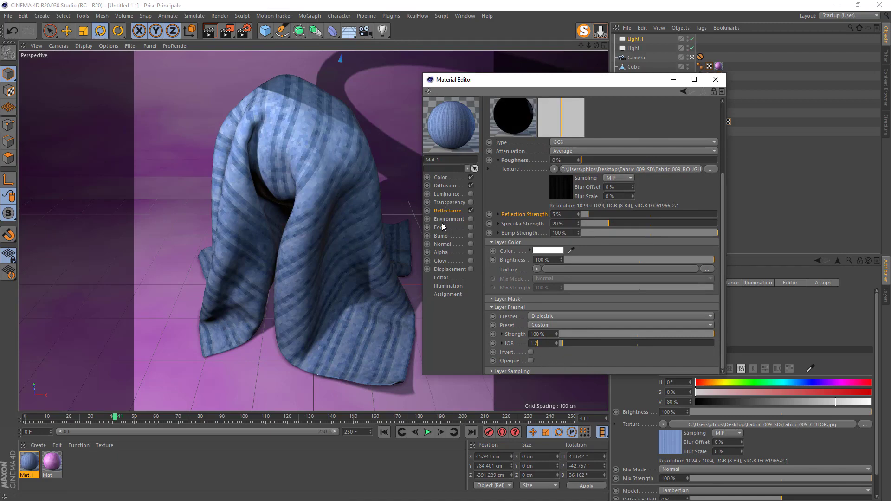
# Enable the material's Normal channel and load Fabric_009_NORM.jpg as its texture, without copying it to the project
pyautogui.click(471, 244)
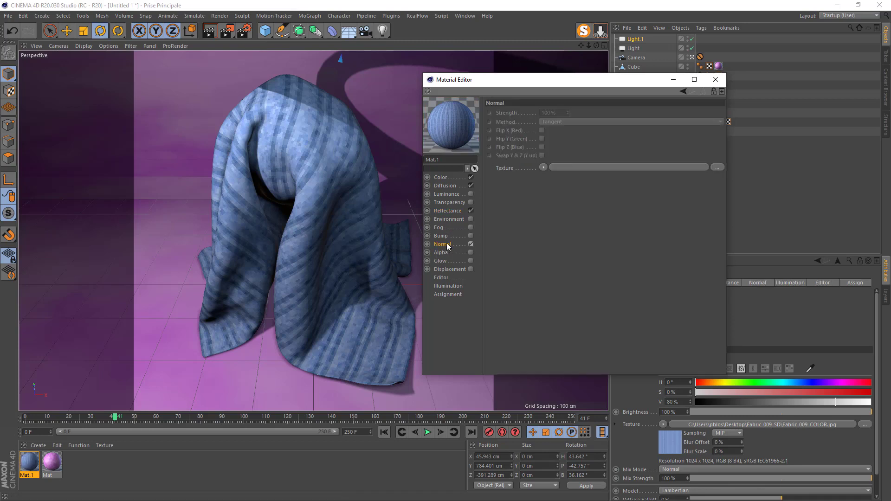
pyautogui.click(718, 168)
pyautogui.click(632, 158)
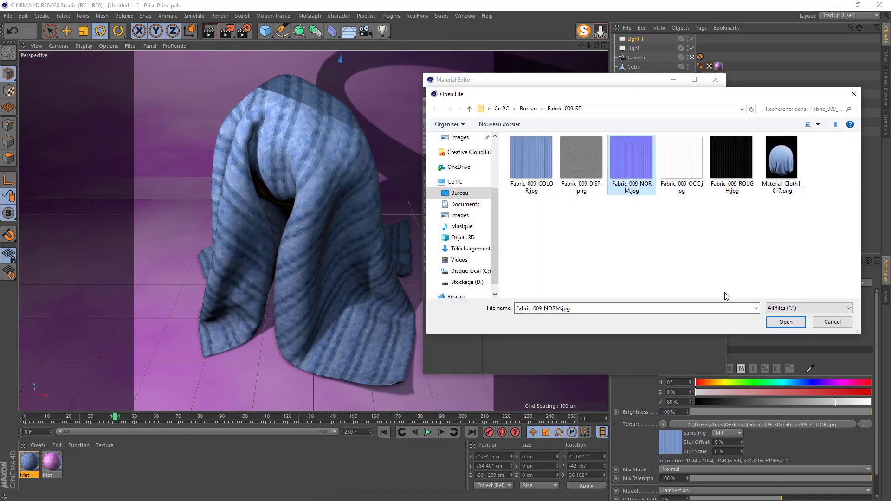
pyautogui.click(787, 321)
pyautogui.click(487, 287)
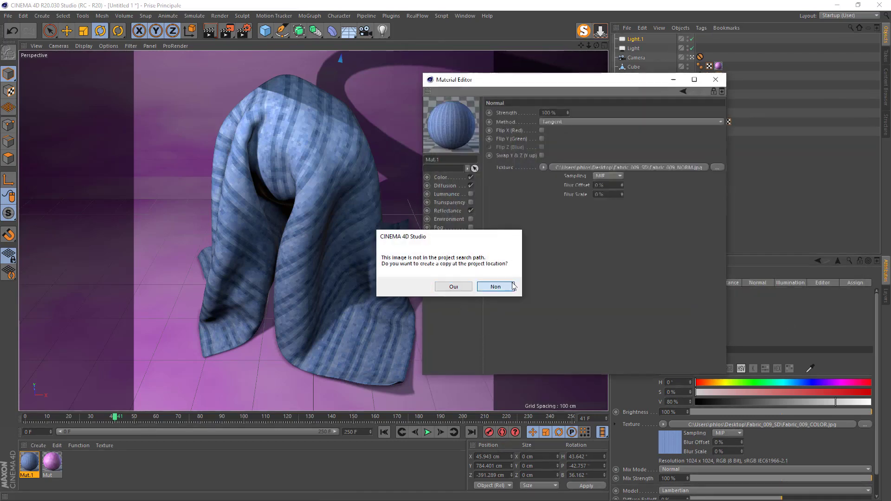
# Set the fabric material's normal map strength to 80% and render the view to check the cloth
pyautogui.click(563, 113)
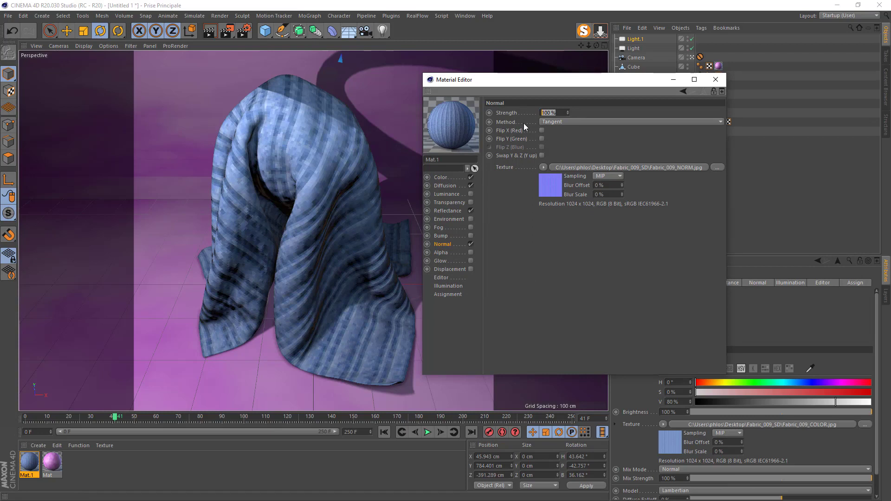
pyautogui.write('85')
pyautogui.press('Return')
pyautogui.moveTo(553, 113); pyautogui.dragTo(539, 122)
pyautogui.write('80')
pyautogui.press('Return')
pyautogui.moveTo(488, 85); pyautogui.dragTo(596, 94)
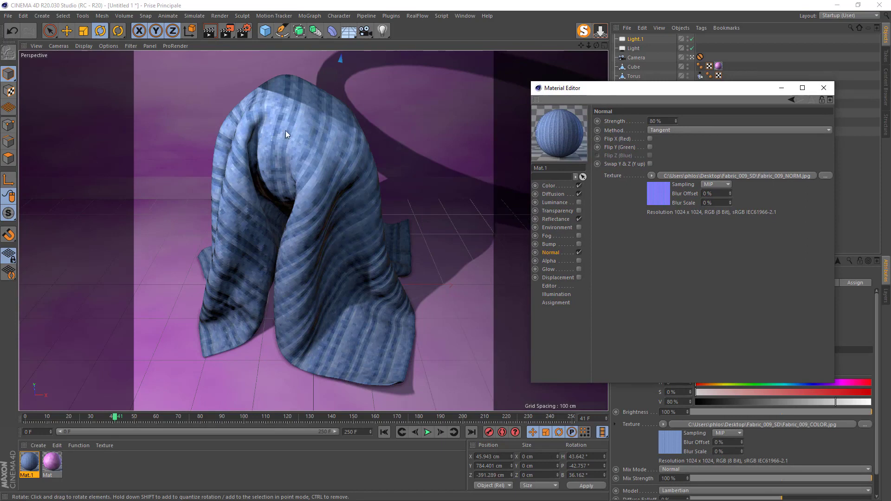
pyautogui.click(209, 30)
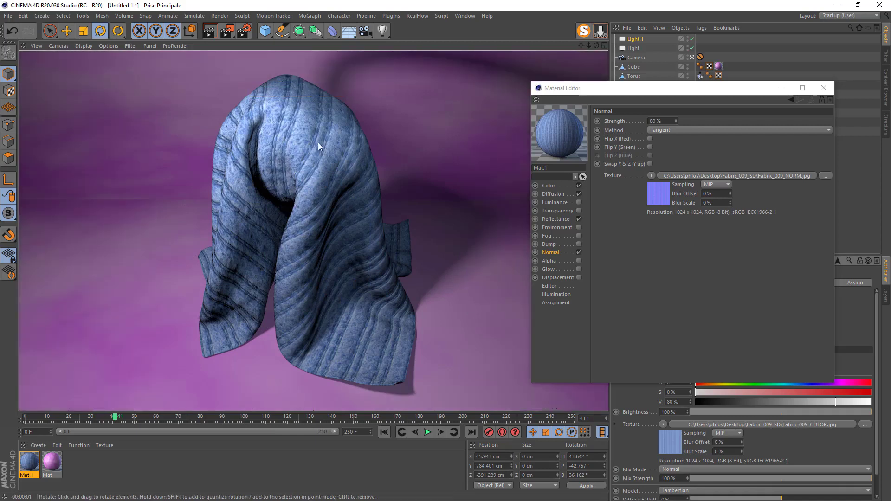
# Enable the material's Displacement channel and load Fabric_009_DISP.png as its texture, without copying it to the project
pyautogui.click(579, 278)
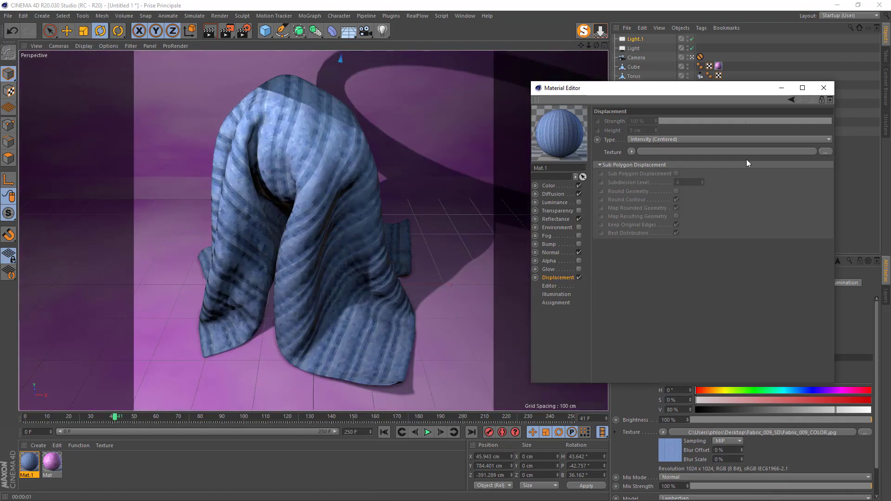
pyautogui.click(826, 152)
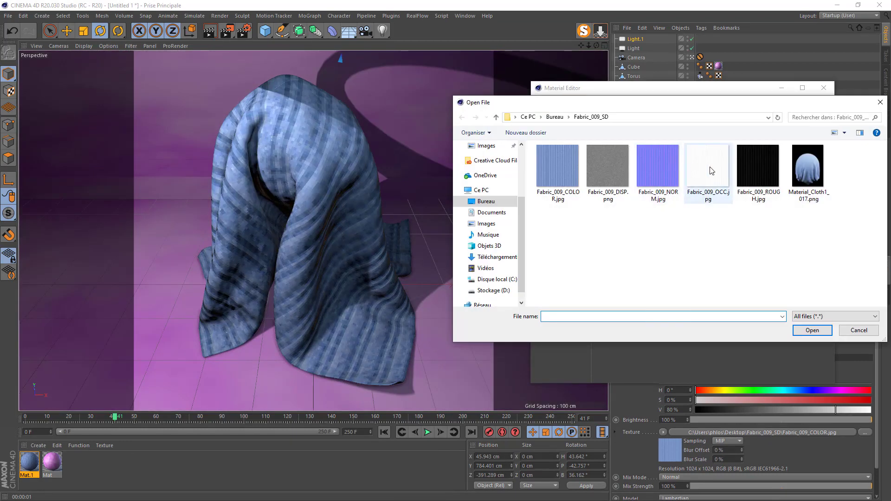
pyautogui.click(611, 162)
pyautogui.click(812, 330)
pyautogui.click(496, 287)
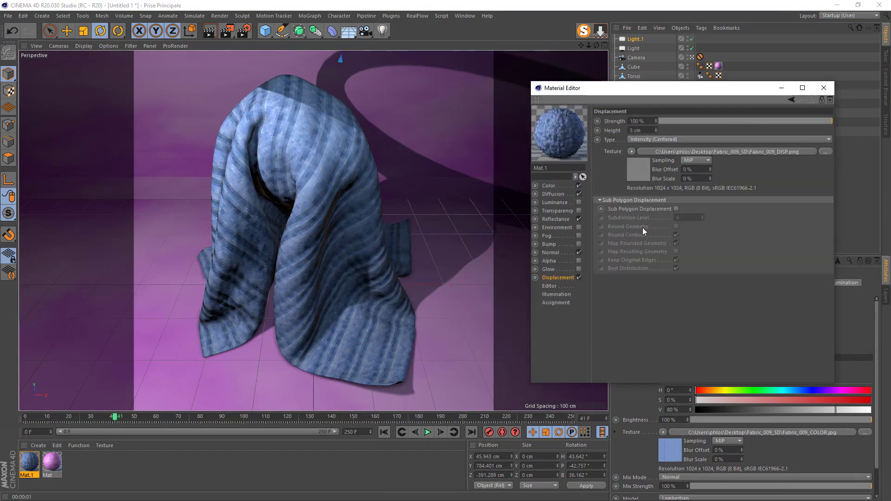
# Set the displacement height to 0.5 cm with Sub Polygon Displacement and Round Geometry enabled, and test-render the view
pyautogui.moveTo(643, 132); pyautogui.dragTo(628, 135)
pyautogui.write('.')
pyautogui.write('2')
pyautogui.press('Return')
pyautogui.click(676, 209)
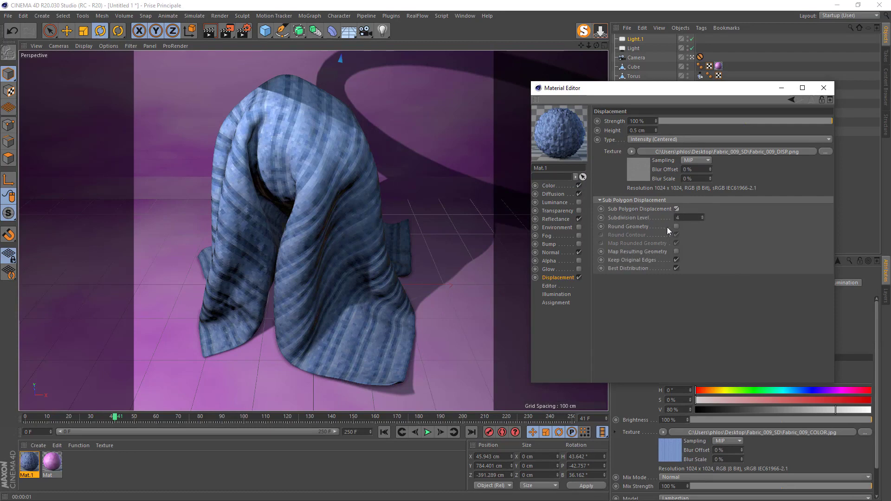
pyautogui.click(676, 227)
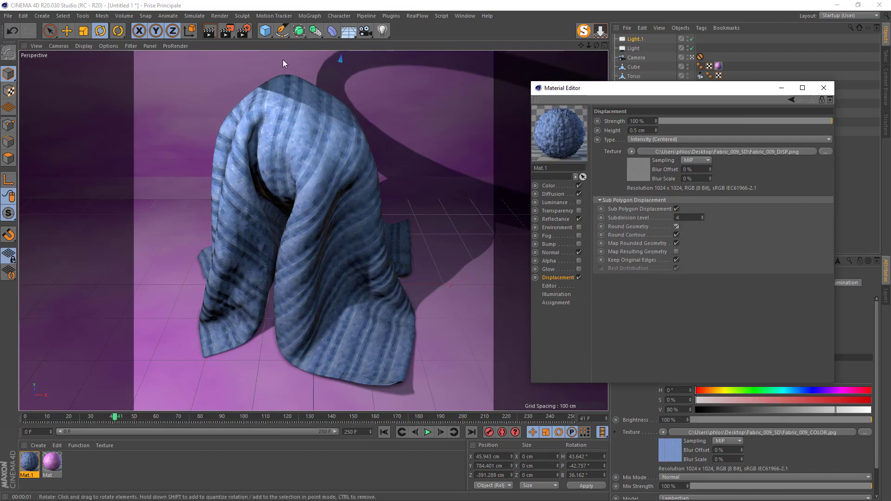
pyautogui.click(210, 30)
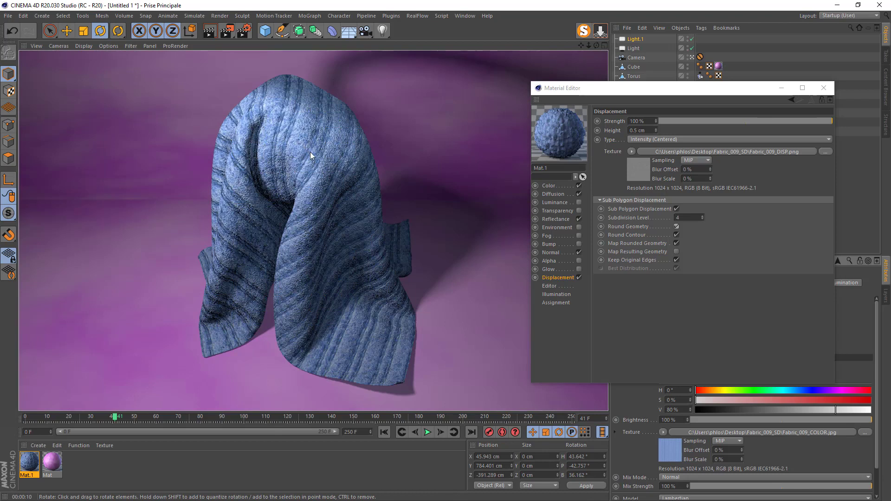
pyautogui.click(825, 88)
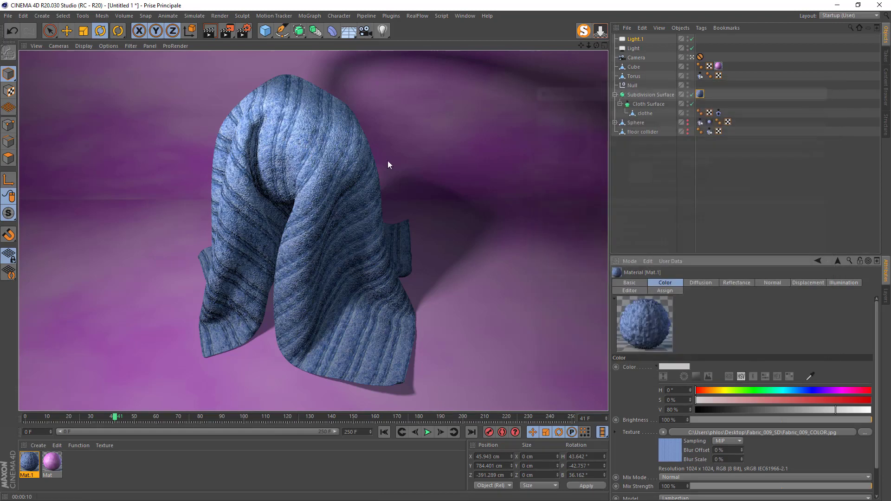
# Try the Physical renderer with Global Illumination using Quasi-Monte Carlo (QMC) as primary method, and test-render the view
pyautogui.click(239, 32)
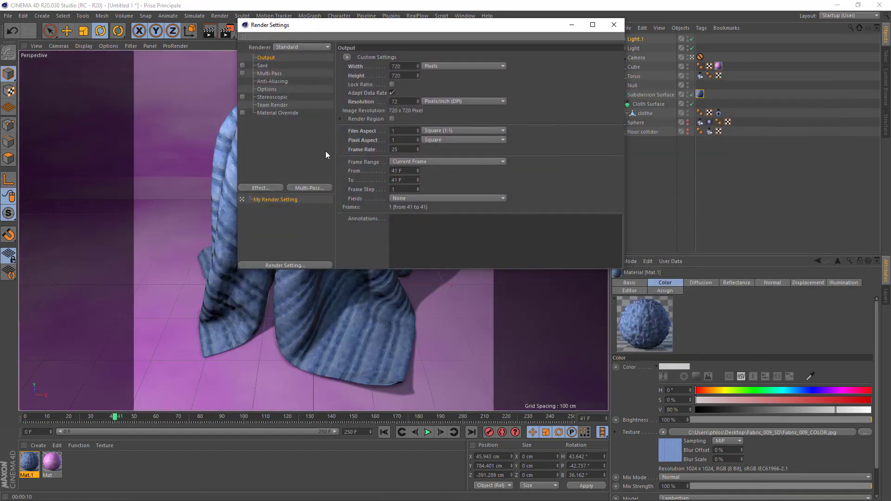
pyautogui.click(288, 48)
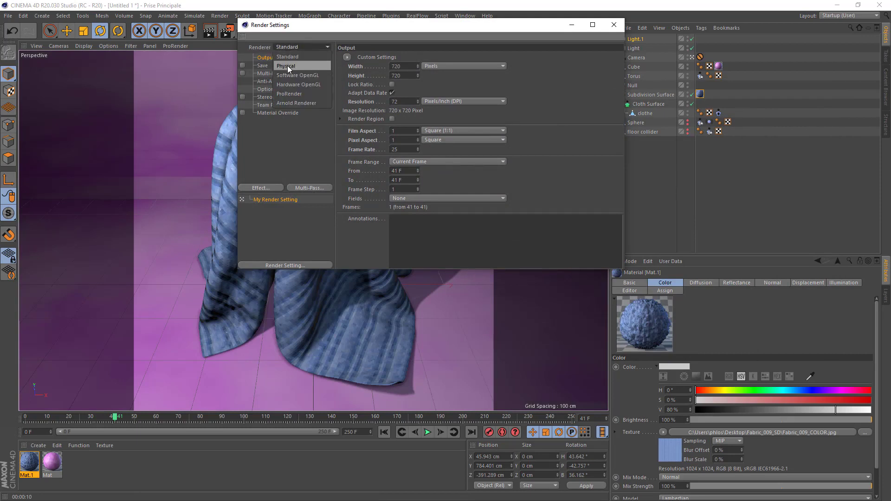
pyautogui.click(288, 65)
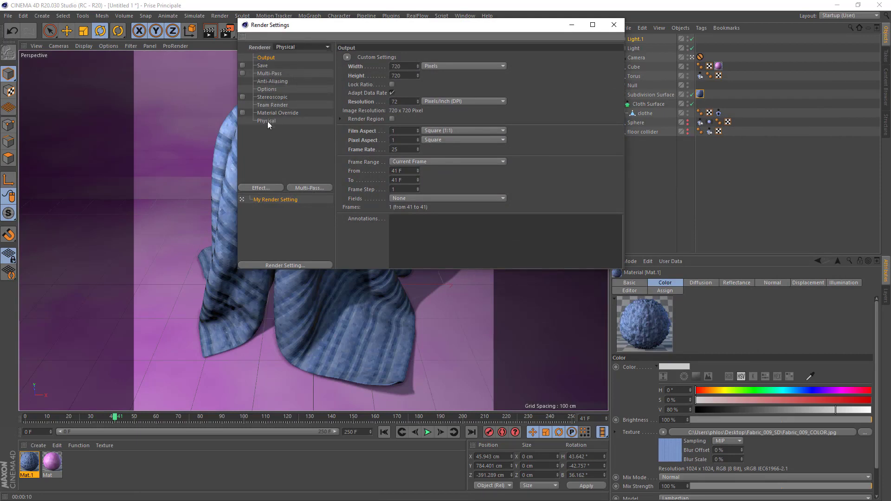
pyautogui.click(255, 189)
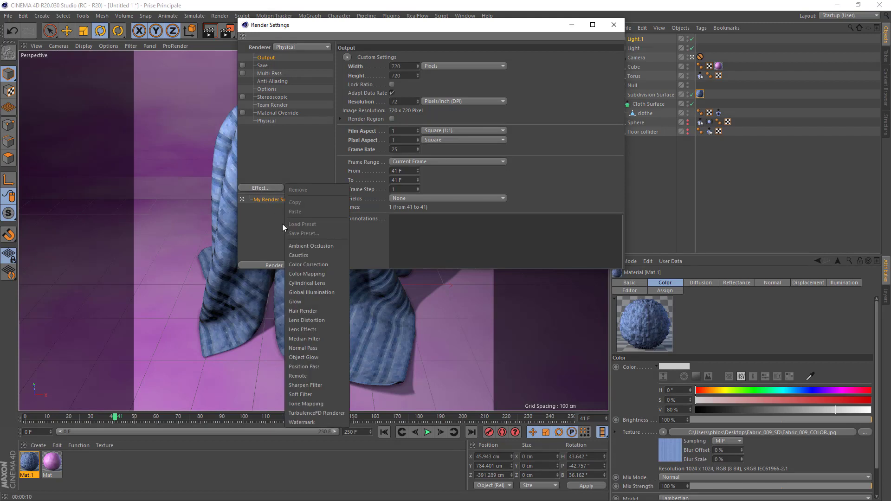
pyautogui.click(308, 293)
pyautogui.click(425, 89)
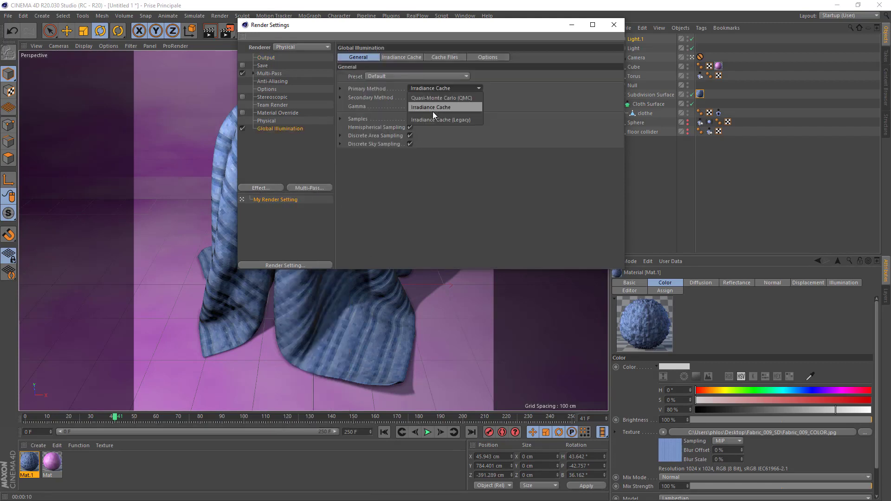
pyautogui.click(435, 99)
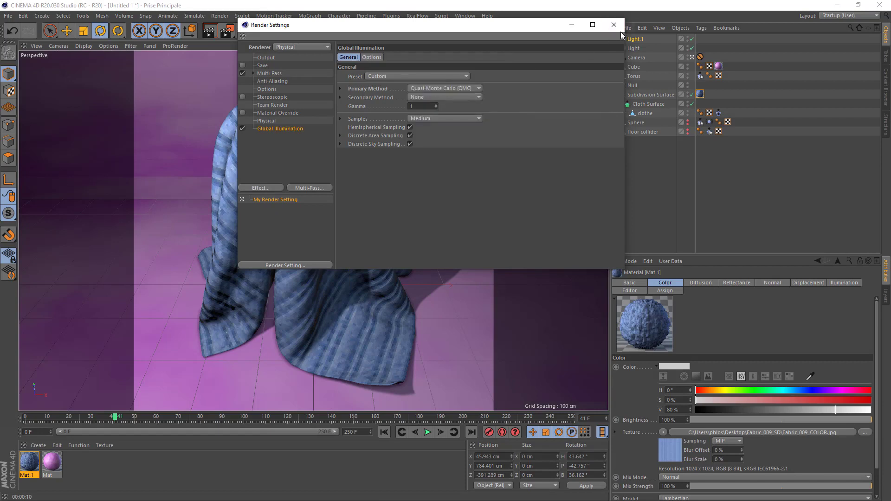
pyautogui.click(615, 25)
pyautogui.click(210, 31)
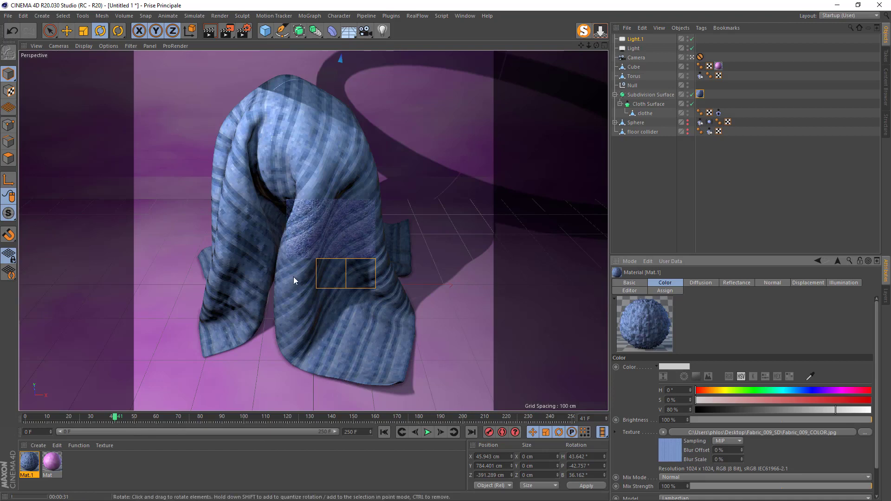
# Switch the renderer back to Standard and disable Global Illumination
pyautogui.click(246, 30)
pyautogui.click(311, 44)
pyautogui.click(311, 49)
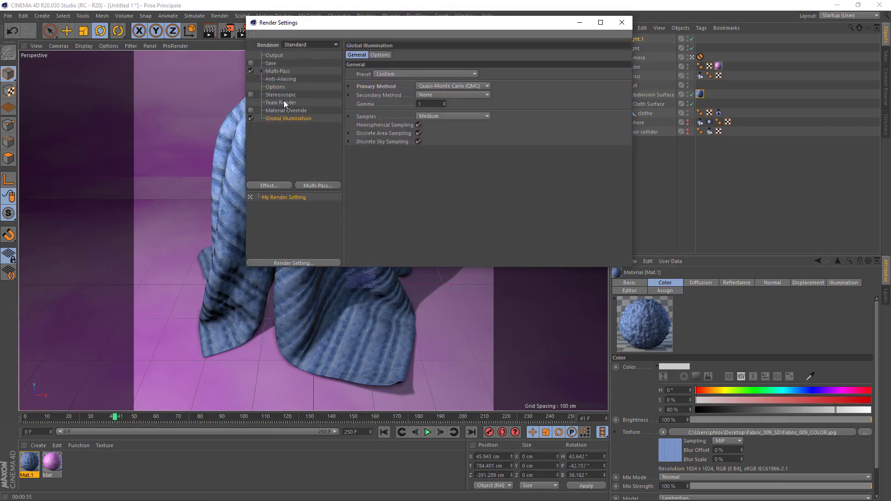
pyautogui.click(250, 119)
# Set the render's anti-aliasing to Best with a maximum level of 2x2
pyautogui.click(271, 78)
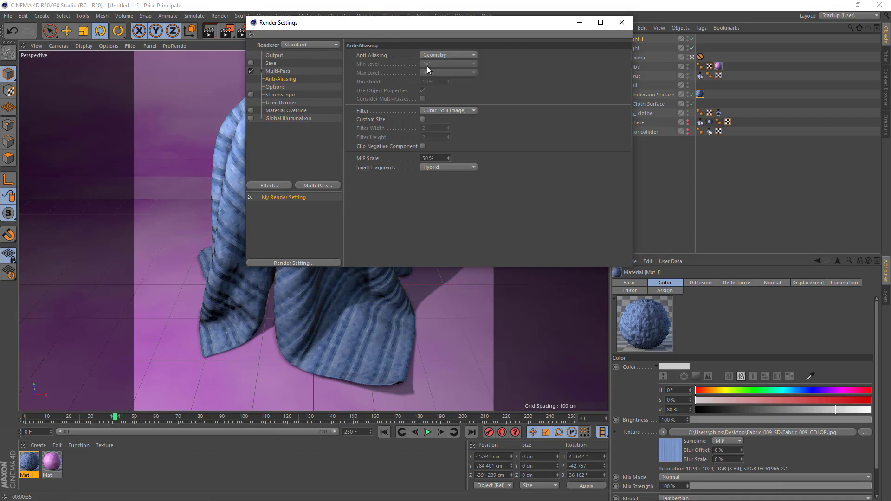
pyautogui.click(449, 55)
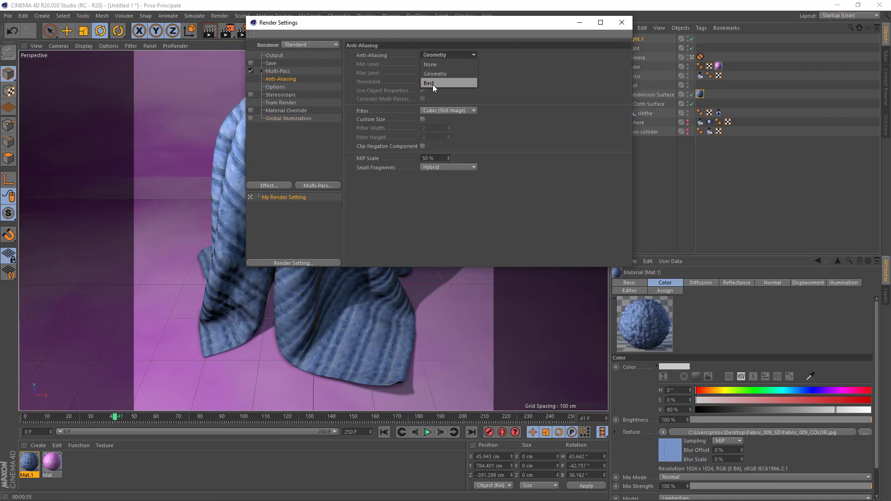
pyautogui.click(432, 84)
pyautogui.click(432, 72)
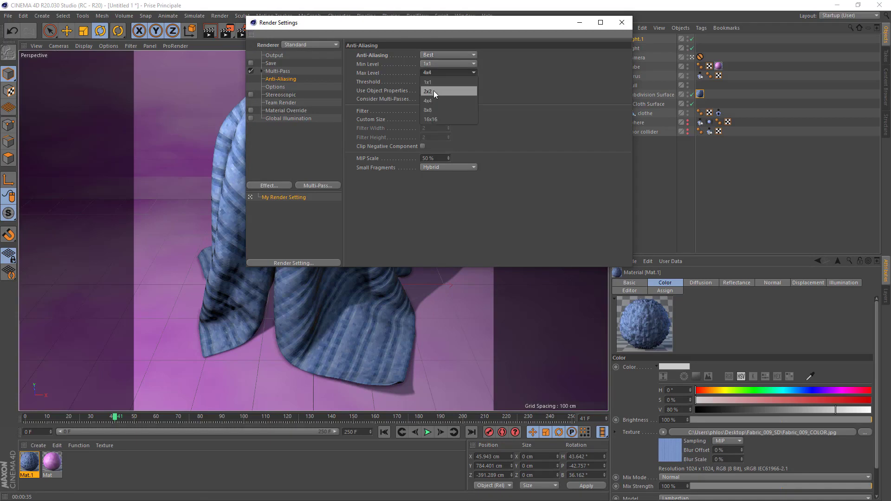
pyautogui.click(435, 91)
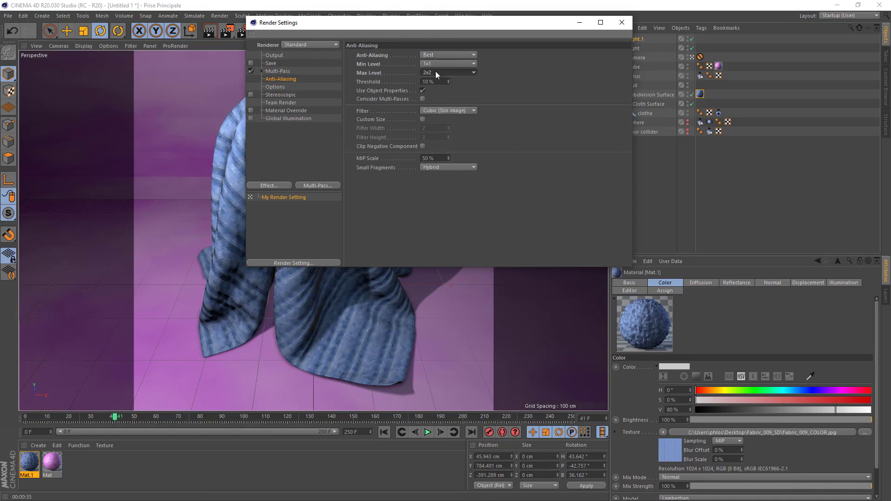
pyautogui.click(616, 25)
# Set the render output's frame range to All Frames
pyautogui.click(243, 31)
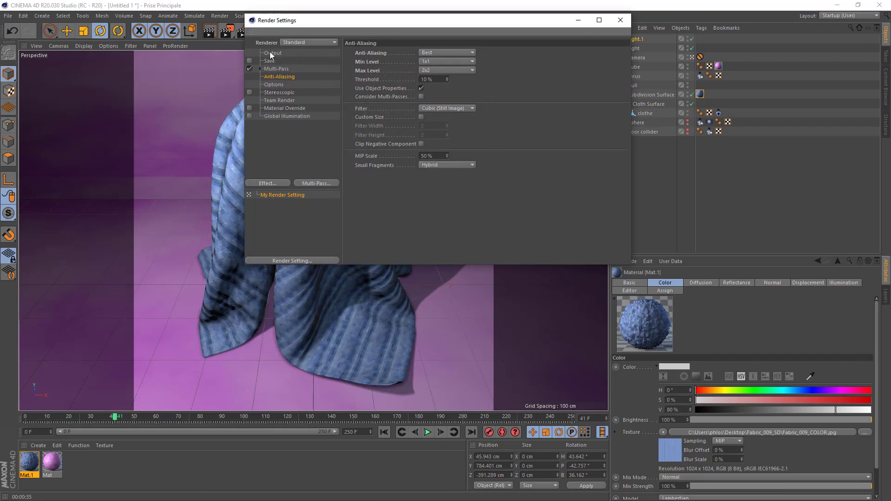
pyautogui.click(299, 53)
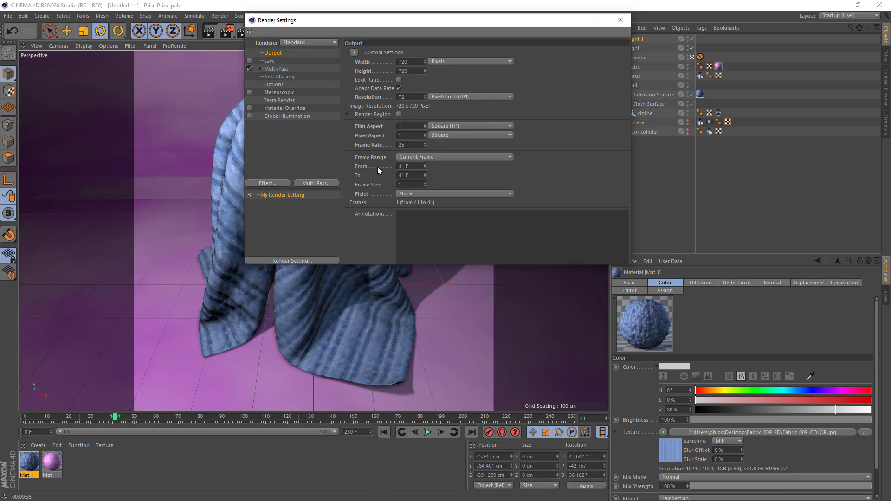
pyautogui.click(412, 157)
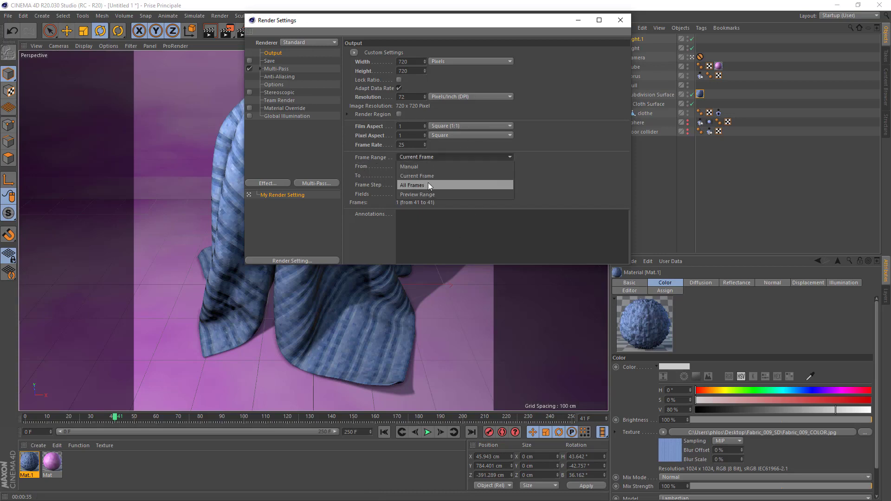
pyautogui.click(425, 185)
pyautogui.click(621, 20)
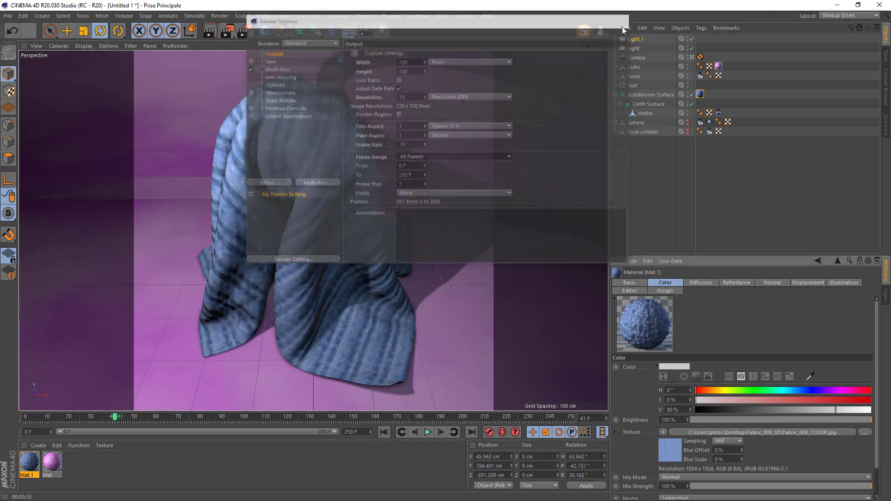
# Render the animation to the Picture Viewer, continuing without a save file
pyautogui.click(226, 32)
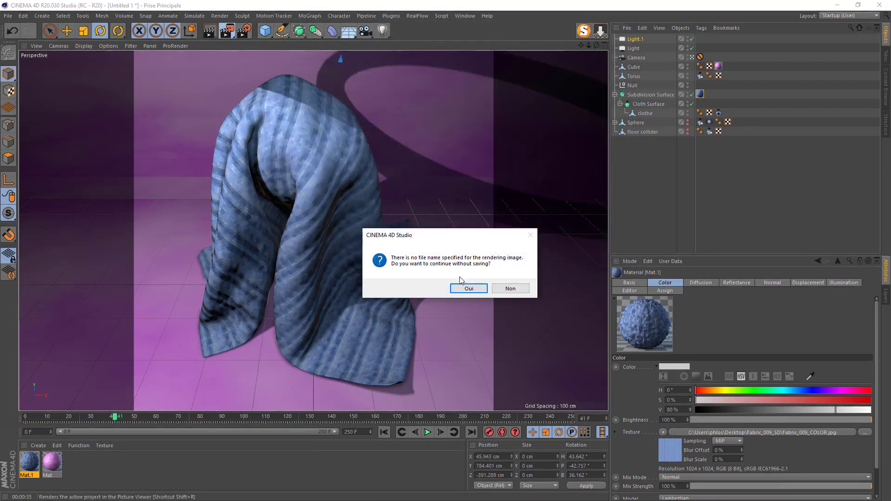
pyautogui.click(468, 288)
pyautogui.moveTo(545, 169); pyautogui.dragTo(339, 50)
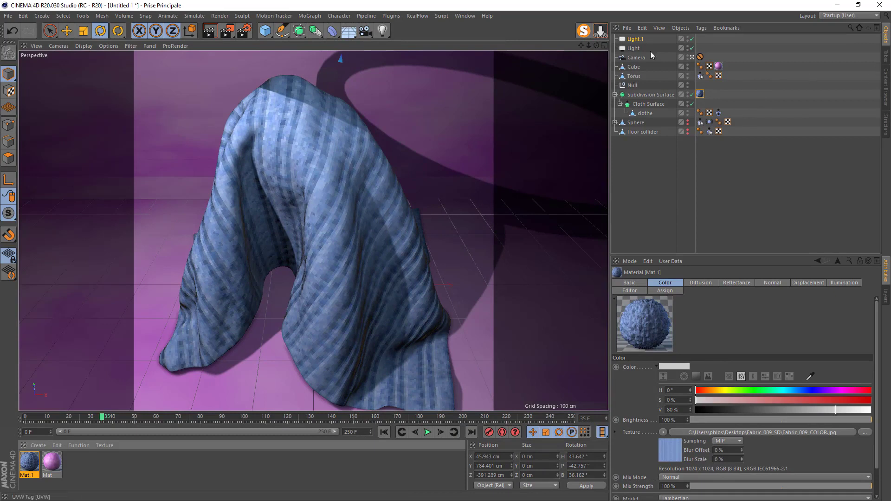
# Search the preset library for "gold", add the Gold material to the scene and apply it to the Torus
pyautogui.click(638, 77)
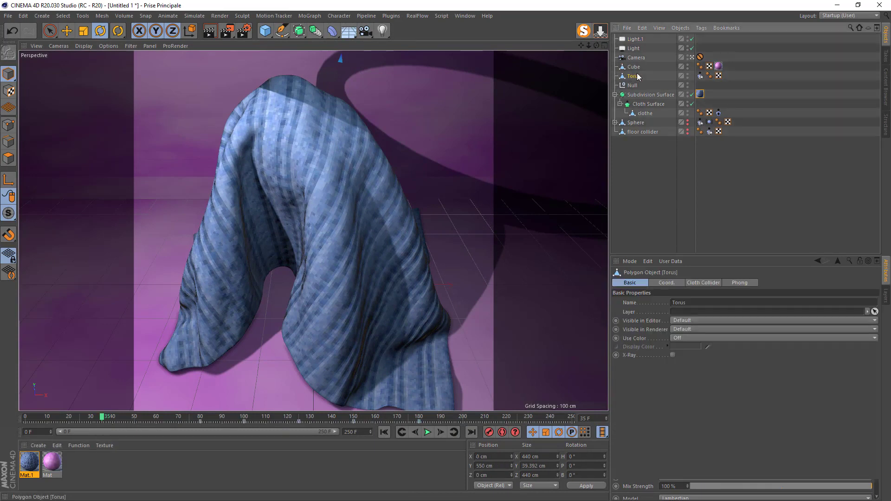
pyautogui.click(888, 88)
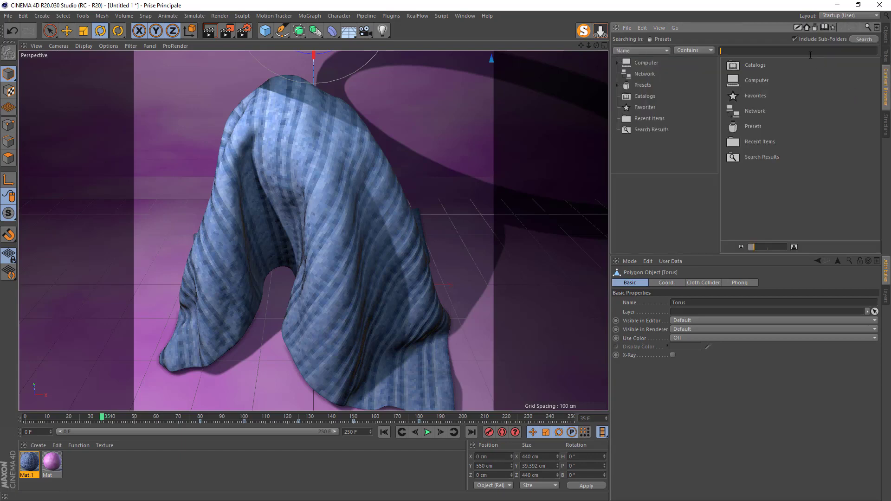
pyautogui.write('gold')
pyautogui.press('Return')
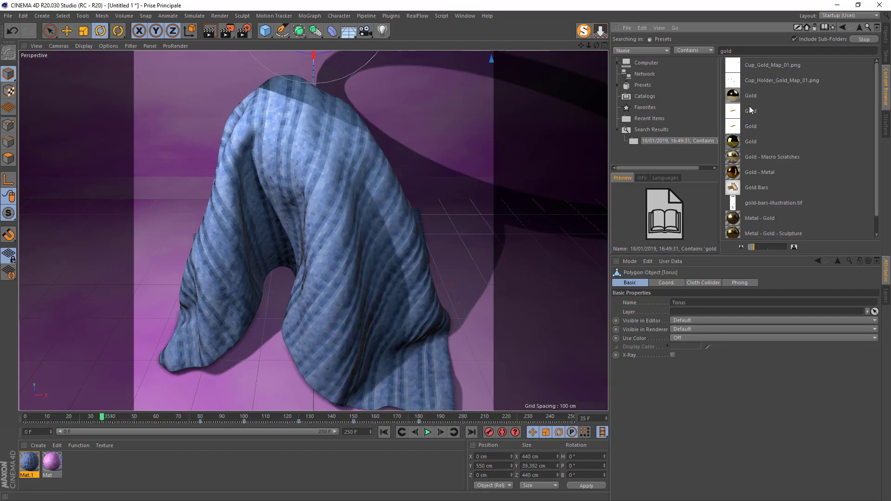
pyautogui.moveTo(739, 142); pyautogui.dragTo(657, 73)
pyautogui.moveTo(734, 142); pyautogui.dragTo(103, 466)
pyautogui.click(888, 37)
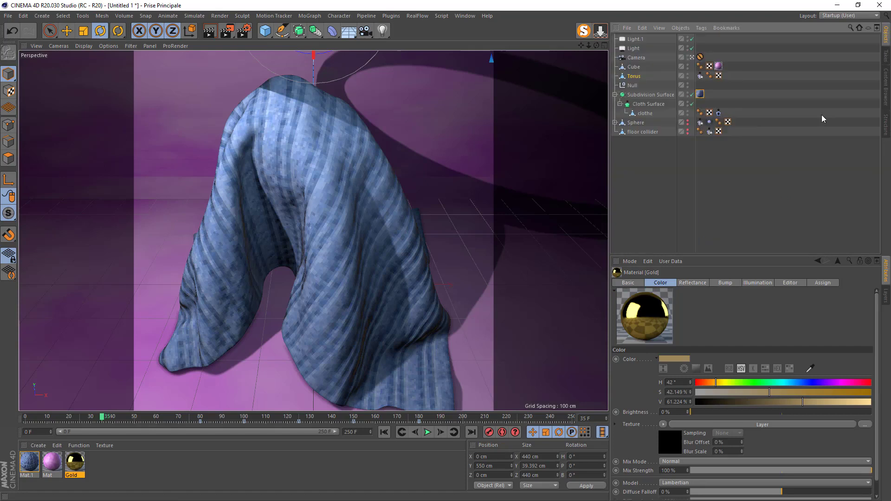
pyautogui.moveTo(78, 471); pyautogui.dragTo(634, 76)
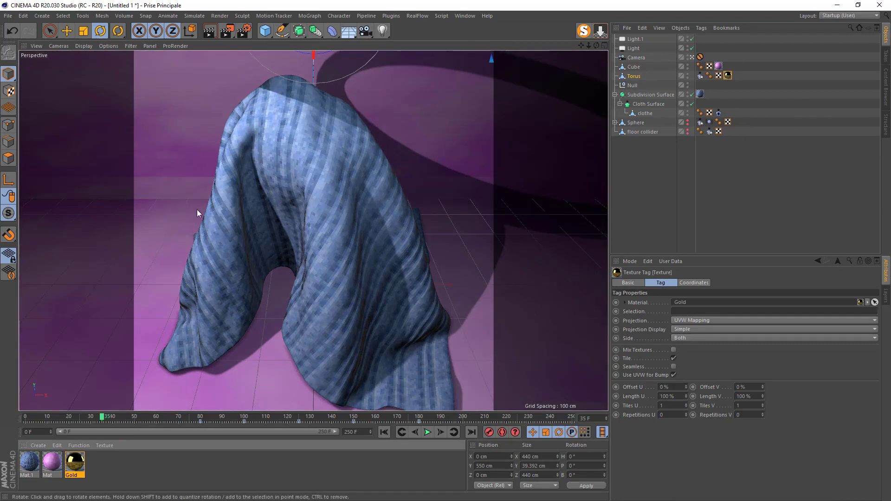
# Disable the Displacement channel of the blue fabric material
pyautogui.doubleClick(29, 465)
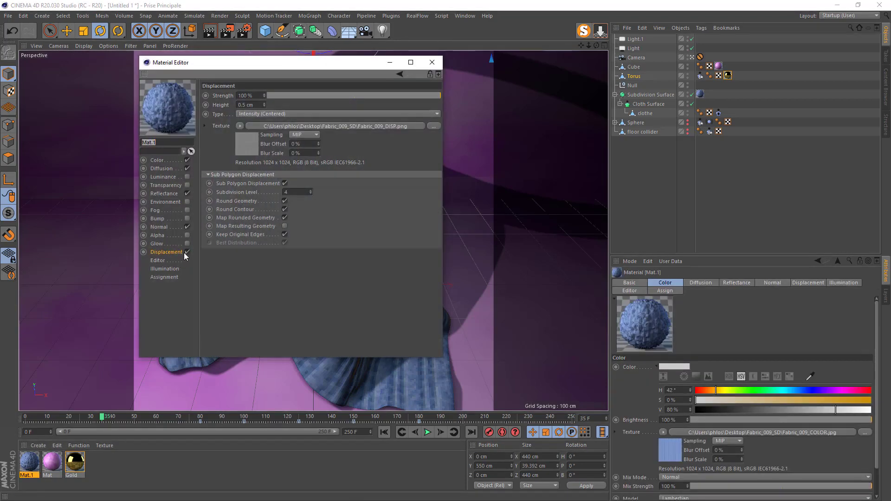
pyautogui.click(186, 252)
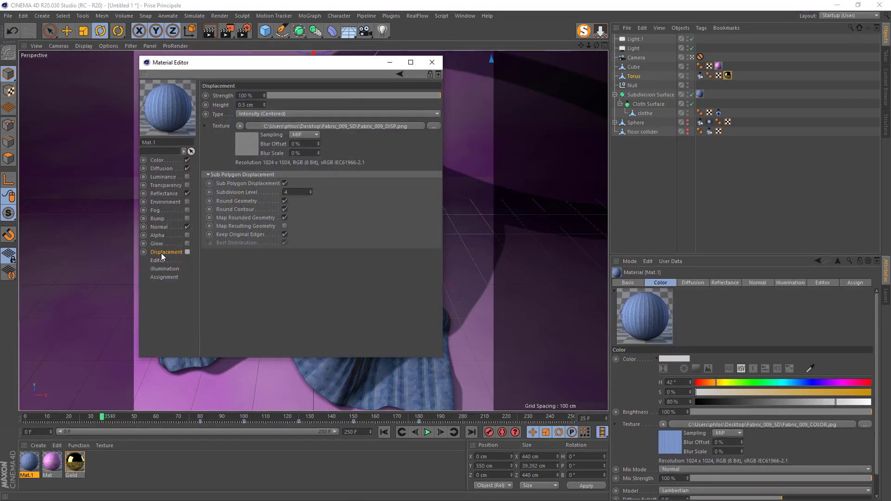
# Set the renderer to Physical in the render settings and render a preview of the current view
pyautogui.click(432, 62)
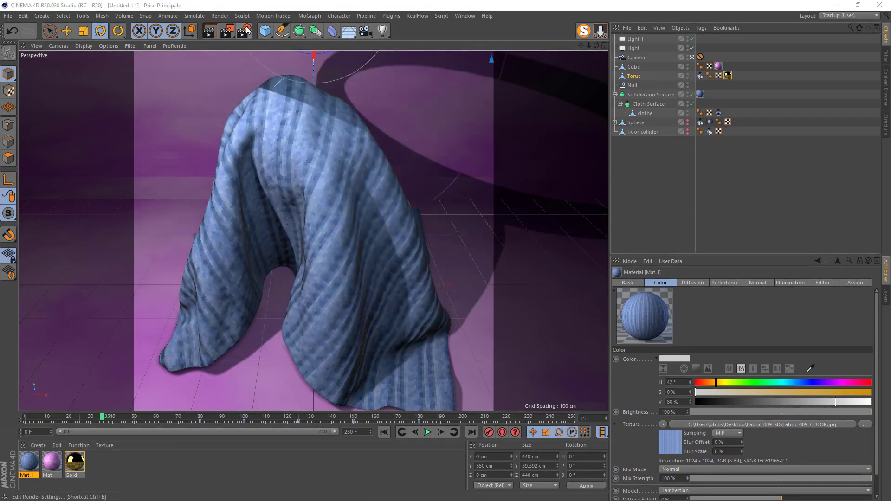
pyautogui.click(244, 31)
pyautogui.click(310, 41)
pyautogui.click(302, 67)
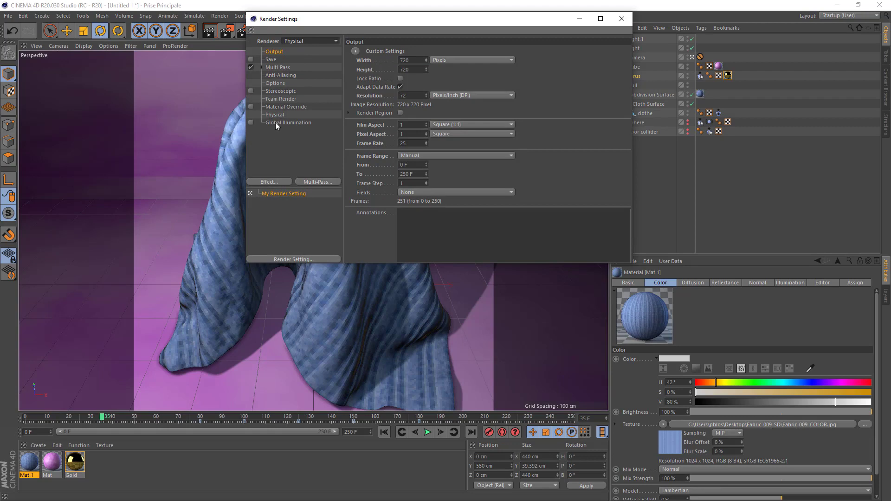
pyautogui.click(623, 18)
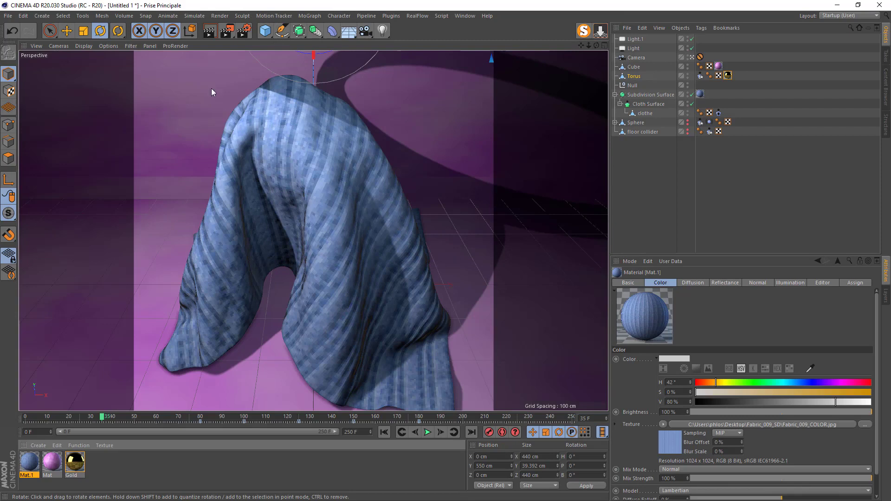
pyautogui.click(215, 34)
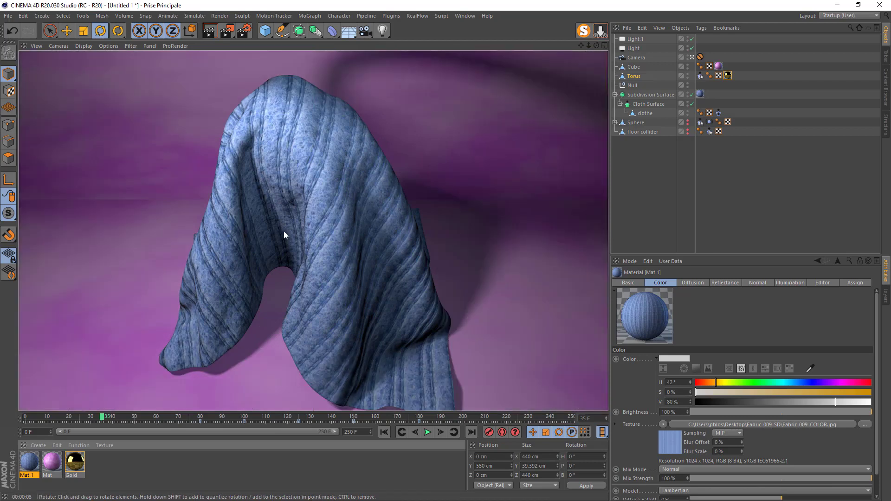
# Set Length U and Length V to 10 % on the Subdivision Surface's fabric texture tag and scrub the animation, returning to frame 35
pyautogui.click(701, 96)
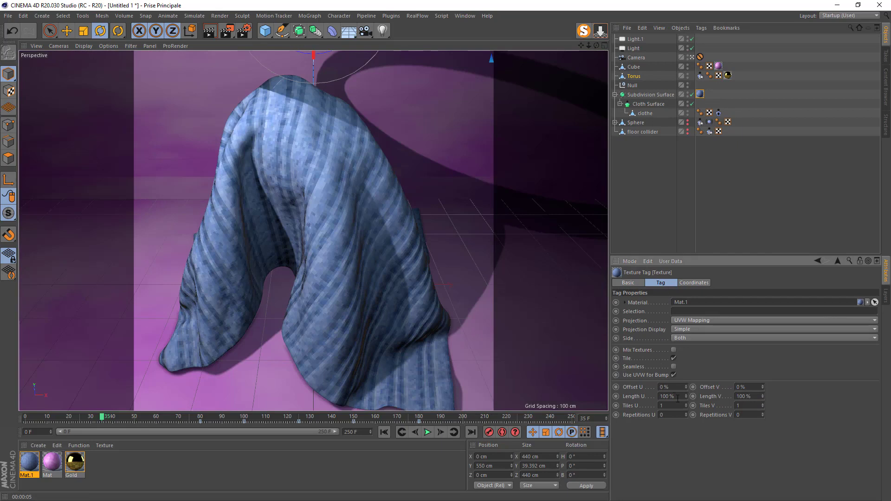
pyautogui.moveTo(684, 398); pyautogui.dragTo(625, 411)
pyautogui.write('10')
pyautogui.press('Return')
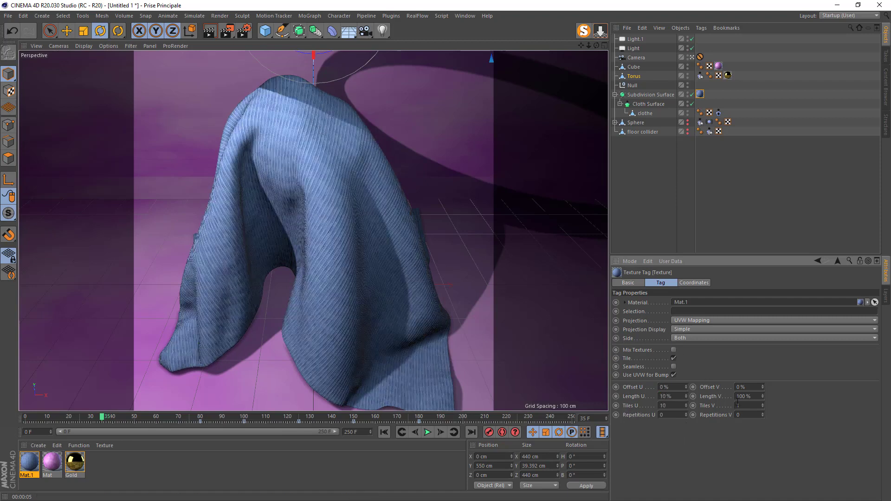
pyautogui.doubleClick(751, 397)
pyautogui.write('10')
pyautogui.press('Return')
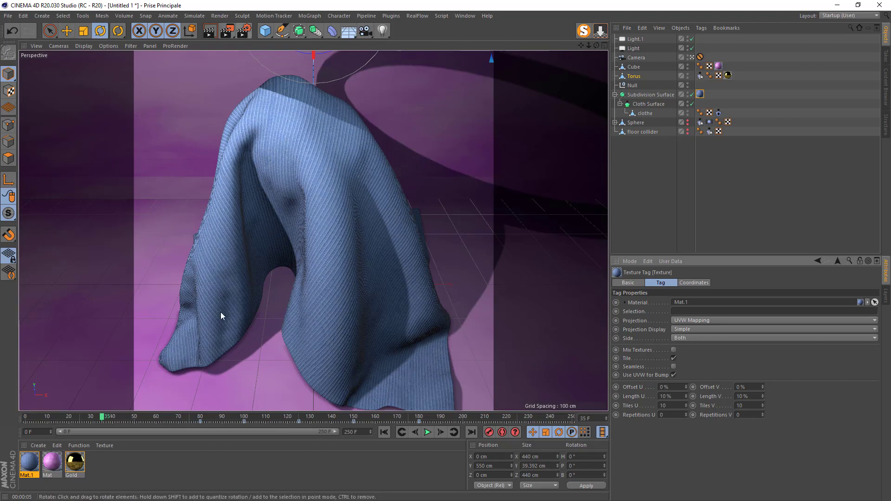
pyautogui.moveTo(95, 422); pyautogui.dragTo(5, 421)
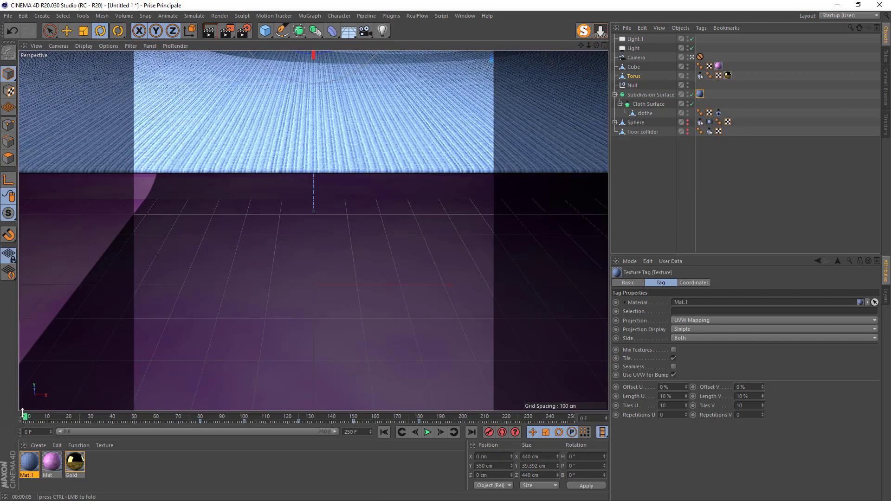
pyautogui.moveTo(26, 417); pyautogui.dragTo(102, 418)
pyautogui.click(103, 418)
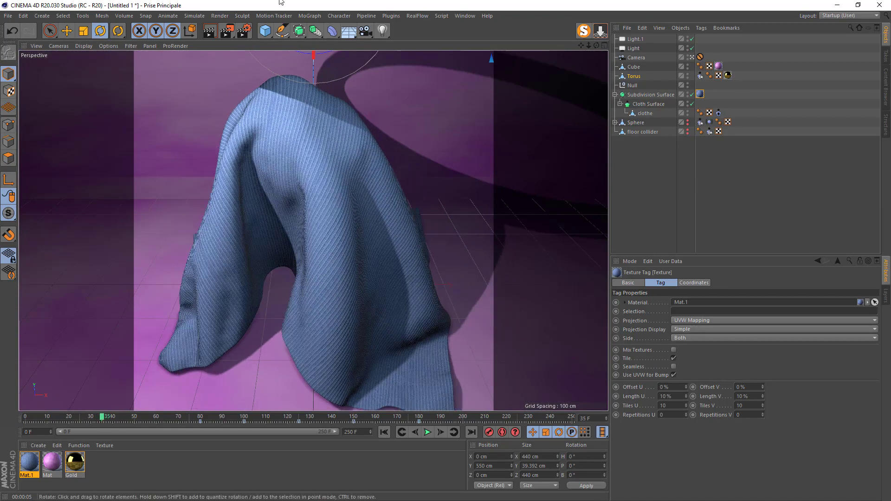
# Set the render output's start frame to 35 and render the animation to the Picture Viewer, continuing without a save file
pyautogui.click(243, 31)
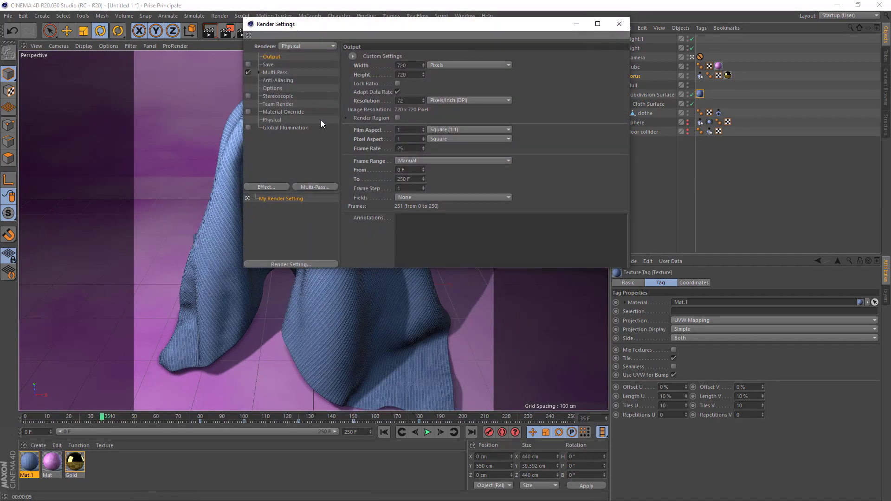
pyautogui.doubleClick(402, 170)
pyautogui.write('35')
pyautogui.press('Tab')
pyautogui.click(619, 24)
pyautogui.click(229, 32)
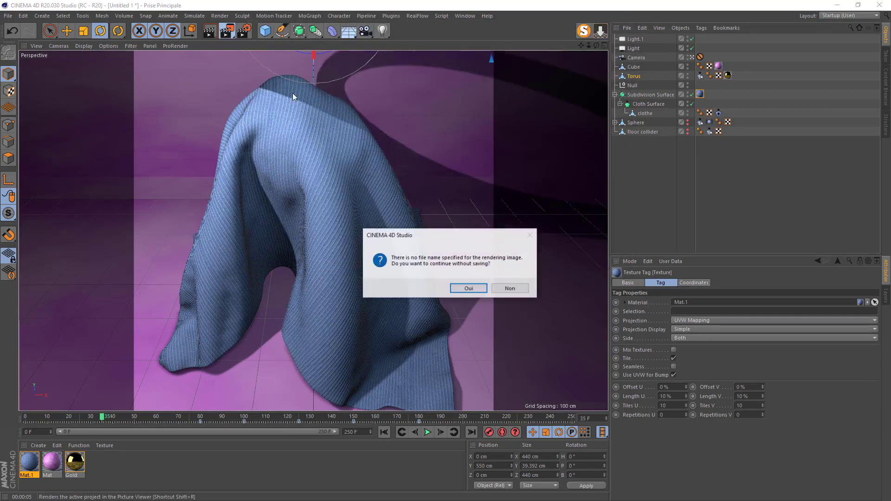
pyautogui.click(469, 289)
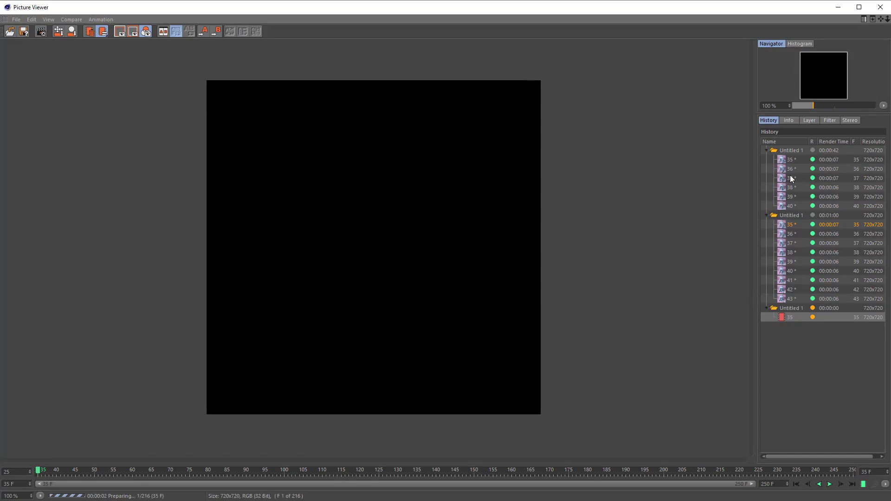
pyautogui.click(793, 151)
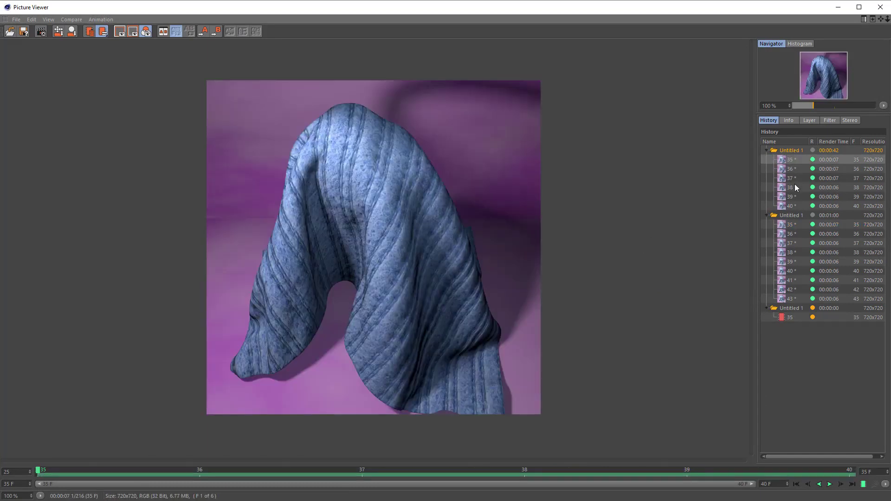
pyautogui.rightClick(792, 221)
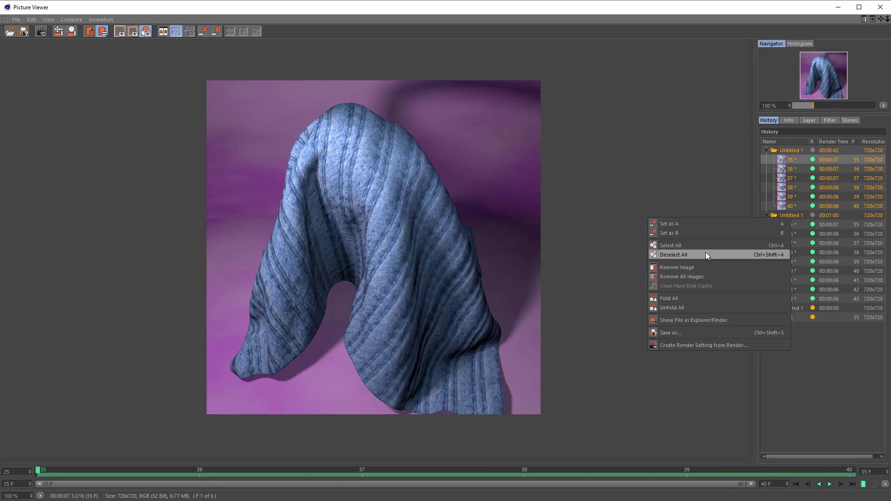
pyautogui.click(691, 277)
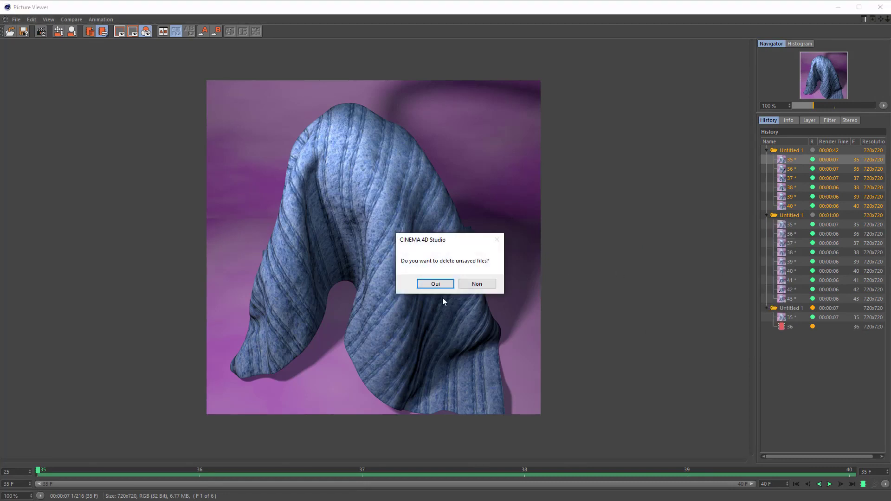
pyautogui.click(465, 283)
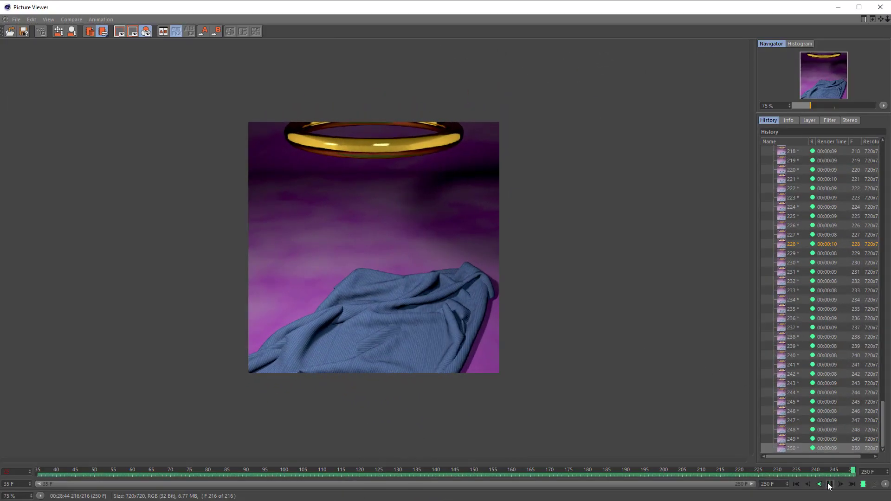
# Play the rendered animation in the Picture Viewer, stop it and minimize the viewer
pyautogui.click(831, 485)
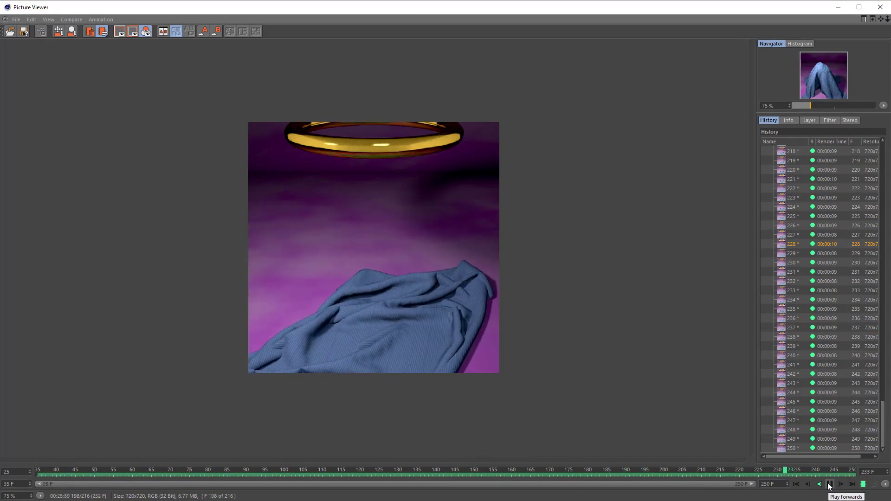
pyautogui.click(829, 484)
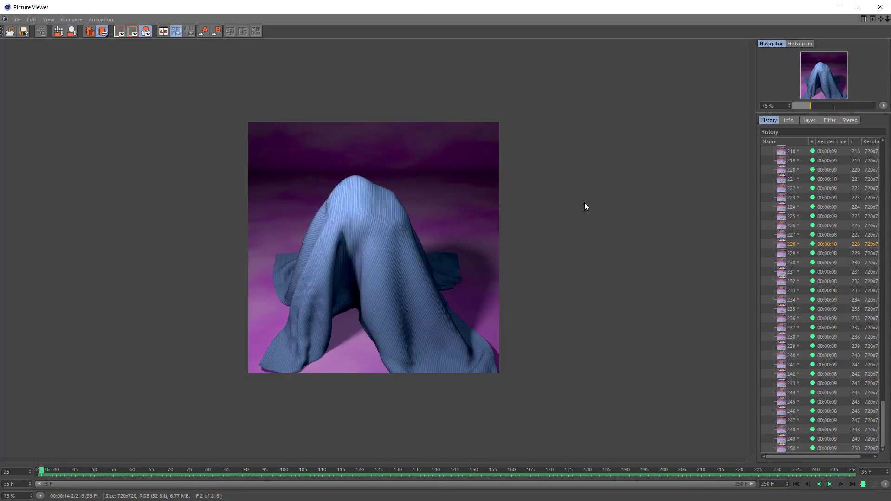
pyautogui.click(836, 9)
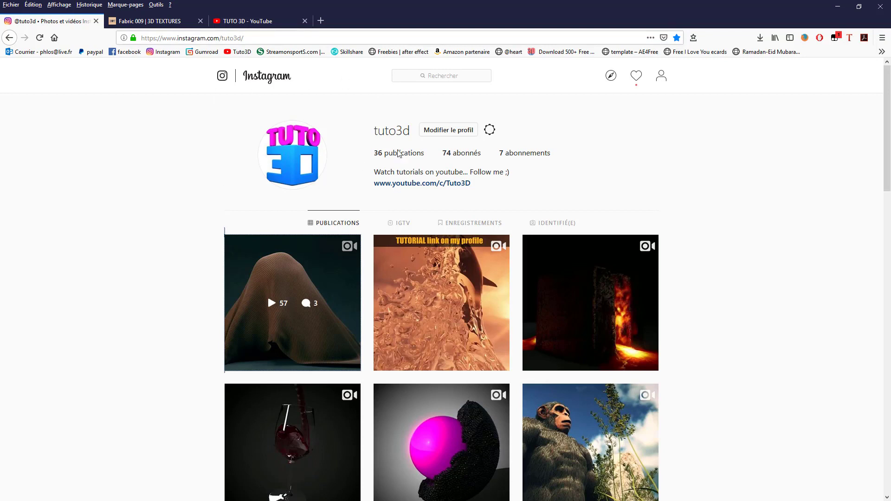
# Switch to the web browser and look through the videos on the TUTO 3D YouTube channel page
pyautogui.click(153, 21)
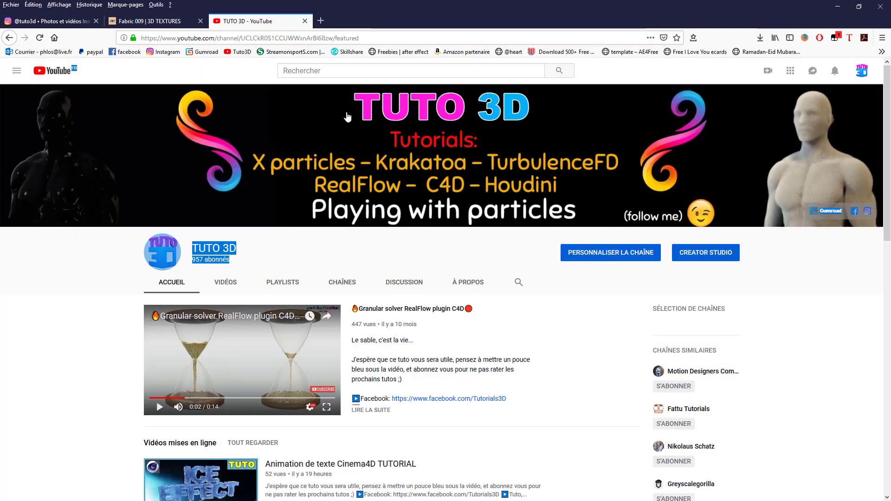
pyautogui.click(233, 21)
pyautogui.scroll(-3, 346, 384)
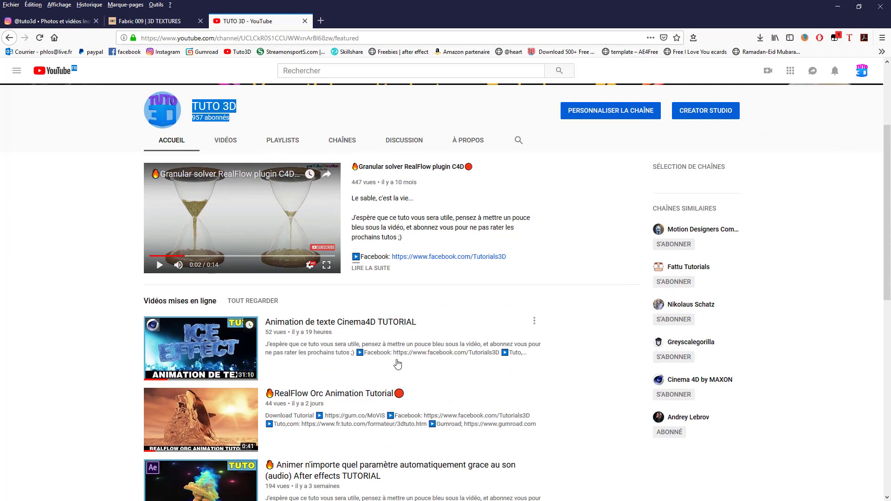